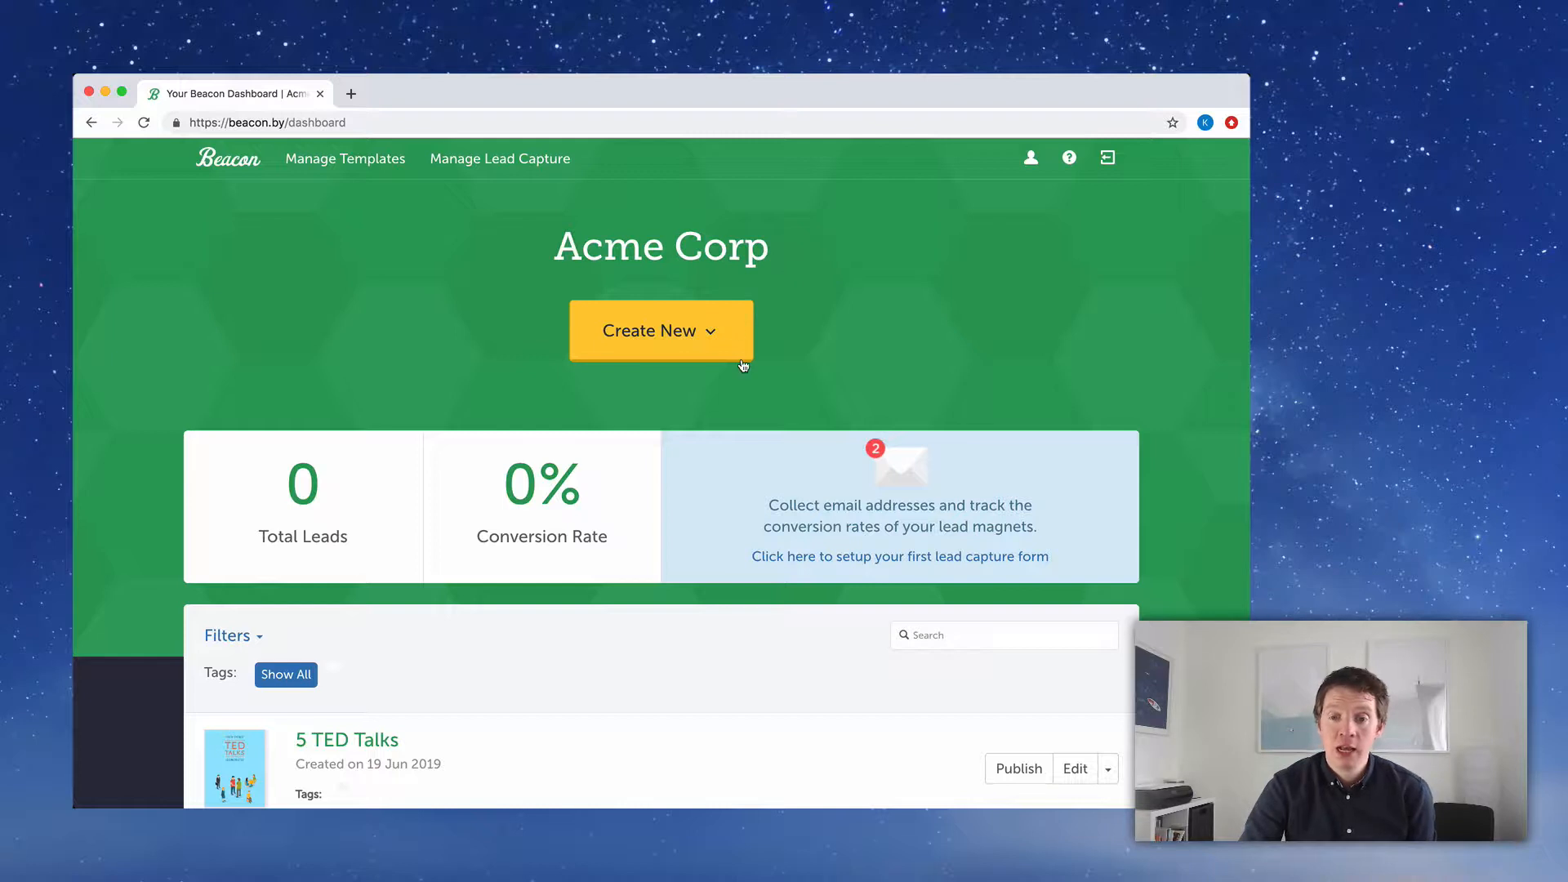
# Start a new lead magnet of the Email Templates type without importing blog content
pyautogui.click(743, 344)
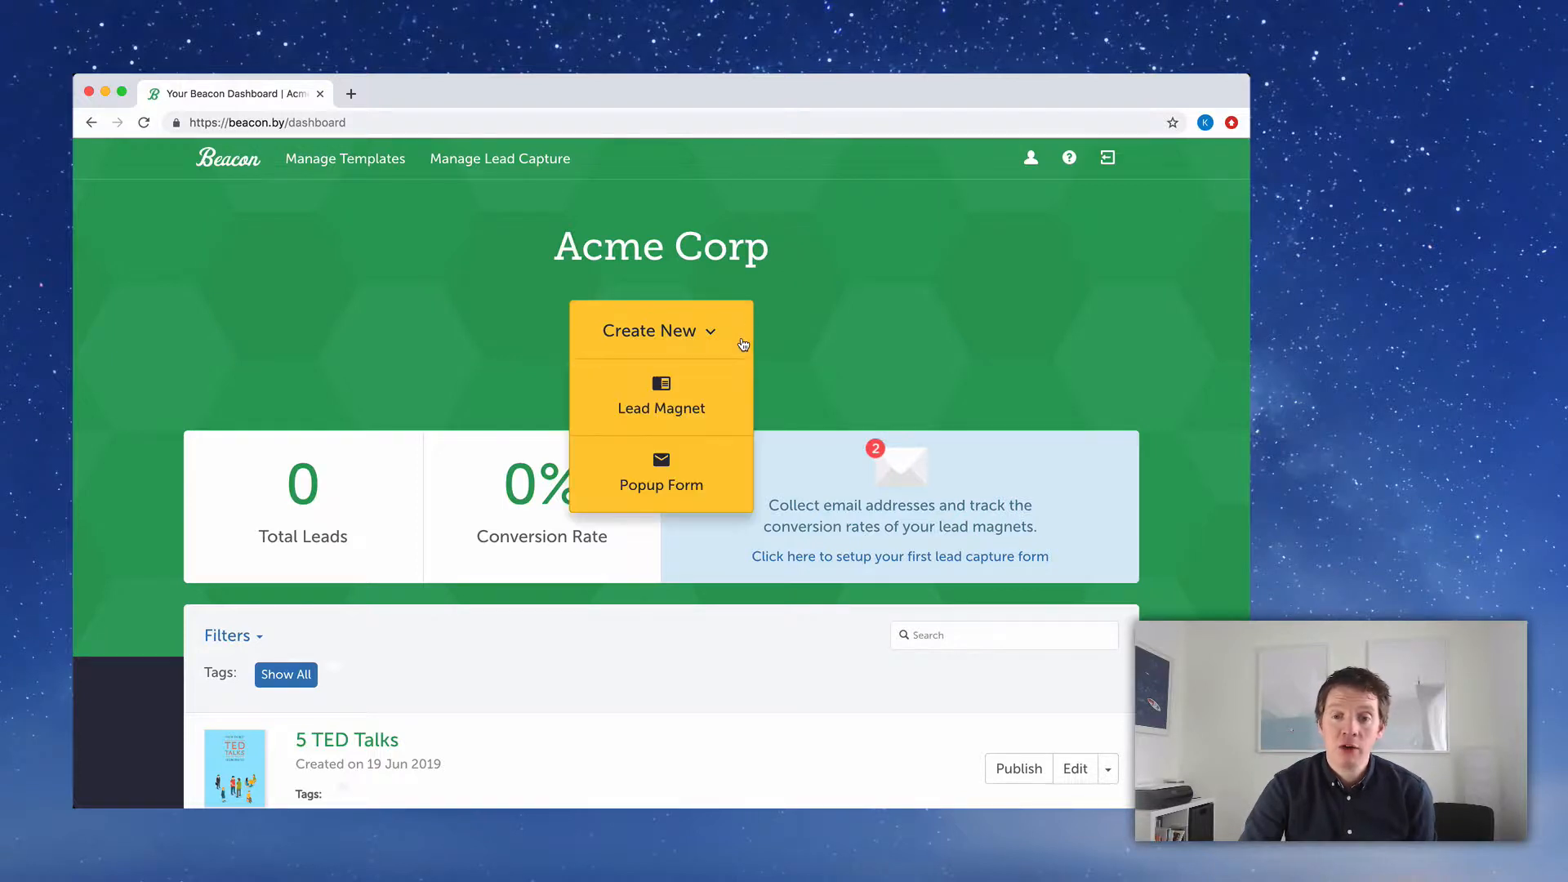
pyautogui.click(735, 389)
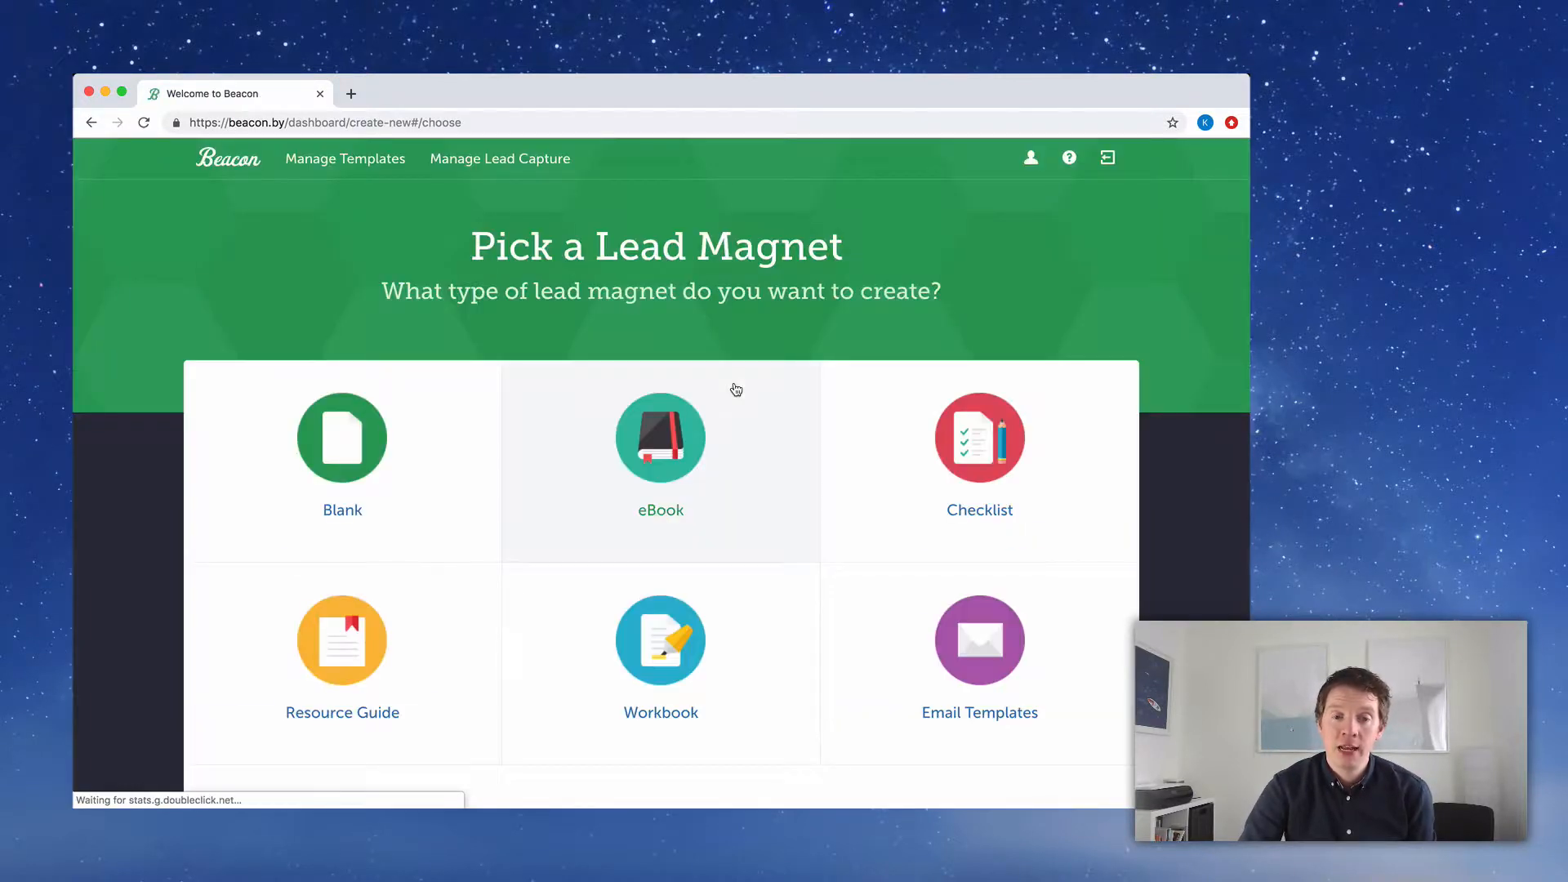
pyautogui.scroll(-5, 736, 390)
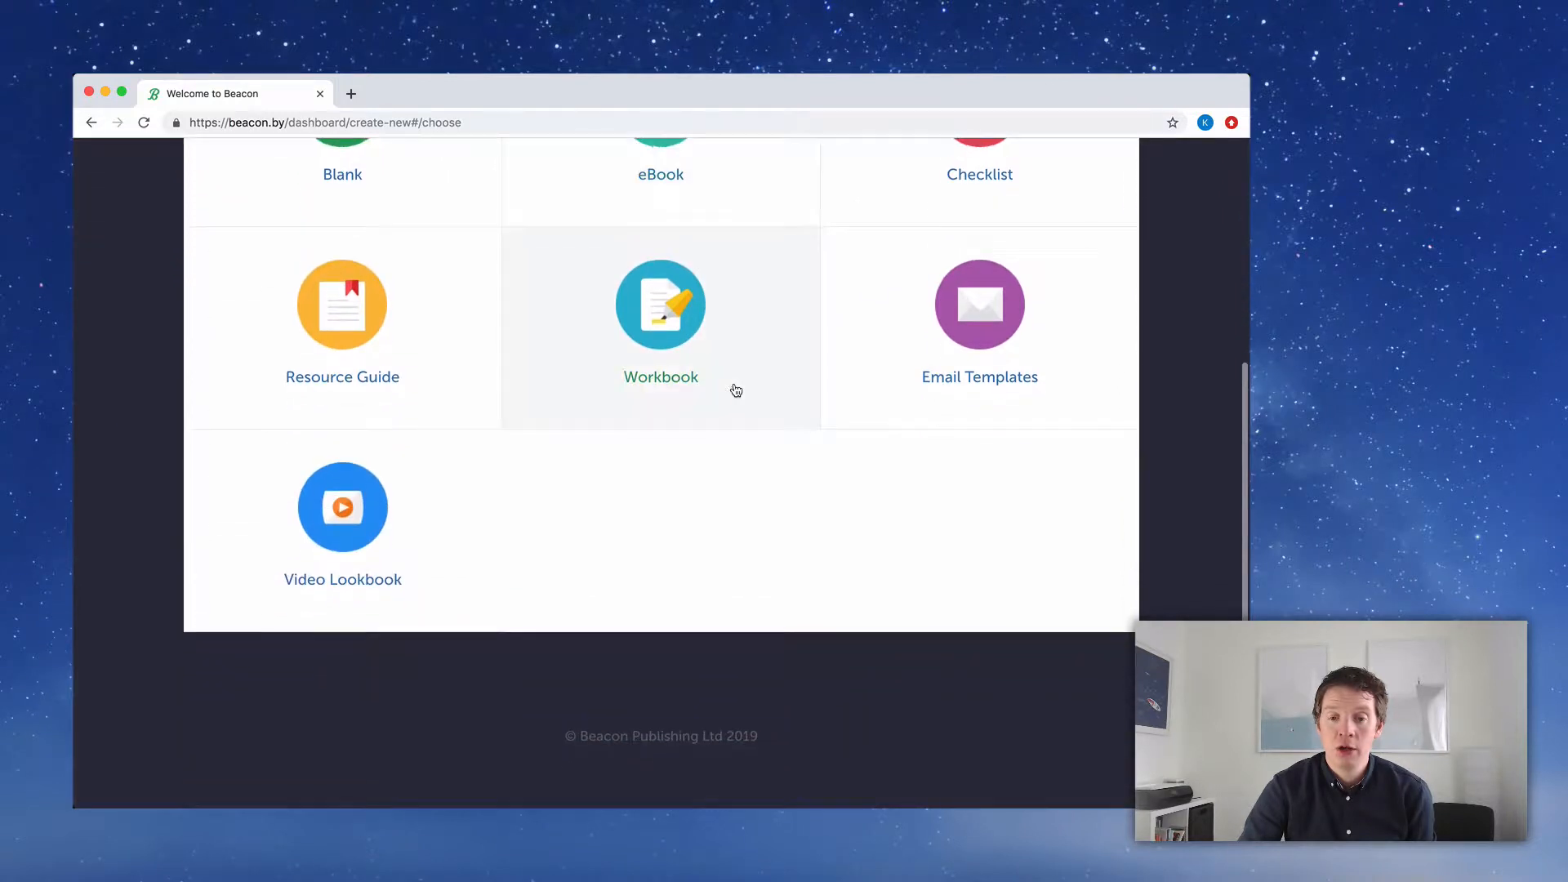
pyautogui.click(1061, 395)
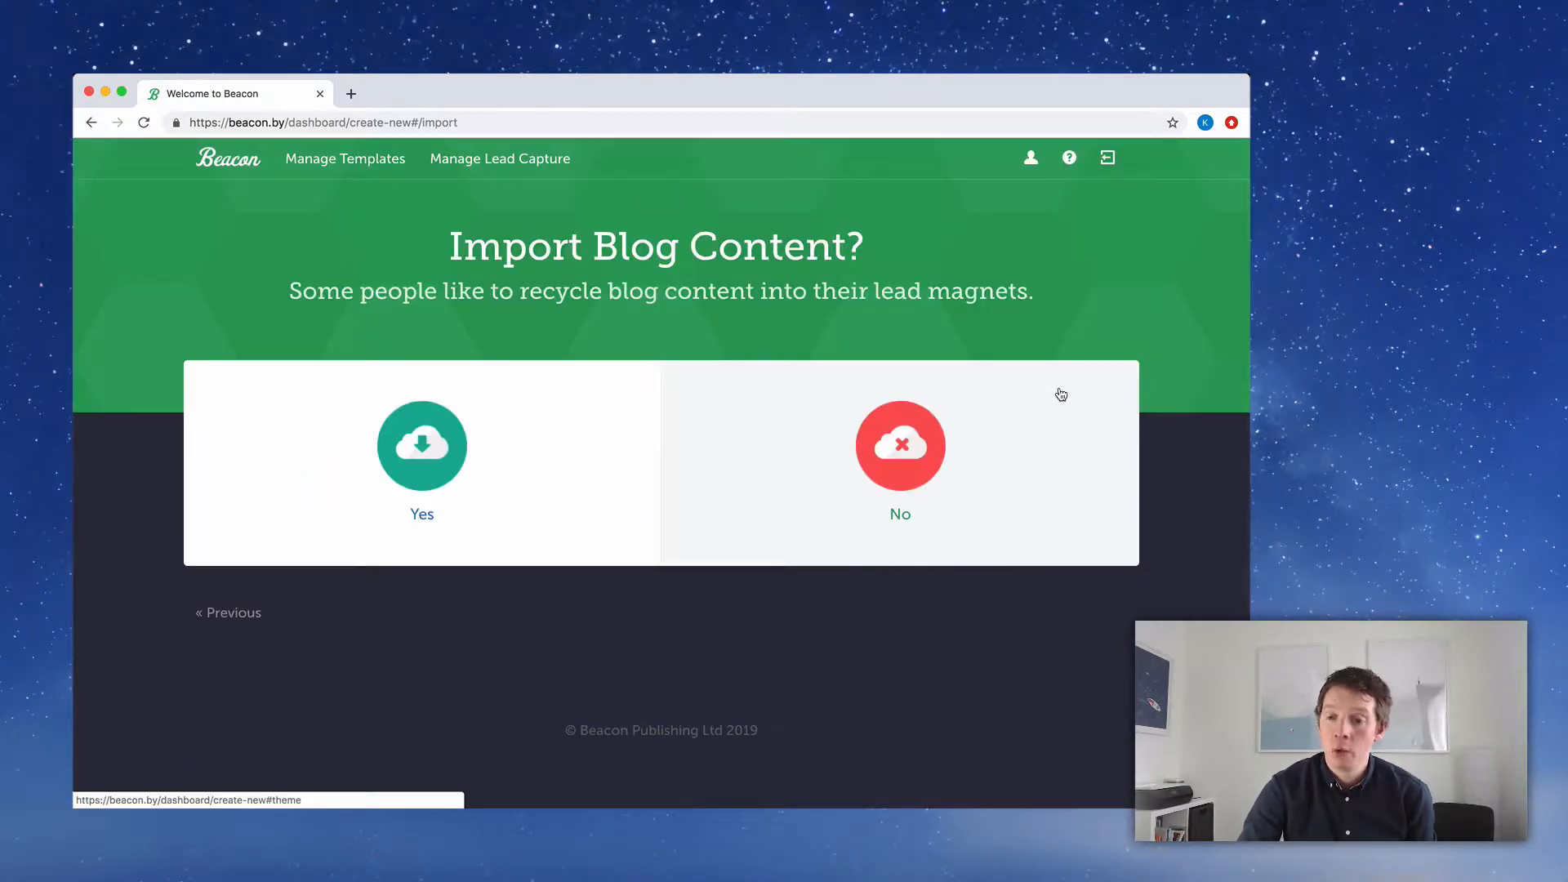
pyautogui.click(1061, 395)
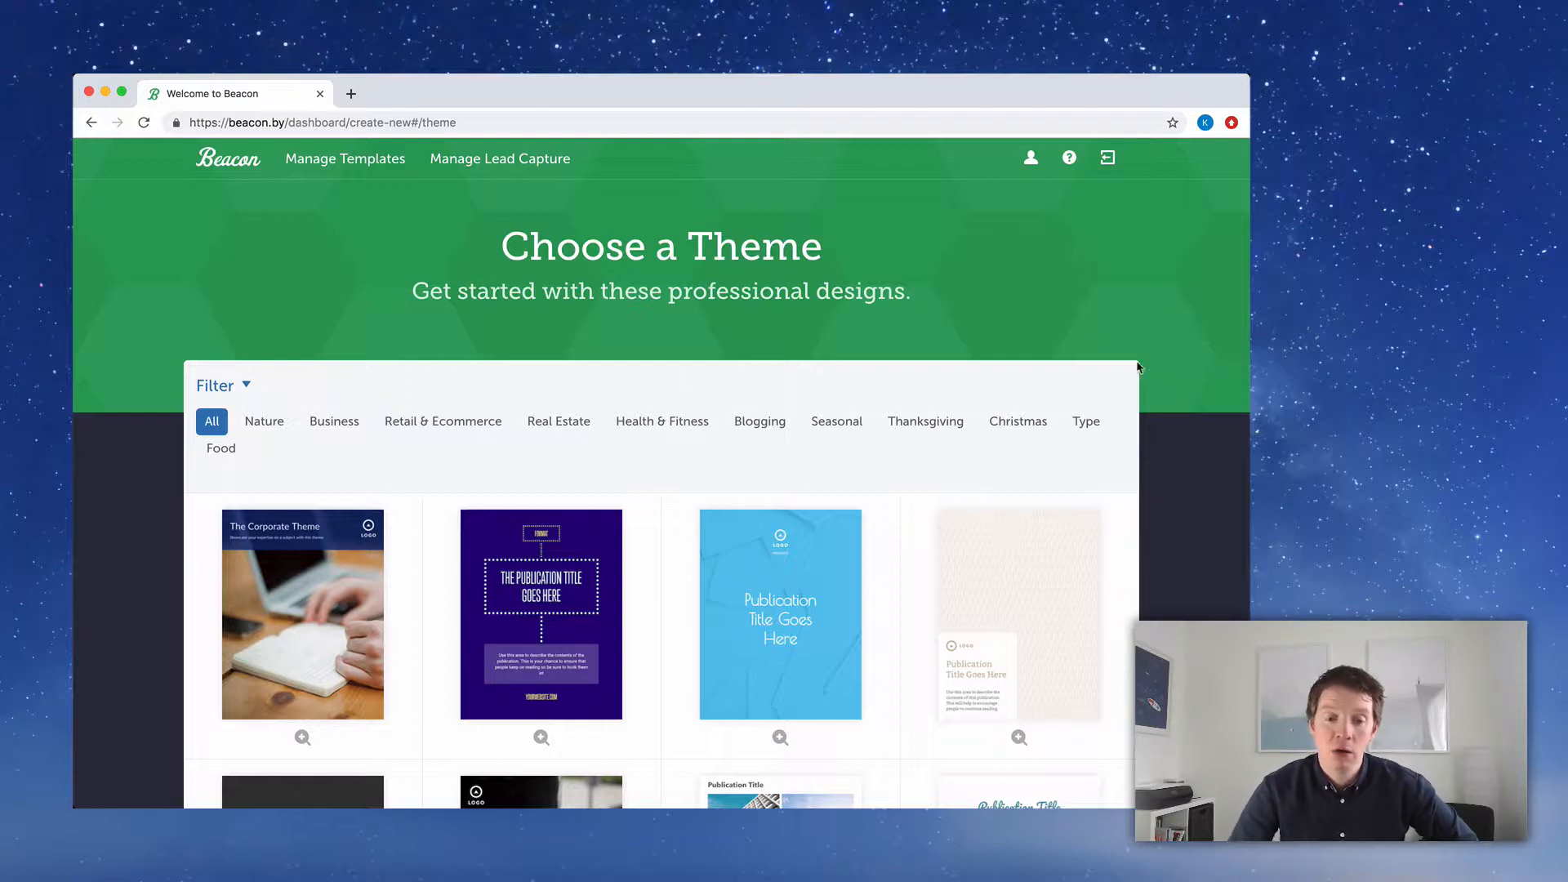
# Choose the light theme whose cover shows a keyboard, notebook and pencil with the blue title "Your Title Should Go Here"
pyautogui.scroll(-3, 254, 544)
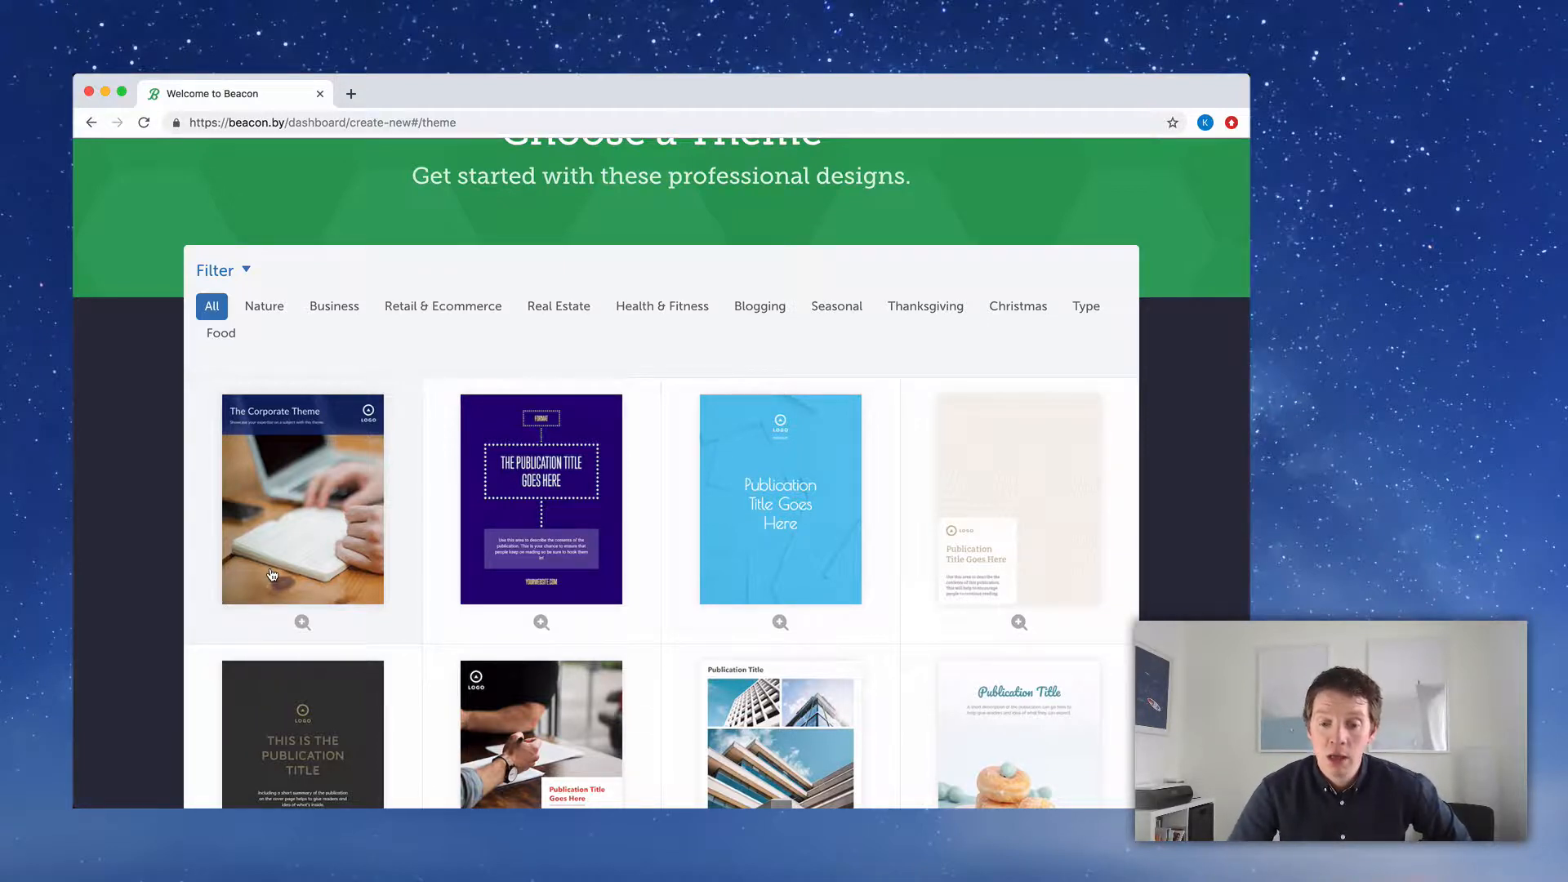
pyautogui.scroll(-5, 272, 574)
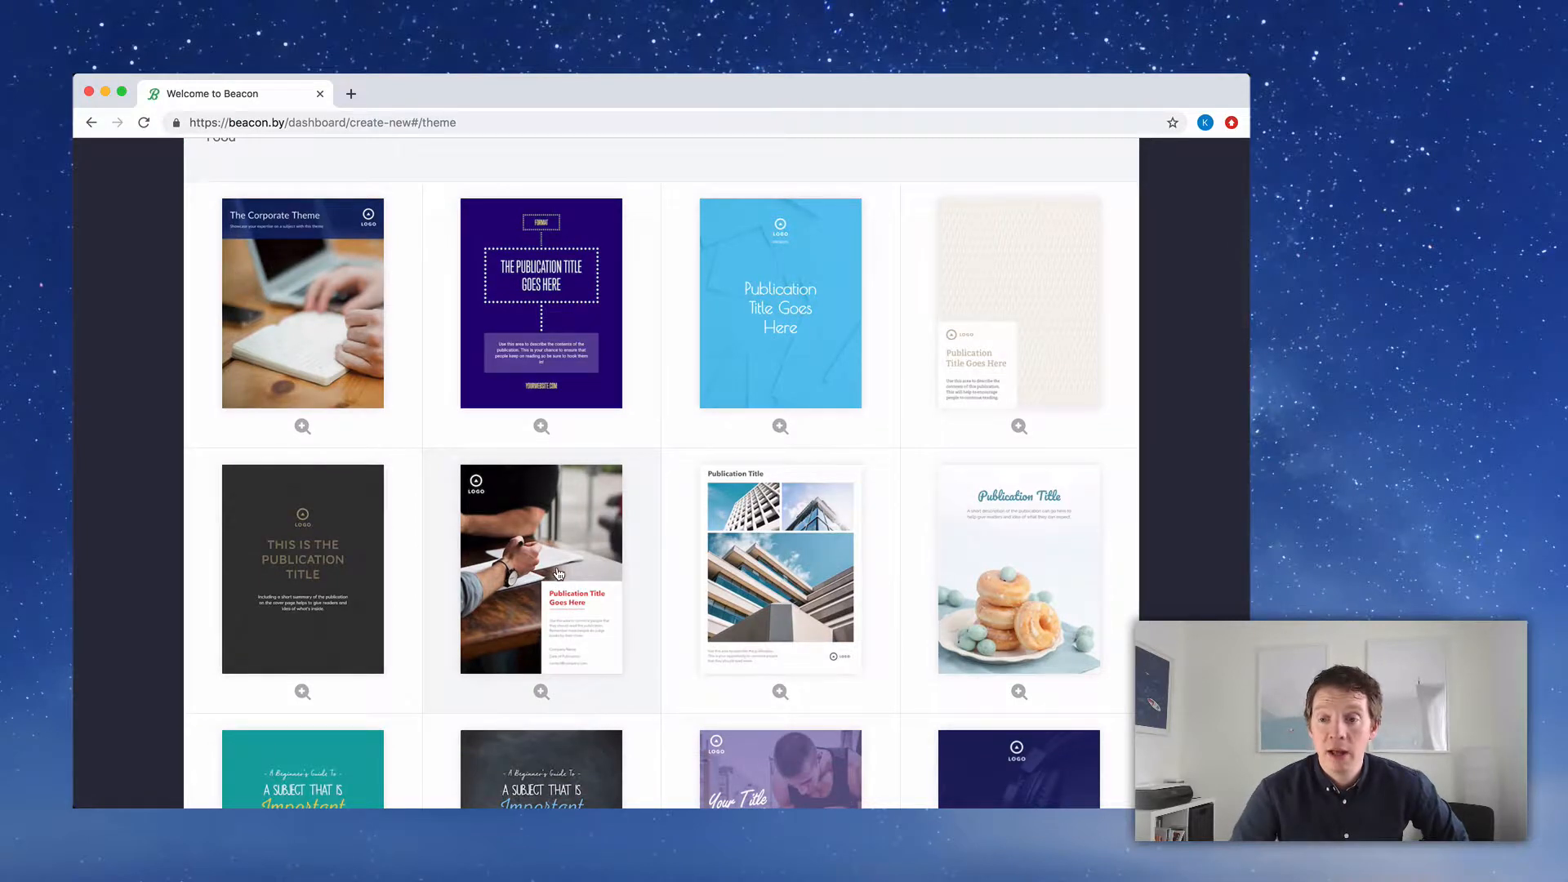
pyautogui.scroll(-15, 573, 571)
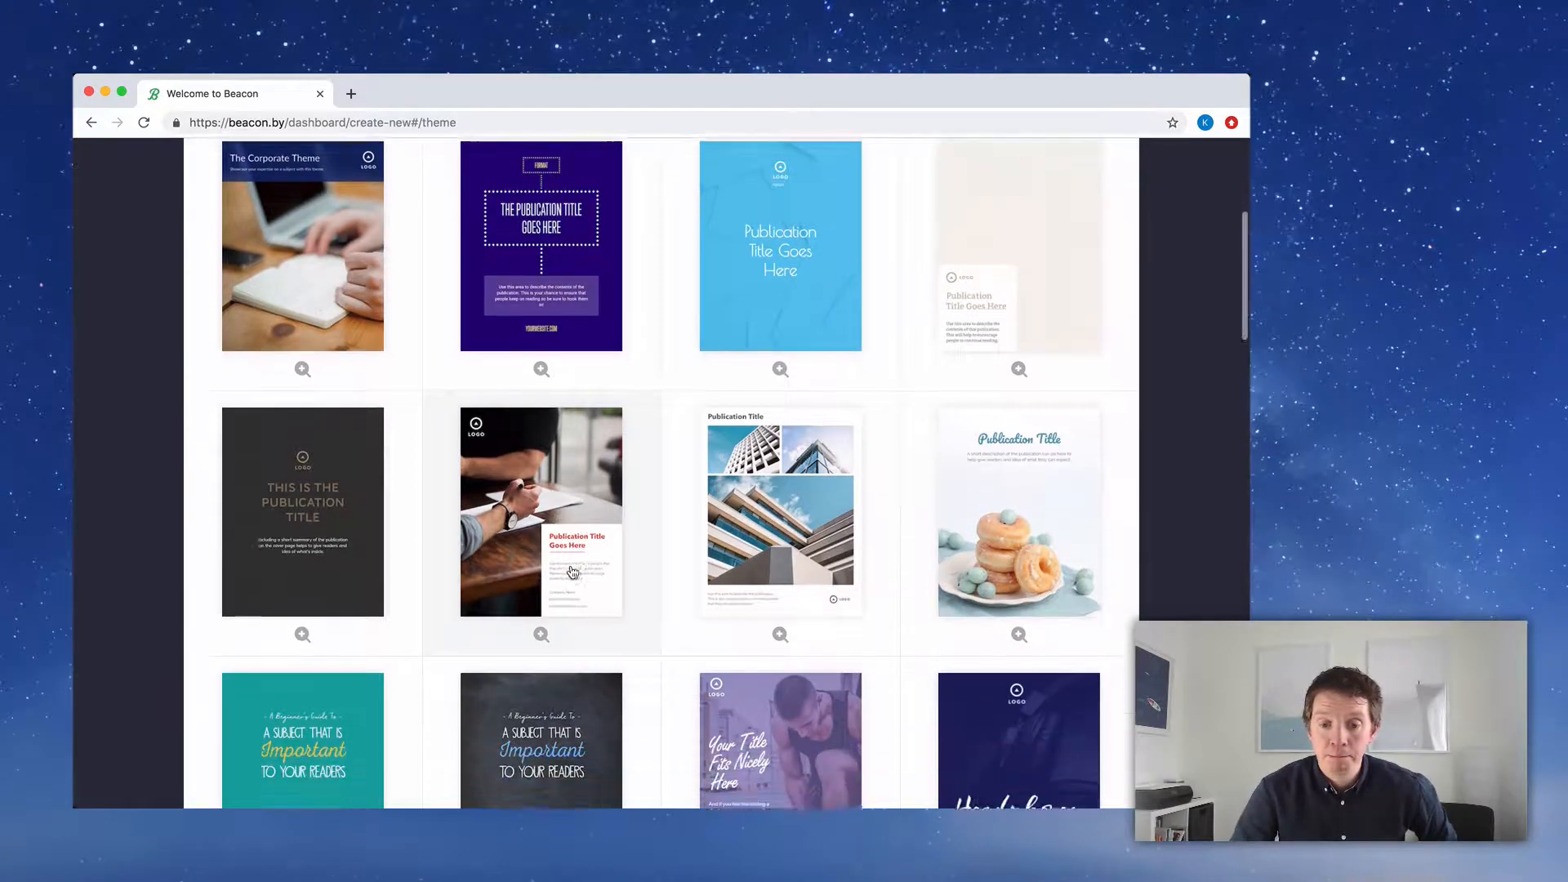
pyautogui.scroll(-4, 573, 572)
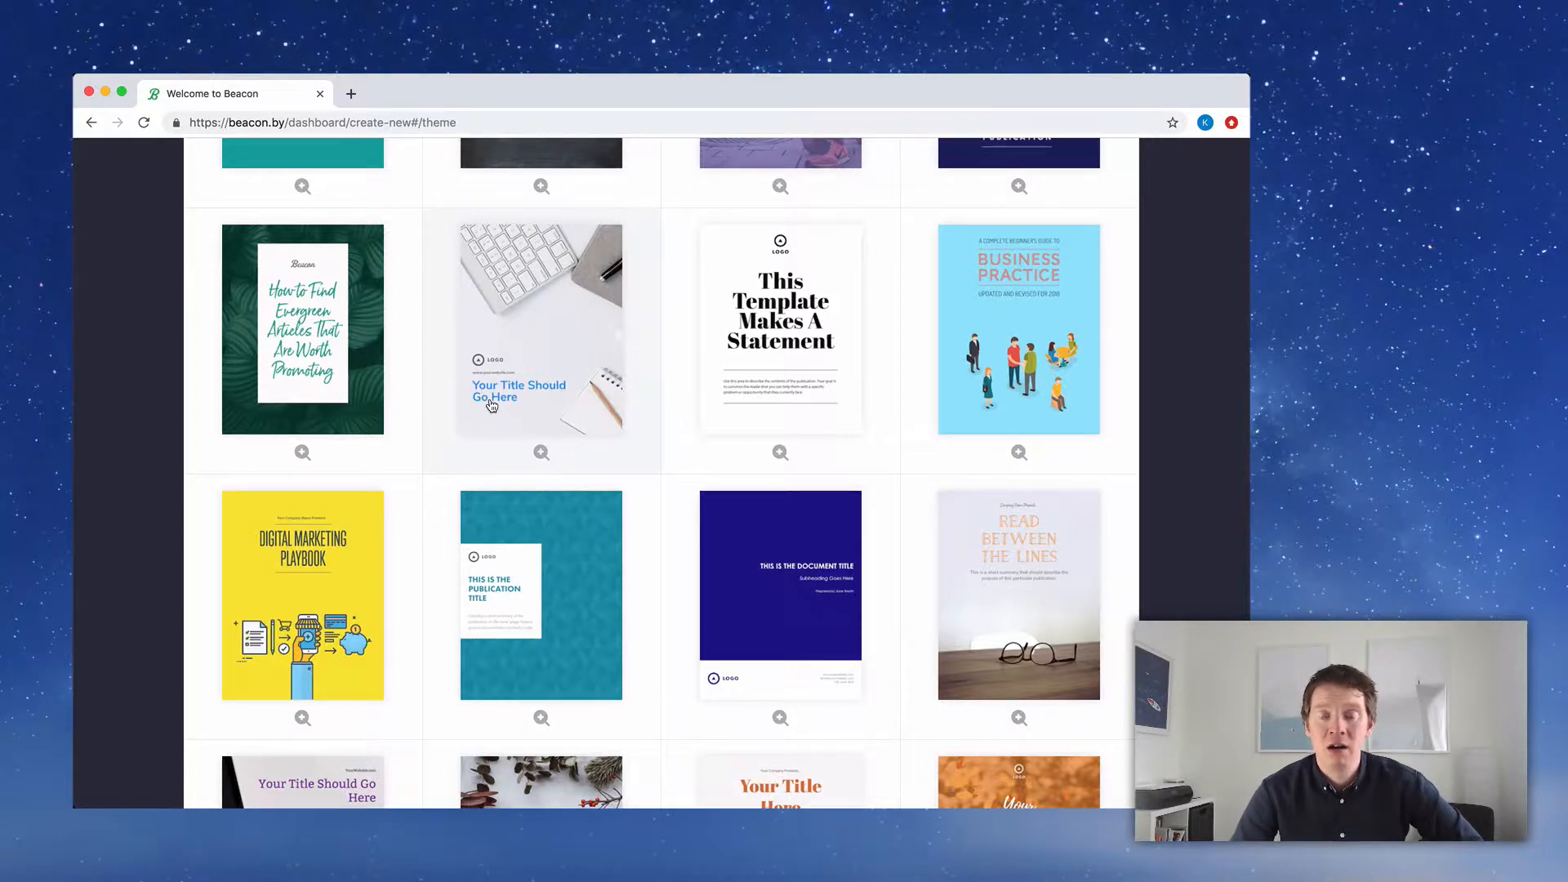
pyautogui.click(588, 314)
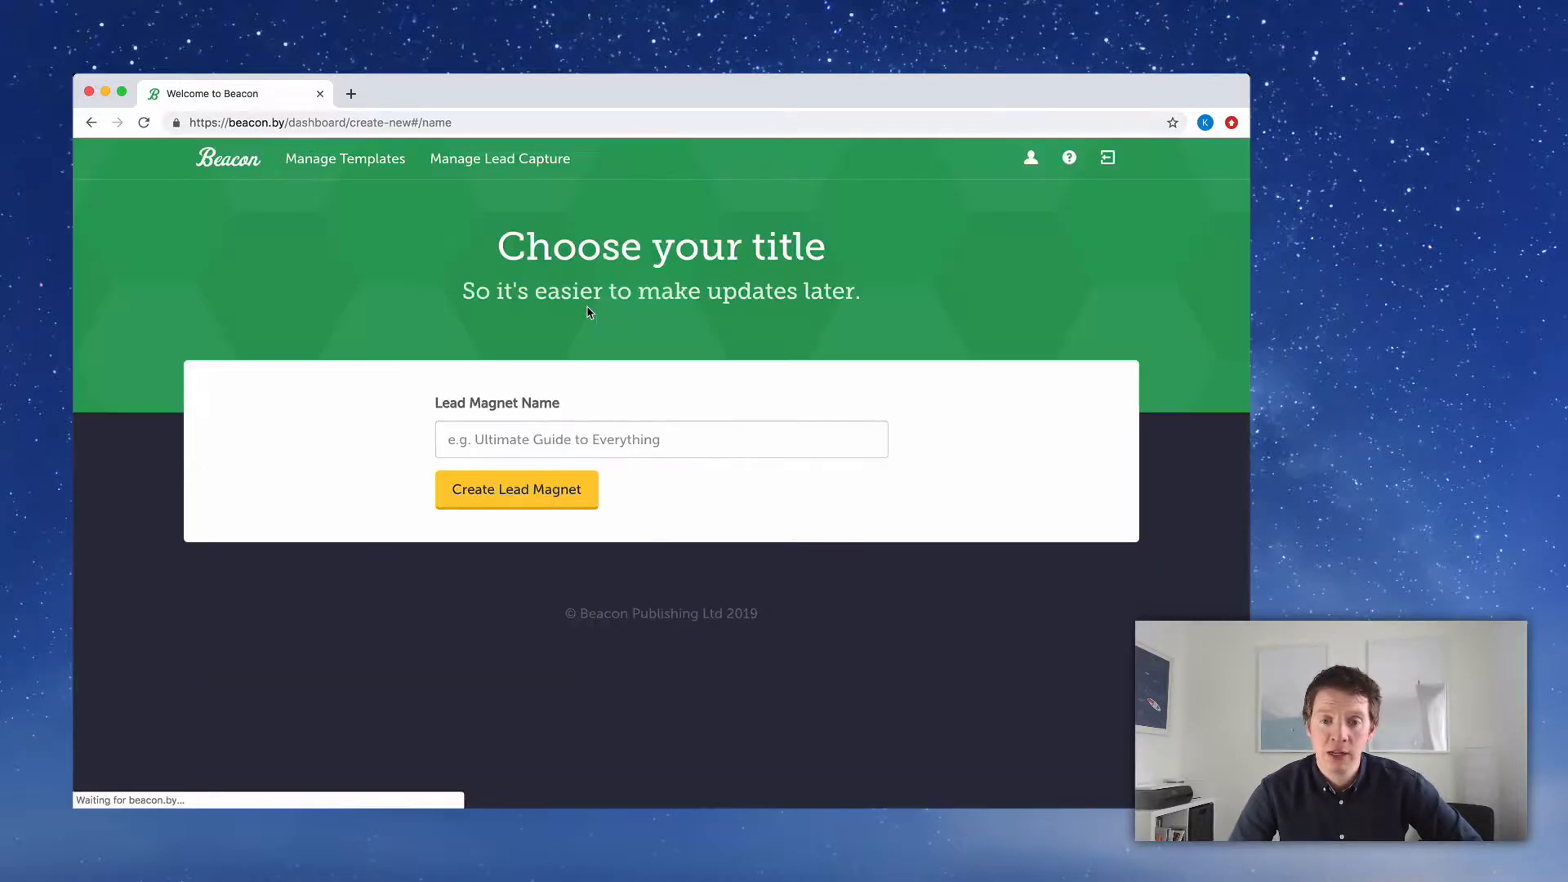
# Name the lead magnet "Black Friday Templates" and create it
pyautogui.click(770, 441)
pyautogui.write('Black Fri')
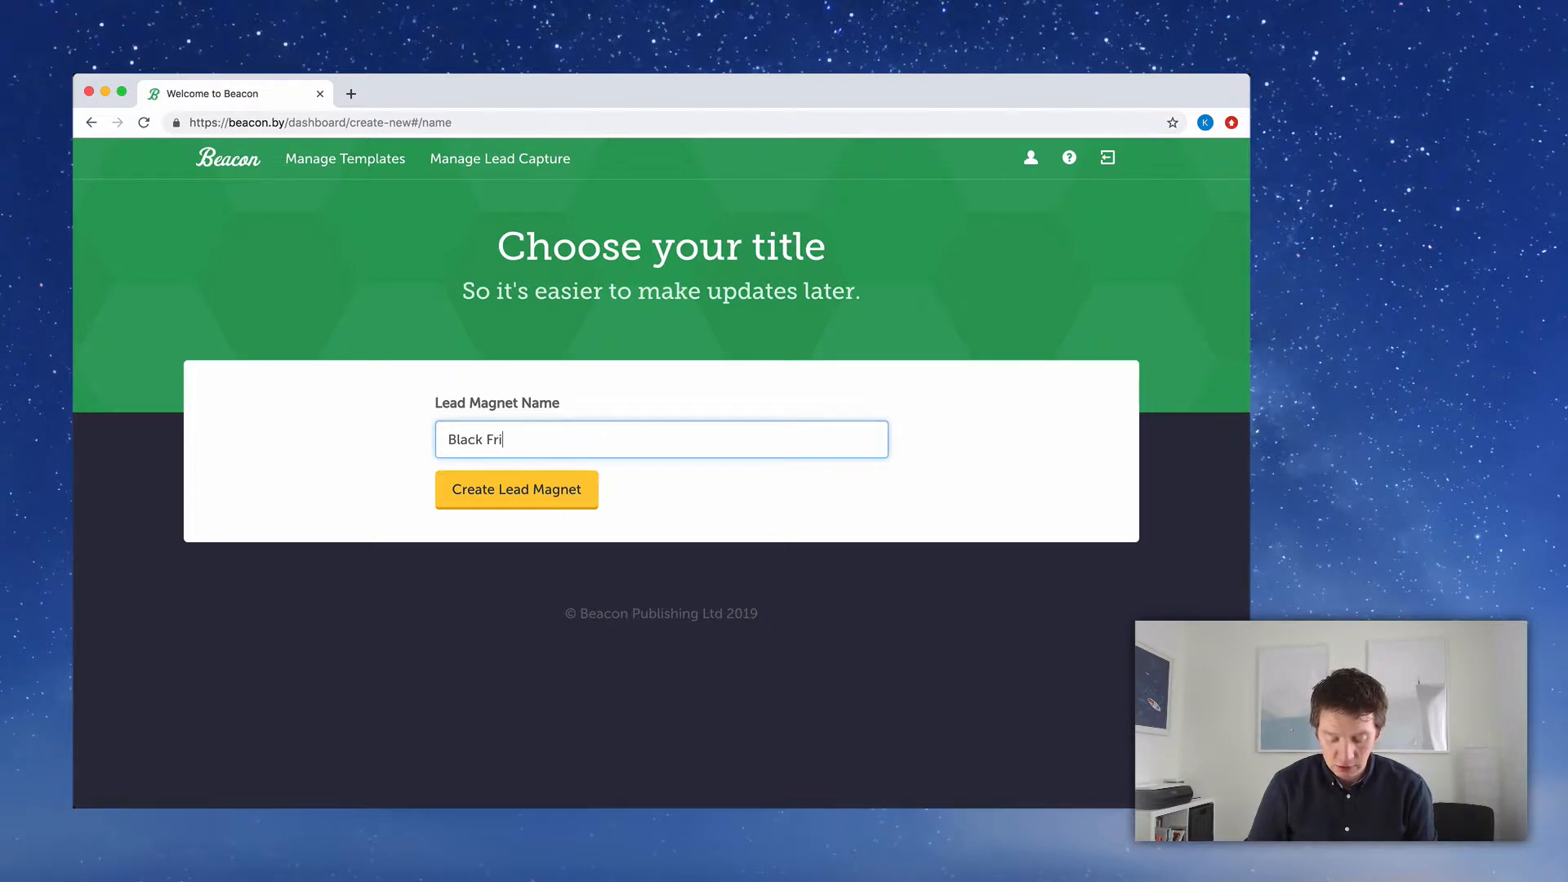
pyautogui.write('day Templates')
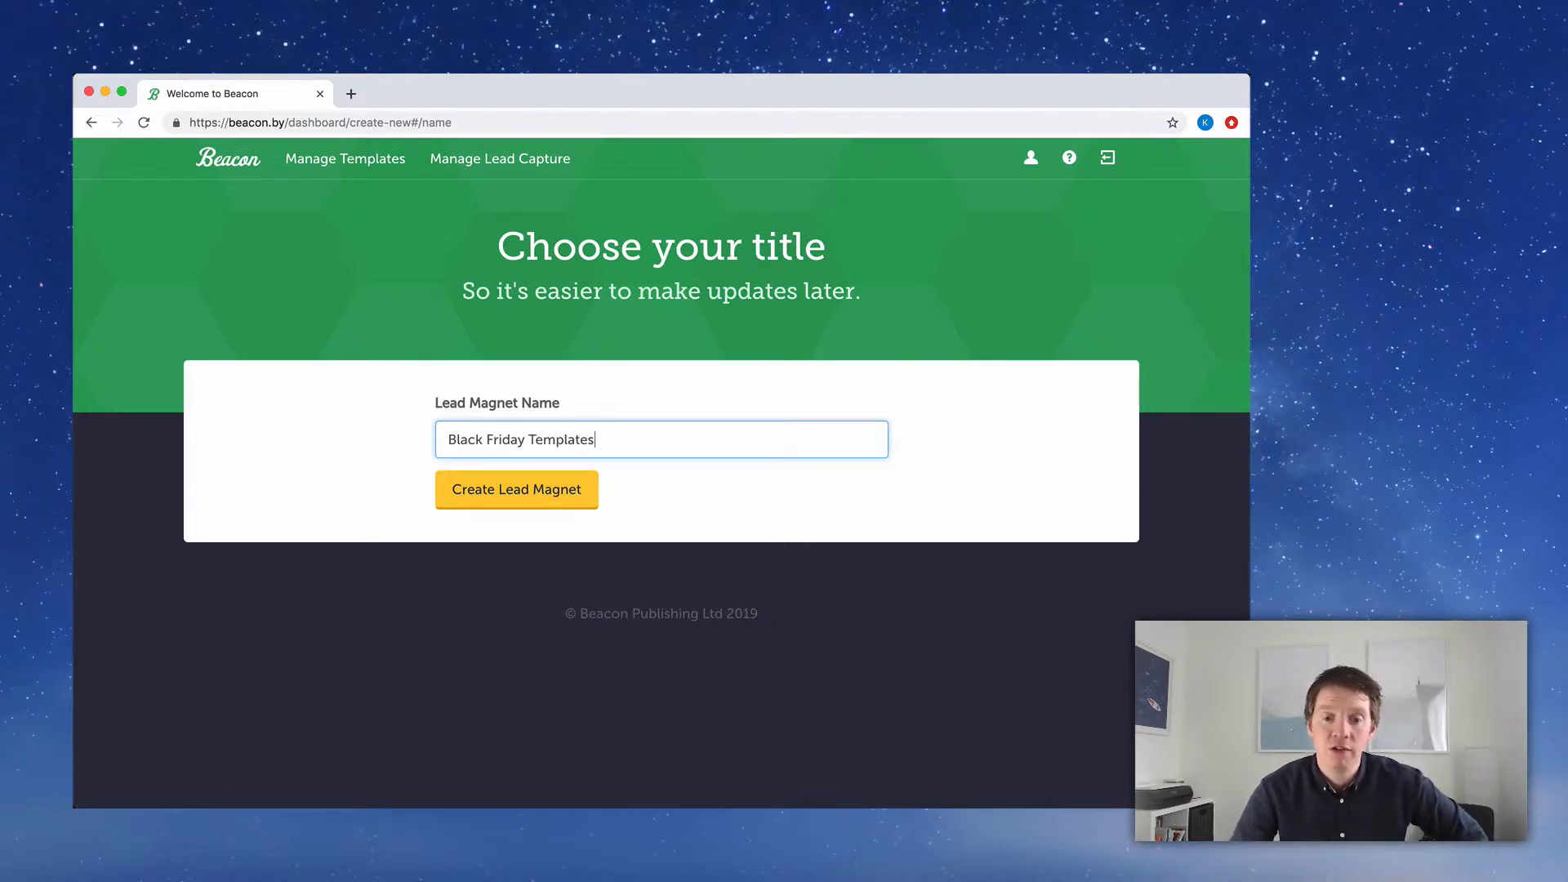
pyautogui.click(575, 500)
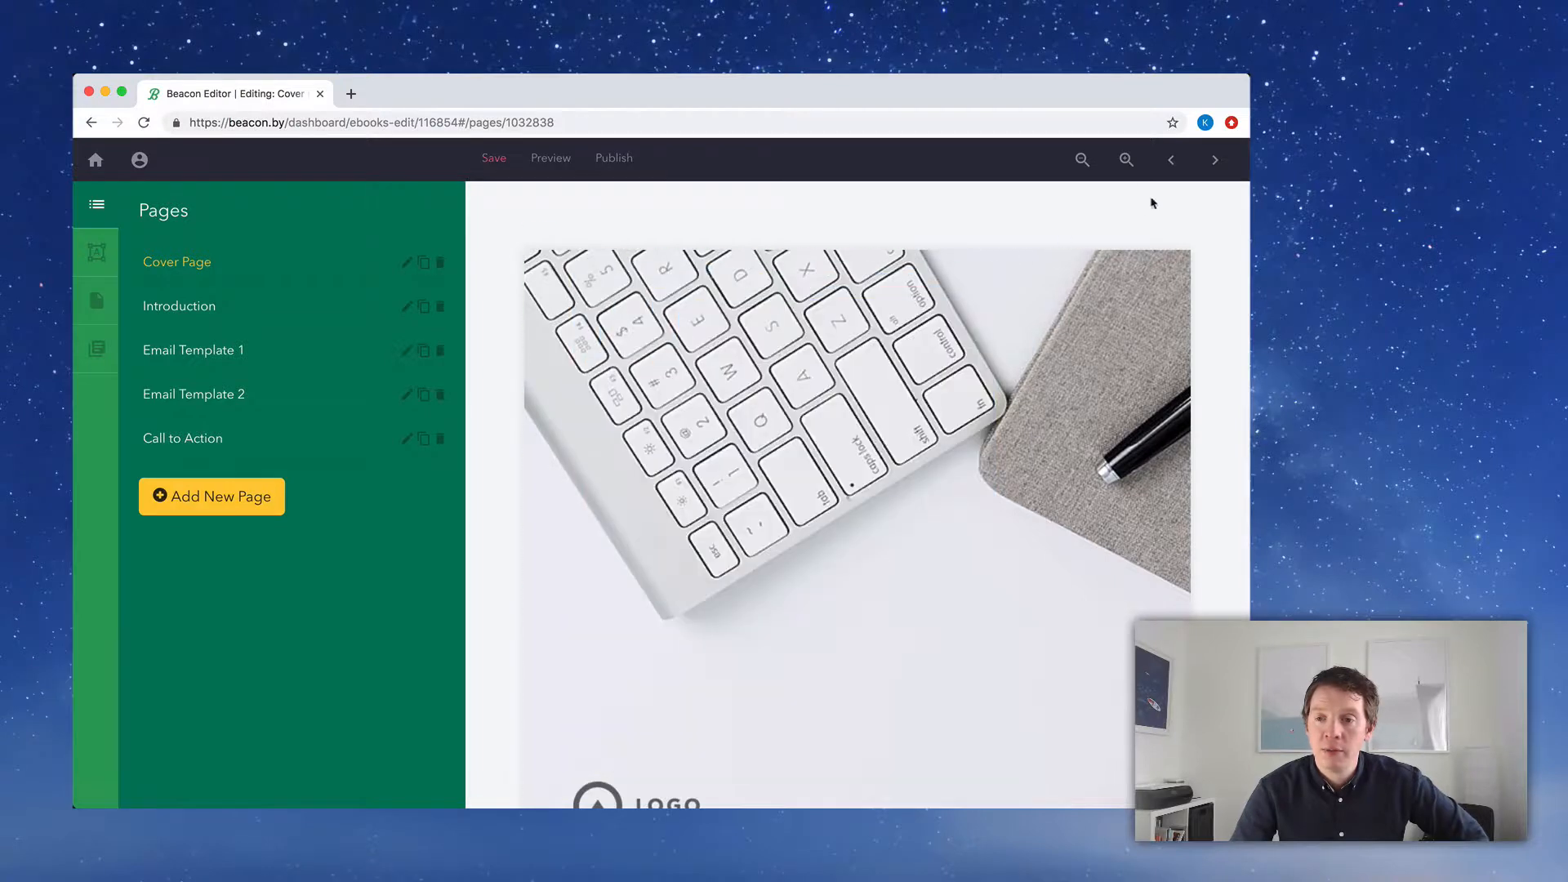
# Look through the Cover Page, Introduction and Email Template 1 pages to examine their layout and placeholder text
pyautogui.click(1084, 159)
pyautogui.click(1083, 159)
pyautogui.click(1084, 159)
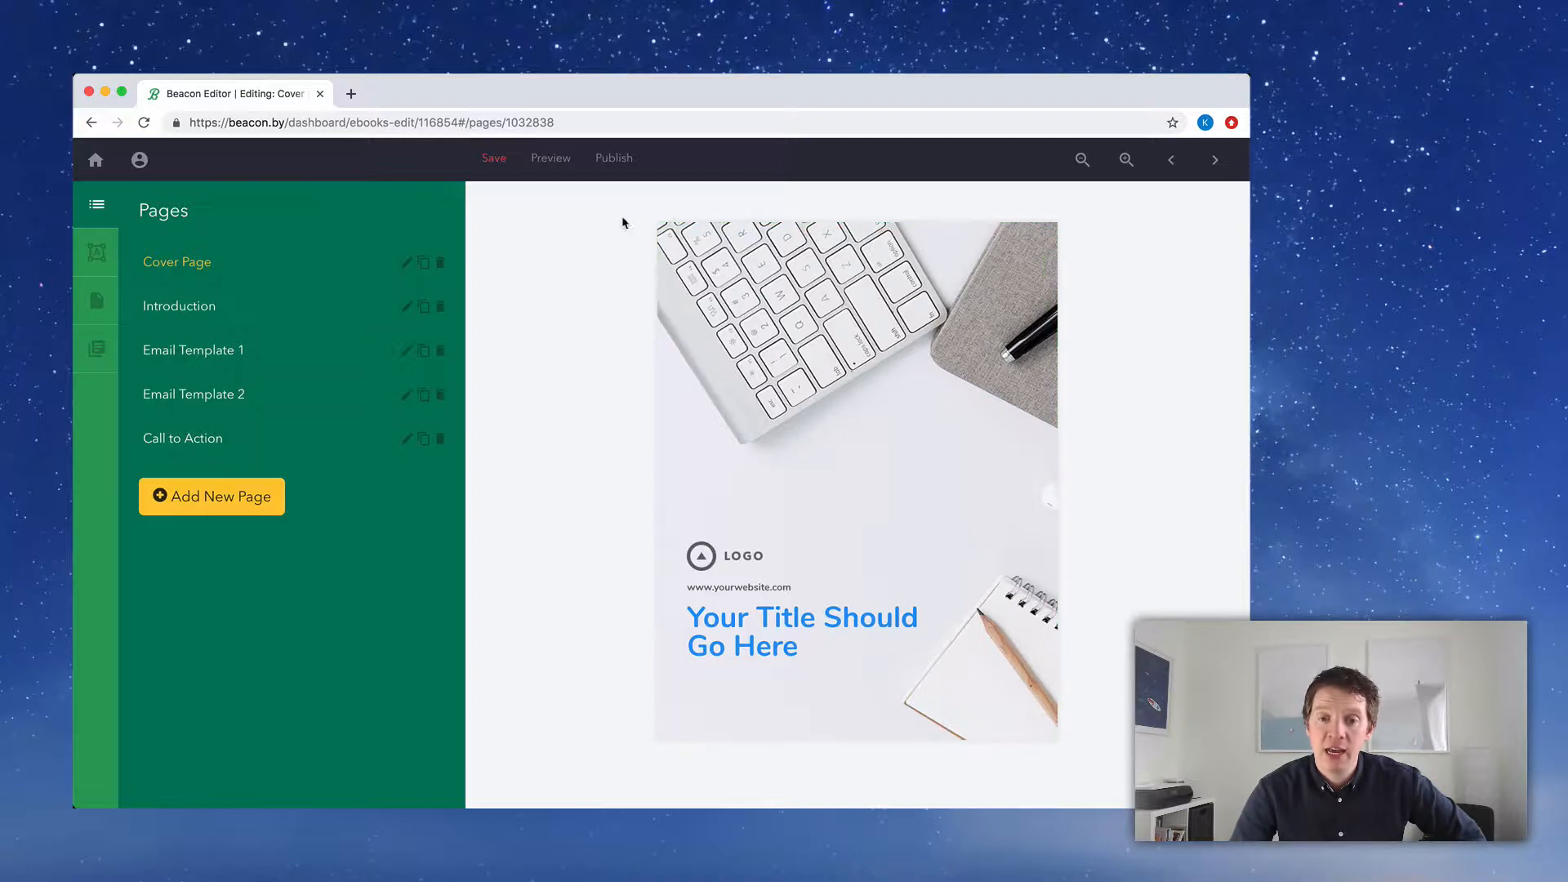
pyautogui.click(298, 320)
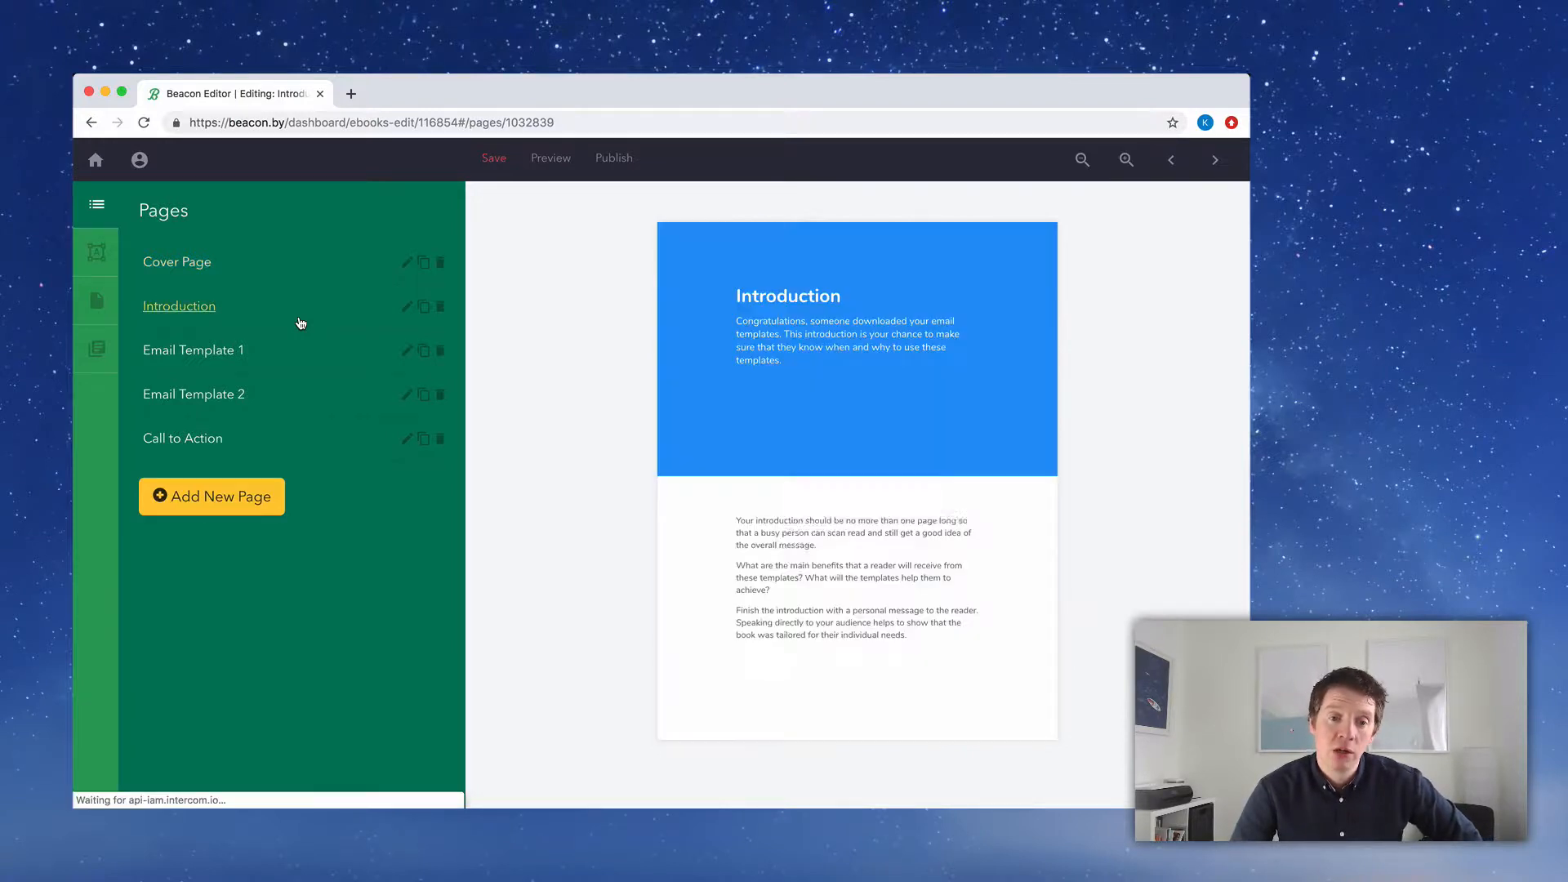
pyautogui.click(290, 364)
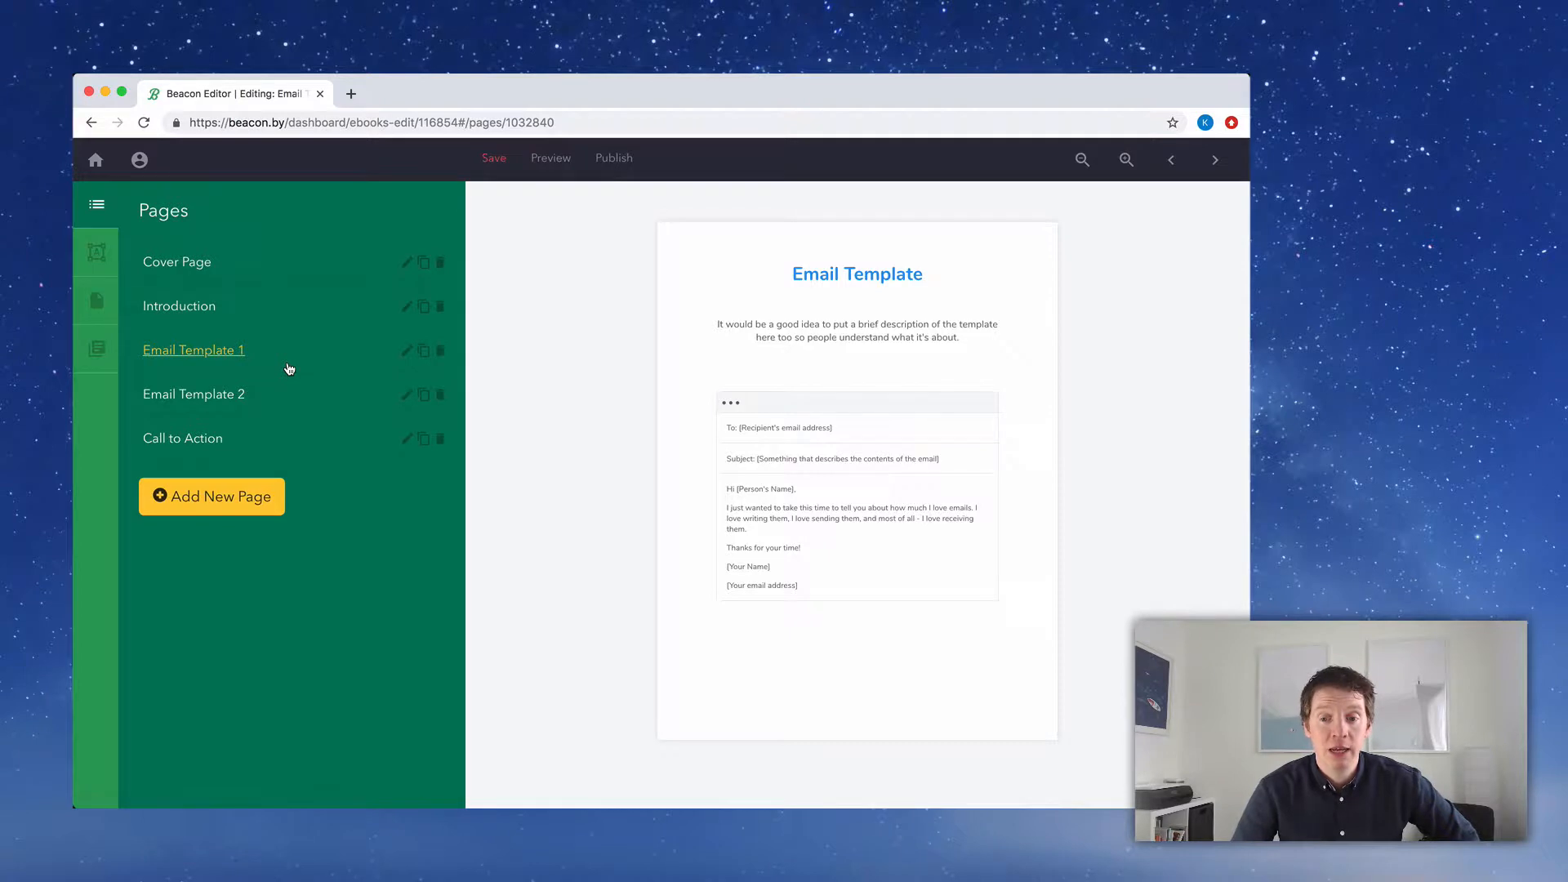
pyautogui.click(1121, 166)
pyautogui.click(1121, 169)
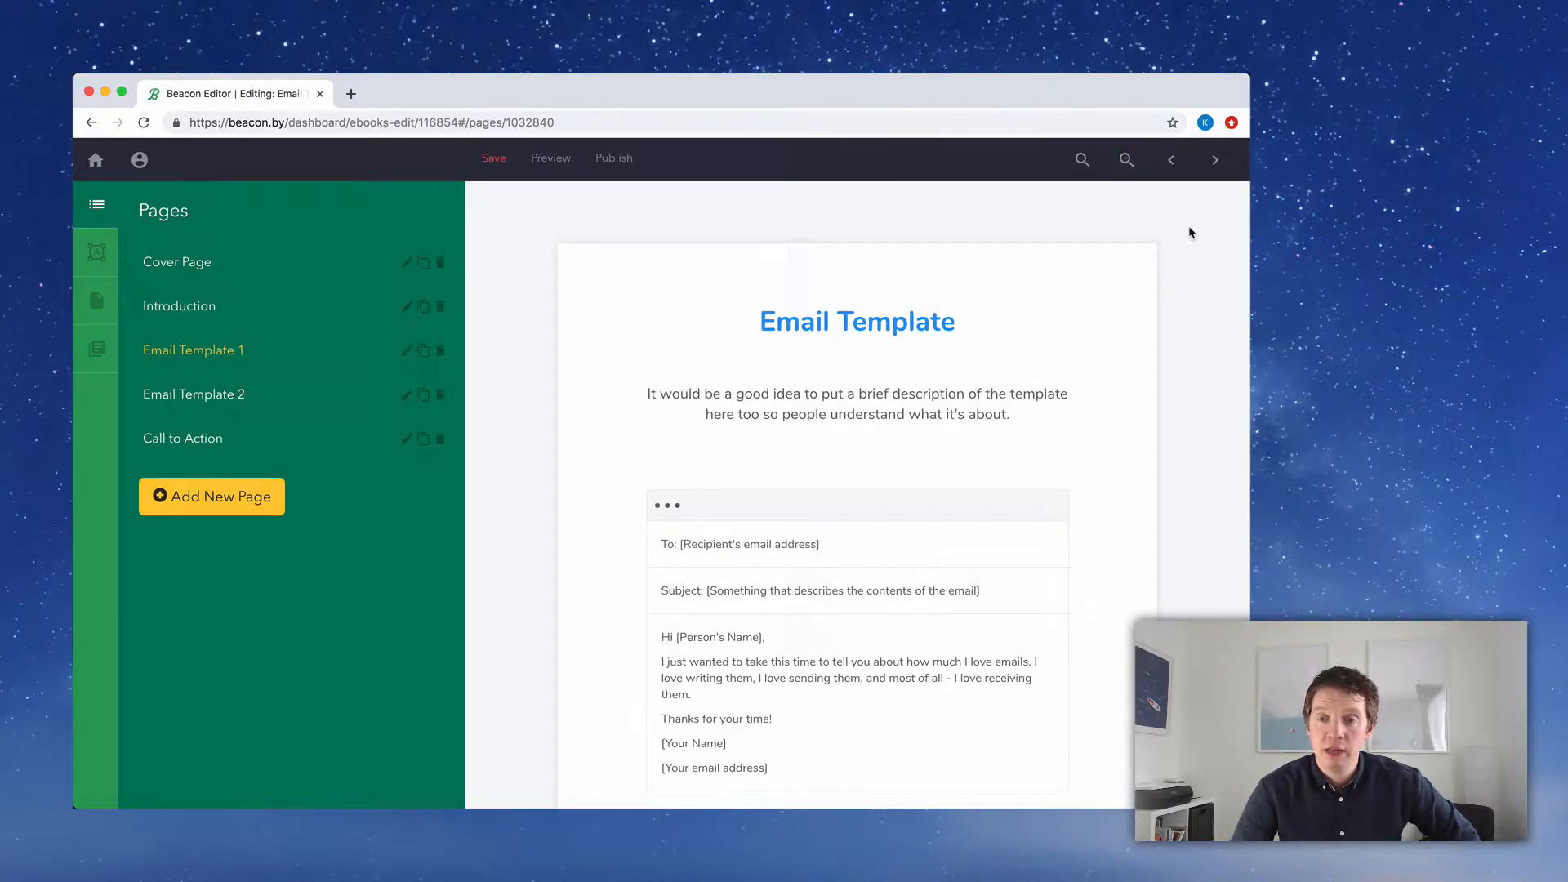
pyautogui.scroll(-2, 1192, 232)
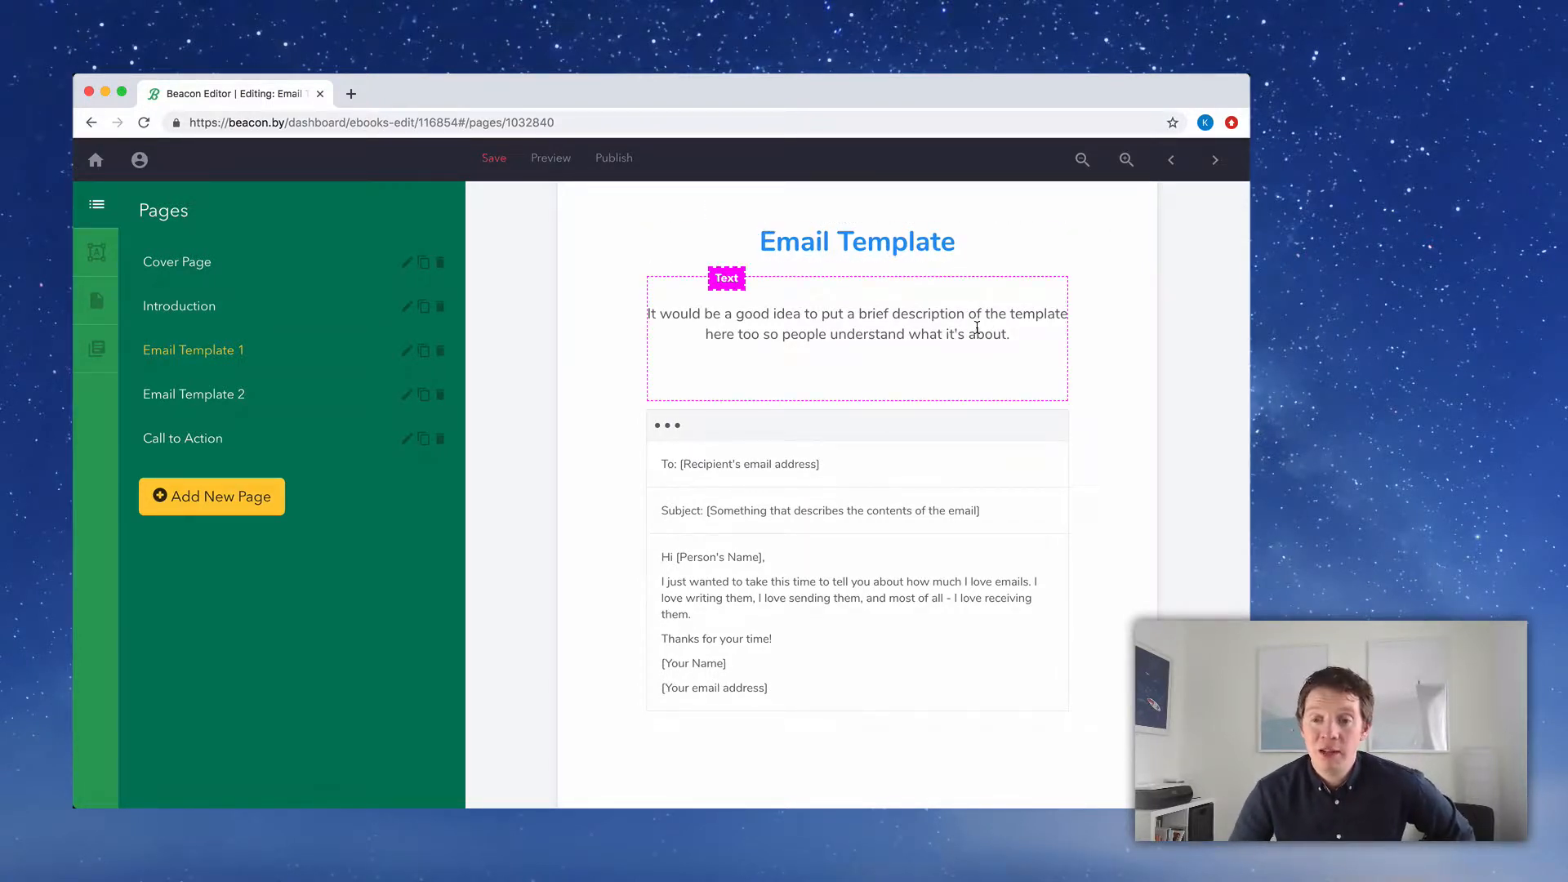
pyautogui.scroll(-2, 620, 366)
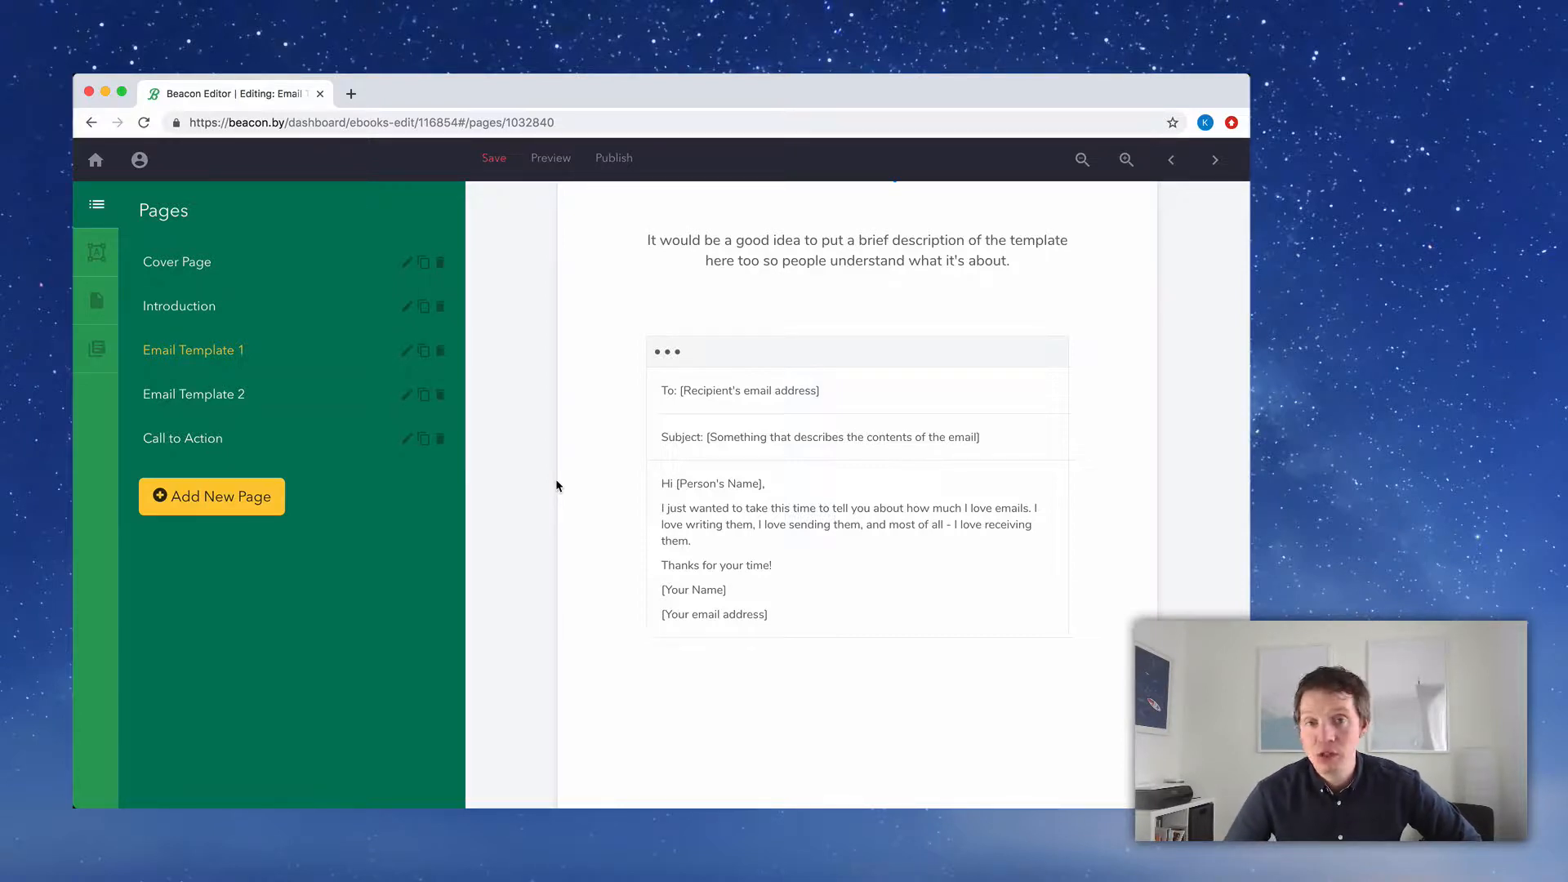
pyautogui.scroll(3, 556, 486)
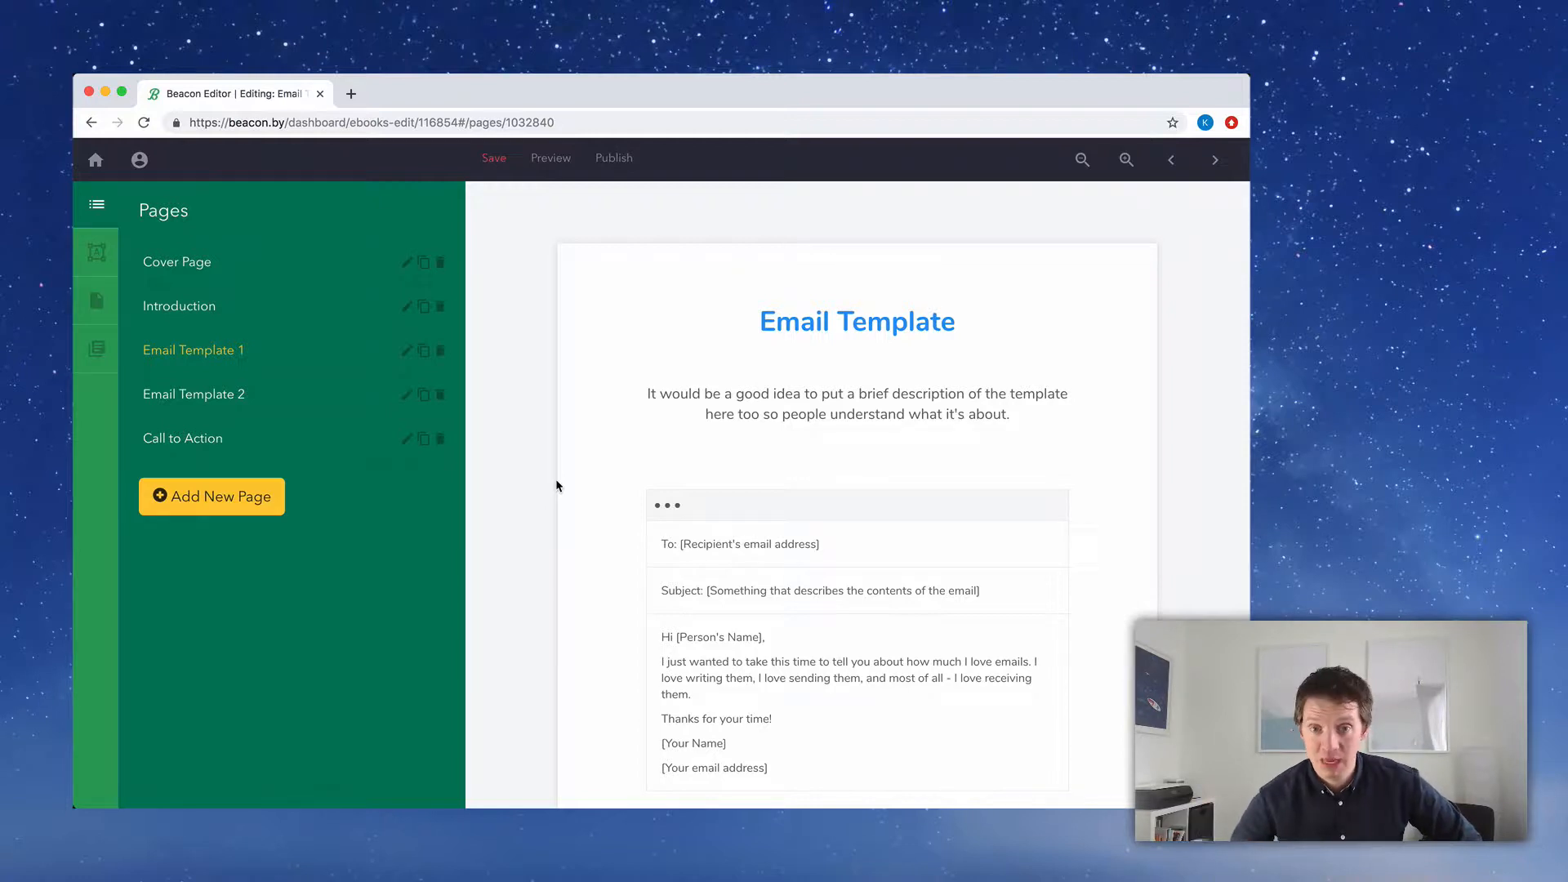
# Delete the Email Template 2 page from the lead magnet
pyautogui.click(293, 404)
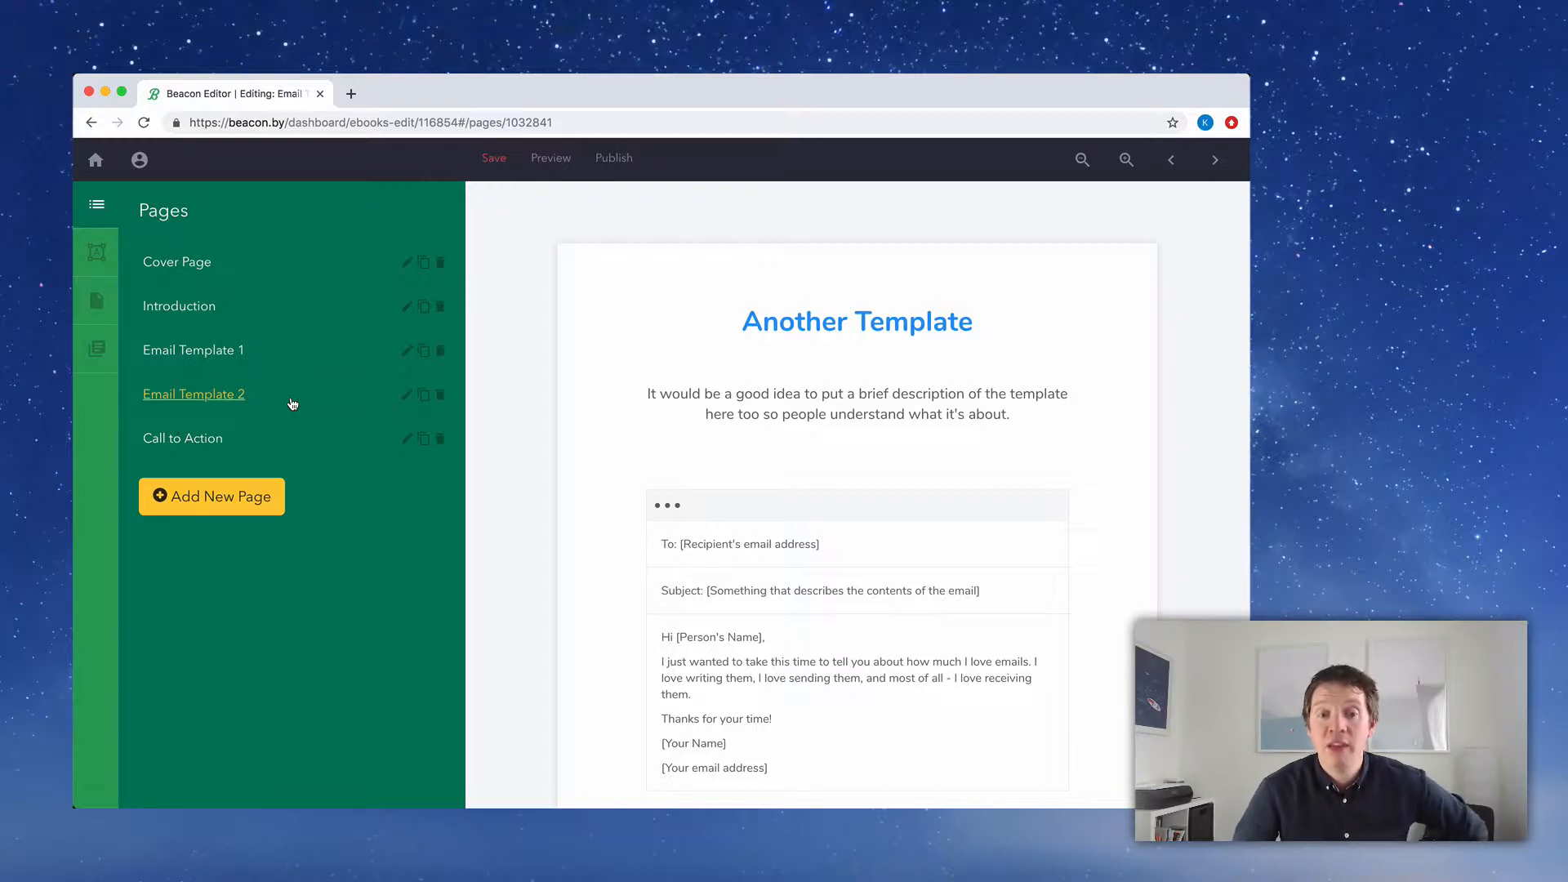
pyautogui.click(440, 396)
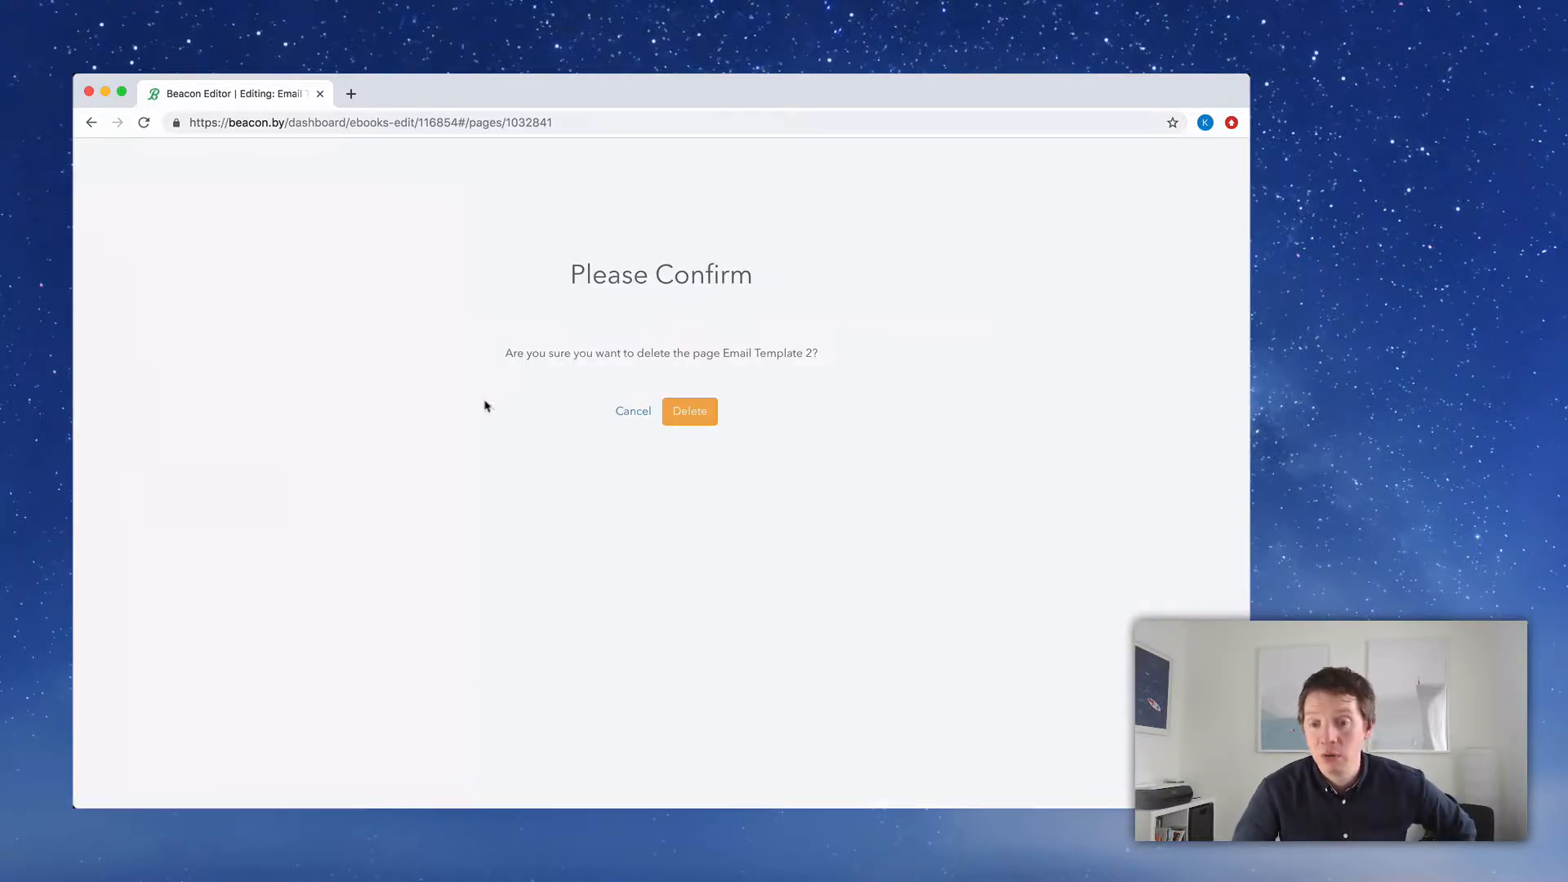
pyautogui.click(689, 410)
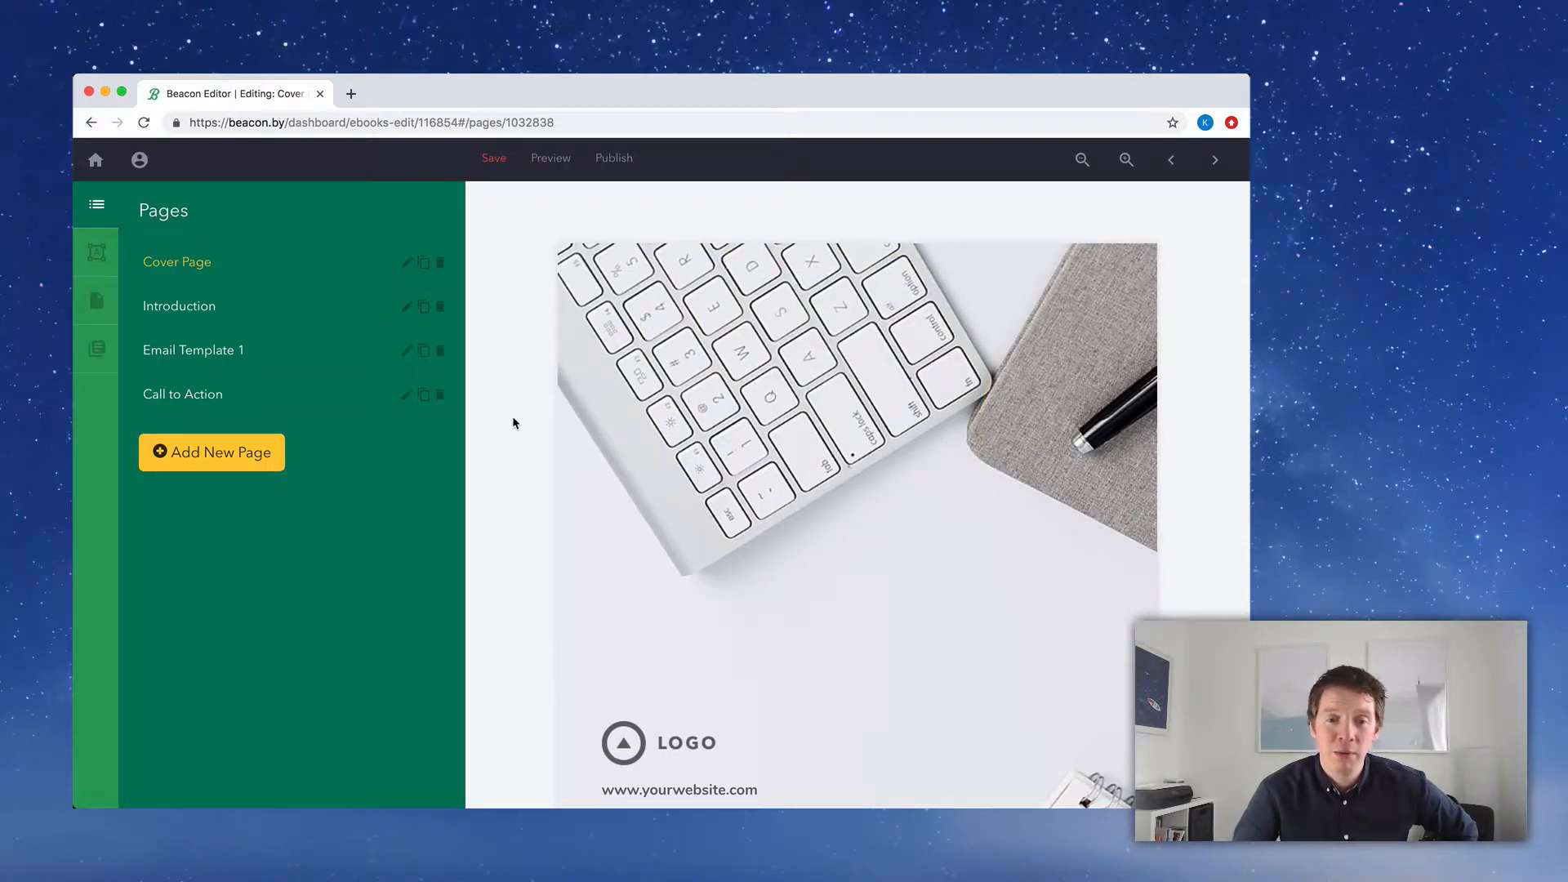
# Duplicate Email Template 1, duplicate that copy as well, and move the Call to Action page to the end of the page order
pyautogui.click(424, 353)
pyautogui.click(423, 440)
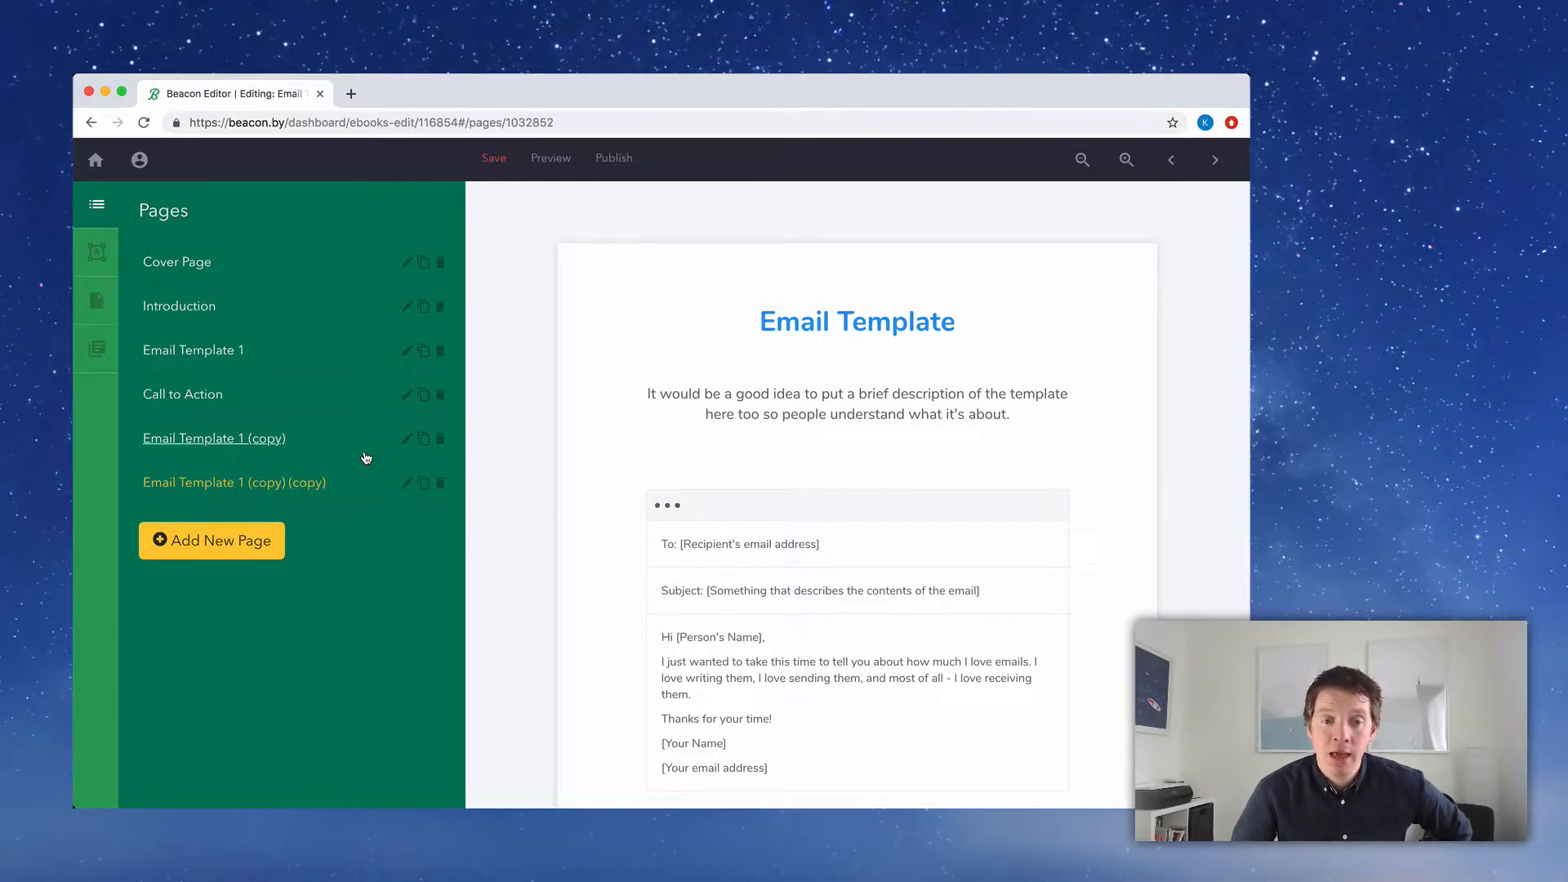
pyautogui.click(335, 400)
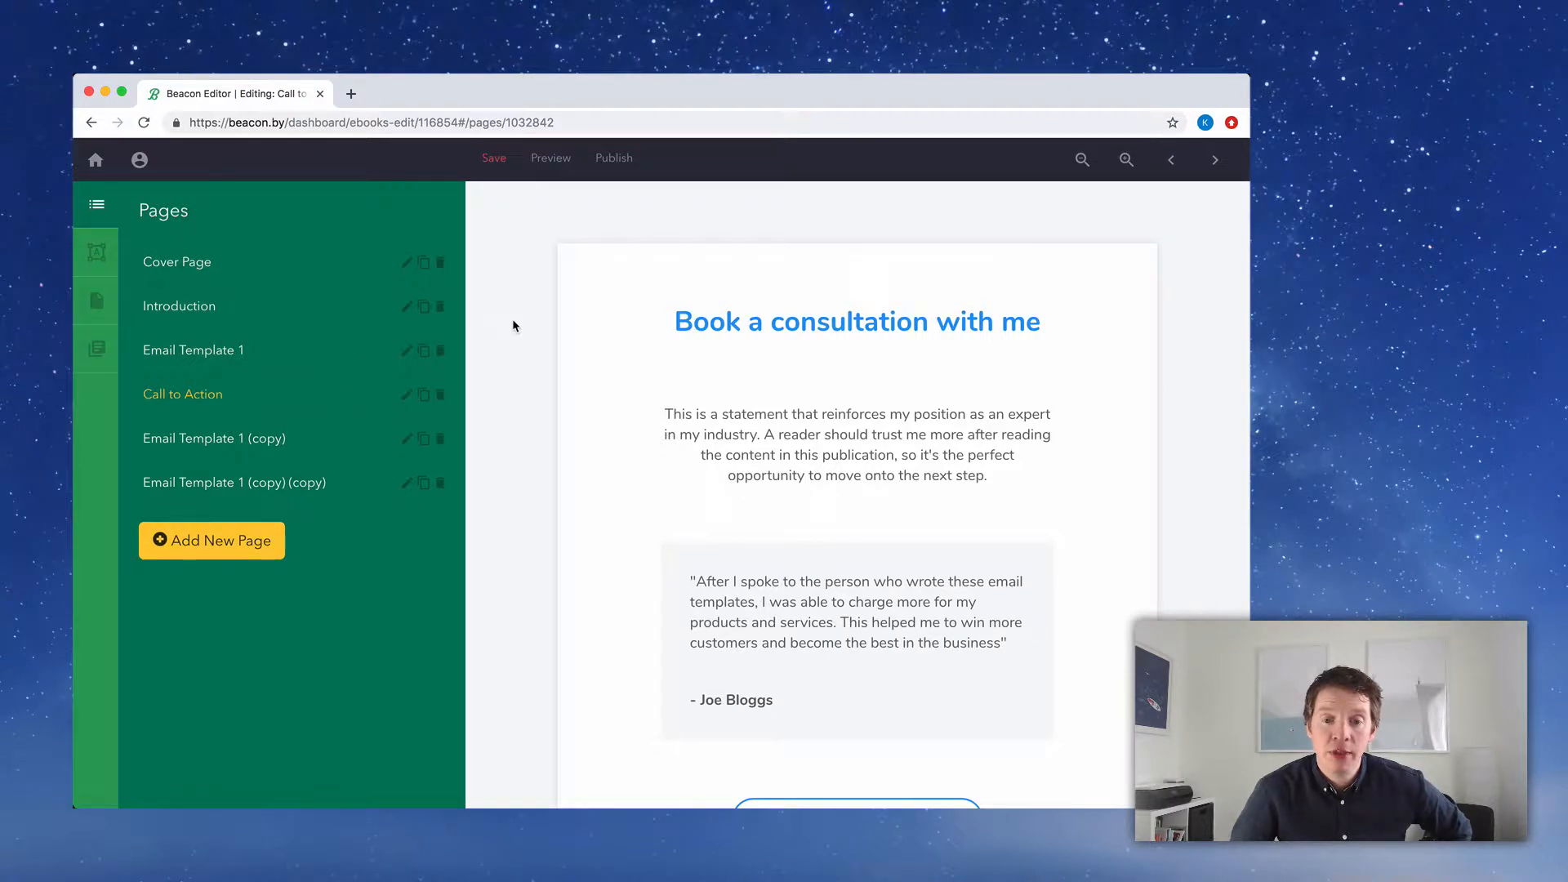
pyautogui.scroll(-1, 513, 322)
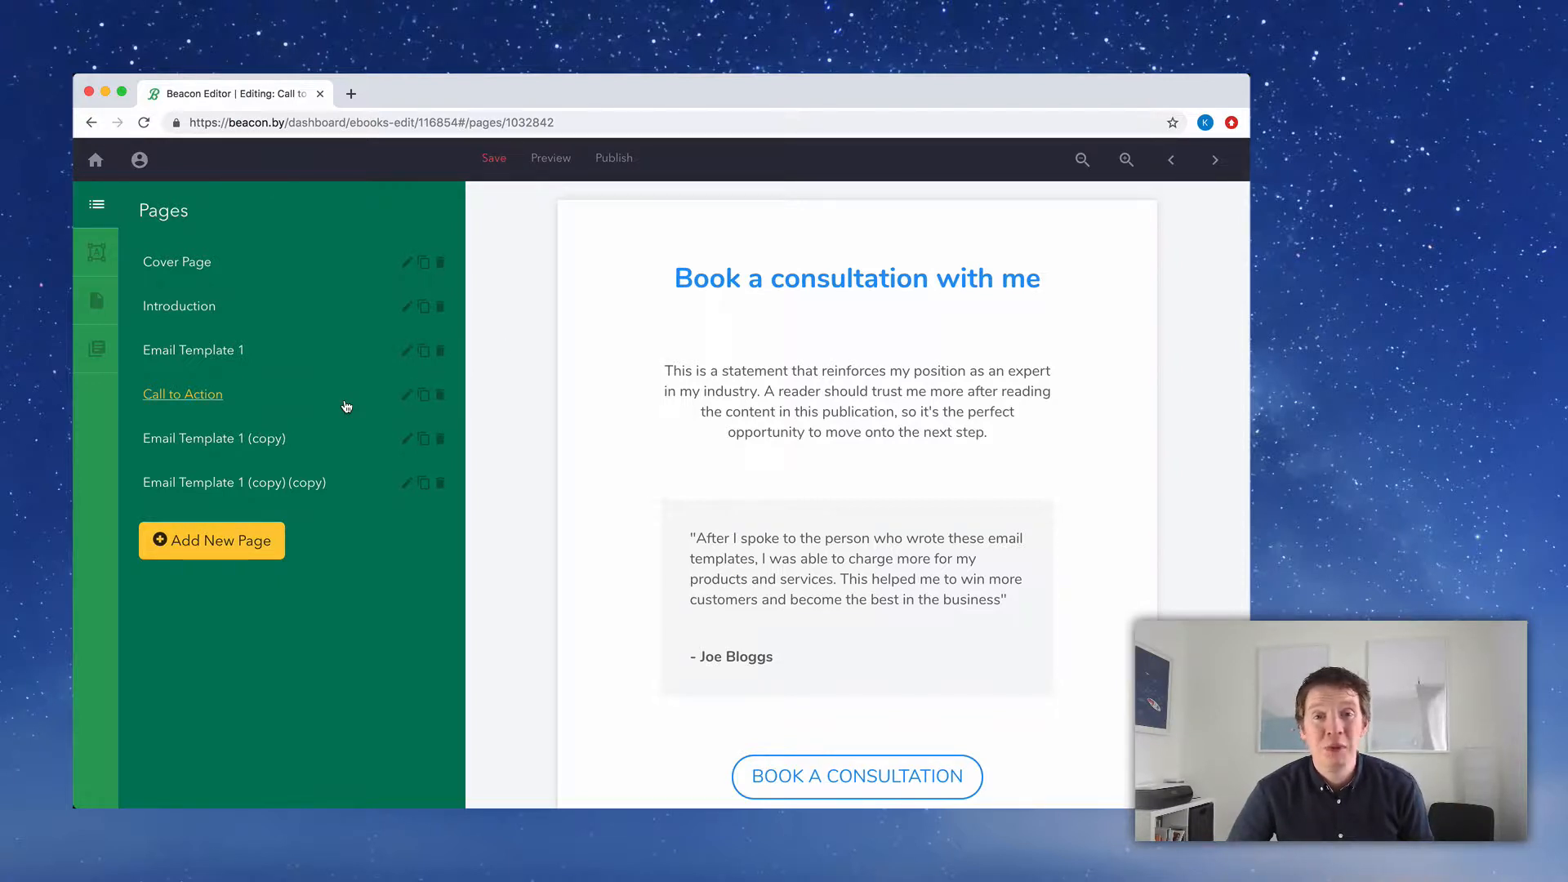
pyautogui.moveTo(332, 406); pyautogui.dragTo(326, 501)
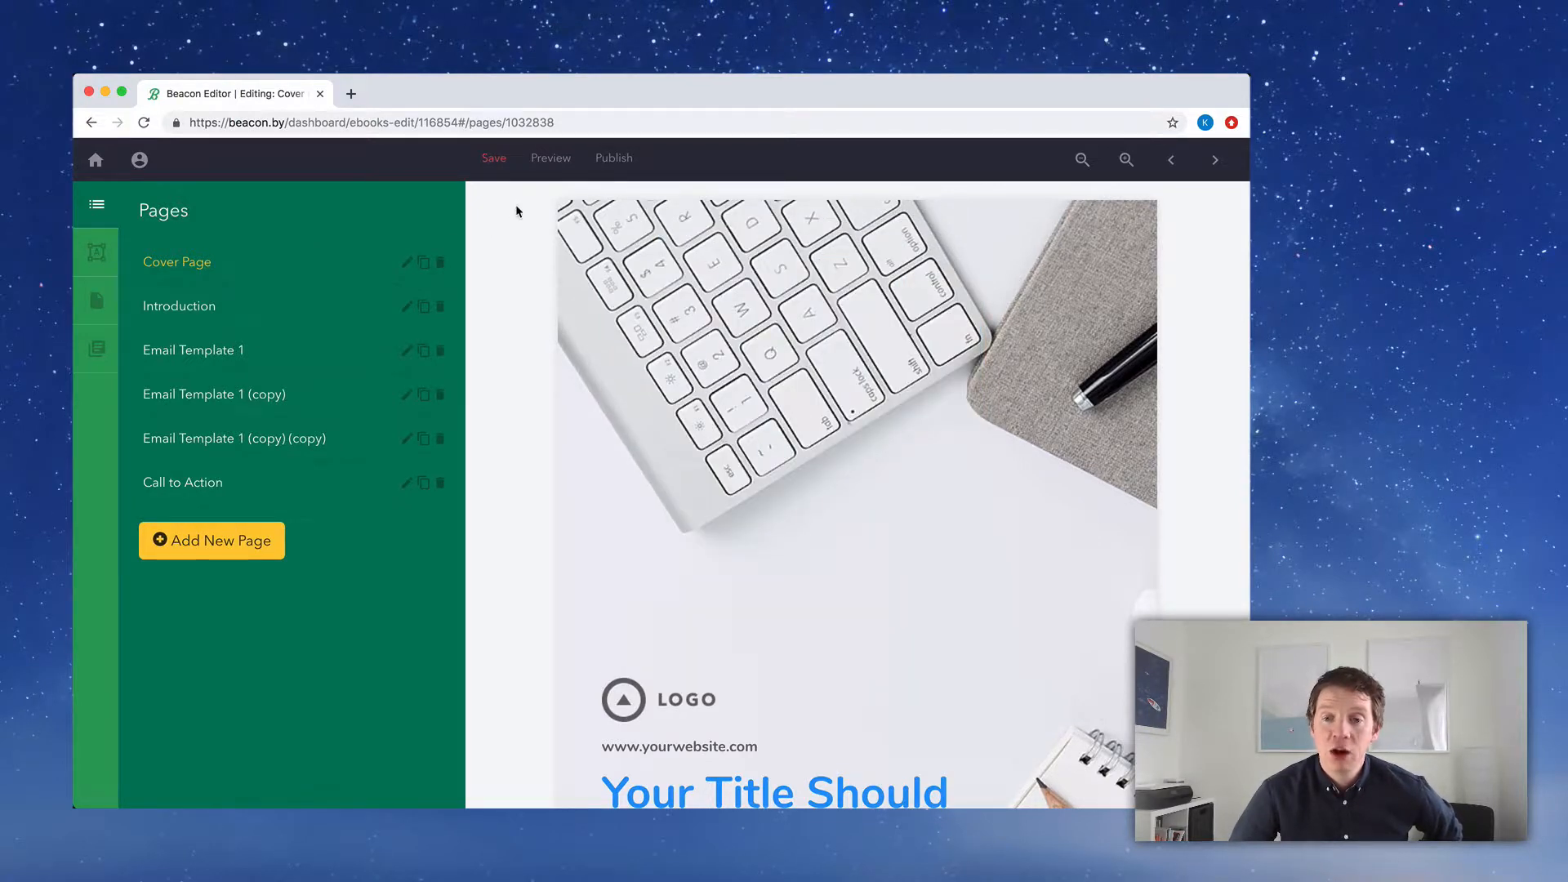
# Replace the cover page's headline text with "3 Black Friday Email Templates"
pyautogui.click(1083, 160)
pyautogui.click(1083, 160)
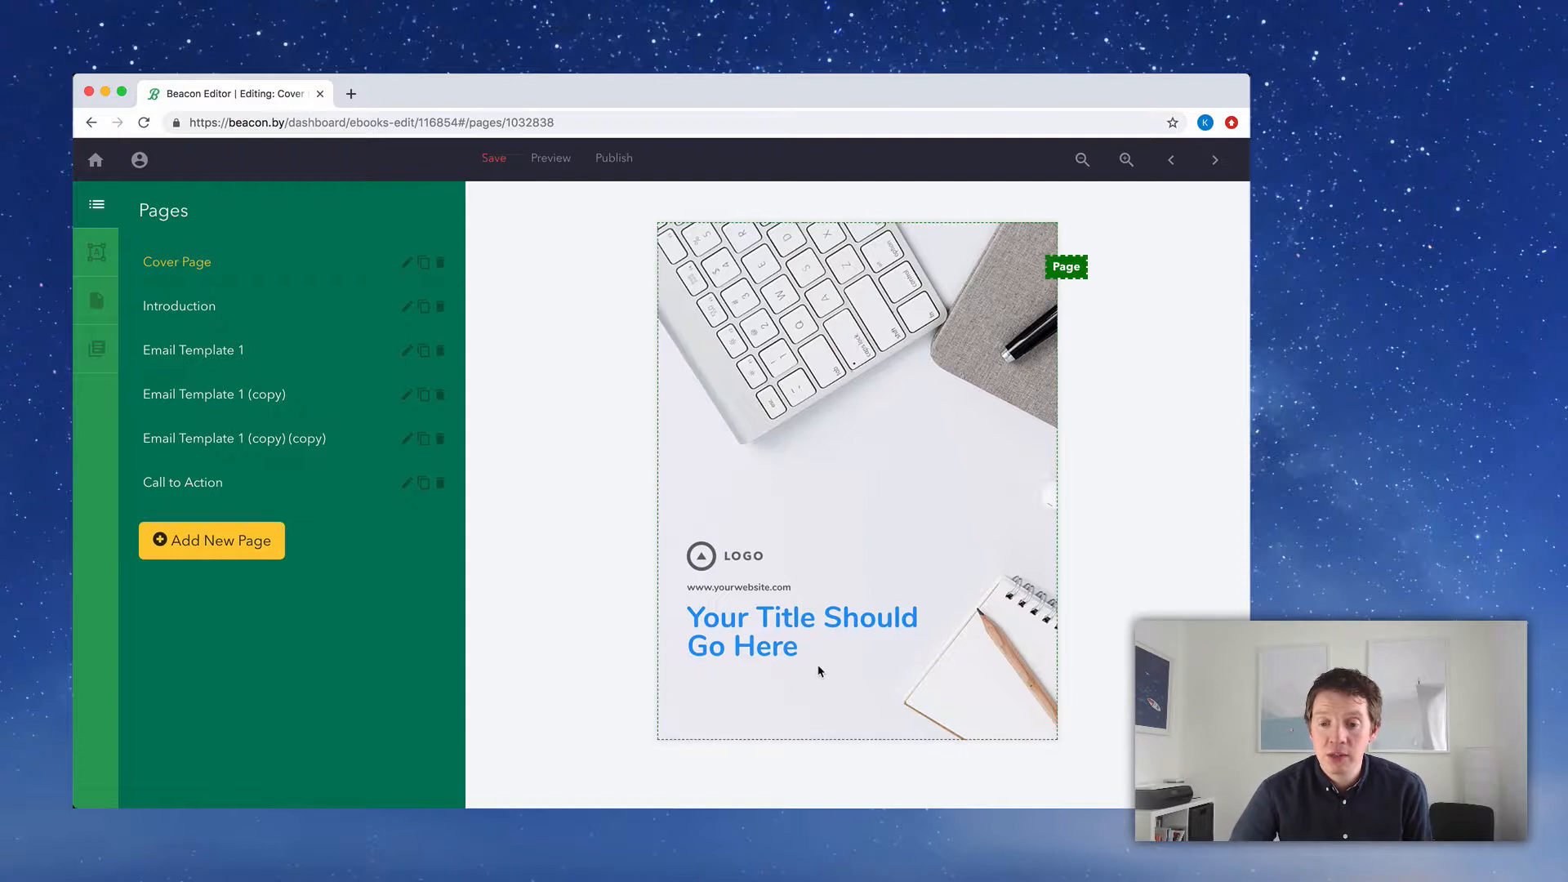
pyautogui.click(775, 645)
pyautogui.moveTo(757, 645); pyautogui.dragTo(813, 644)
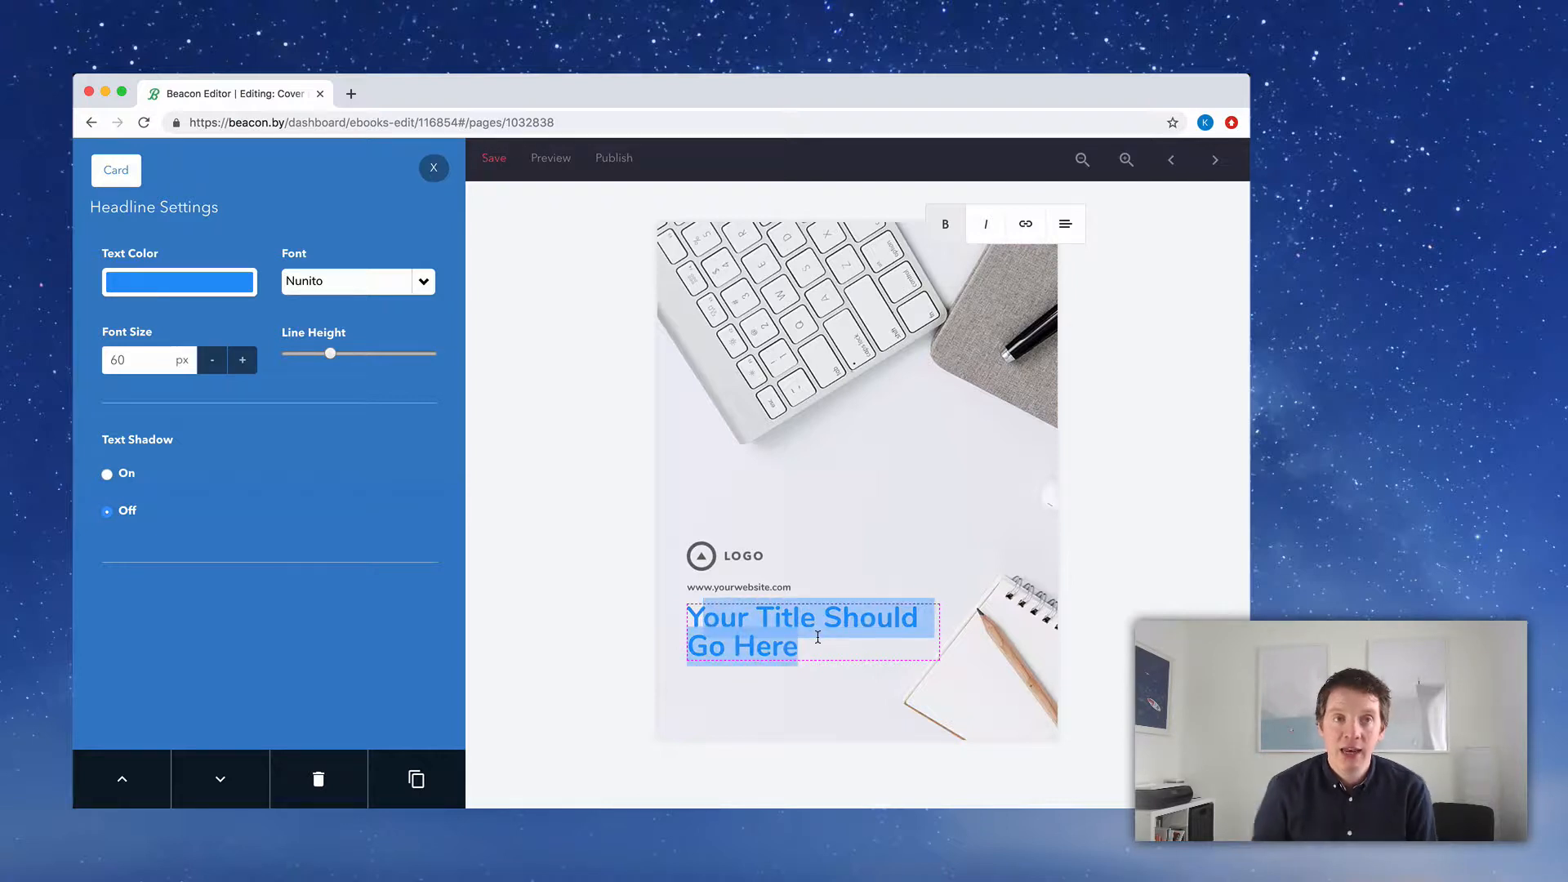
pyautogui.write('3 B')
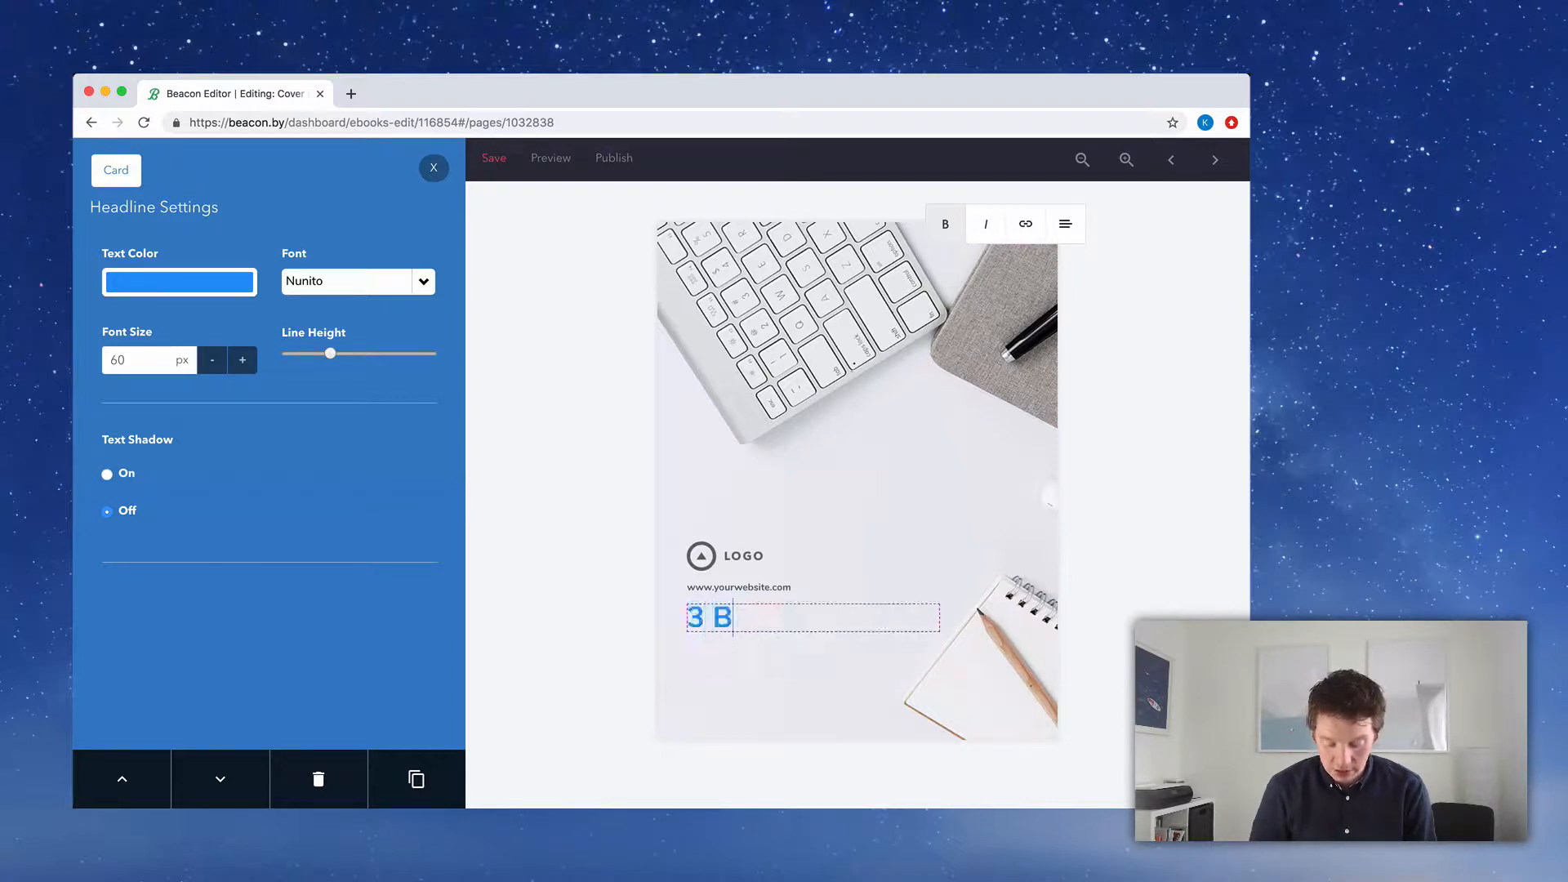
pyautogui.write('lack Friday E')
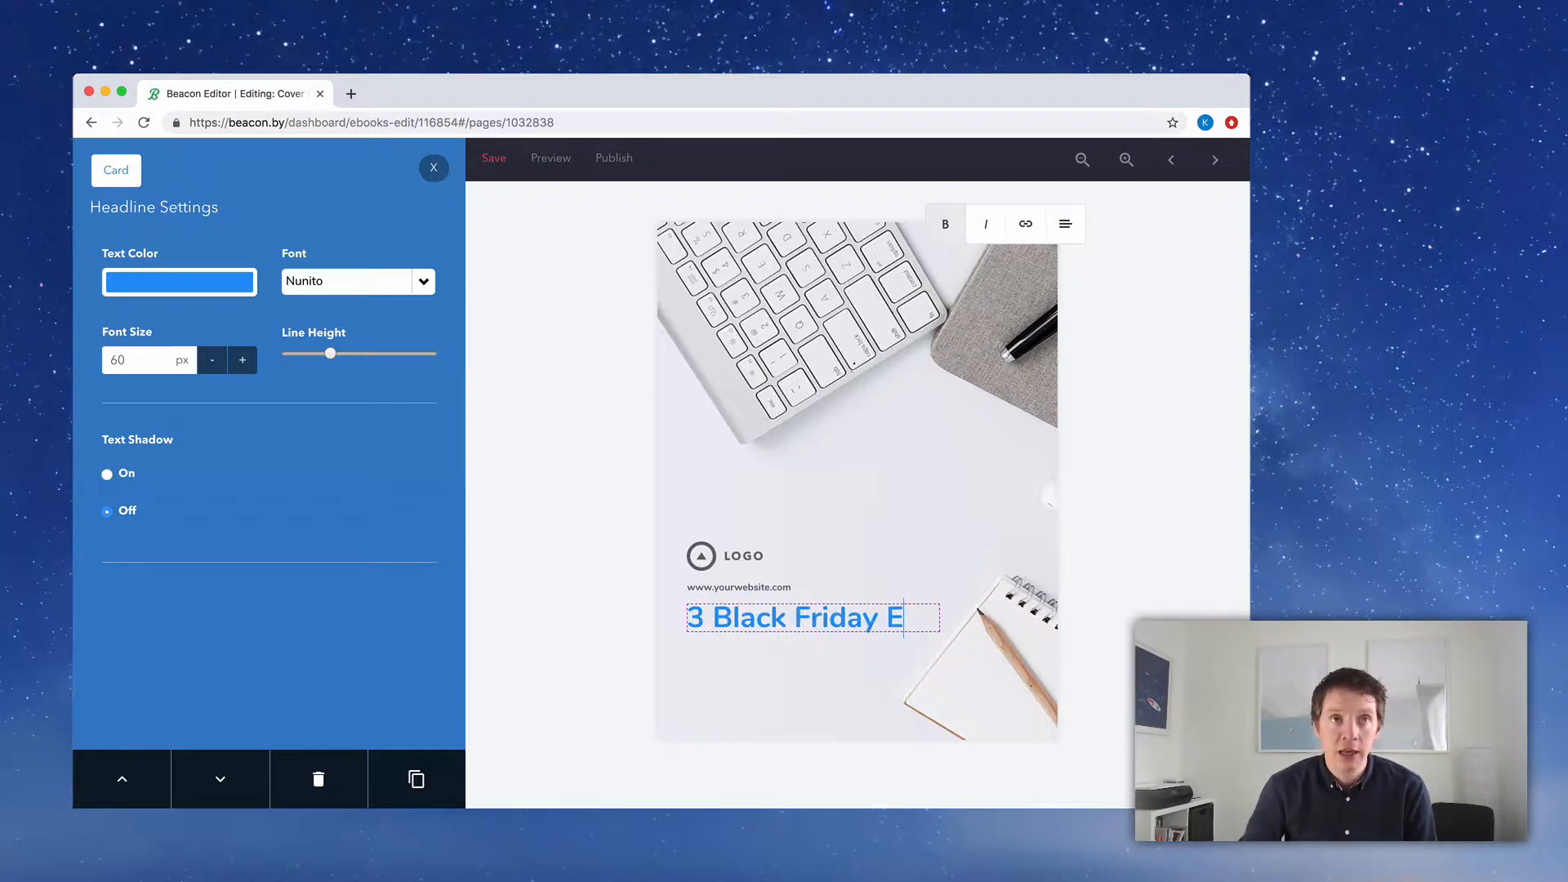
pyautogui.write('mao')
pyautogui.press('BackSpace')
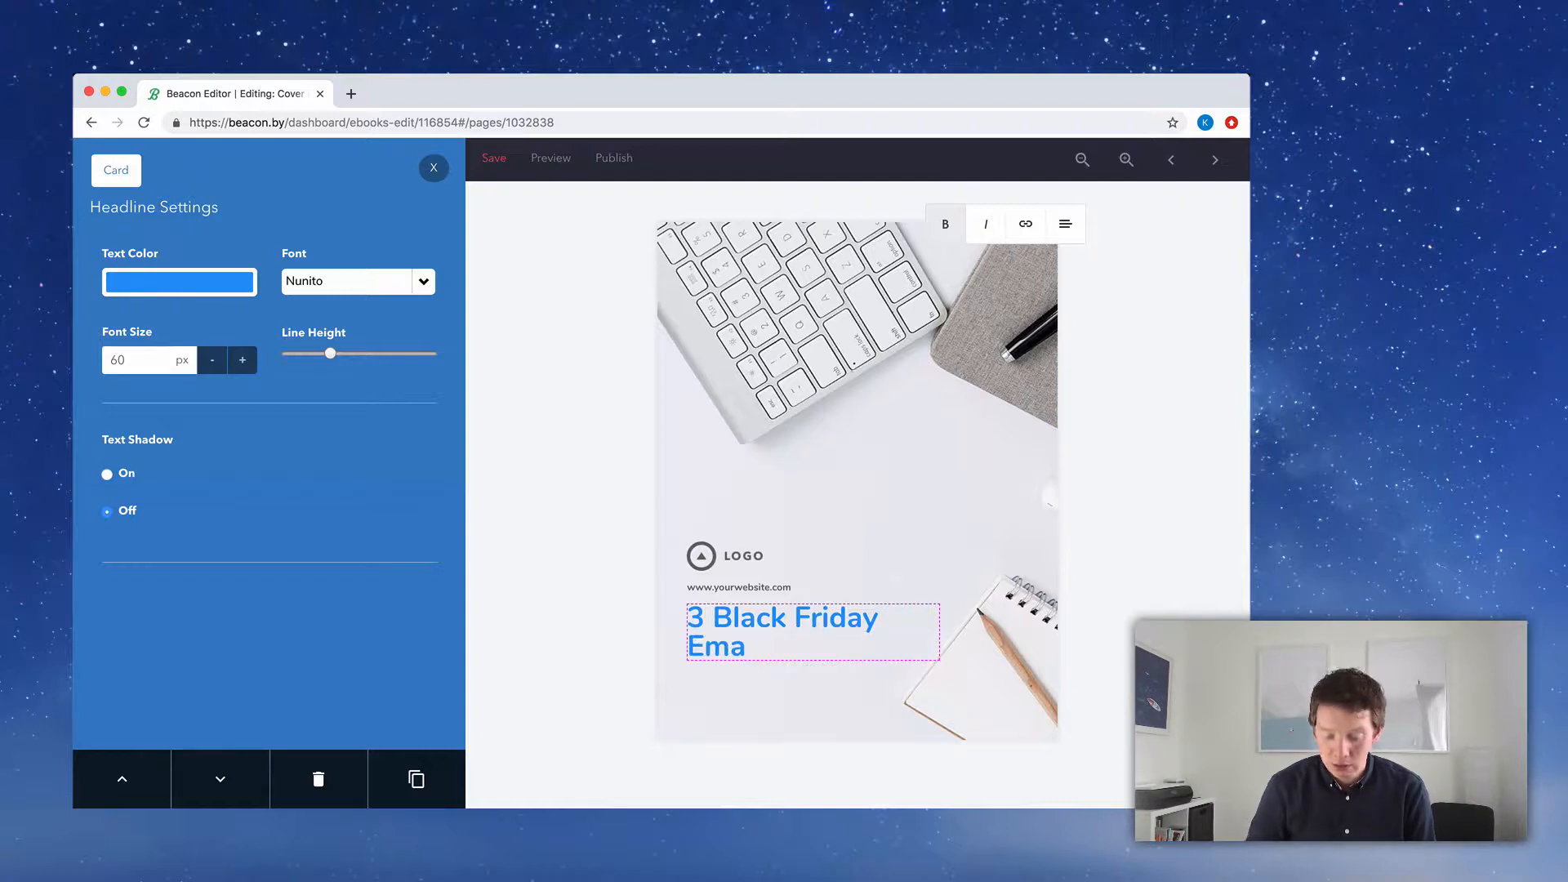
pyautogui.write('il Templates')
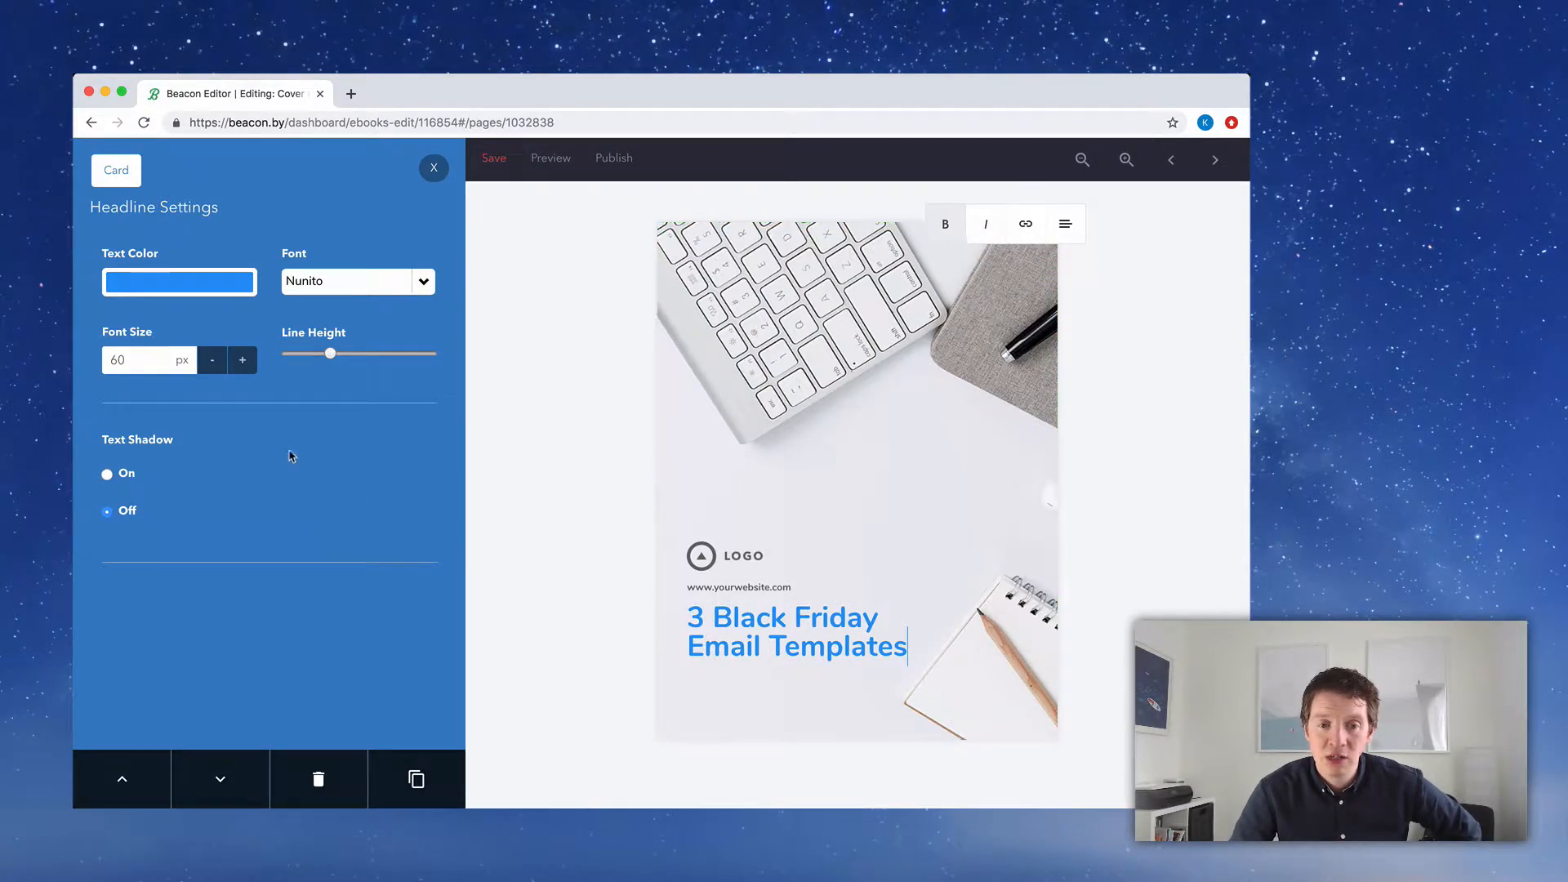
# Increase the cover headline's font size to 69 px
pyautogui.click(250, 370)
pyautogui.click(250, 370)
pyautogui.click(250, 370)
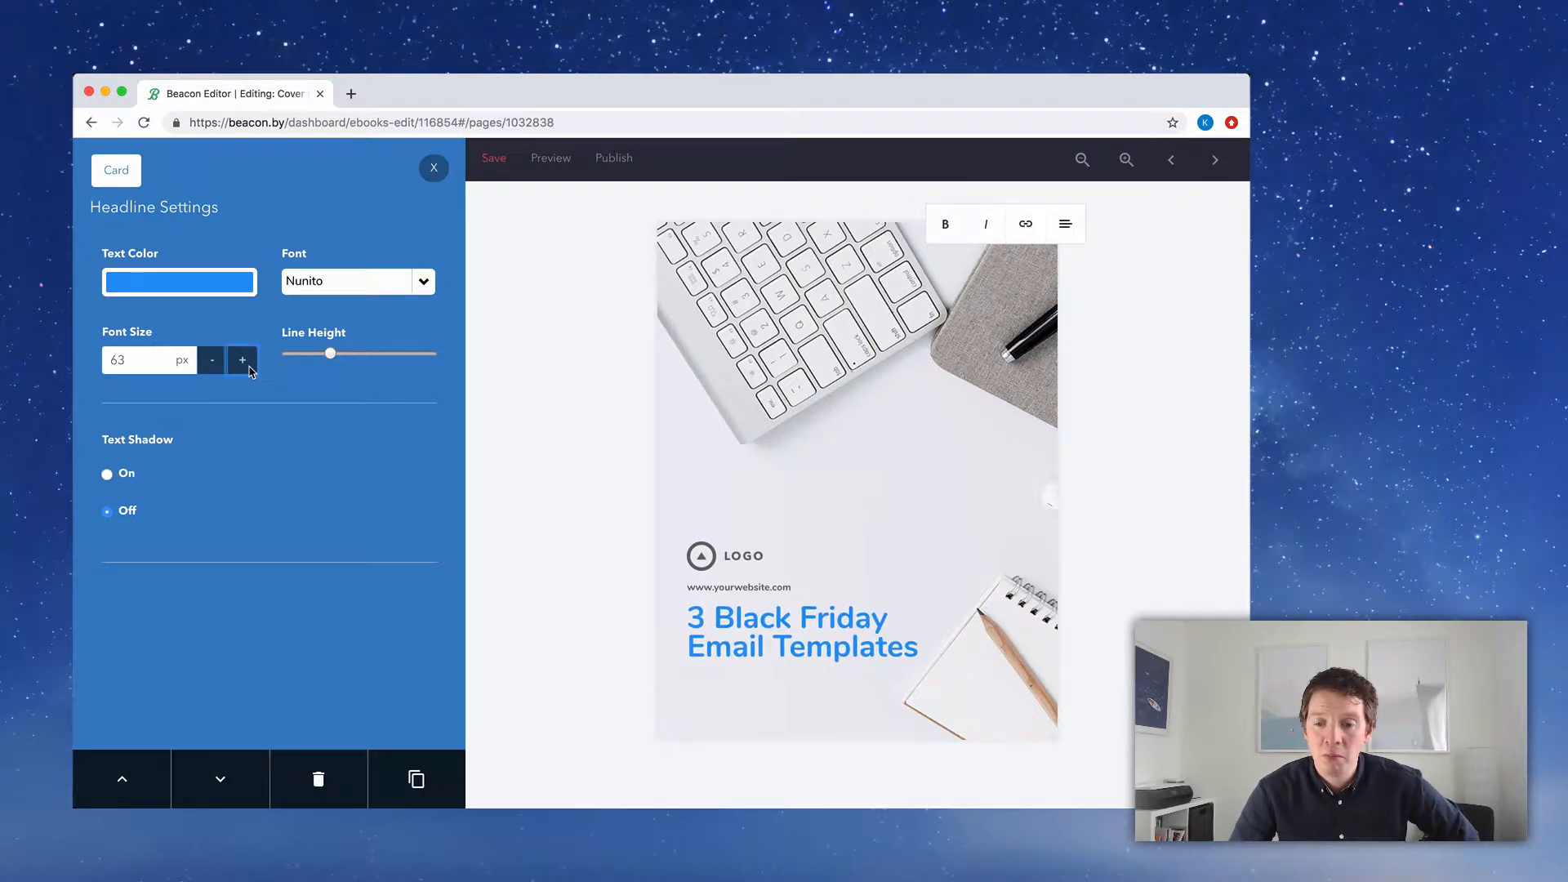
pyautogui.click(250, 369)
pyautogui.click(250, 370)
pyautogui.click(250, 370)
pyautogui.click(250, 370)
pyautogui.click(250, 370)
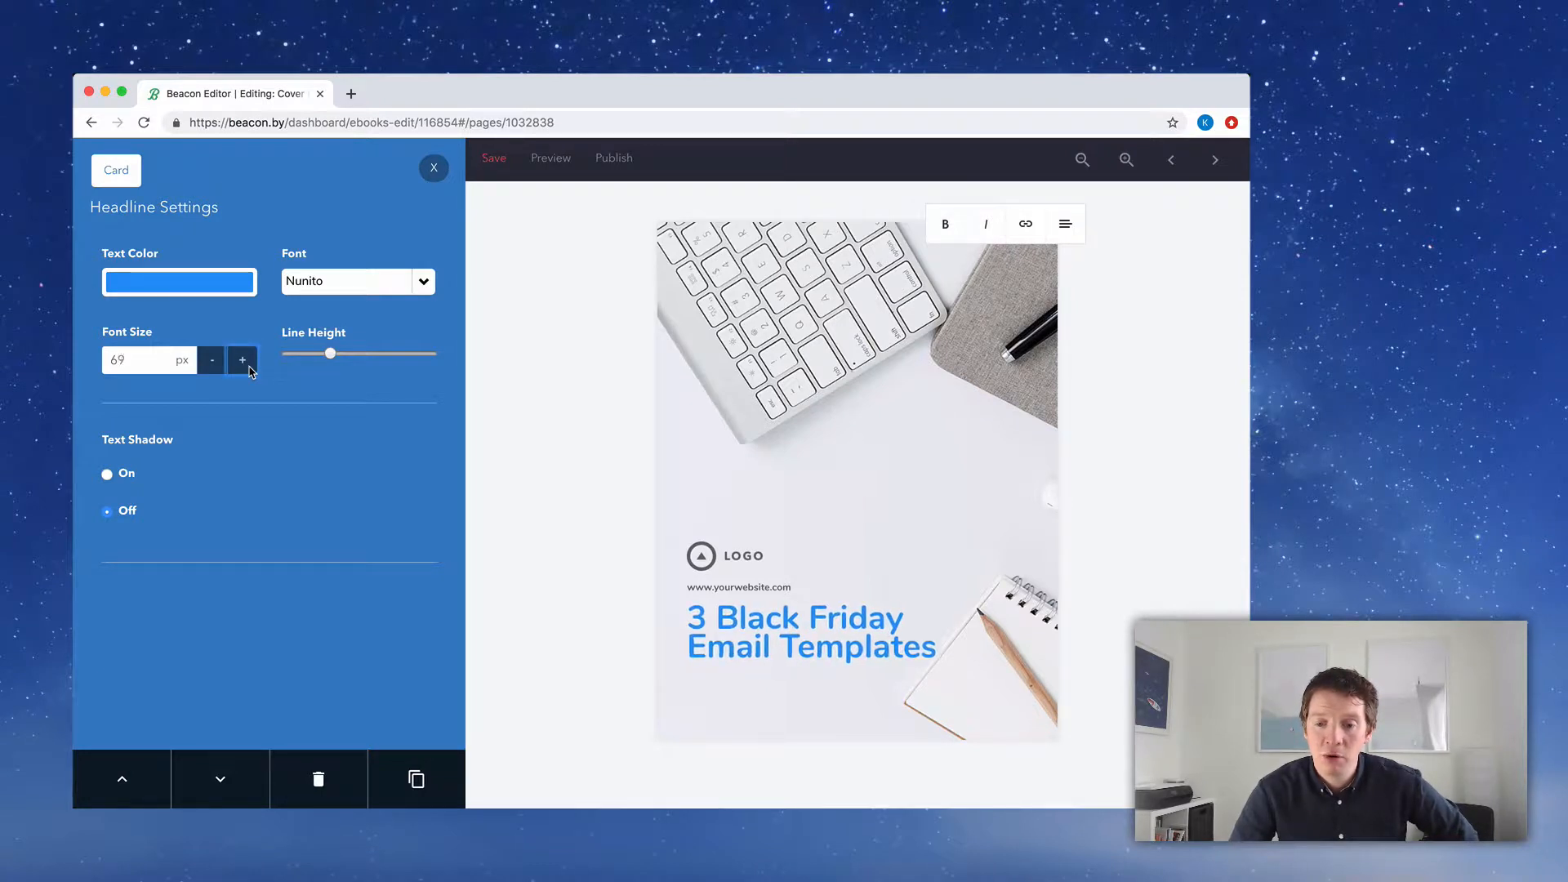
# Increase the cover headline's font size to 75 px and slightly widen its line height
pyautogui.click(250, 370)
pyautogui.click(250, 370)
pyautogui.click(250, 370)
pyautogui.click(250, 370)
pyautogui.click(250, 370)
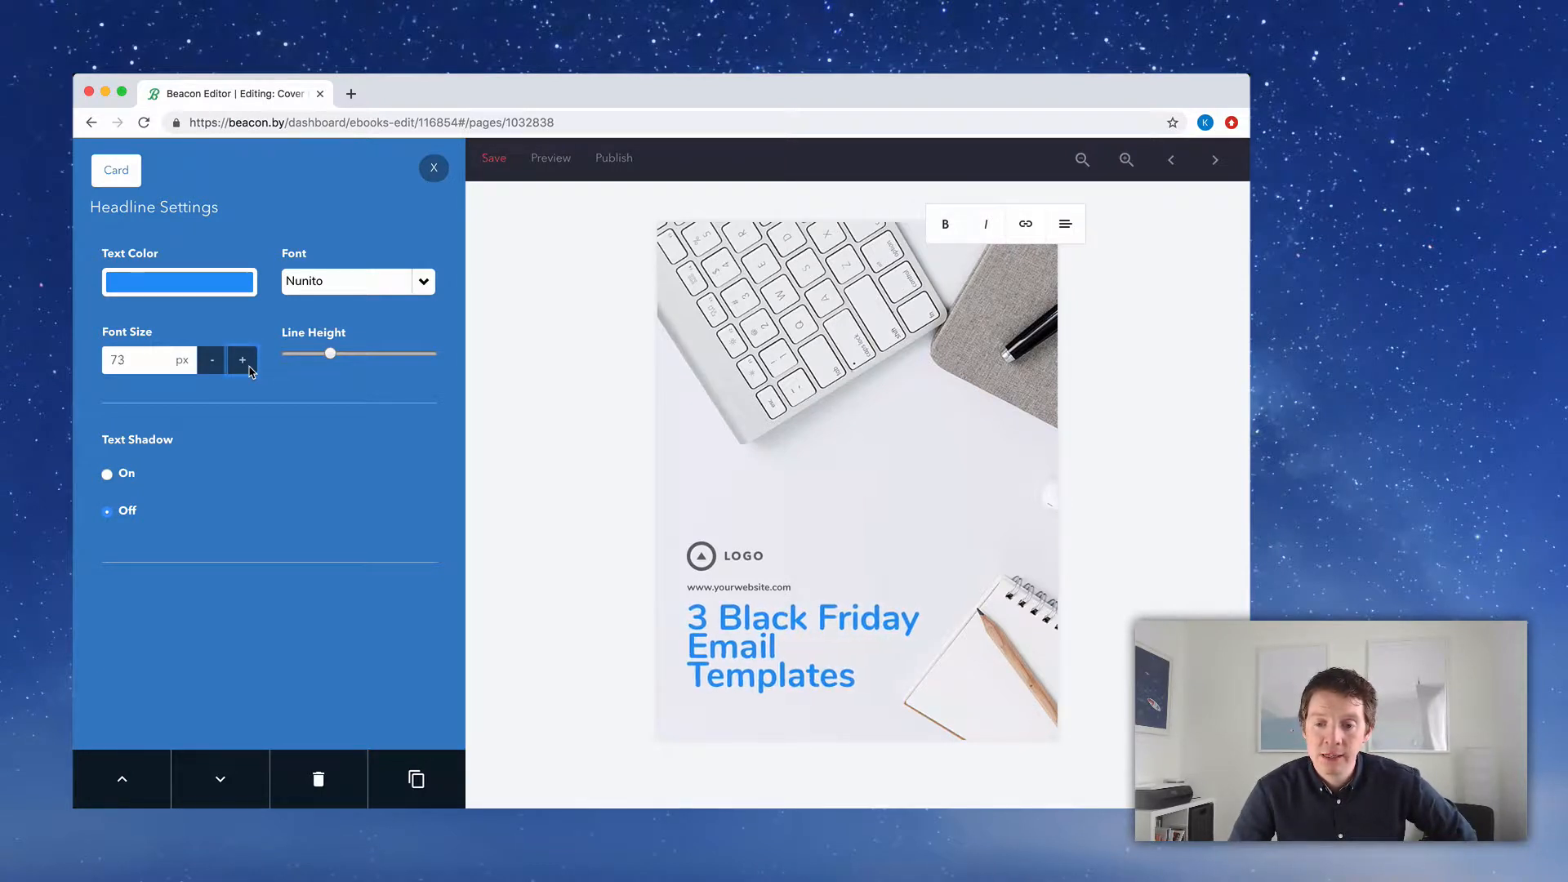
pyautogui.click(250, 370)
pyautogui.click(250, 370)
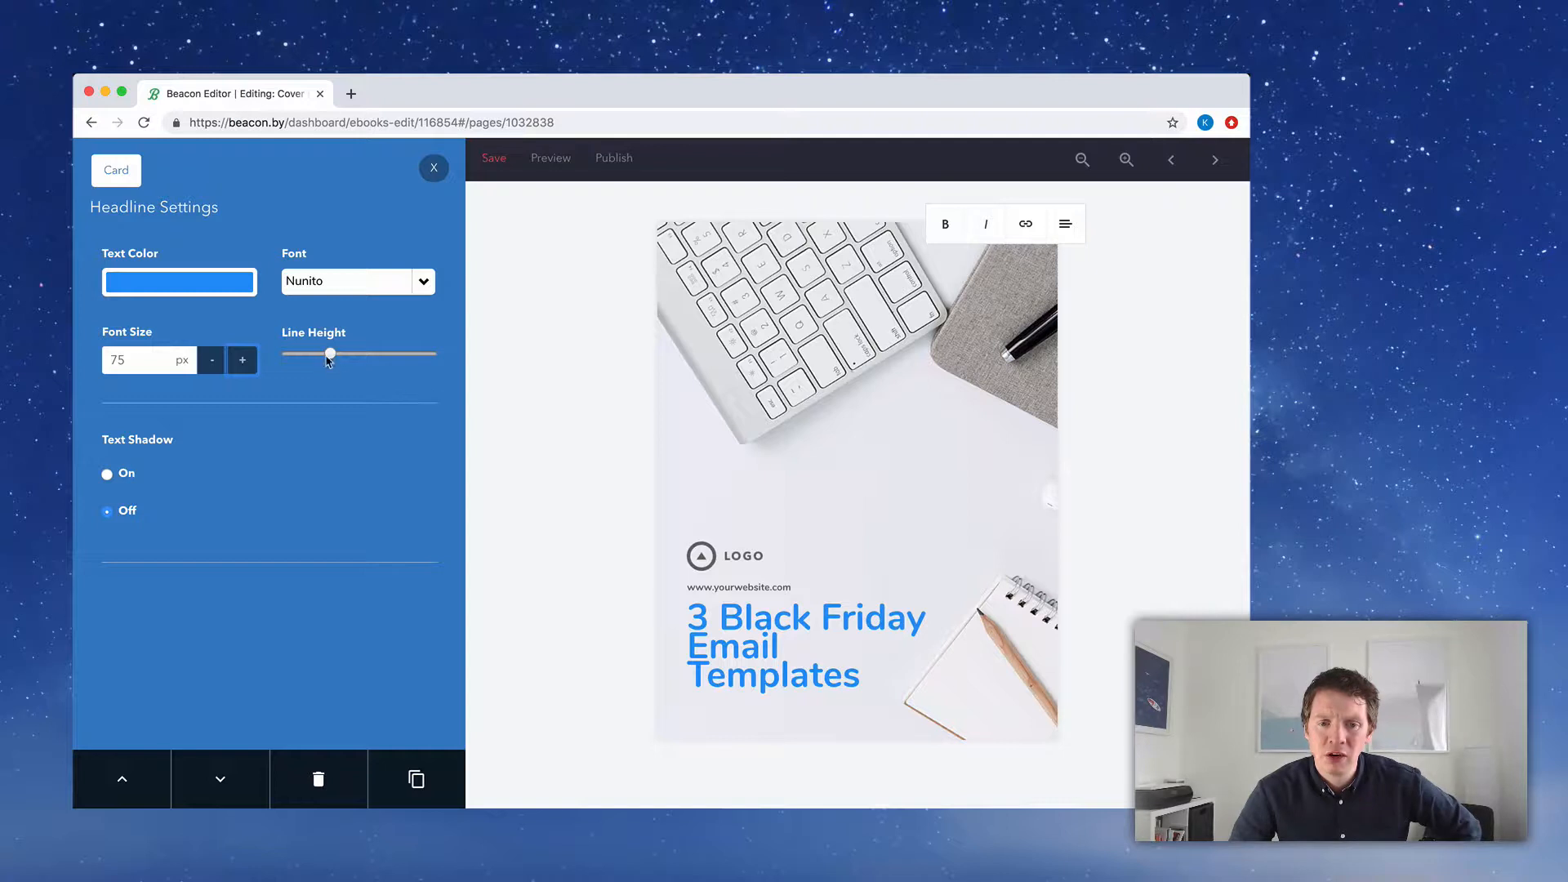
pyautogui.moveTo(331, 356); pyautogui.dragTo(342, 358)
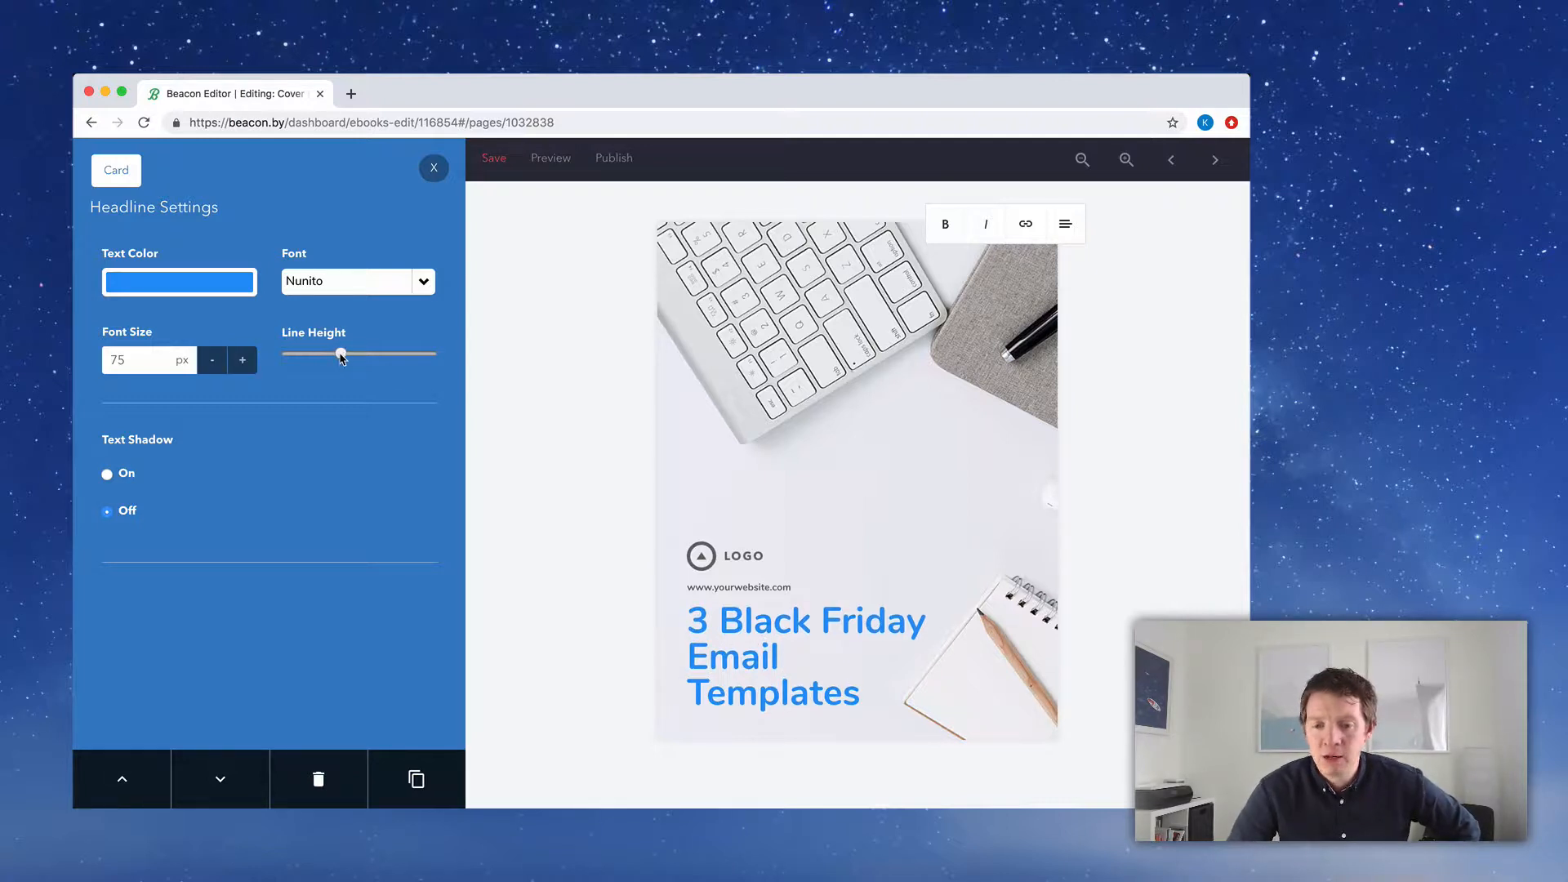
pyautogui.click(434, 168)
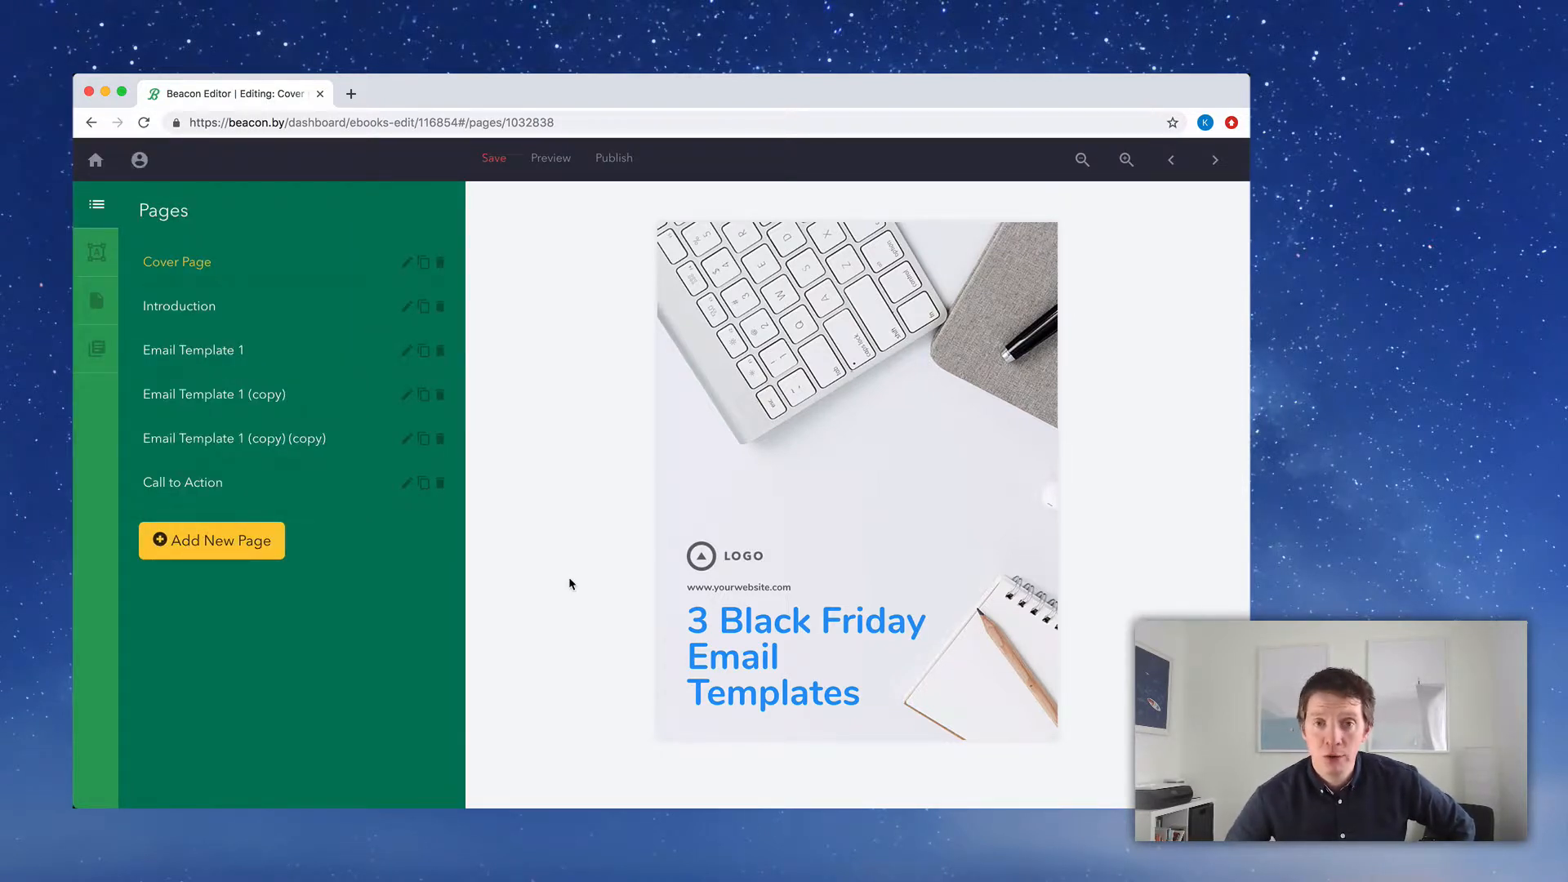
pyautogui.click(812, 584)
pyautogui.tripleClick(813, 584)
pyautogui.write('www.')
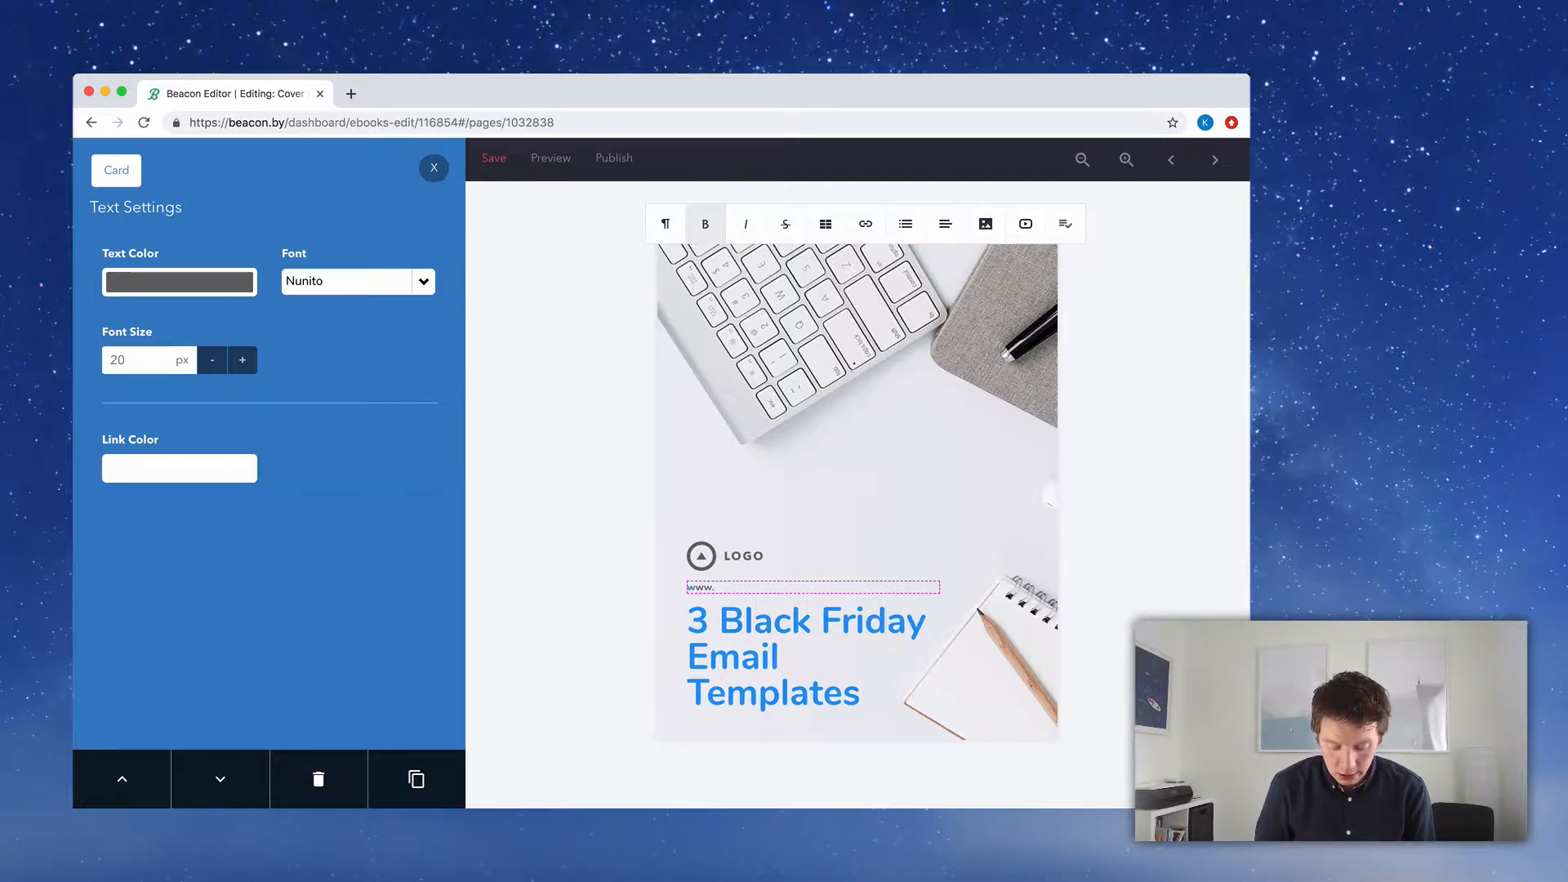
pyautogui.write('craftcopy')
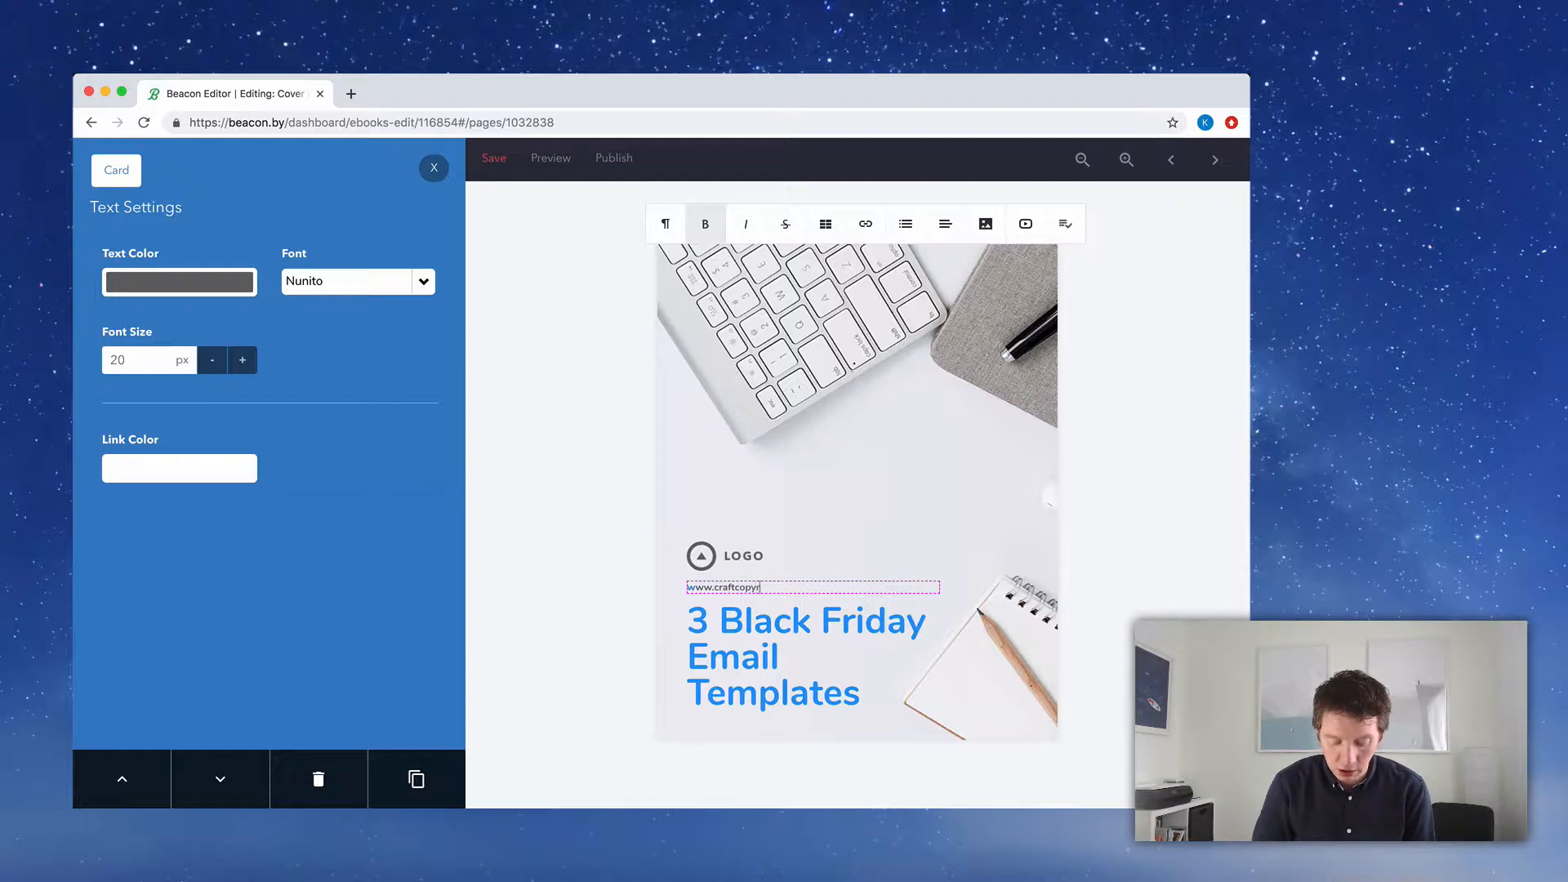
pyautogui.write('writing.com')
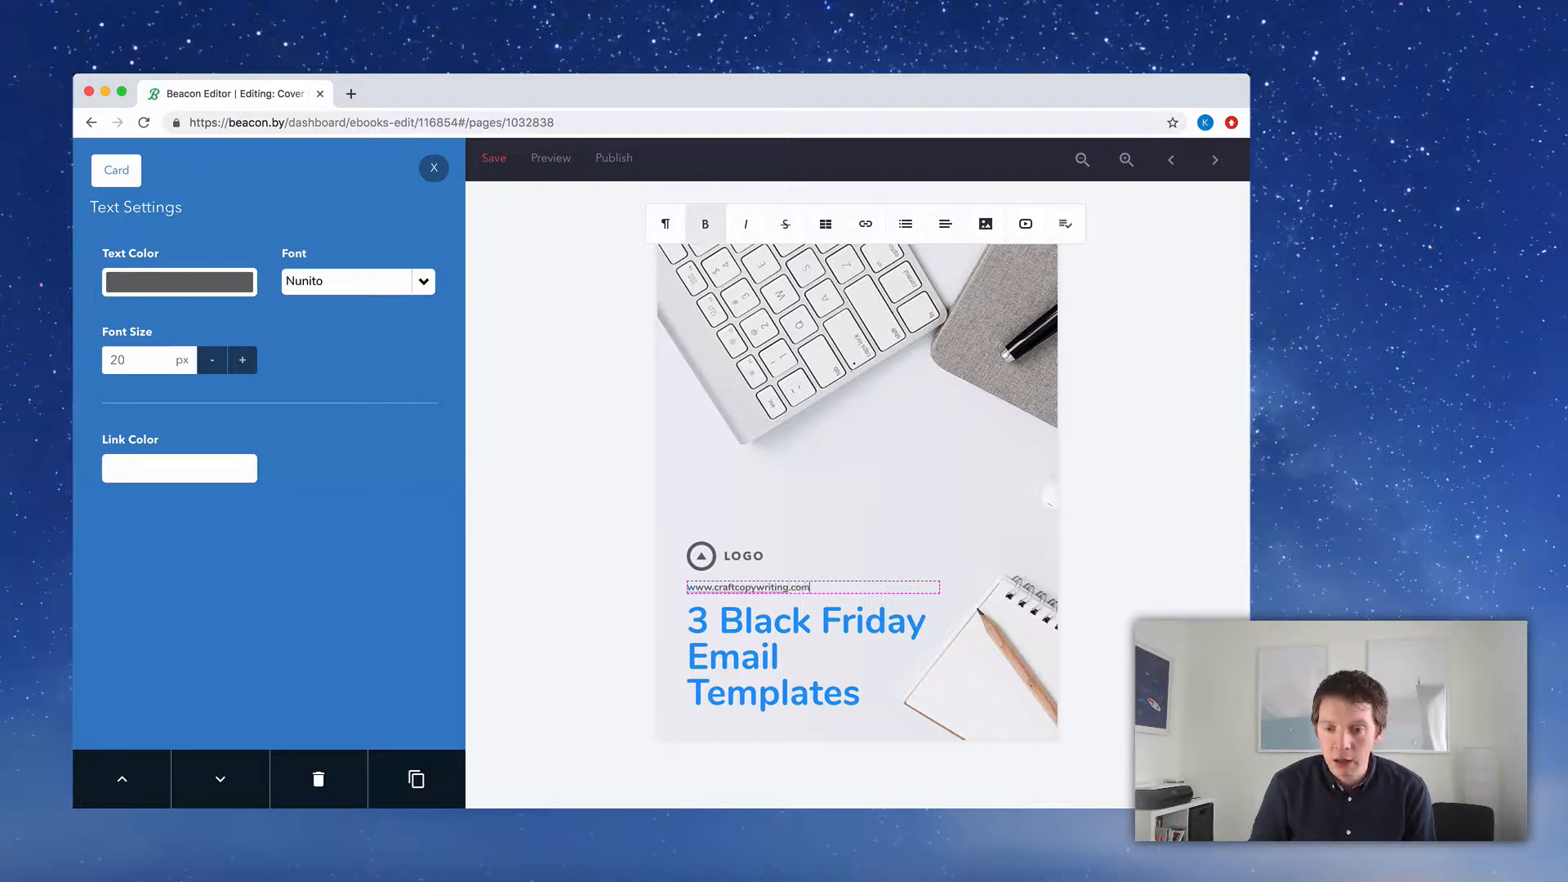
pyautogui.press('super+a')
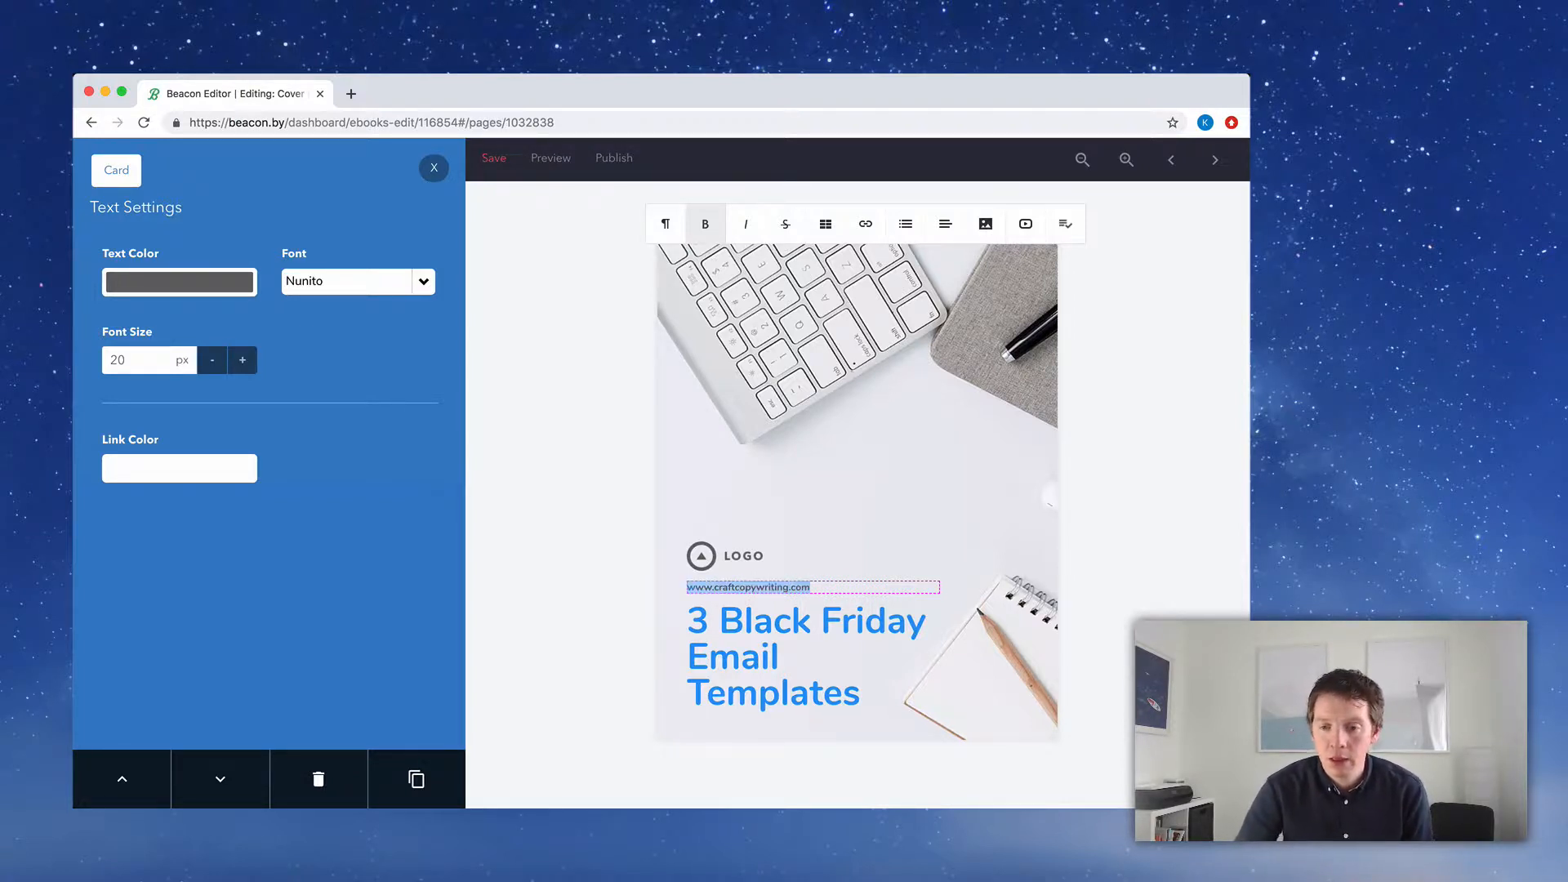
pyautogui.click(759, 558)
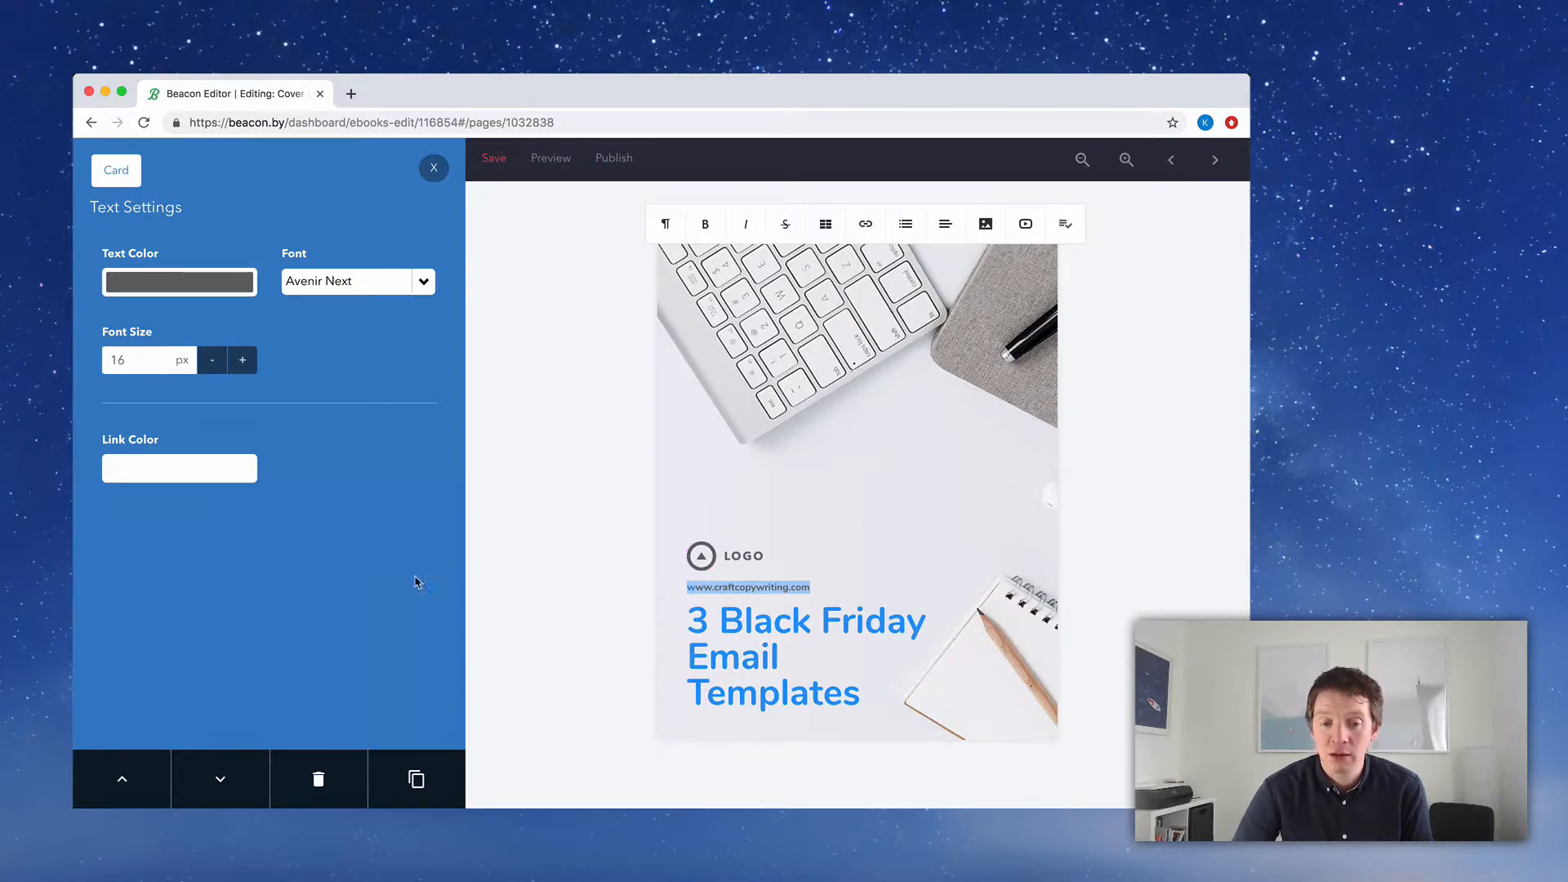
pyautogui.click(302, 776)
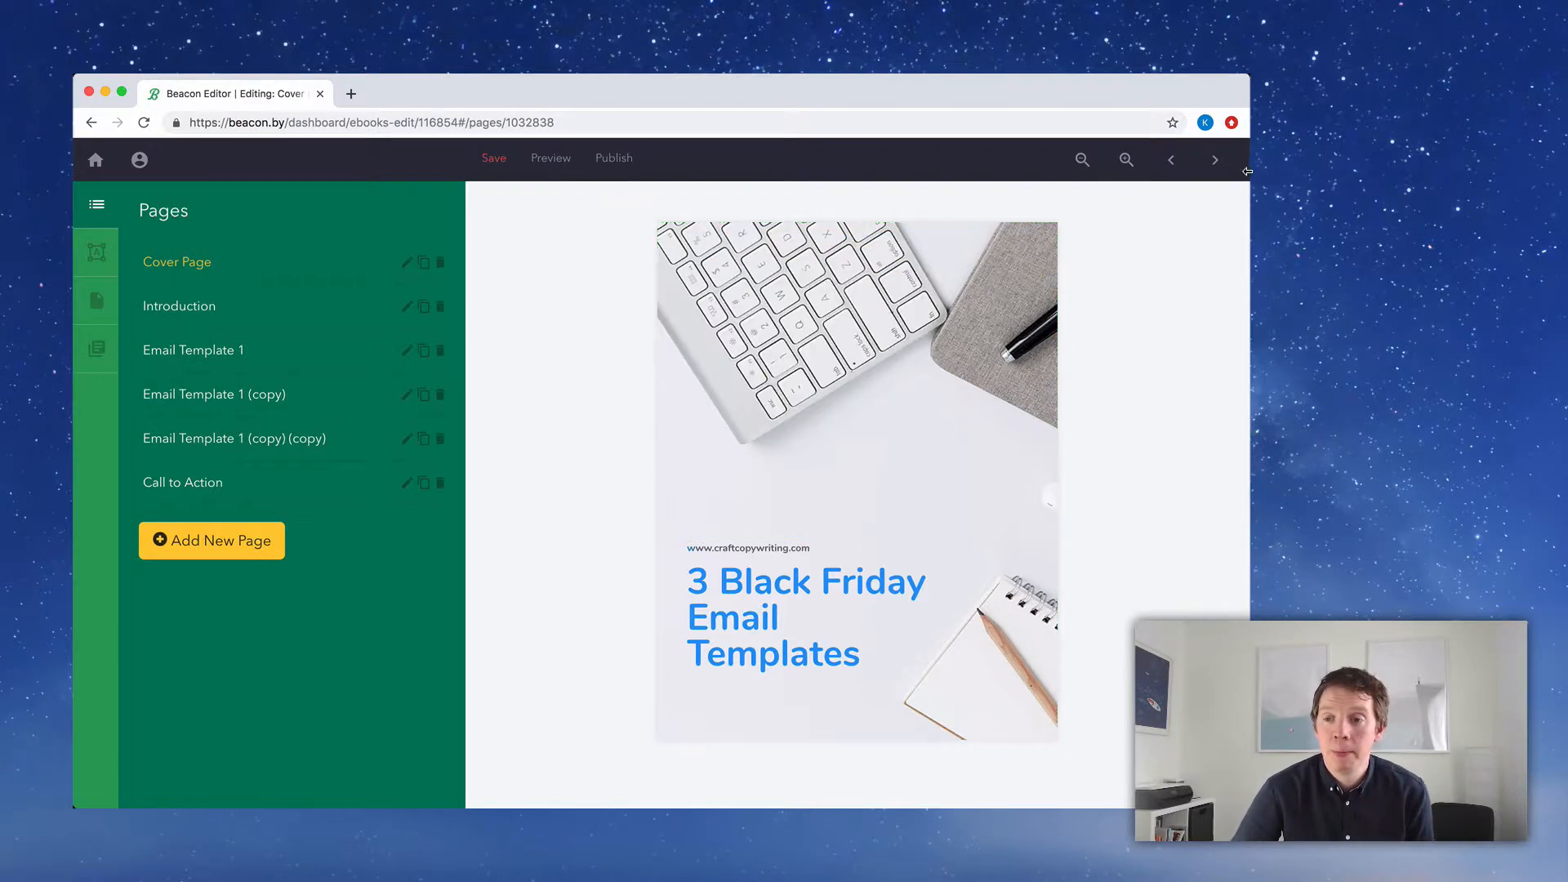
# Rewrite the Introduction page as "About This Template Pack" with copy about the Black Friday emails, ending the body text with "better for it."
pyautogui.click(1217, 163)
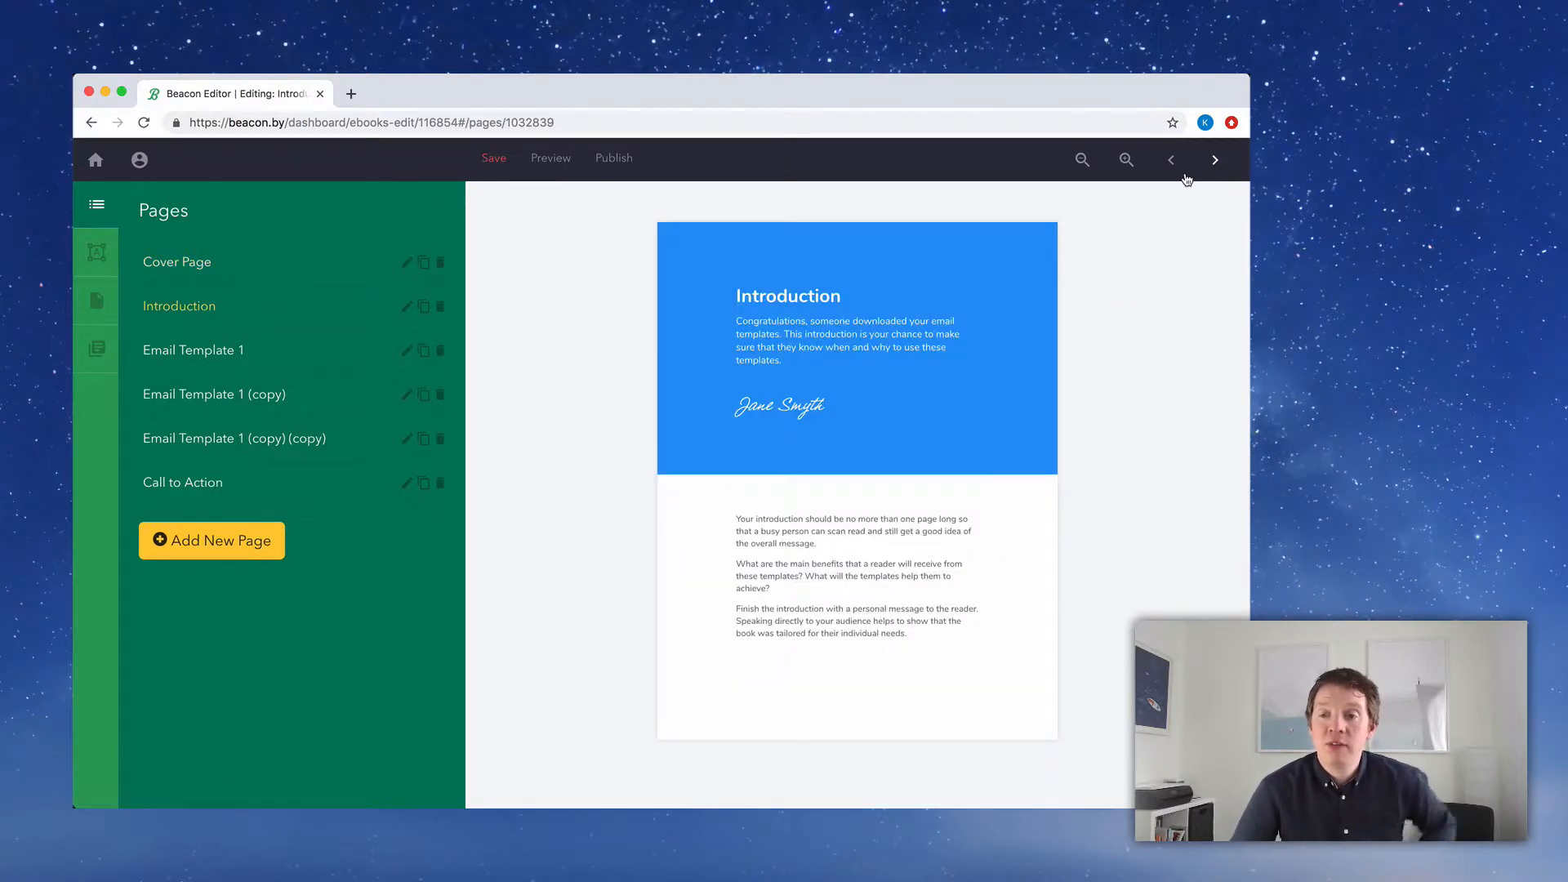
pyautogui.click(1126, 159)
pyautogui.scroll(-1, 1218, 246)
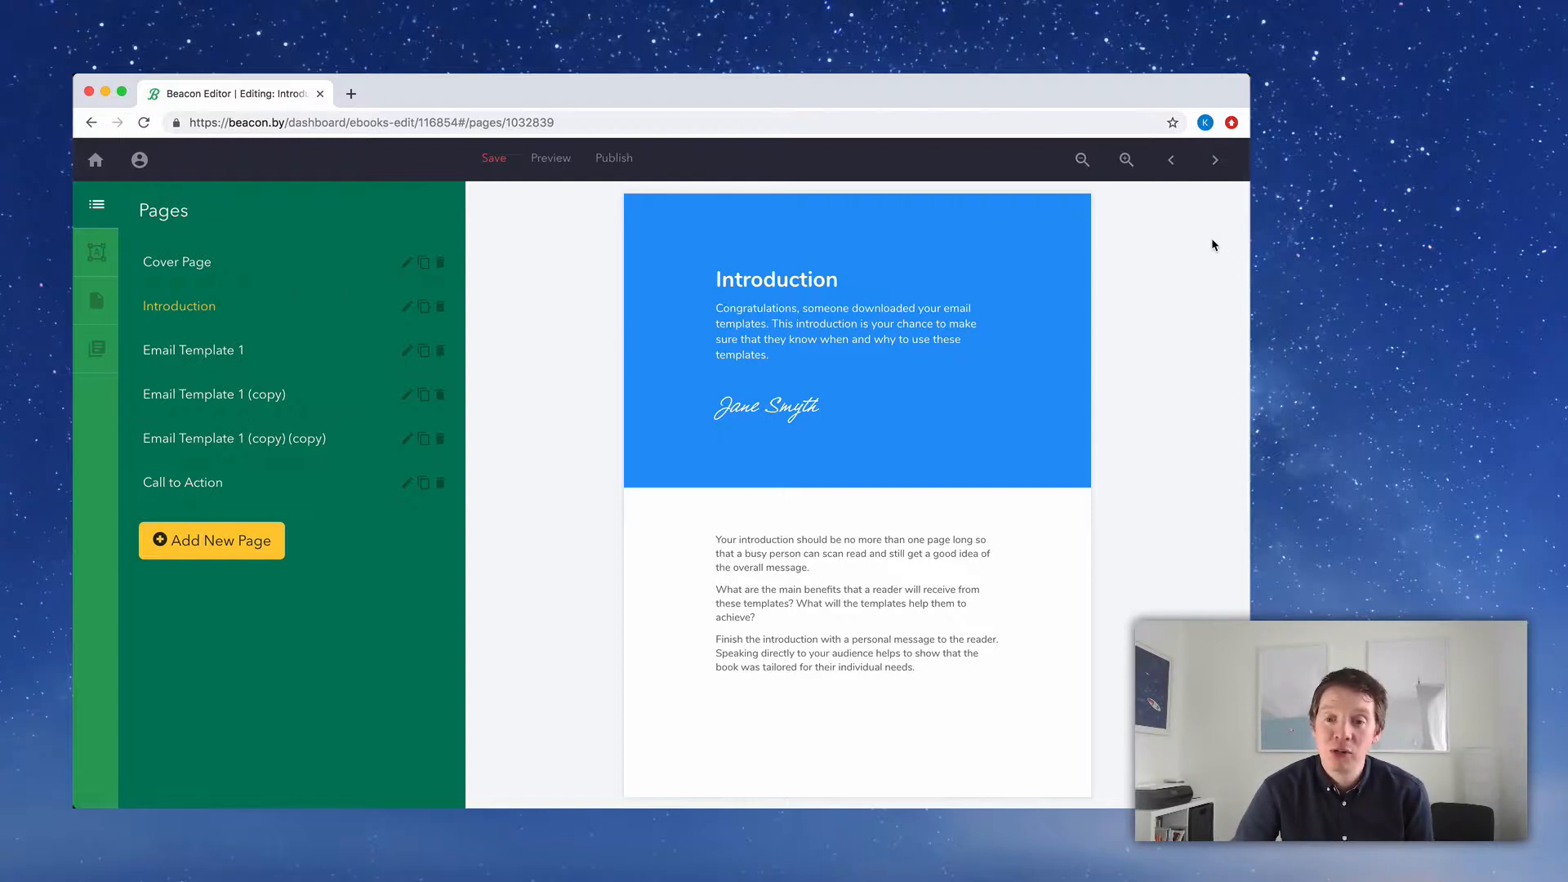
pyautogui.click(868, 327)
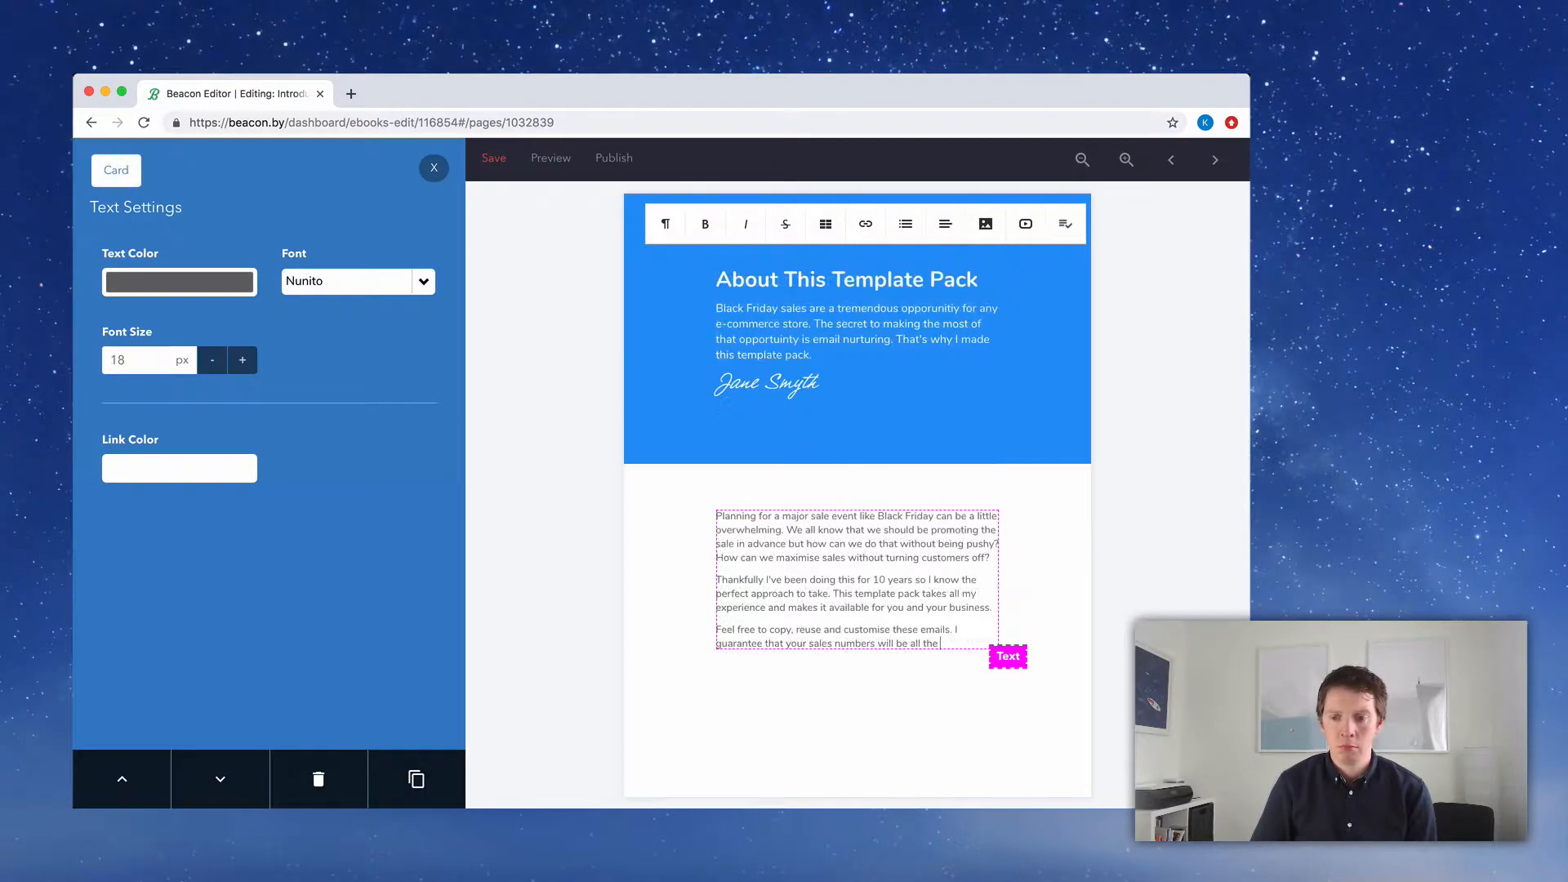
pyautogui.write('better for it.')
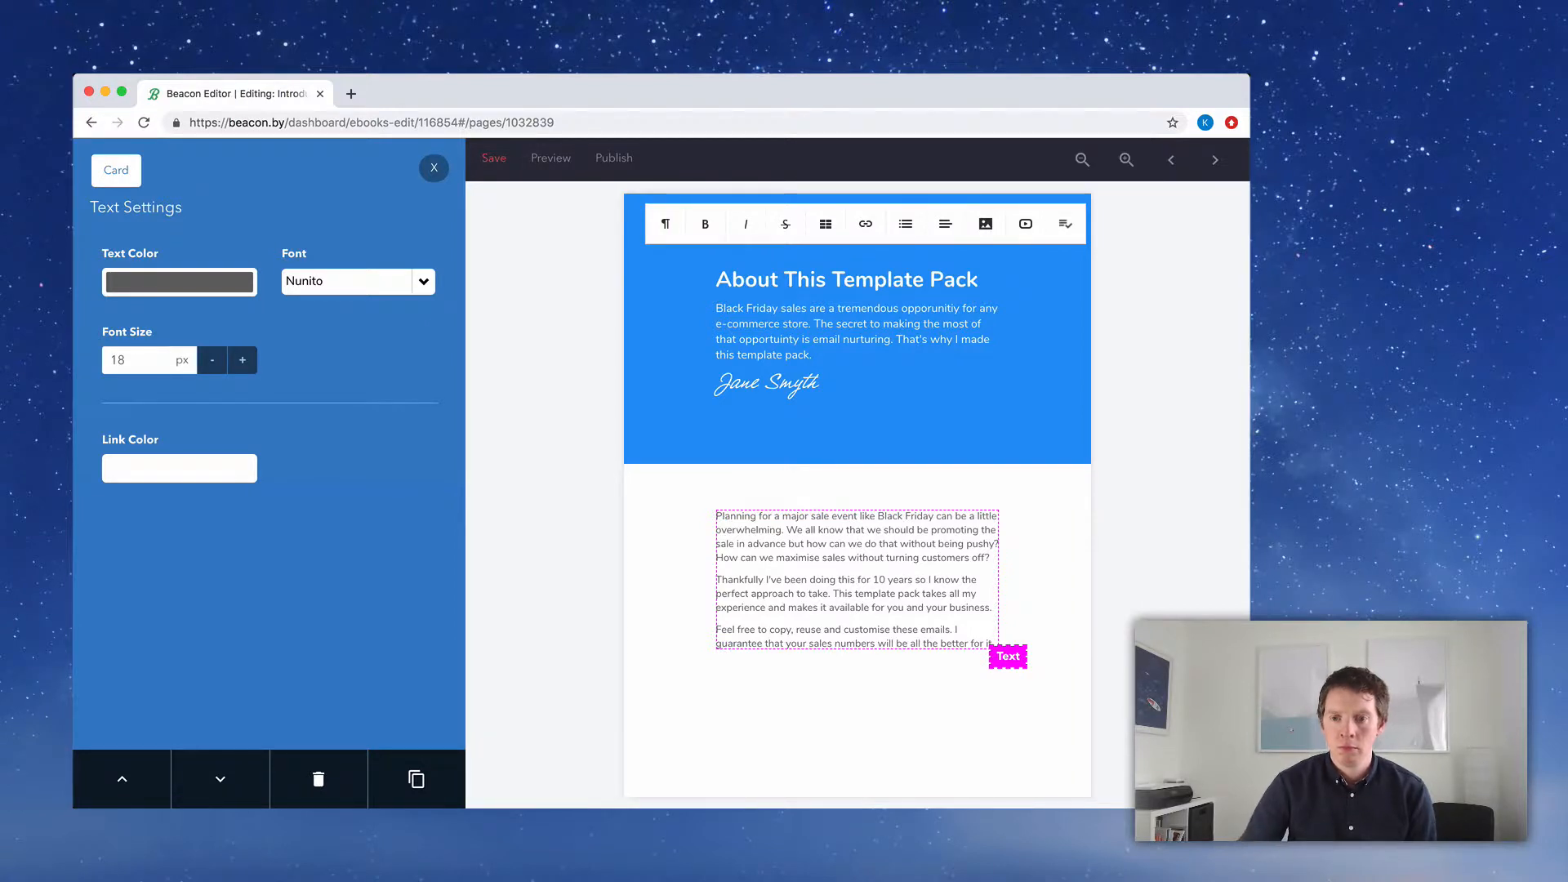
pyautogui.click(574, 468)
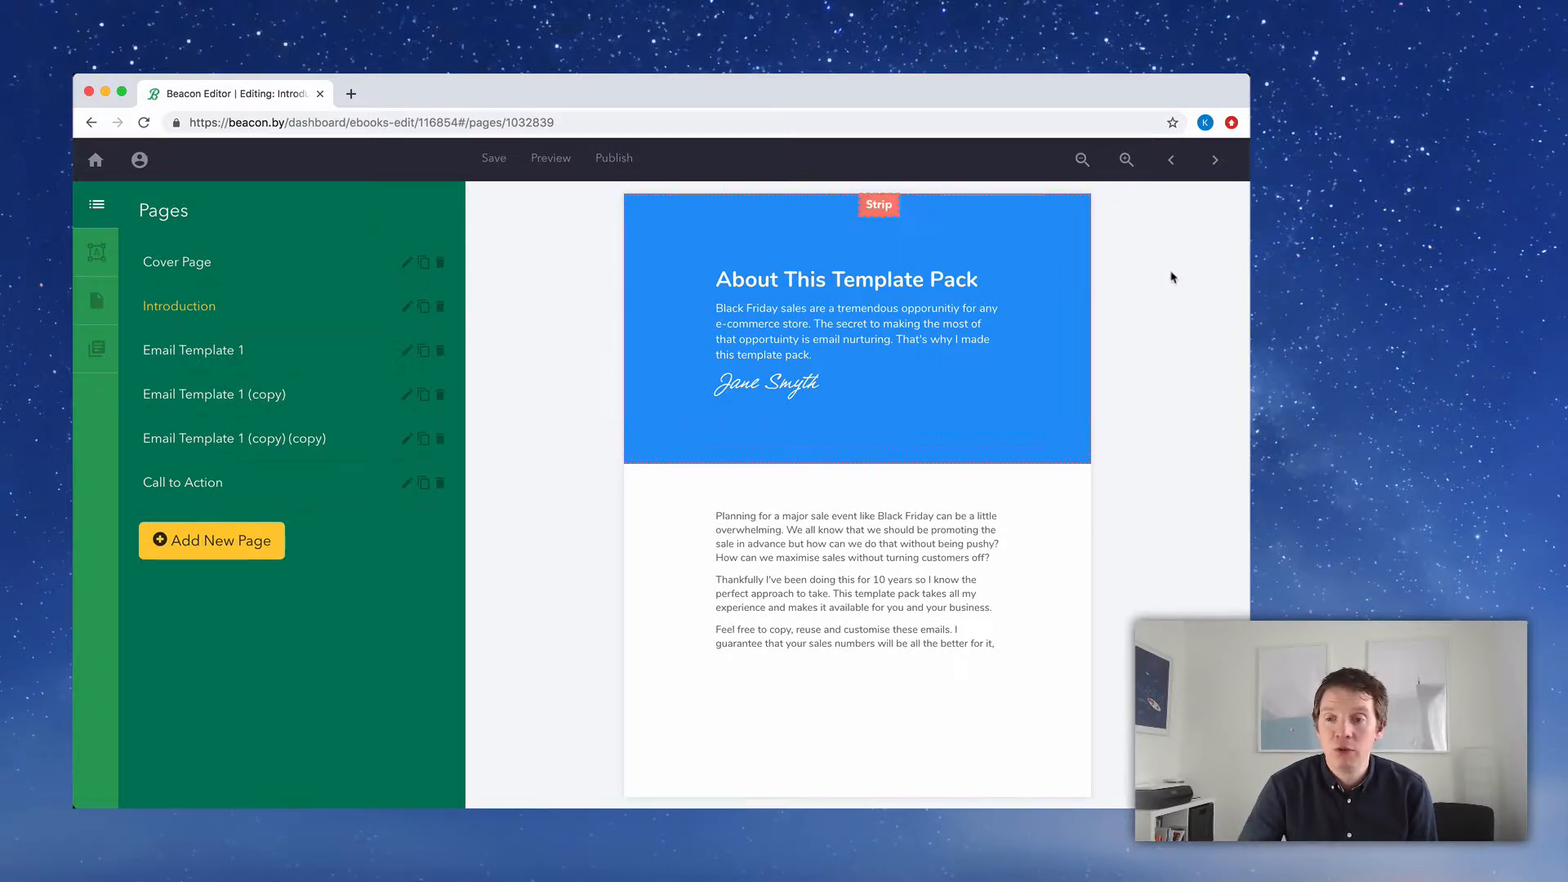
# Replace the Email Template 1 page's headline with "Pre-Sale", making it bold and centred
pyautogui.click(1214, 160)
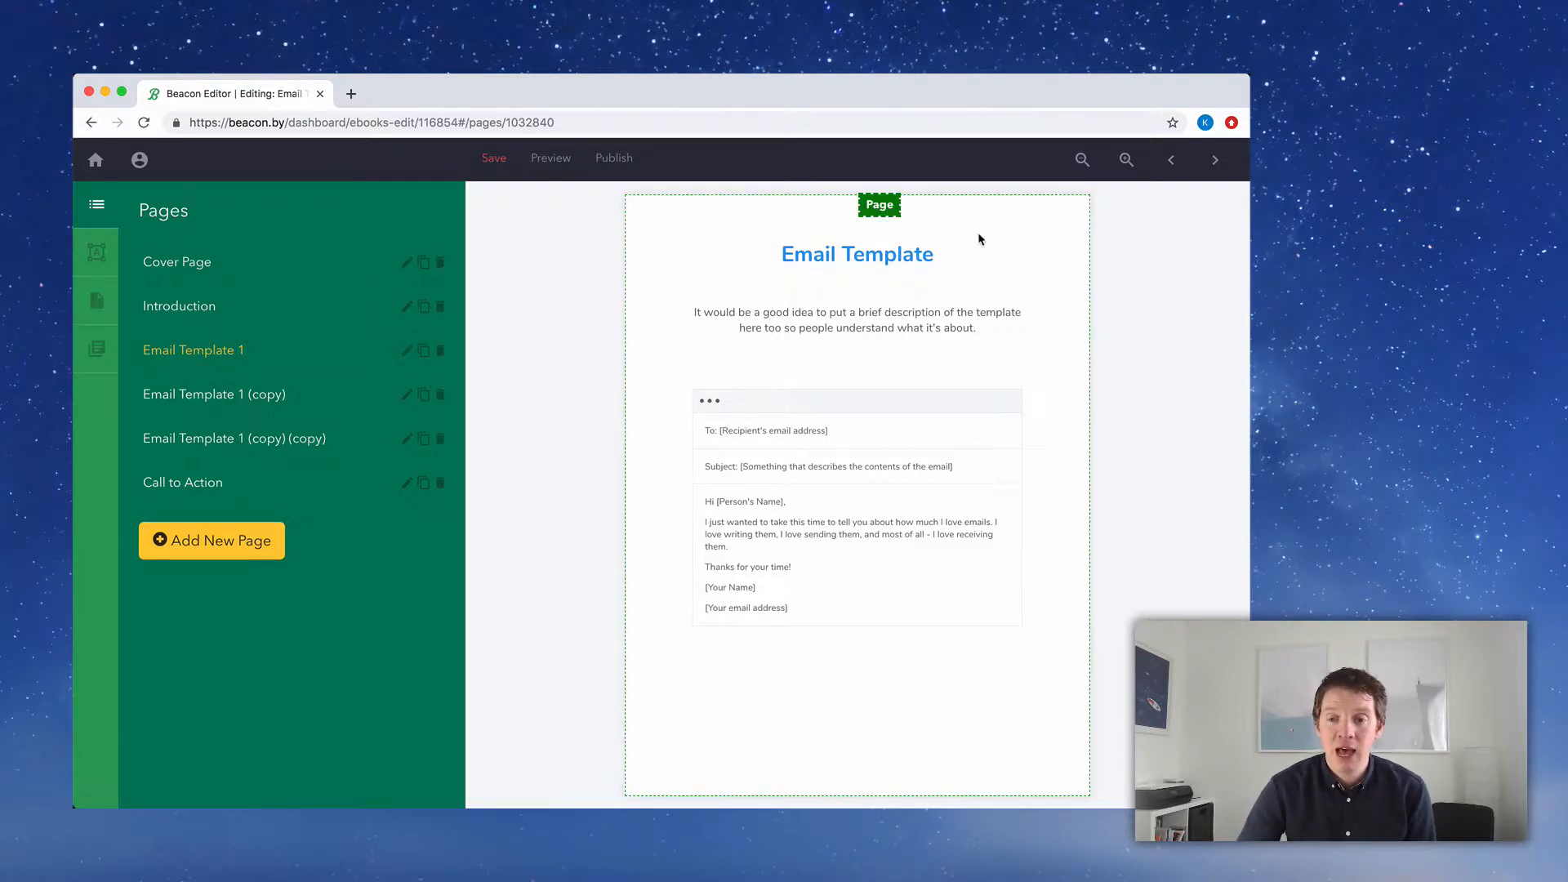
pyautogui.click(934, 250)
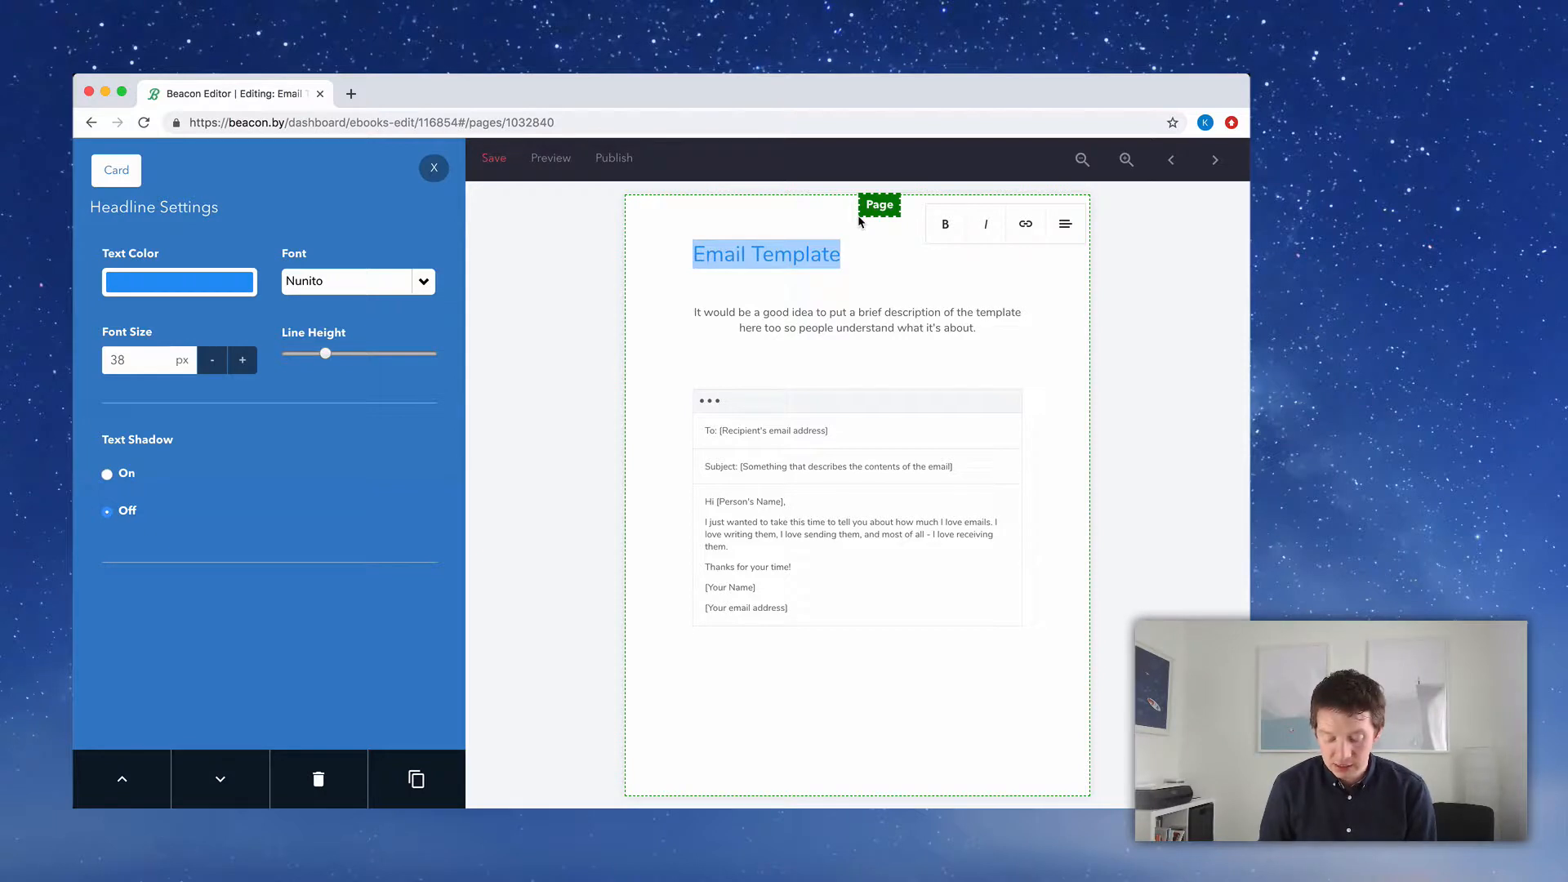
pyautogui.write('Pre-s')
pyautogui.press('BackSpace')
pyautogui.write('Sa')
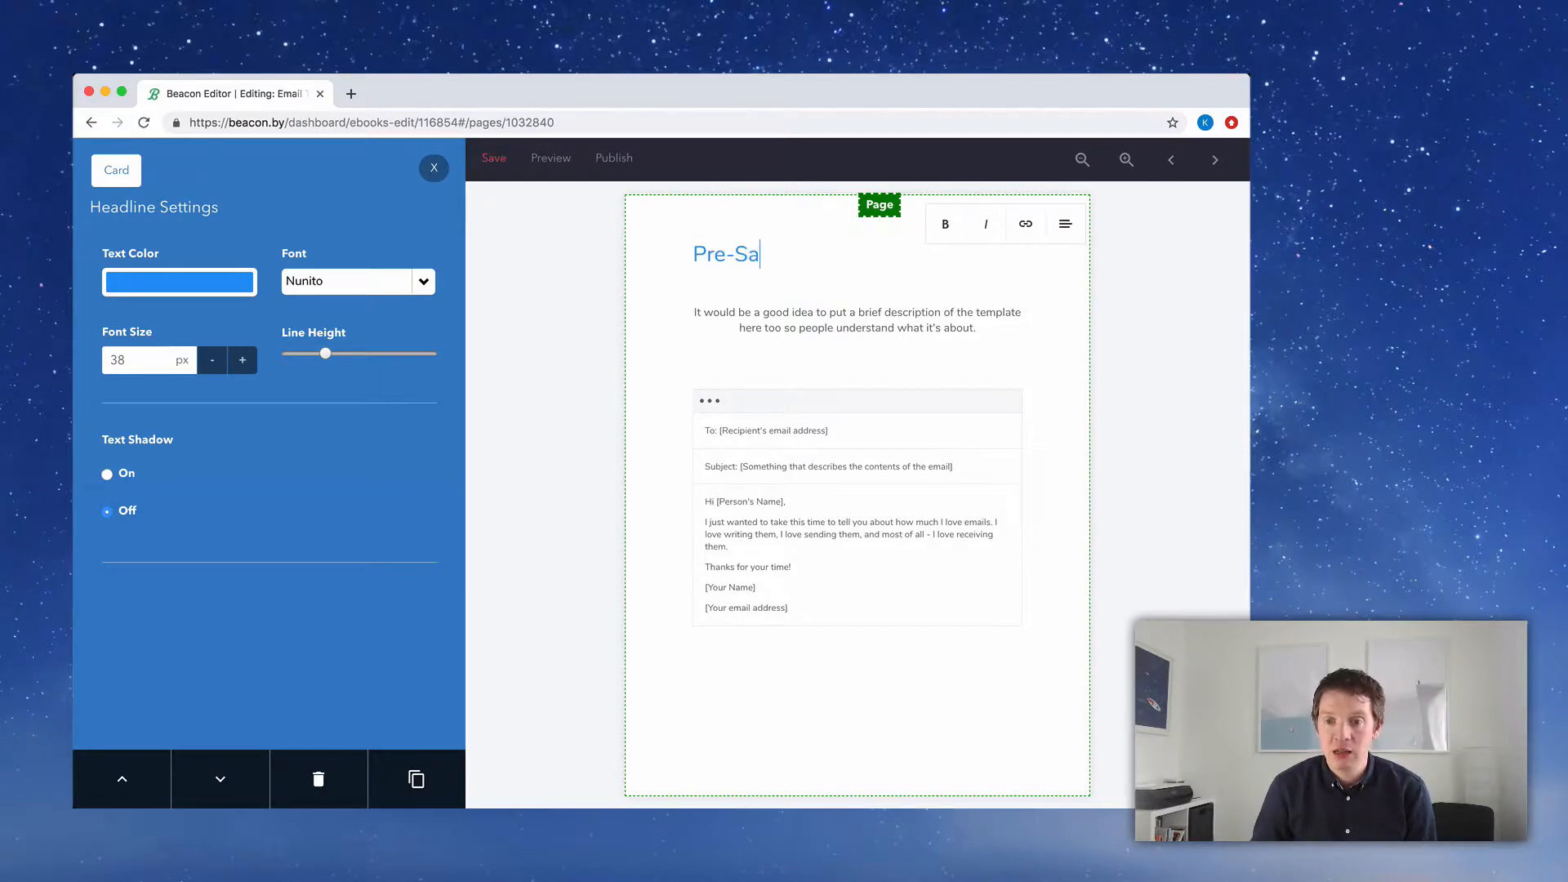
pyautogui.write('le')
pyautogui.press('super+a')
pyautogui.press('super+b')
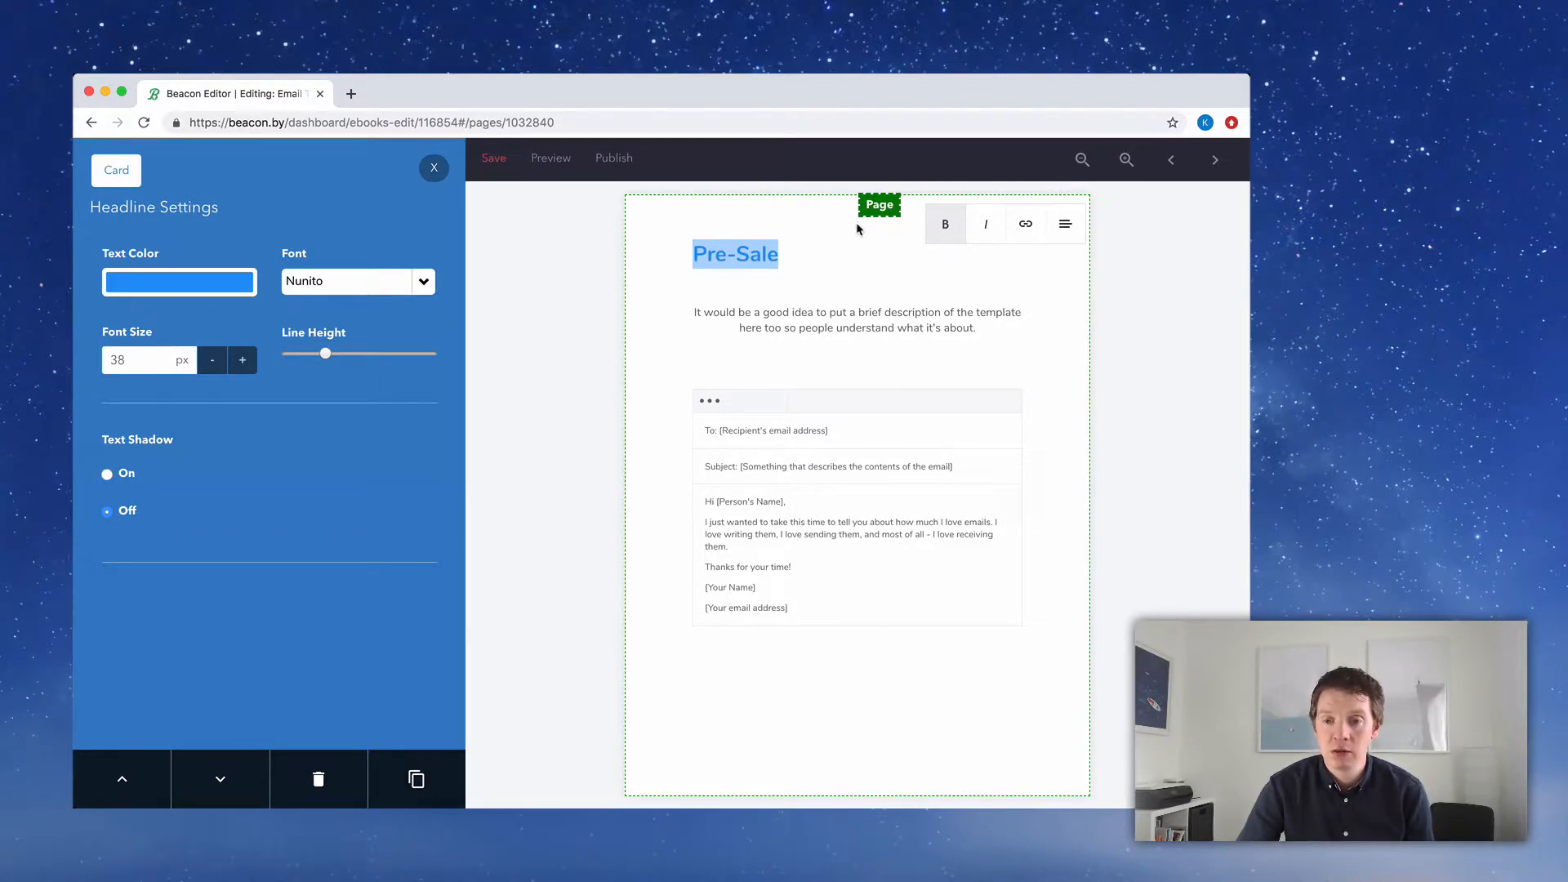
pyautogui.click(1070, 229)
pyautogui.click(1088, 298)
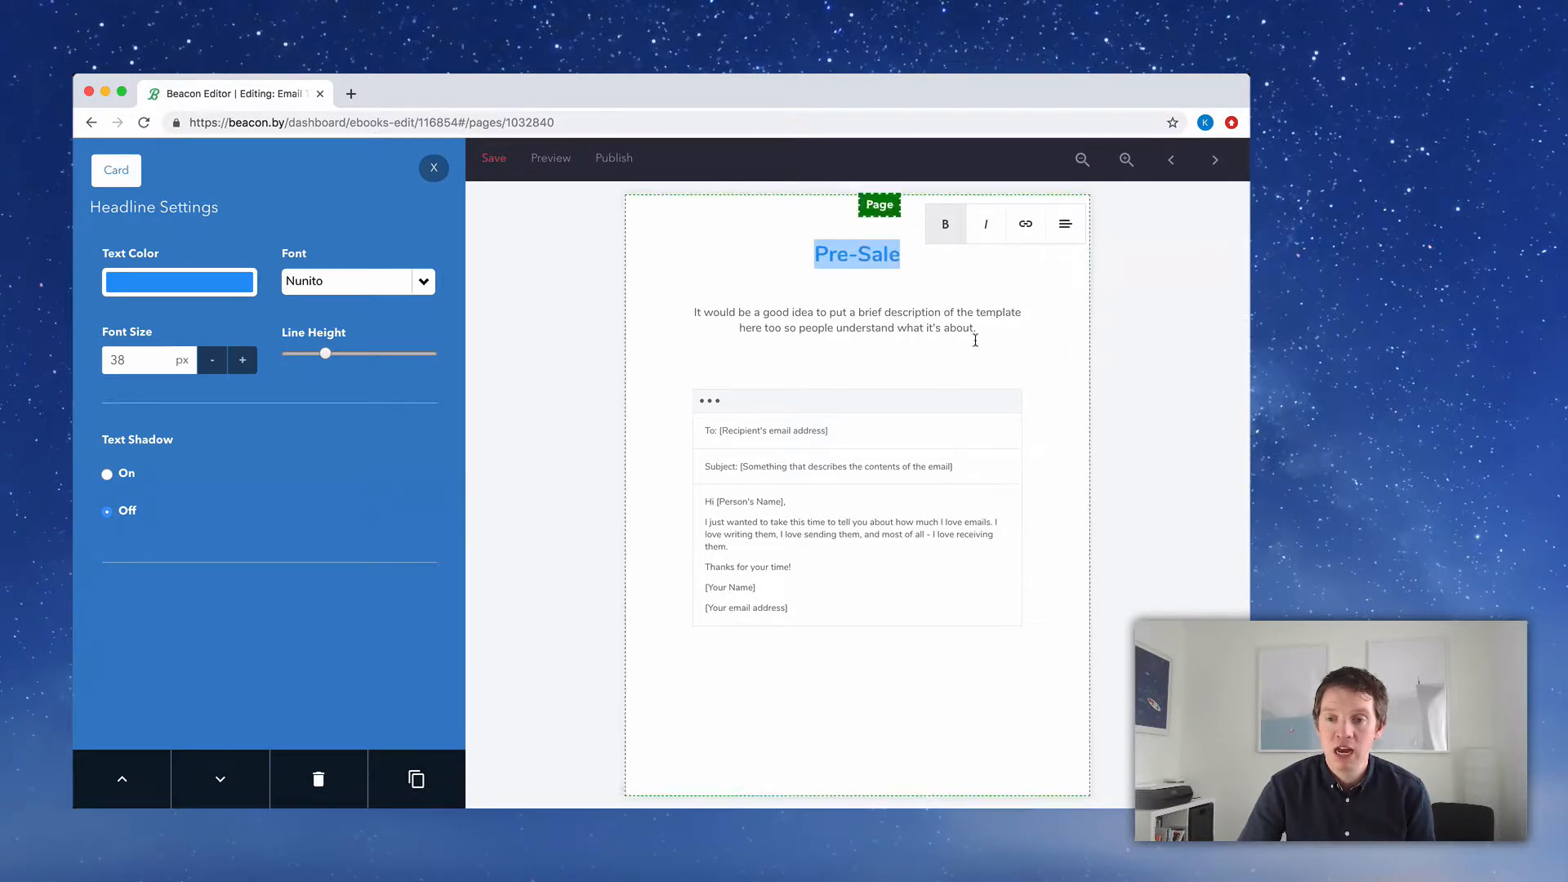
# Replace the description under the Pre-Sale headline with "This email should be sent seven days before the sale is due to begin."
pyautogui.click(927, 327)
pyautogui.tripleClick(743, 319)
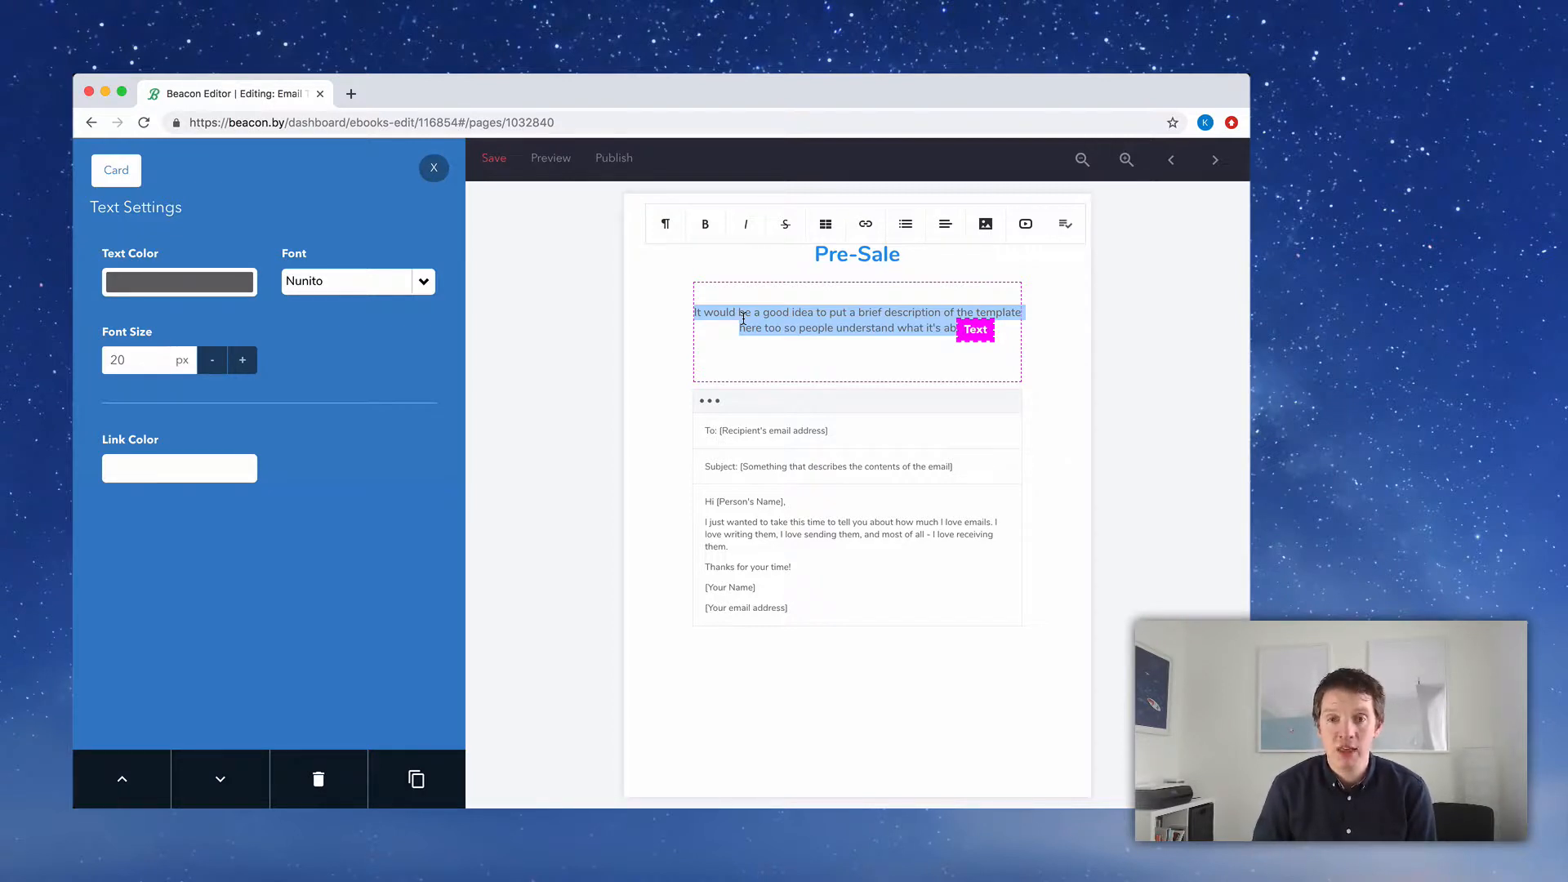
pyautogui.press('BackSpace')
pyautogui.write('Th')
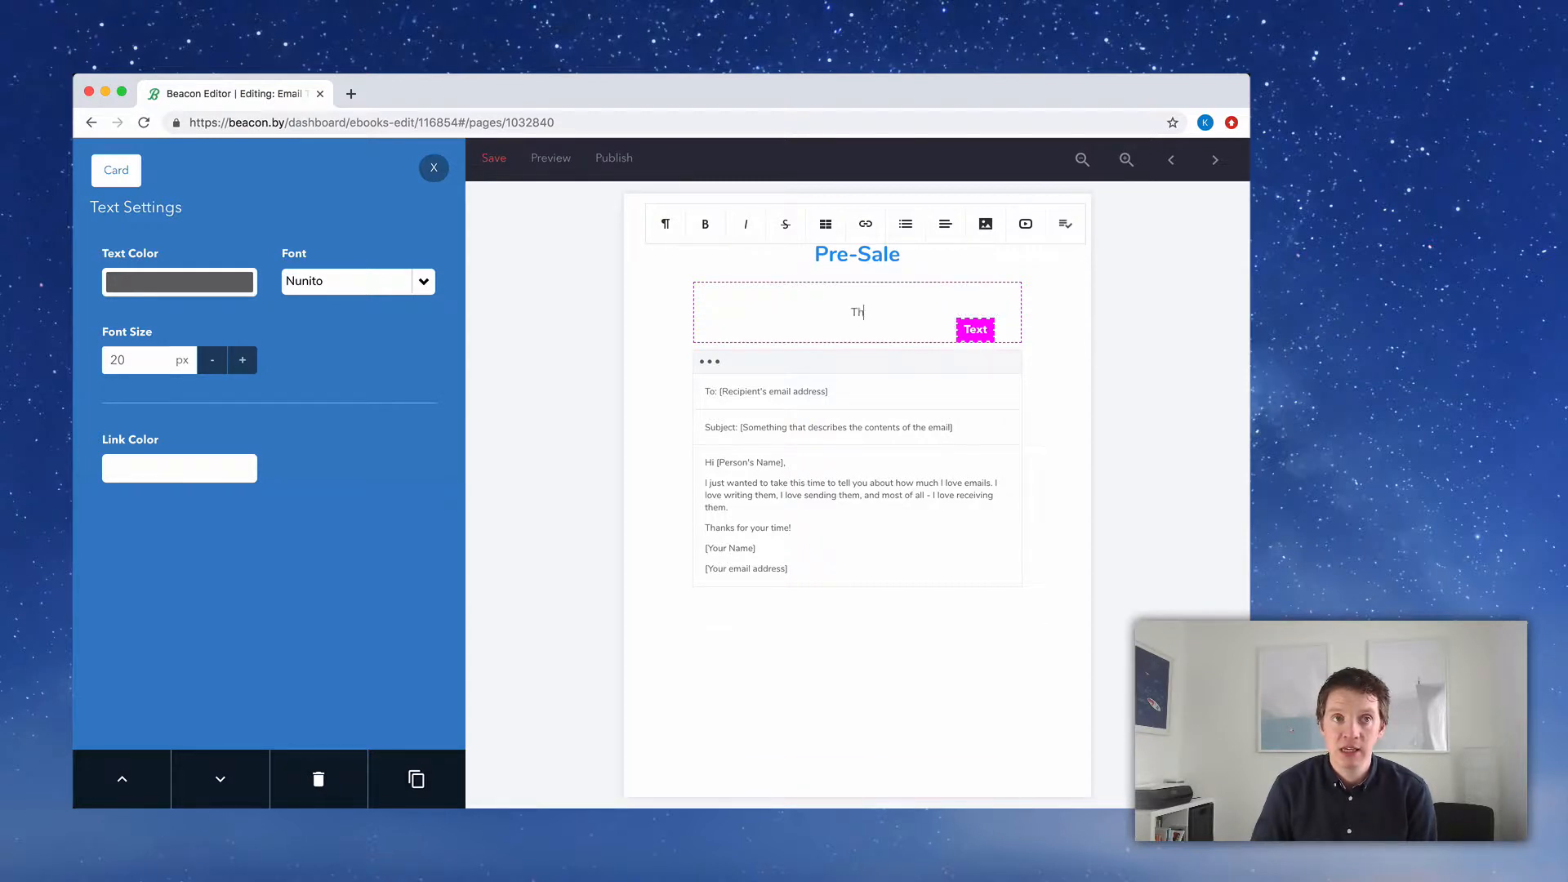
pyautogui.write('is emai')
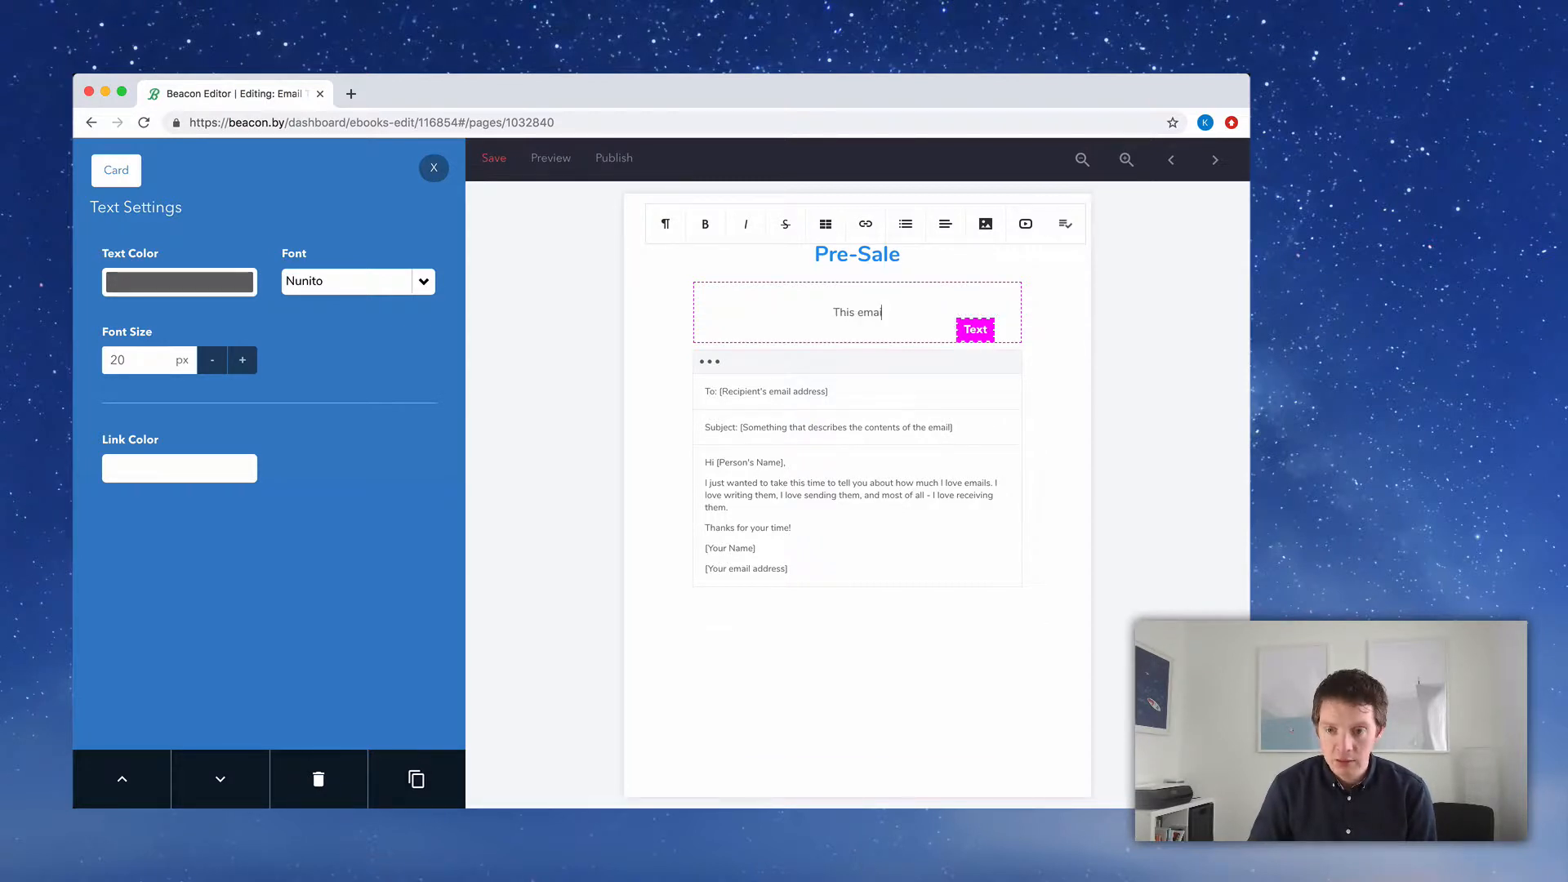
pyautogui.write('l shouldb e sent ')
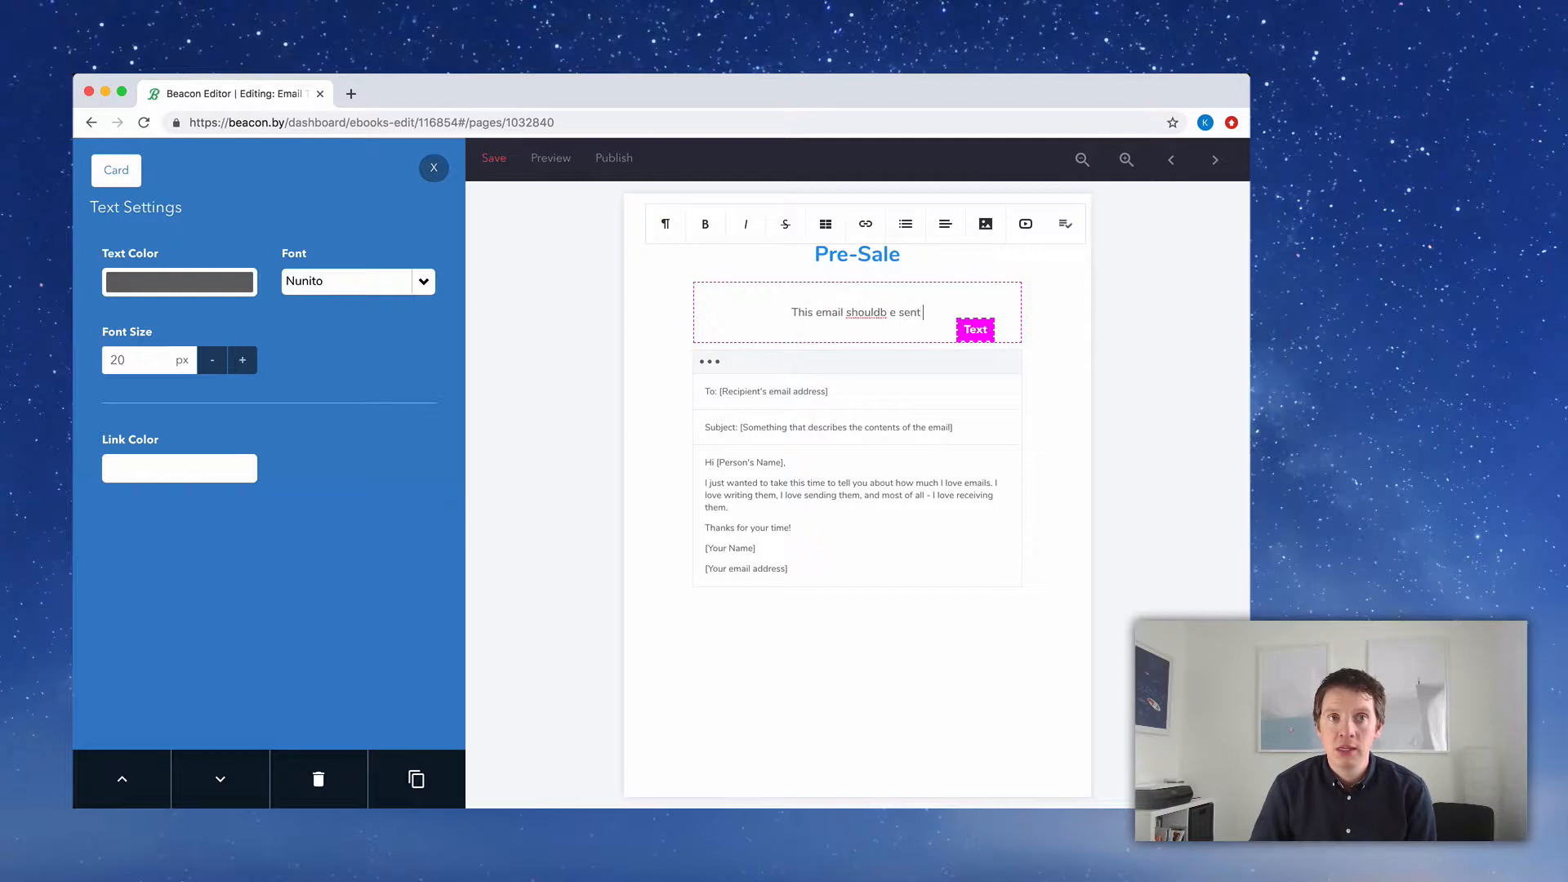
pyautogui.write('seven days be')
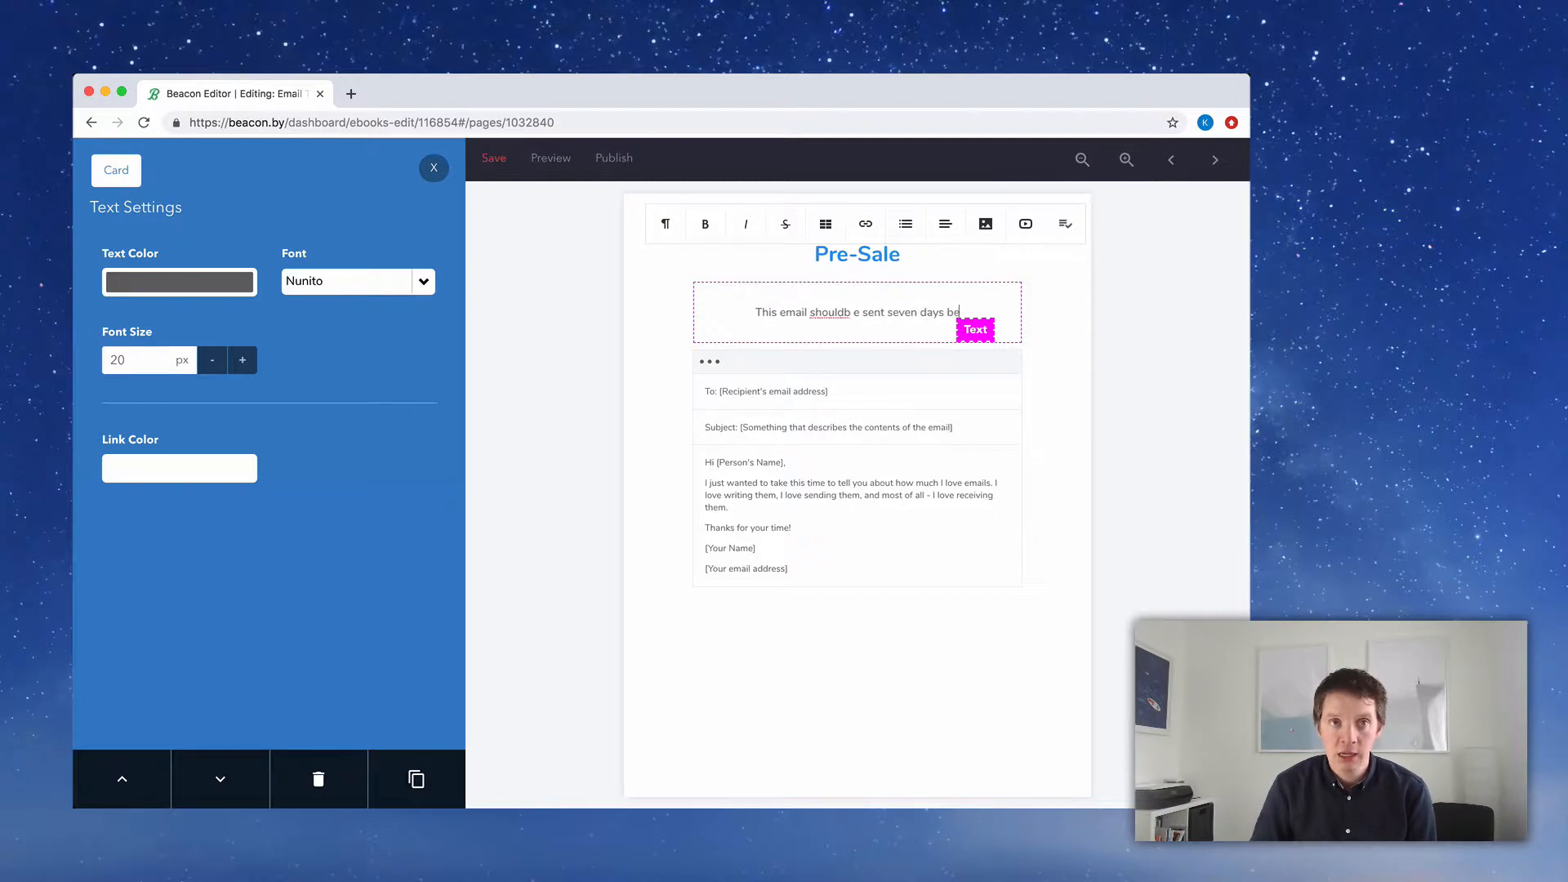
pyautogui.write('fore the sale is')
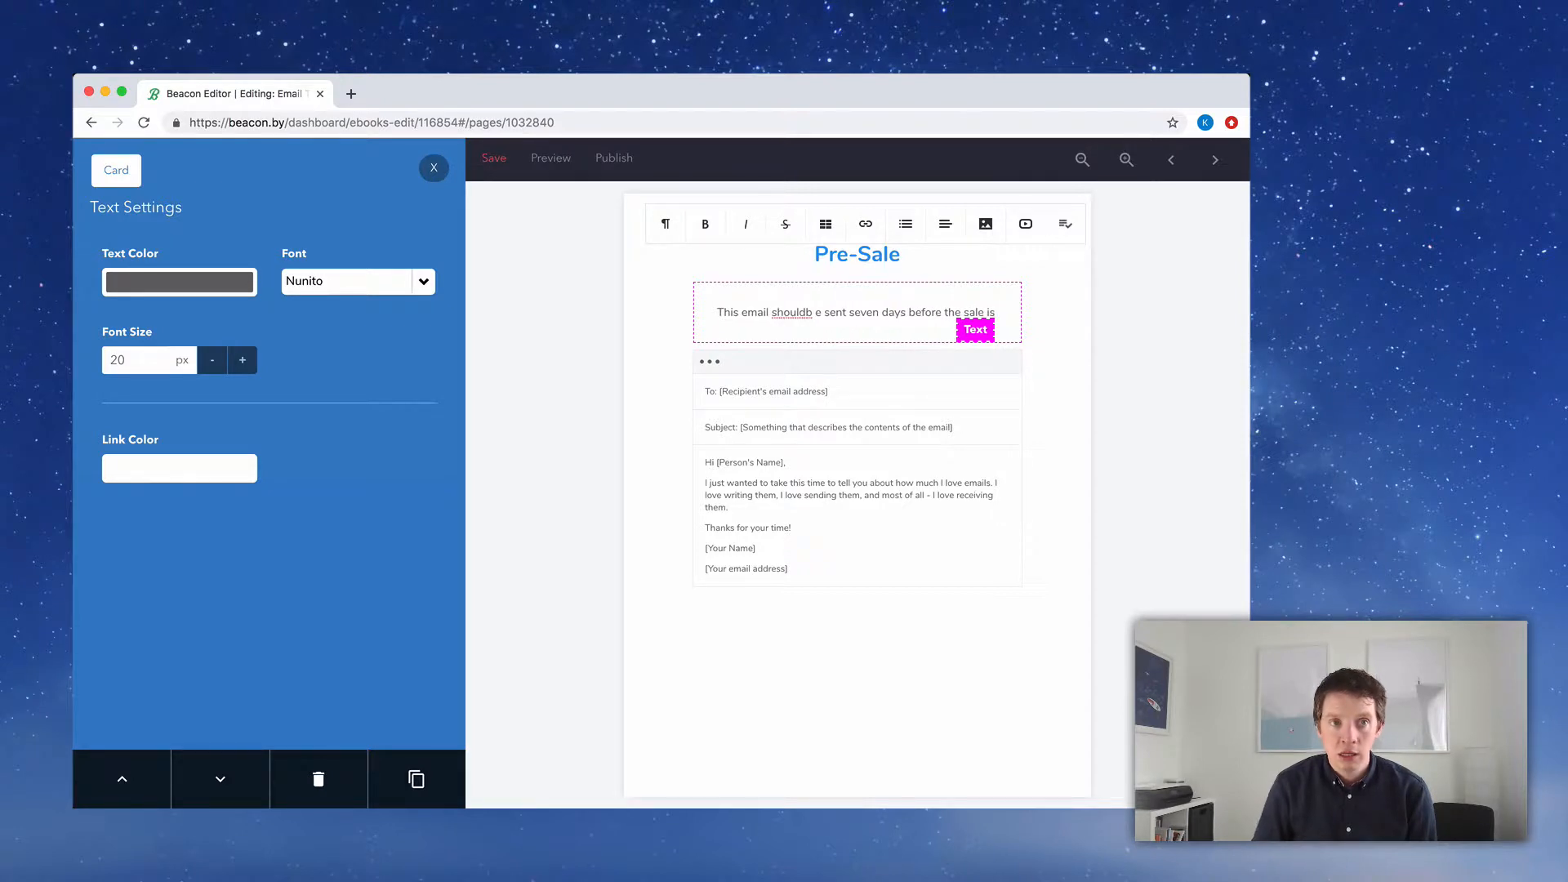
pyautogui.write(' due to begi')
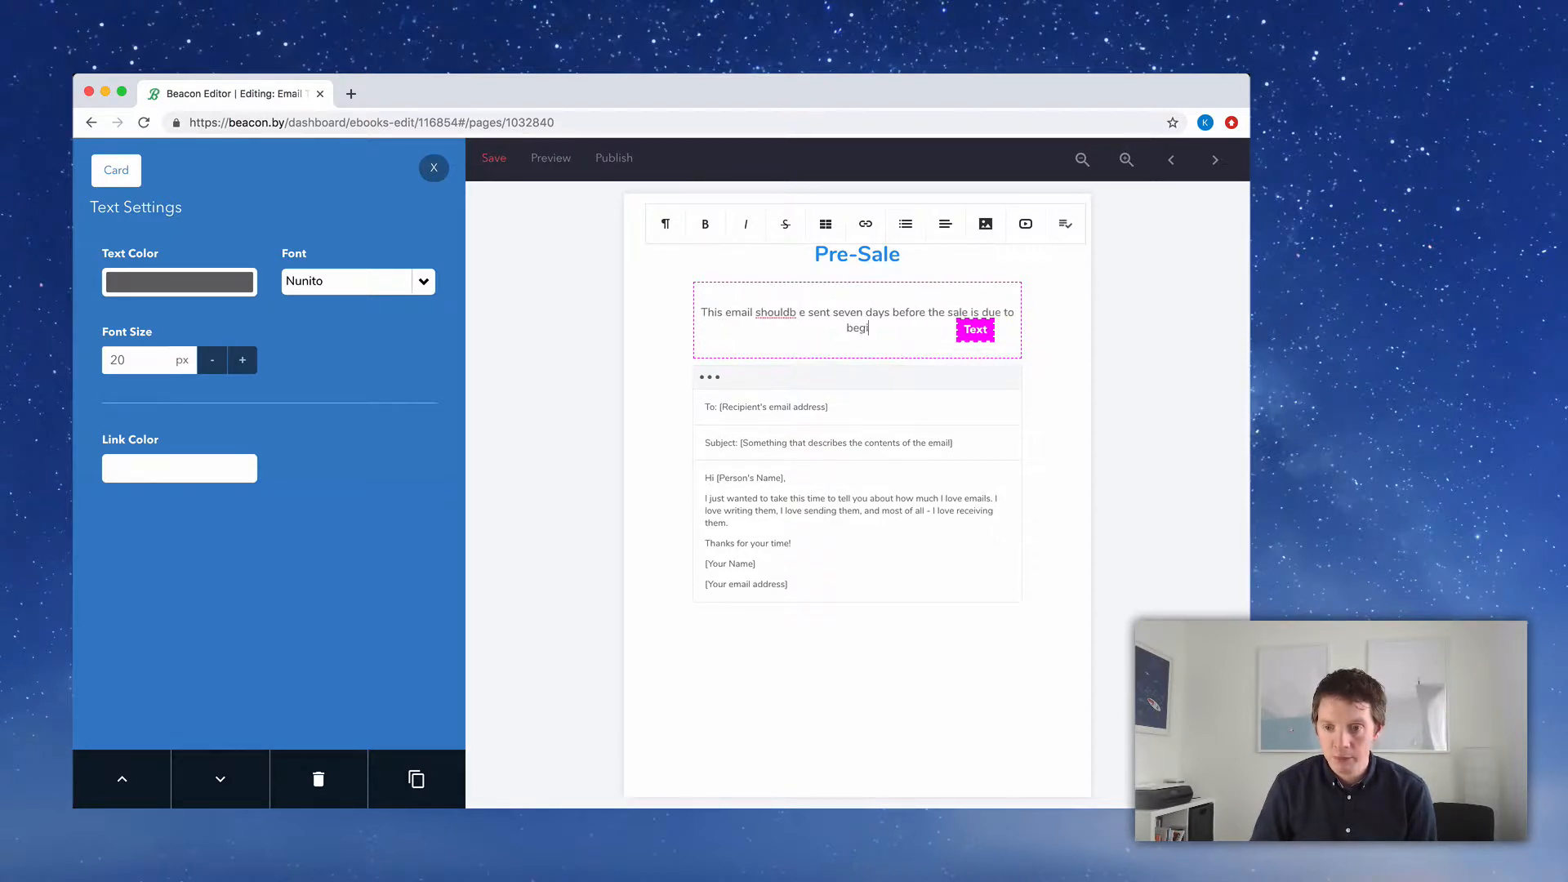
pyautogui.write('n.')
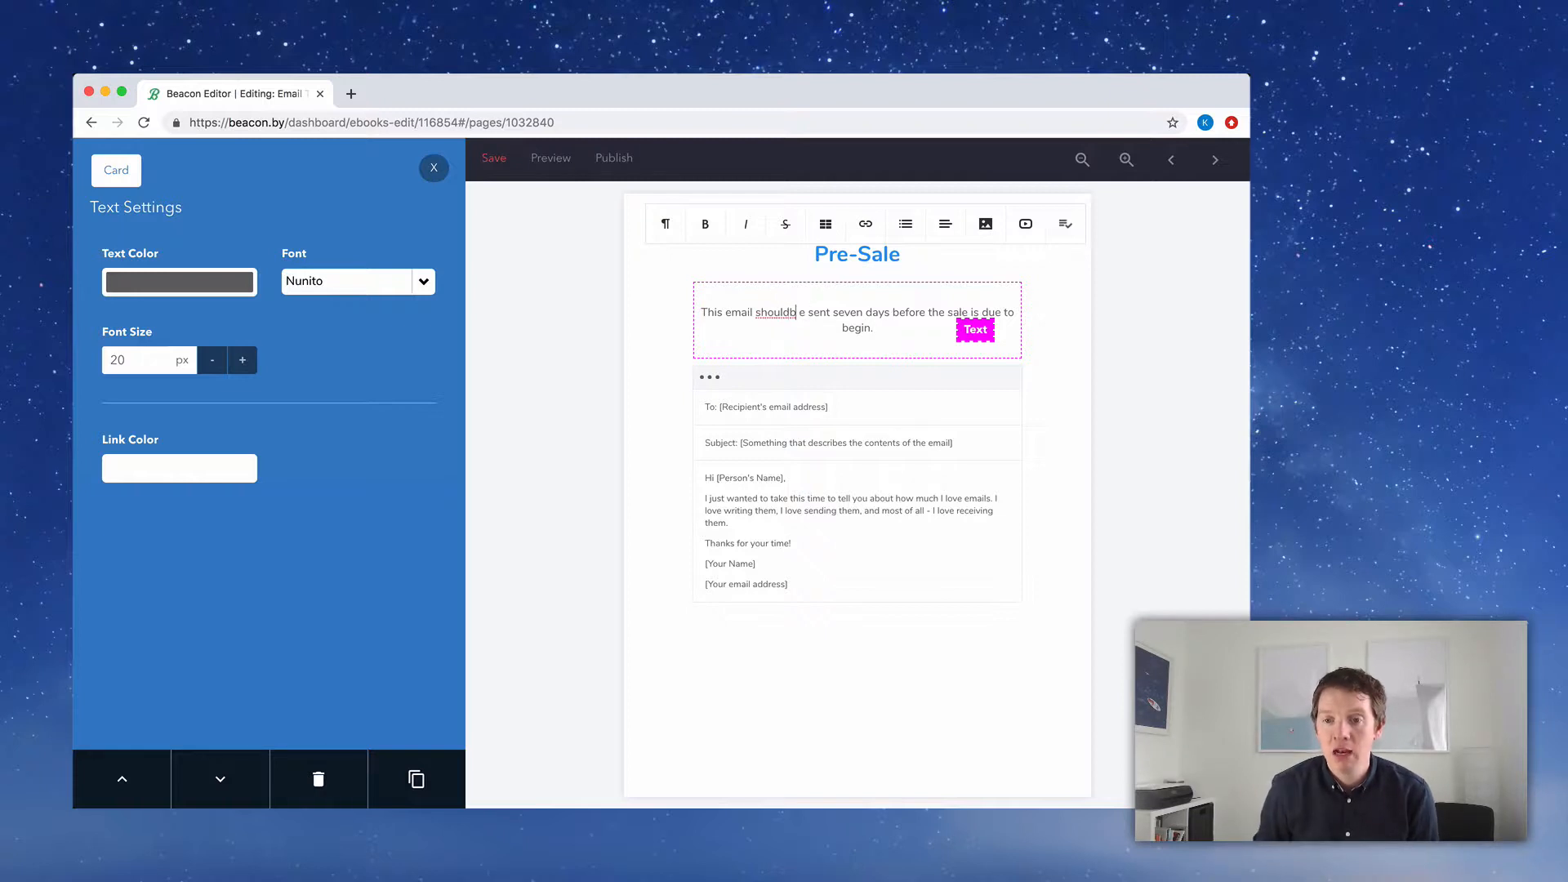
pyautogui.press('Right')
pyautogui.press('Right')
pyautogui.press('BackSpace')
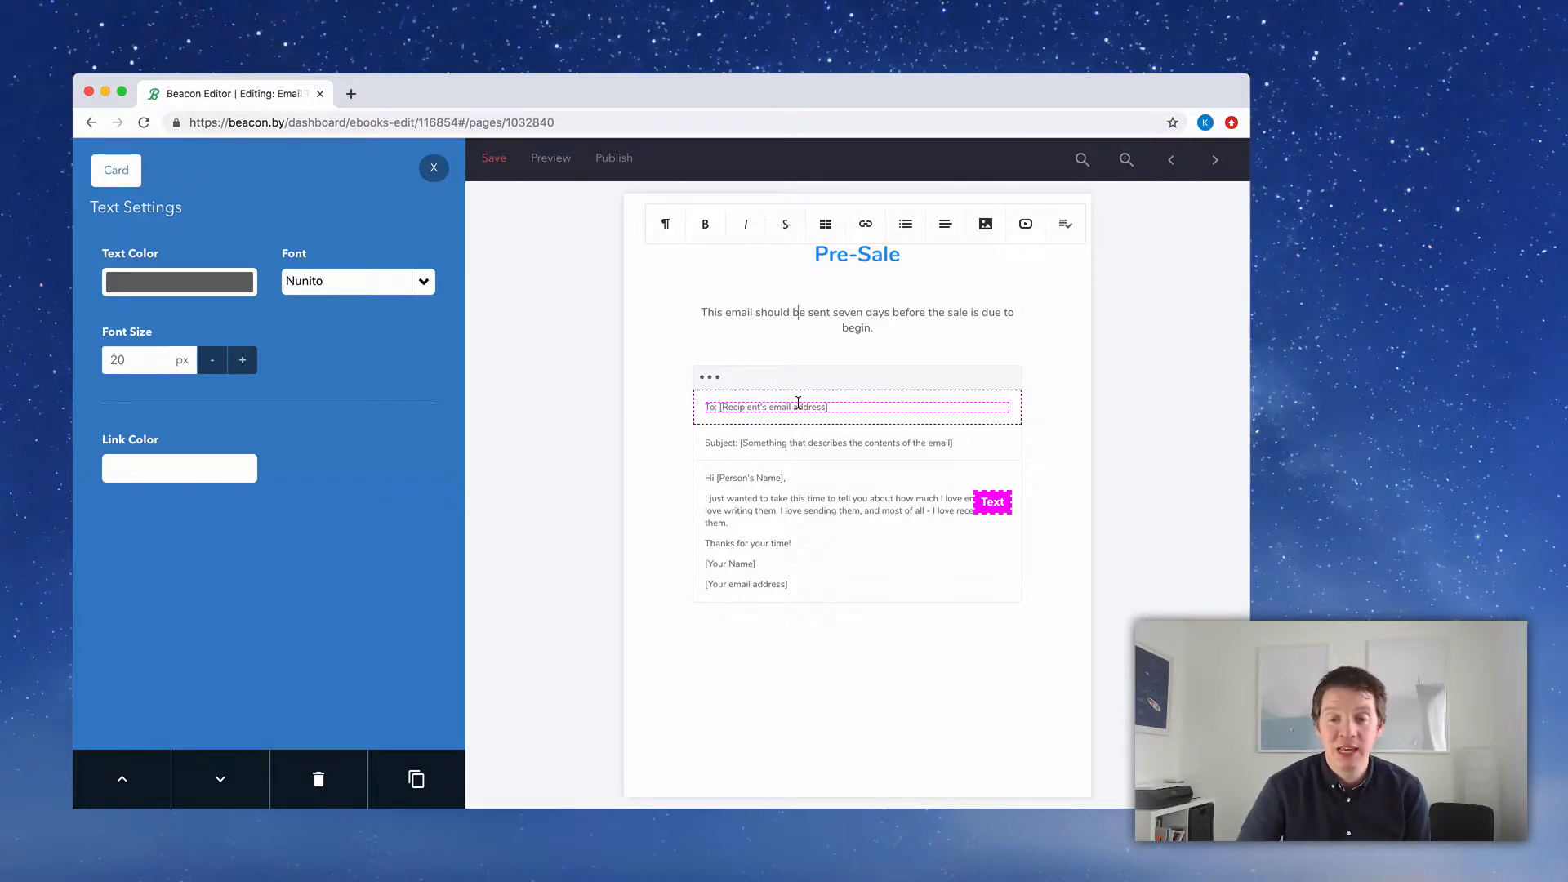
# Replace the Pre-Sale email's subject placeholder with "[What's better than free pizza? (answer inside...]"
pyautogui.click(1125, 157)
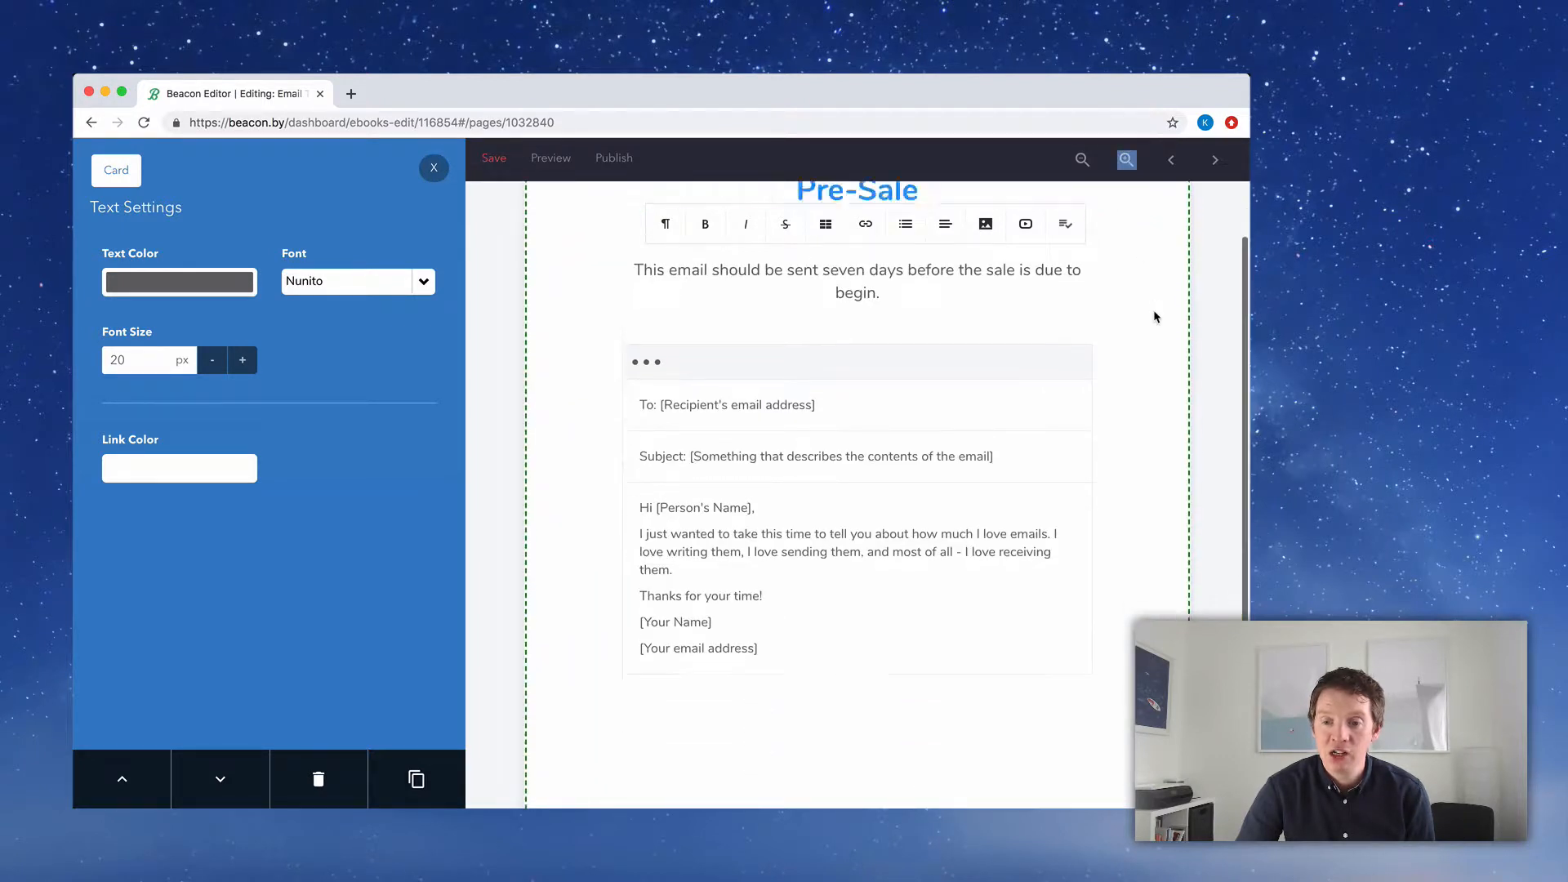
pyautogui.scroll(-3, 1154, 317)
pyautogui.scroll(1, 1154, 316)
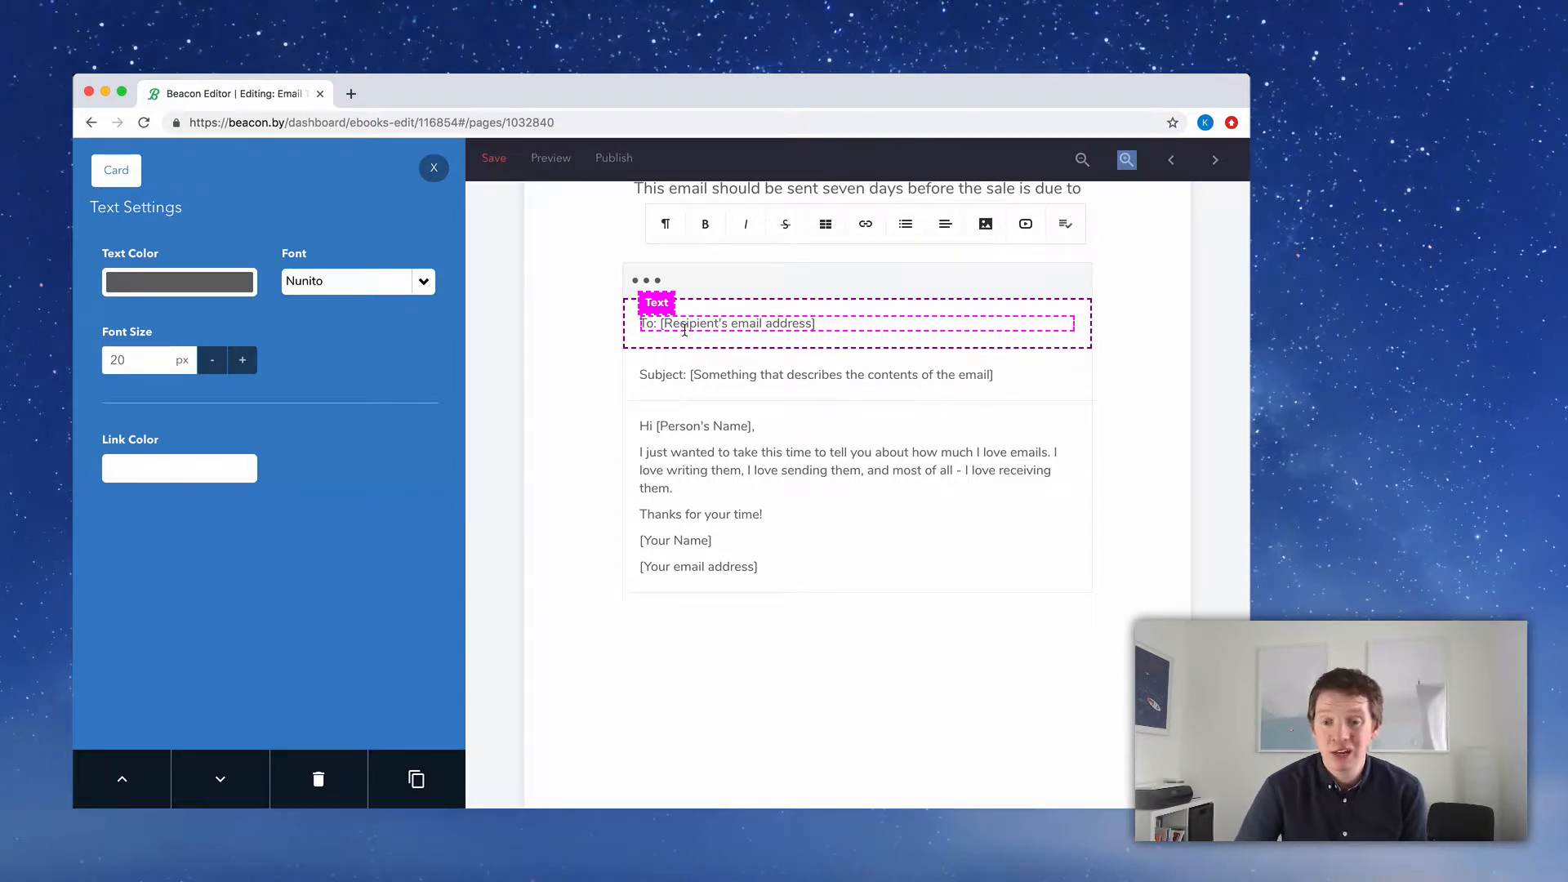
pyautogui.click(693, 376)
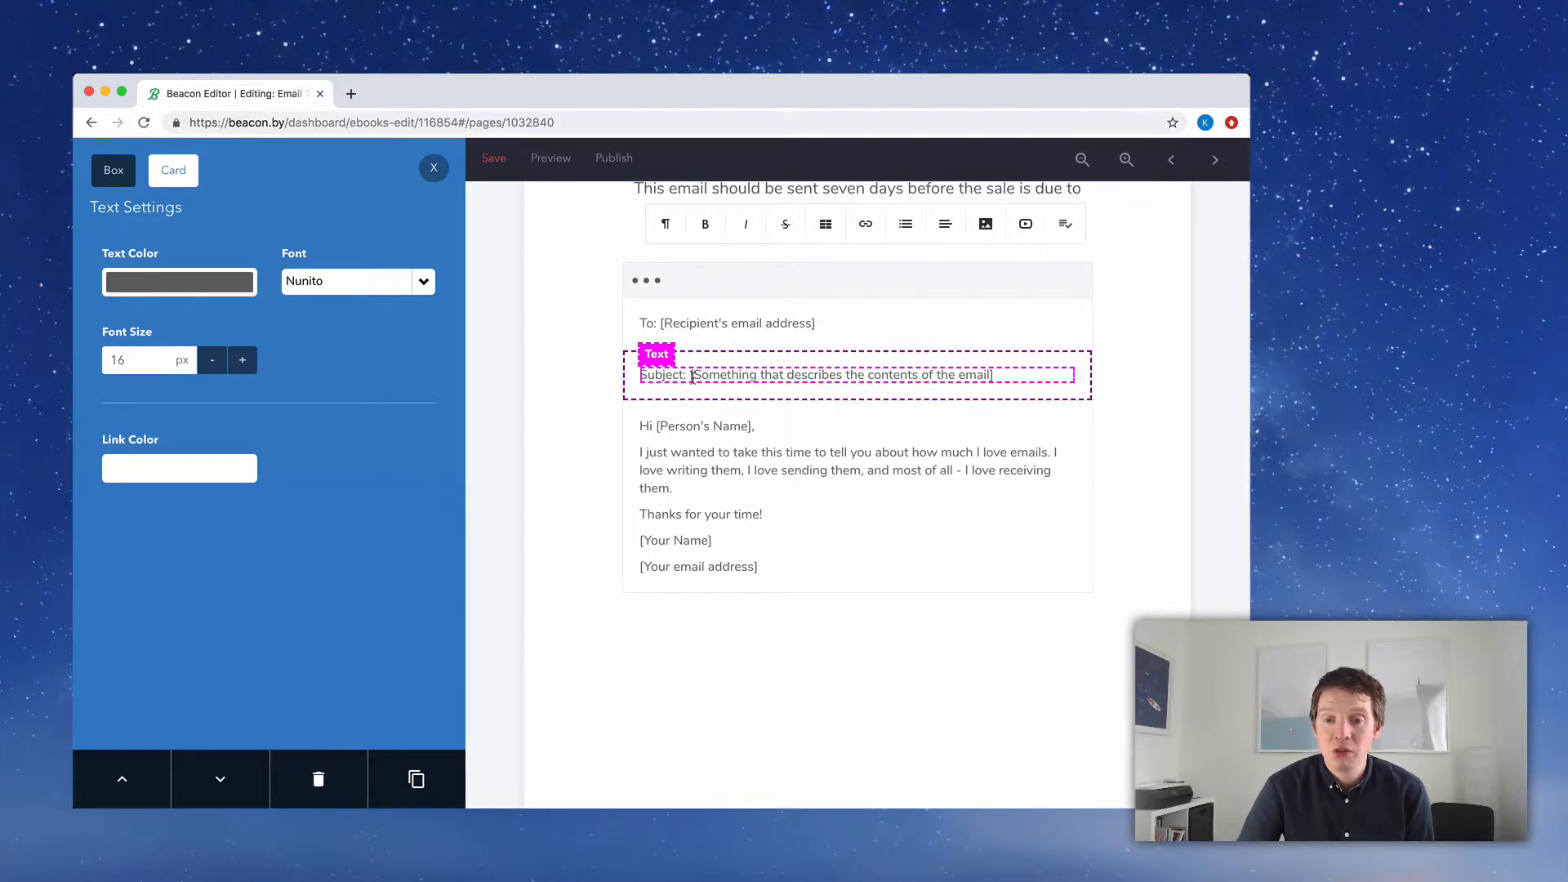
pyautogui.moveTo(693, 376); pyautogui.dragTo(993, 376)
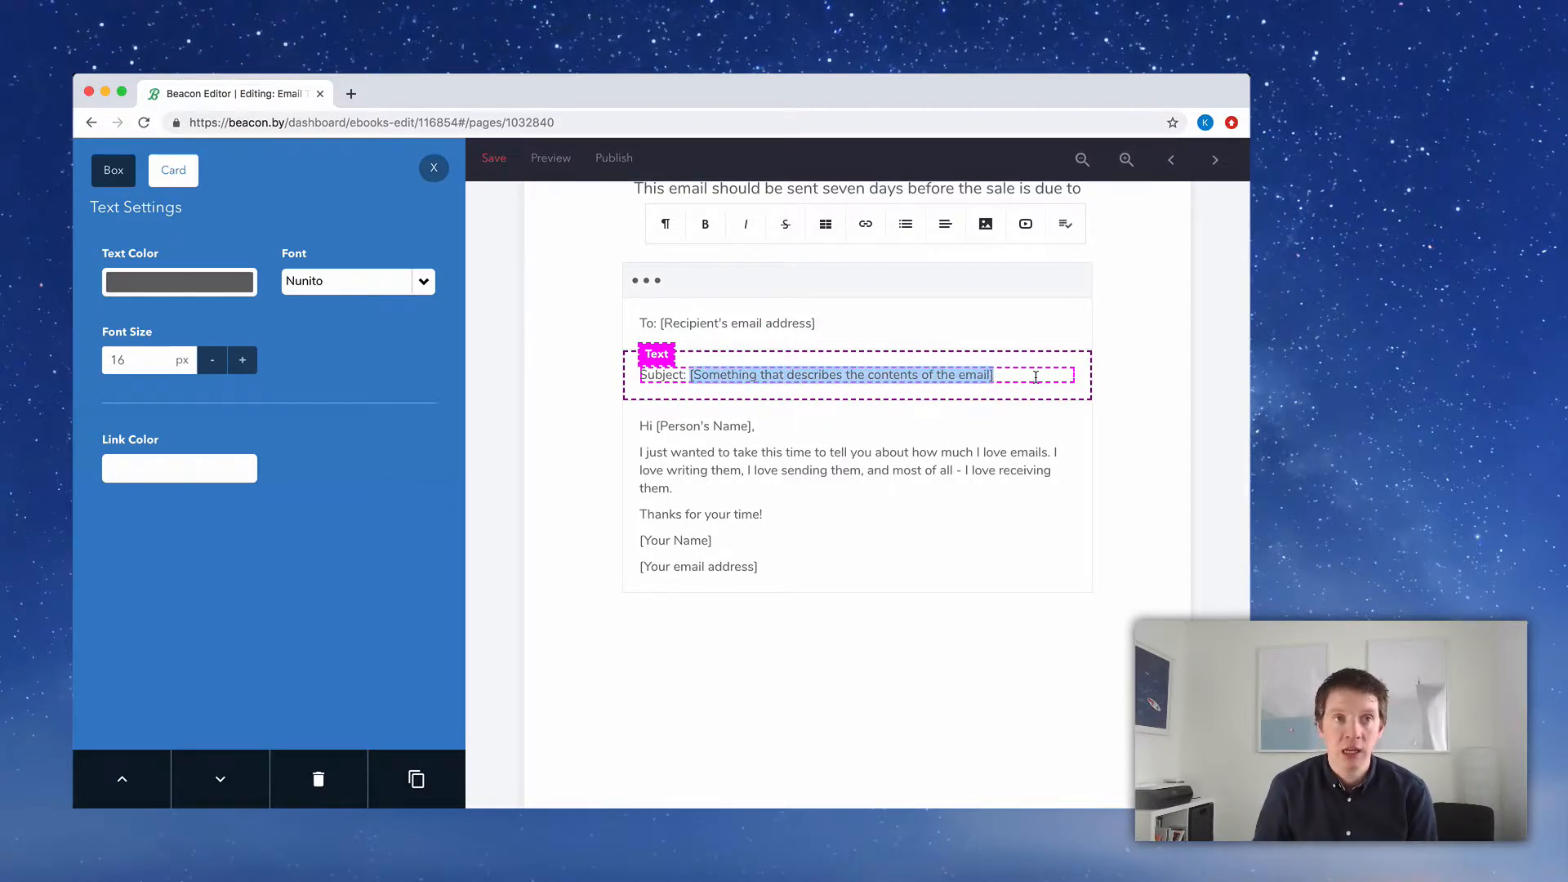
pyautogui.write("[What's be")
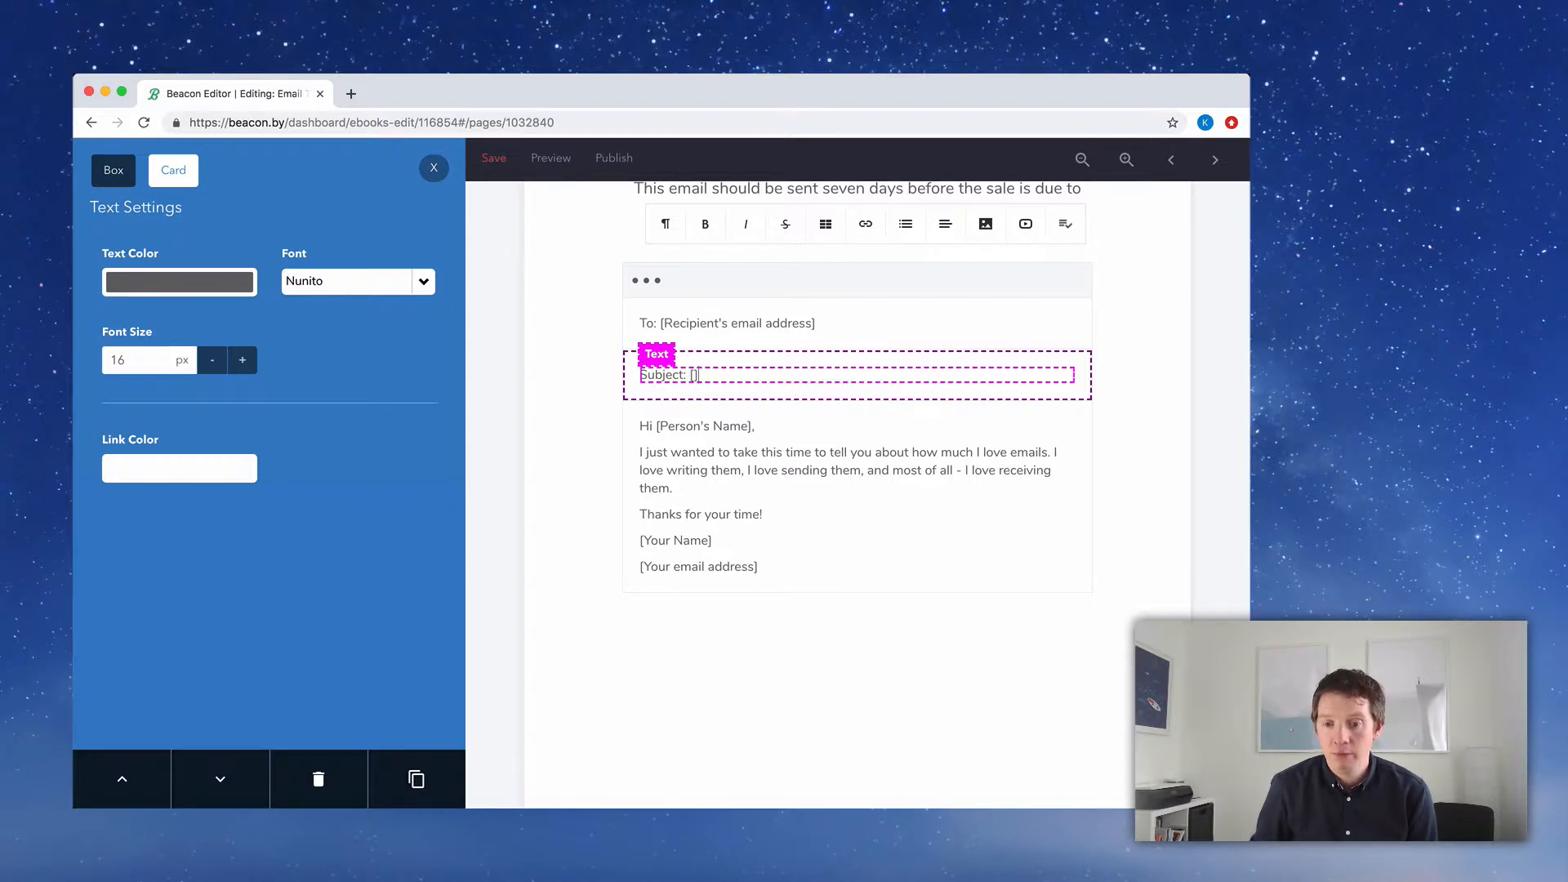
pyautogui.write('tter than free')
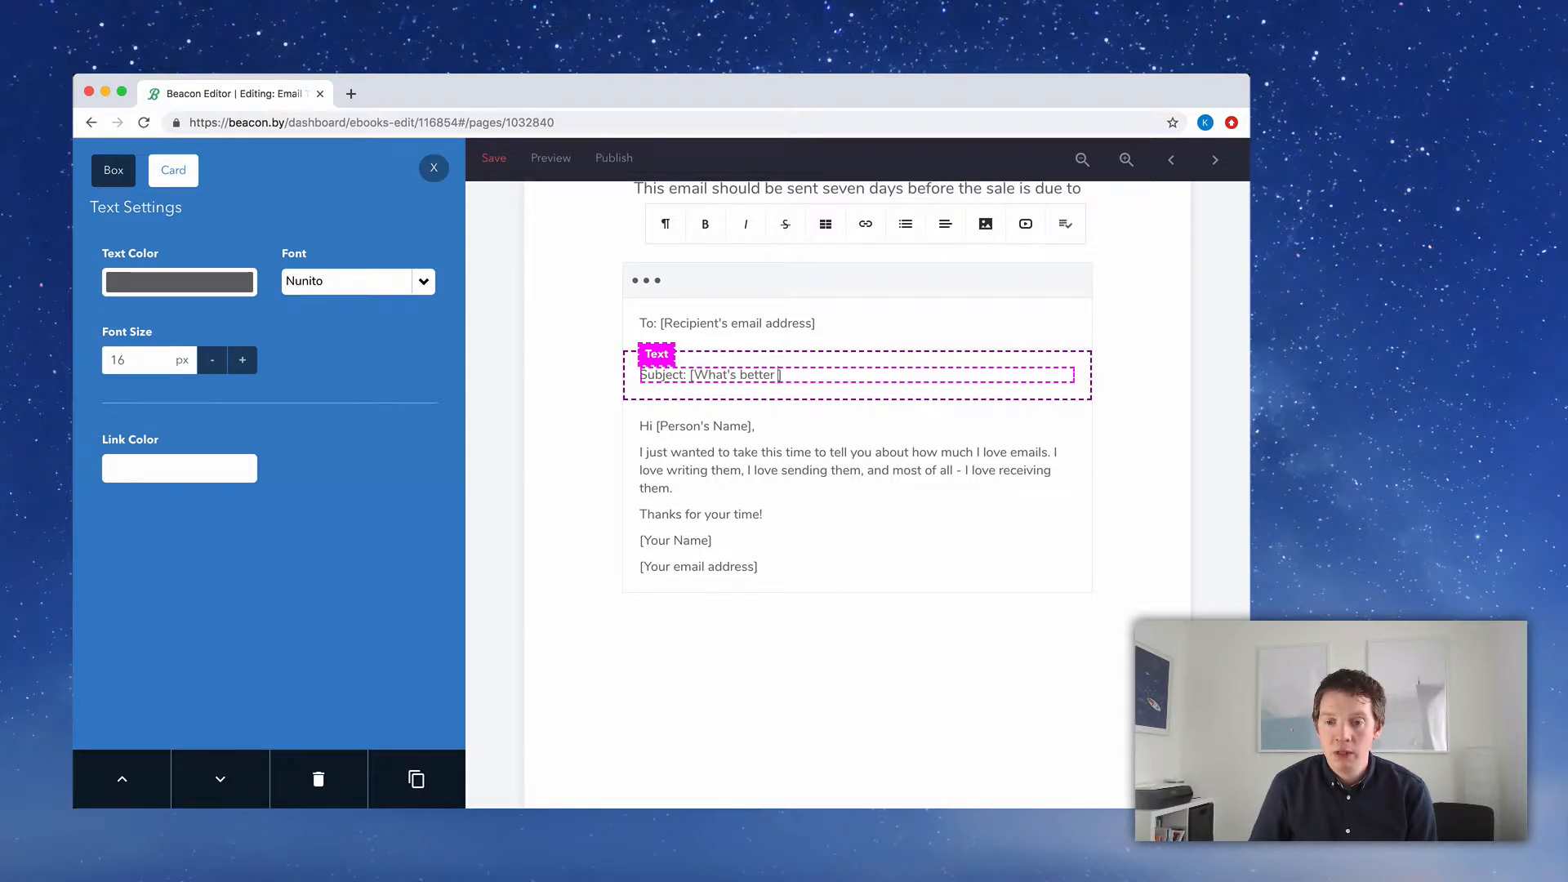
pyautogui.write(' pizza?')
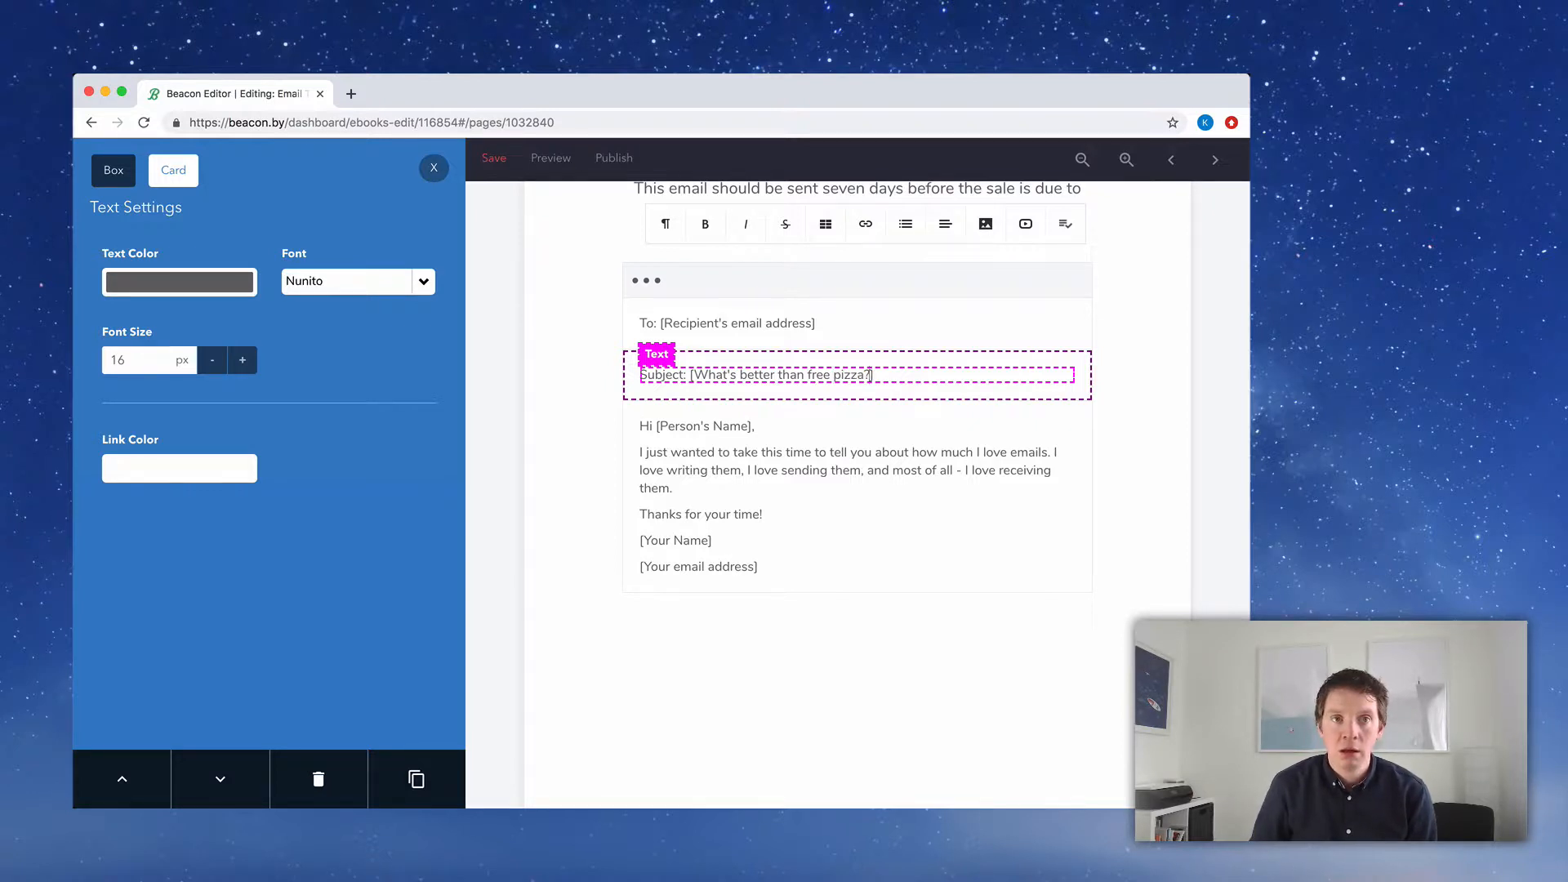
pyautogui.write(' (answer inside')
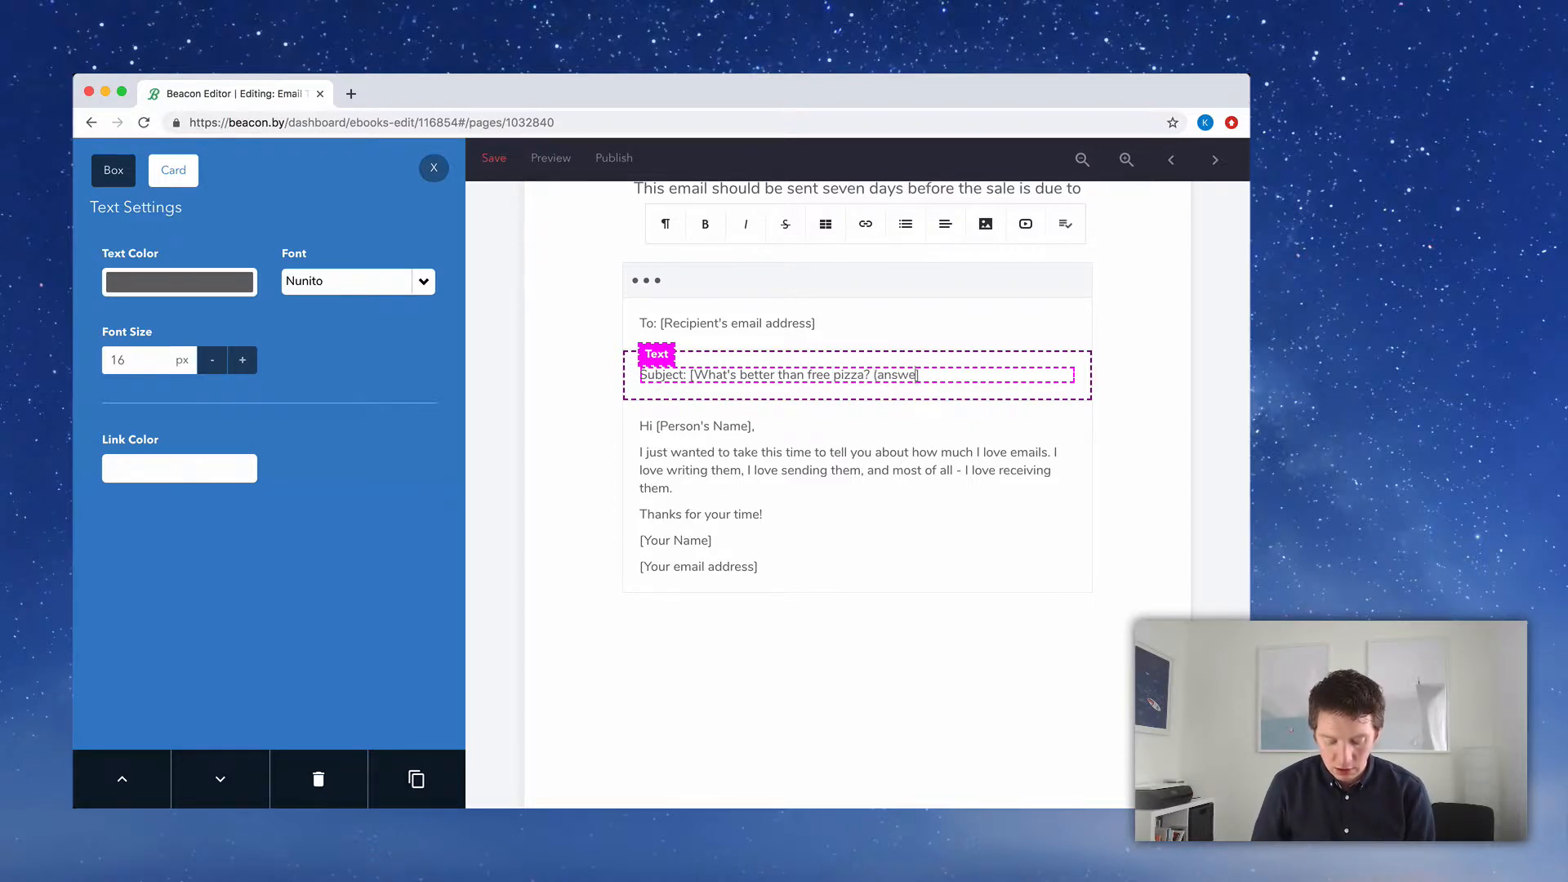
pyautogui.write('...')
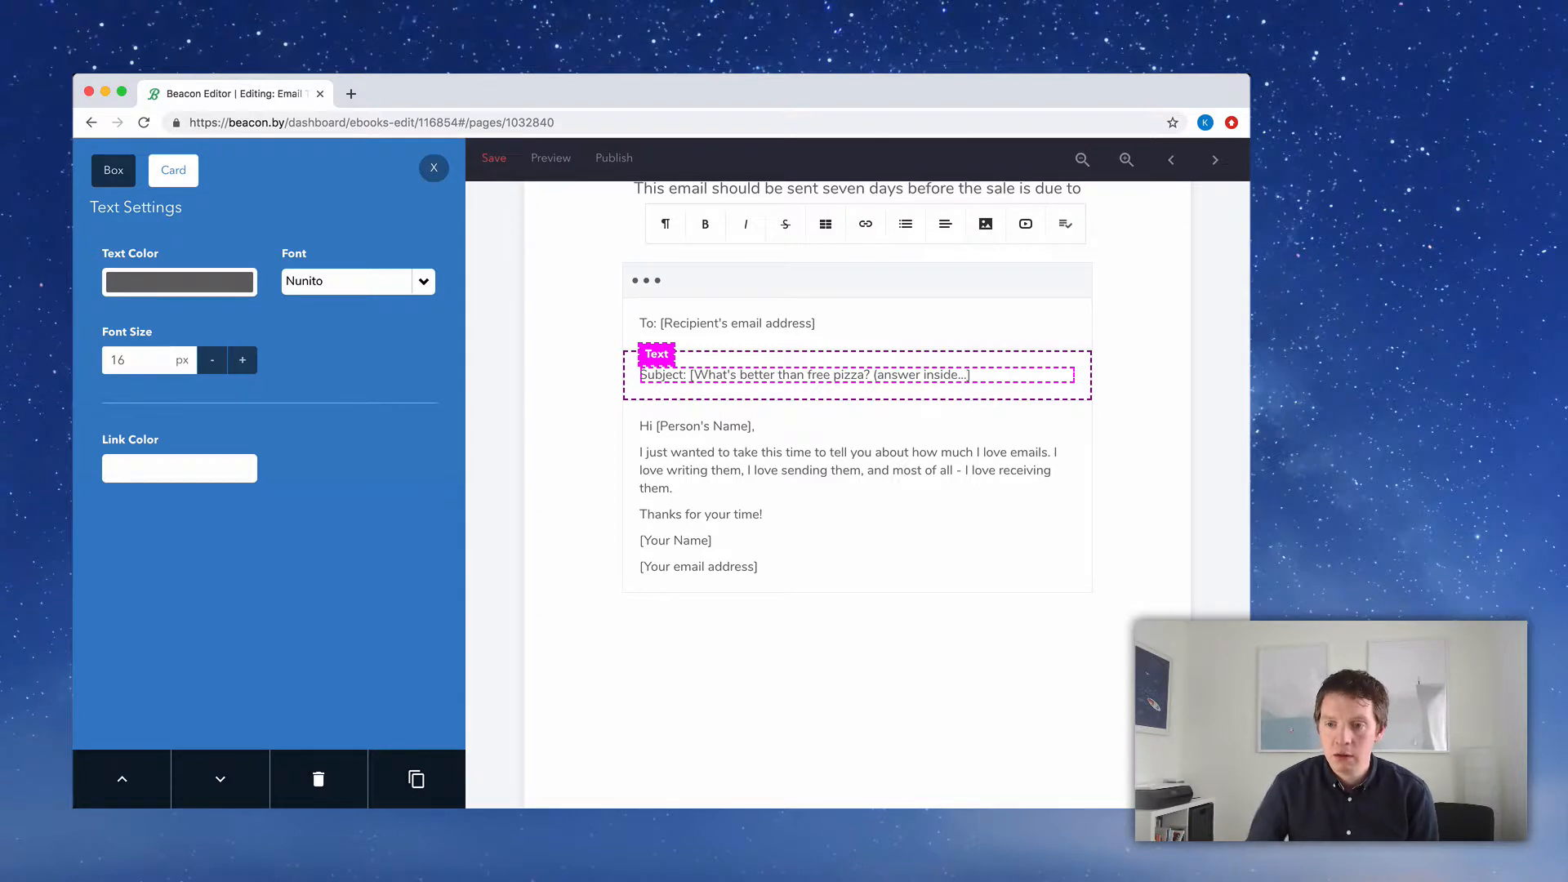
pyautogui.click(1163, 360)
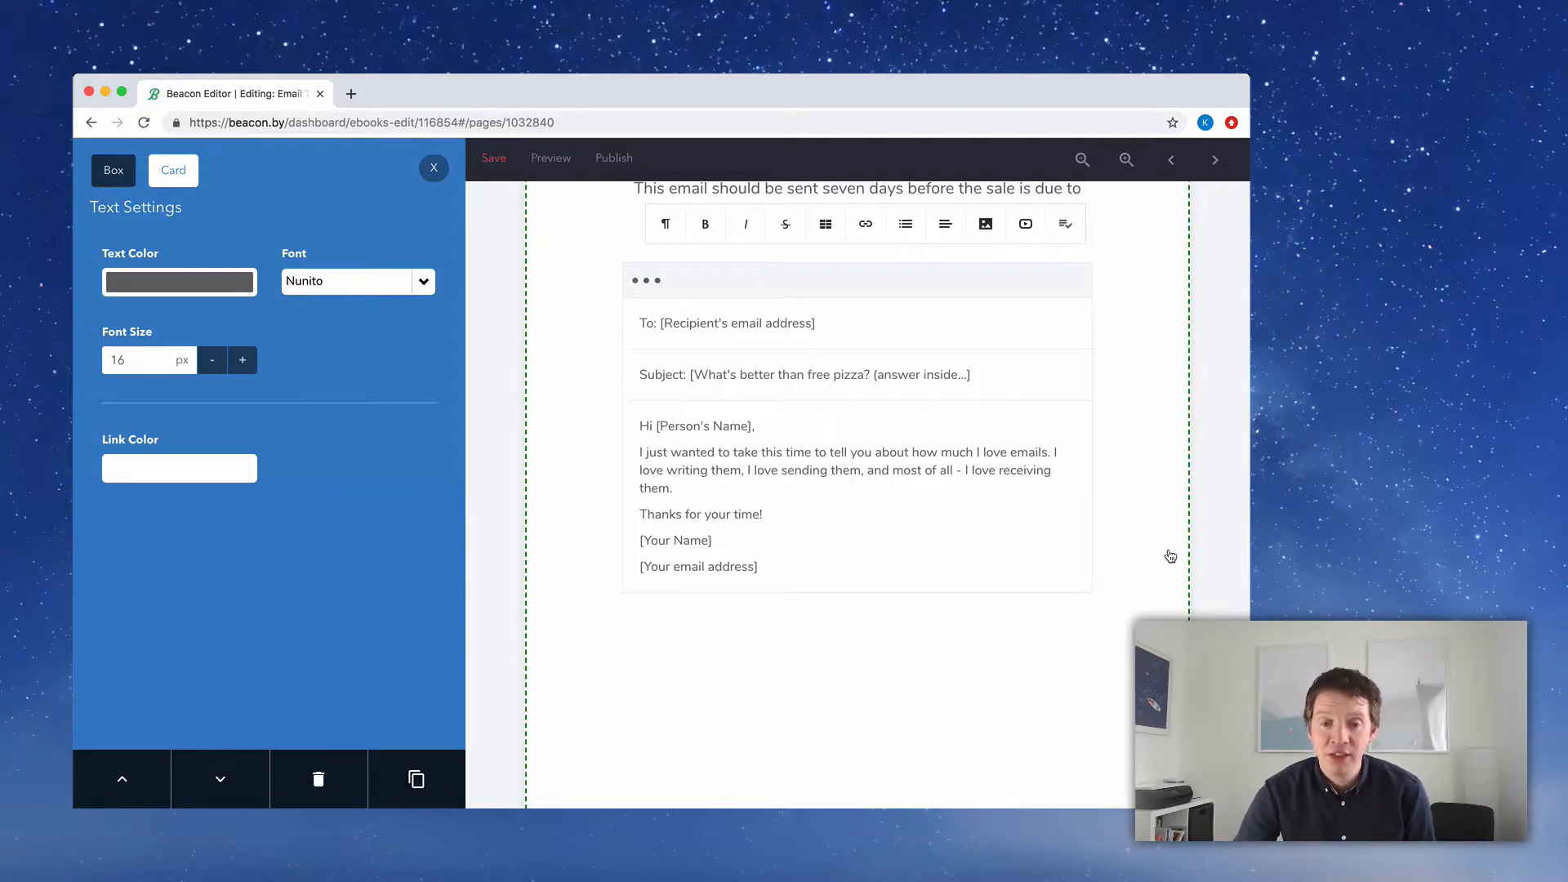
# Switch to the emails text document and copy the Email 1 body, from "Ok, you got me" through "[Your Name]"
pyautogui.press('super+Tab')
pyautogui.press('super+Tab')
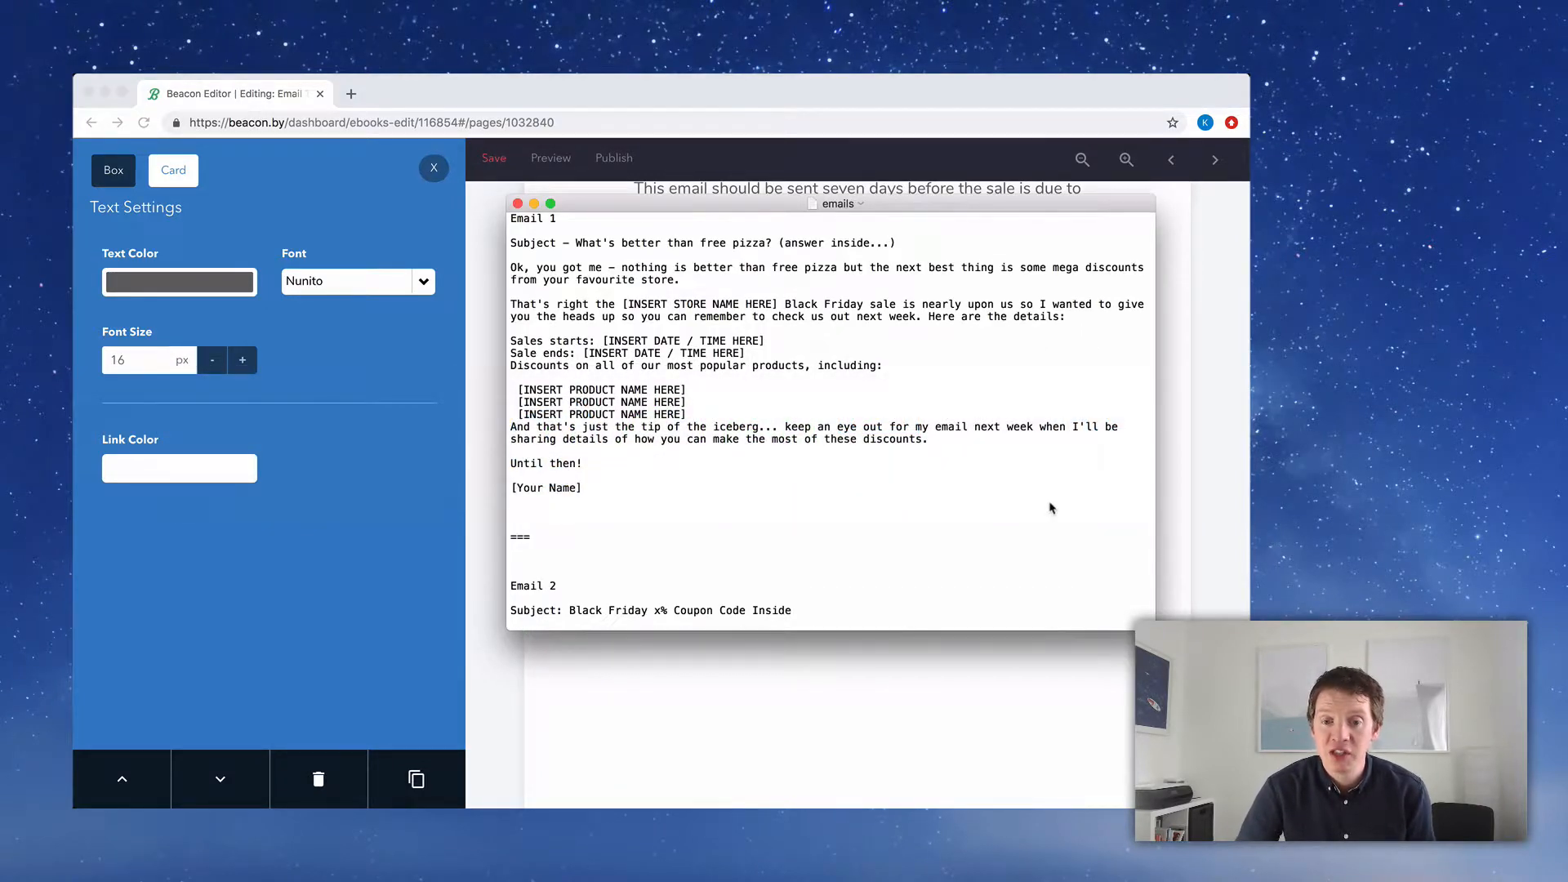
pyautogui.moveTo(610, 498); pyautogui.dragTo(509, 272)
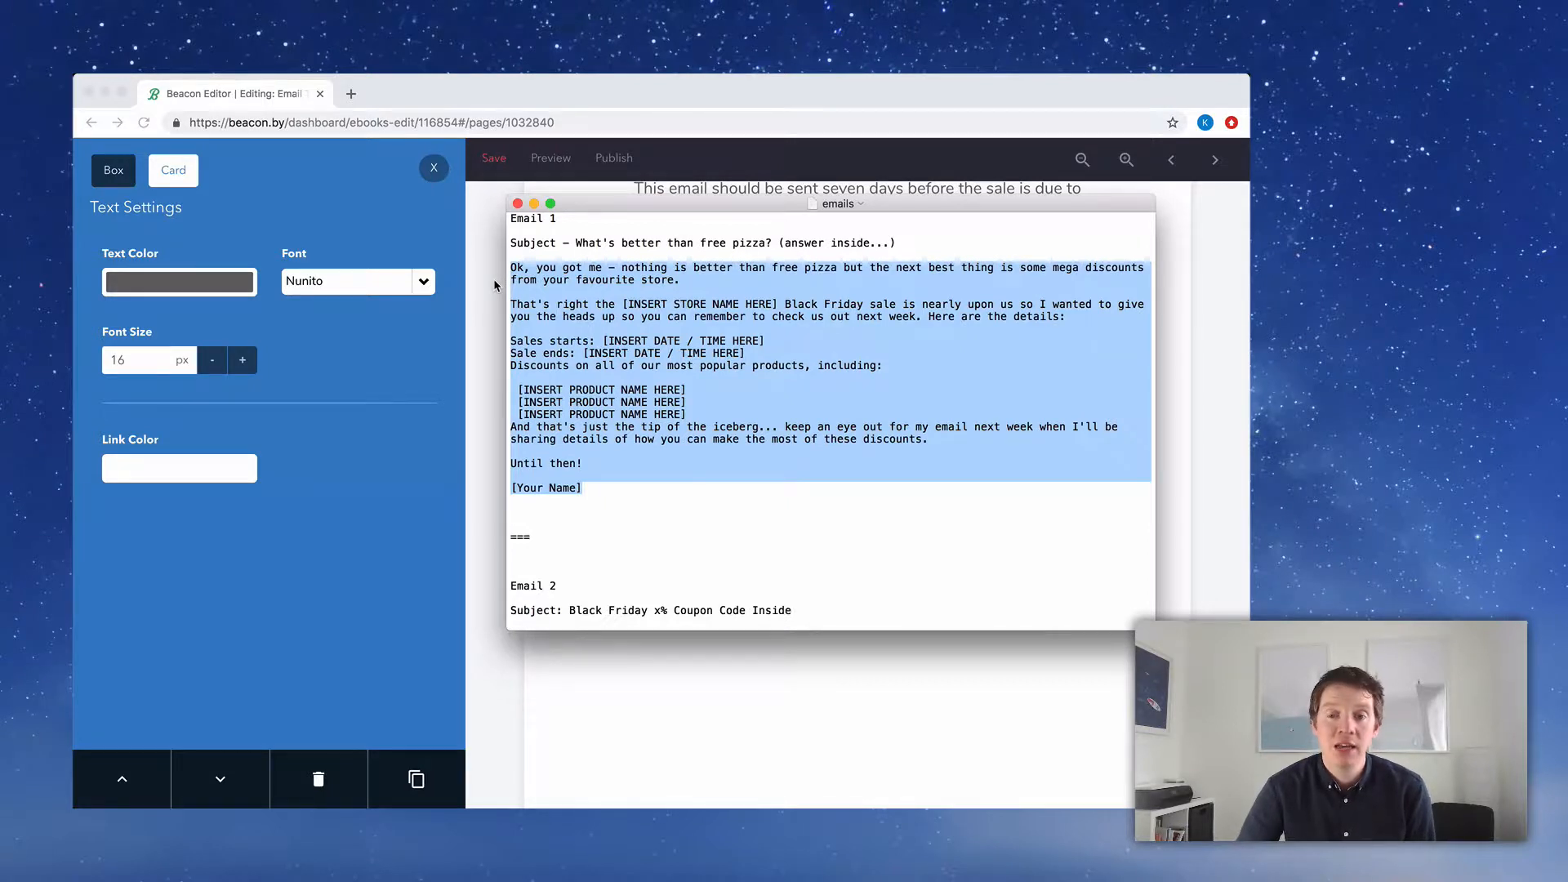
pyautogui.click(493, 278)
# Back in the Beacon editor, replace the Pre-Sale page's whole sample email body with the copied Email 1 text
pyautogui.click(766, 545)
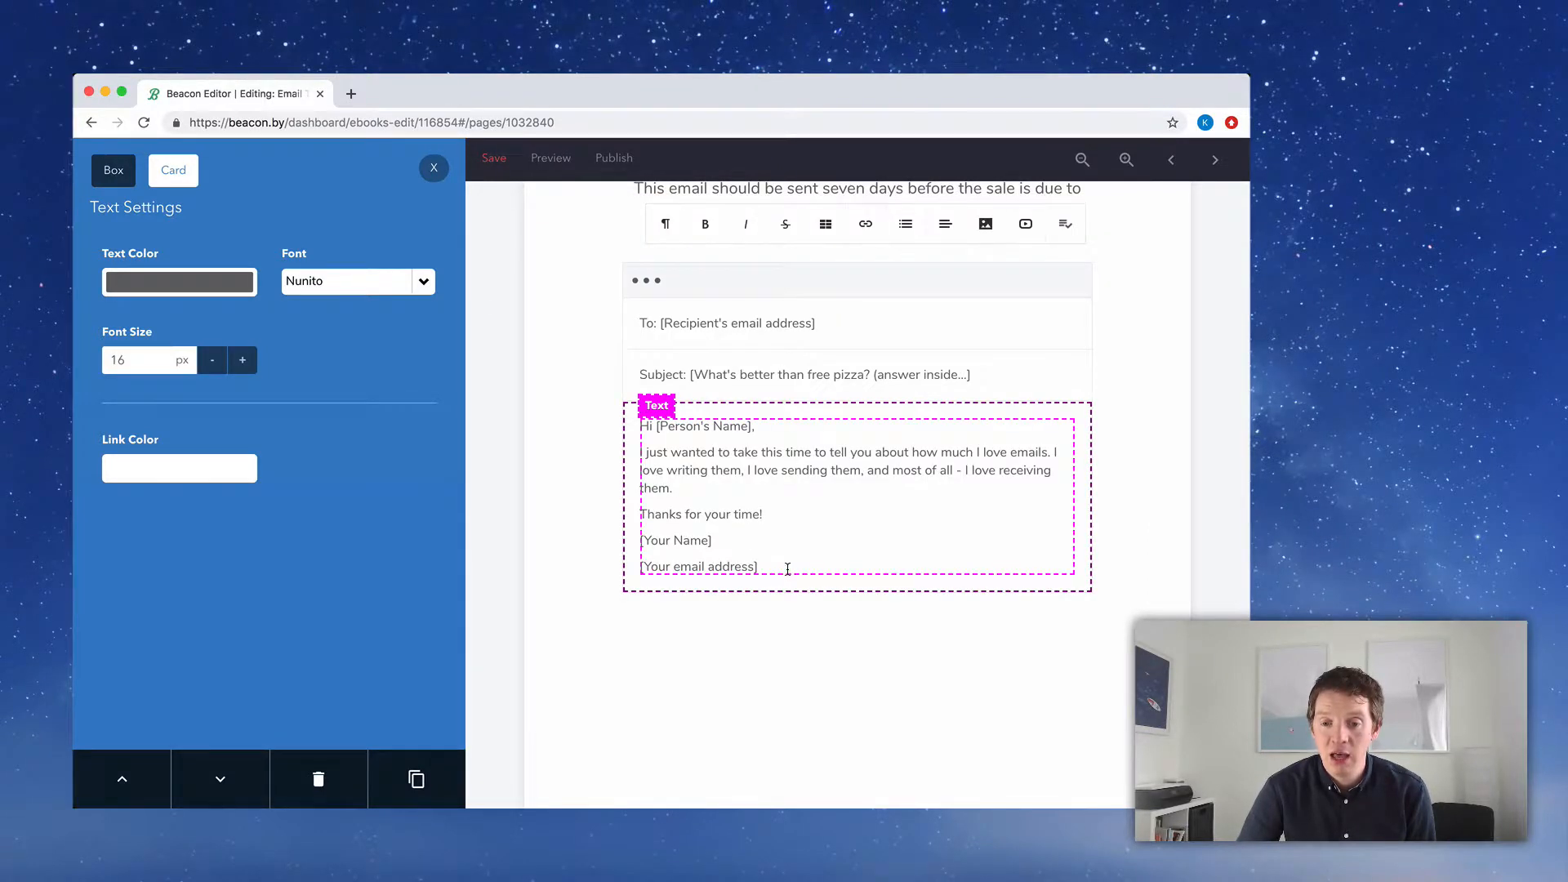
pyautogui.moveTo(787, 568); pyautogui.dragTo(662, 425)
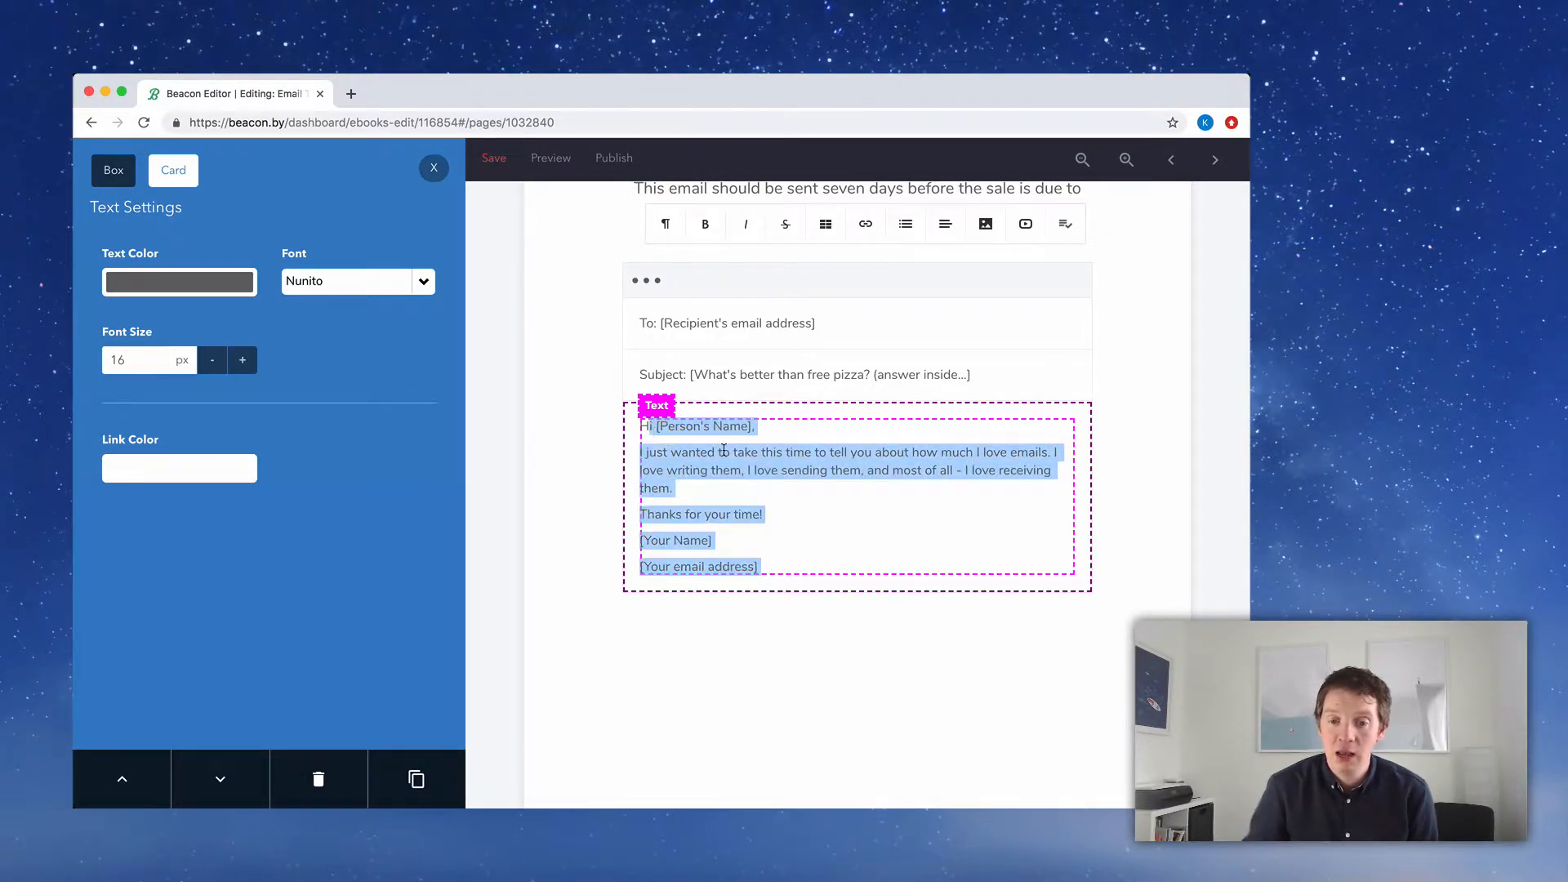
pyautogui.press('BackSpace')
pyautogui.write("Ok, you got me - nothing is better than free pizza but the next best thing is some mega discounts from your favourite store. That's right the [INSERT STORE NAME HERE] Black Friday sale is nearly upon us so I wanted to give you the heads up so you can remember to check us out next week. Here are the details: Sales starts: [INSERT DATE / TIME HERE] Sale ends: [INSERT DATE / TIME HERE] Discounts on all of our most popular products, including: [INSERT PRODUCT NAME HERE] [INSERT PRODUCT NAME HERE] [INSERT PRODUCT NAME HERE] And that's just the tip of the iceberg... keep an eye out for my email next week when I'll be sharing details of how you can make the most of these discounts. Until then! [Your Name]")
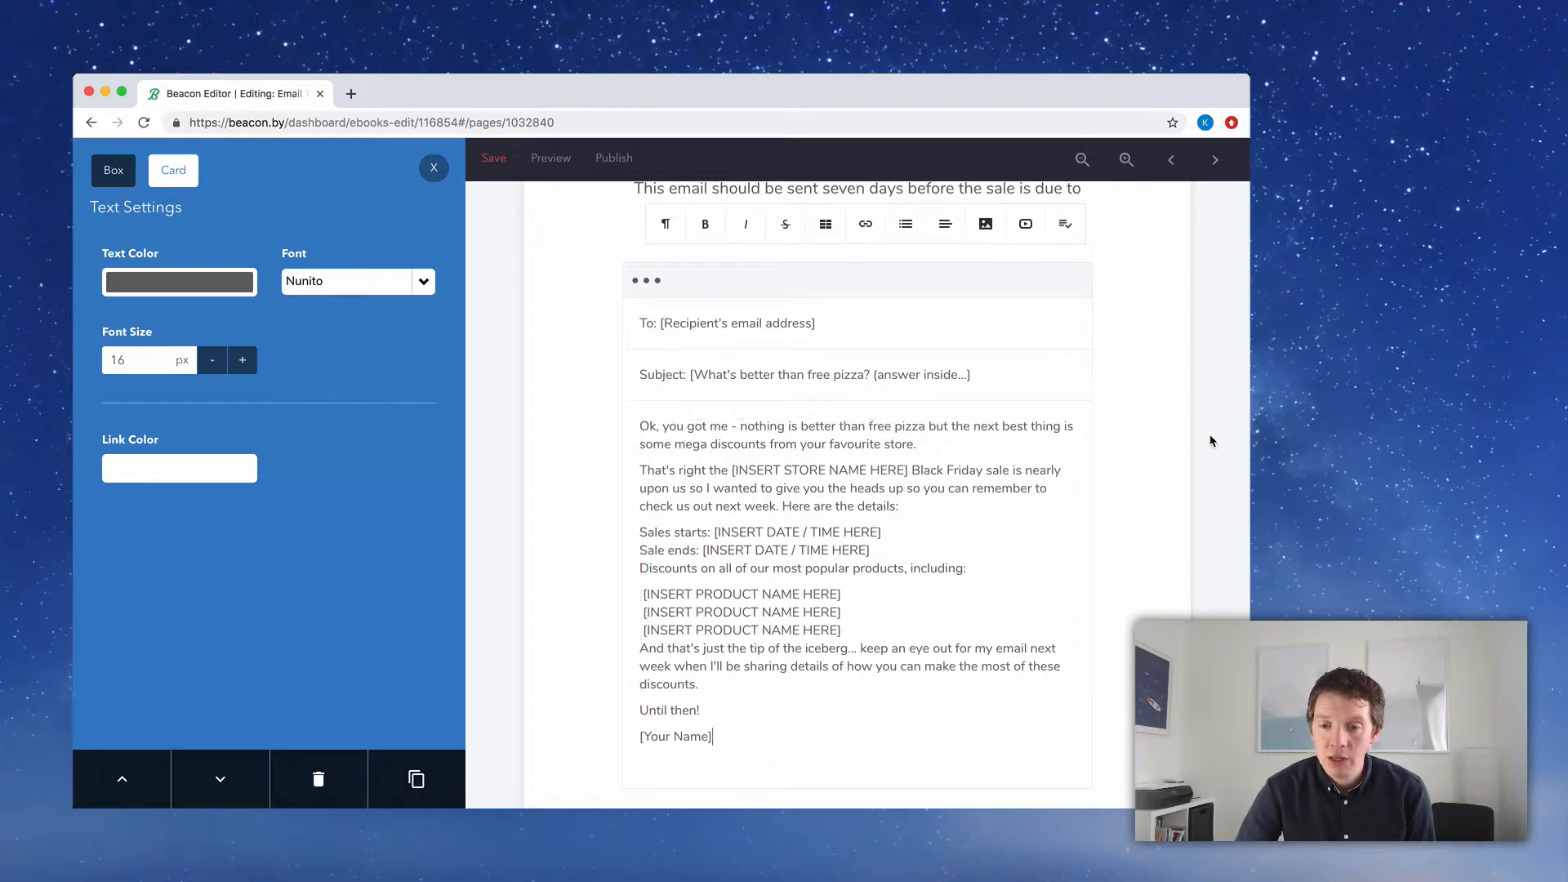
# Review the store name and sale date placeholders in the Pre-Sale email body
pyautogui.scroll(-1, 1203, 441)
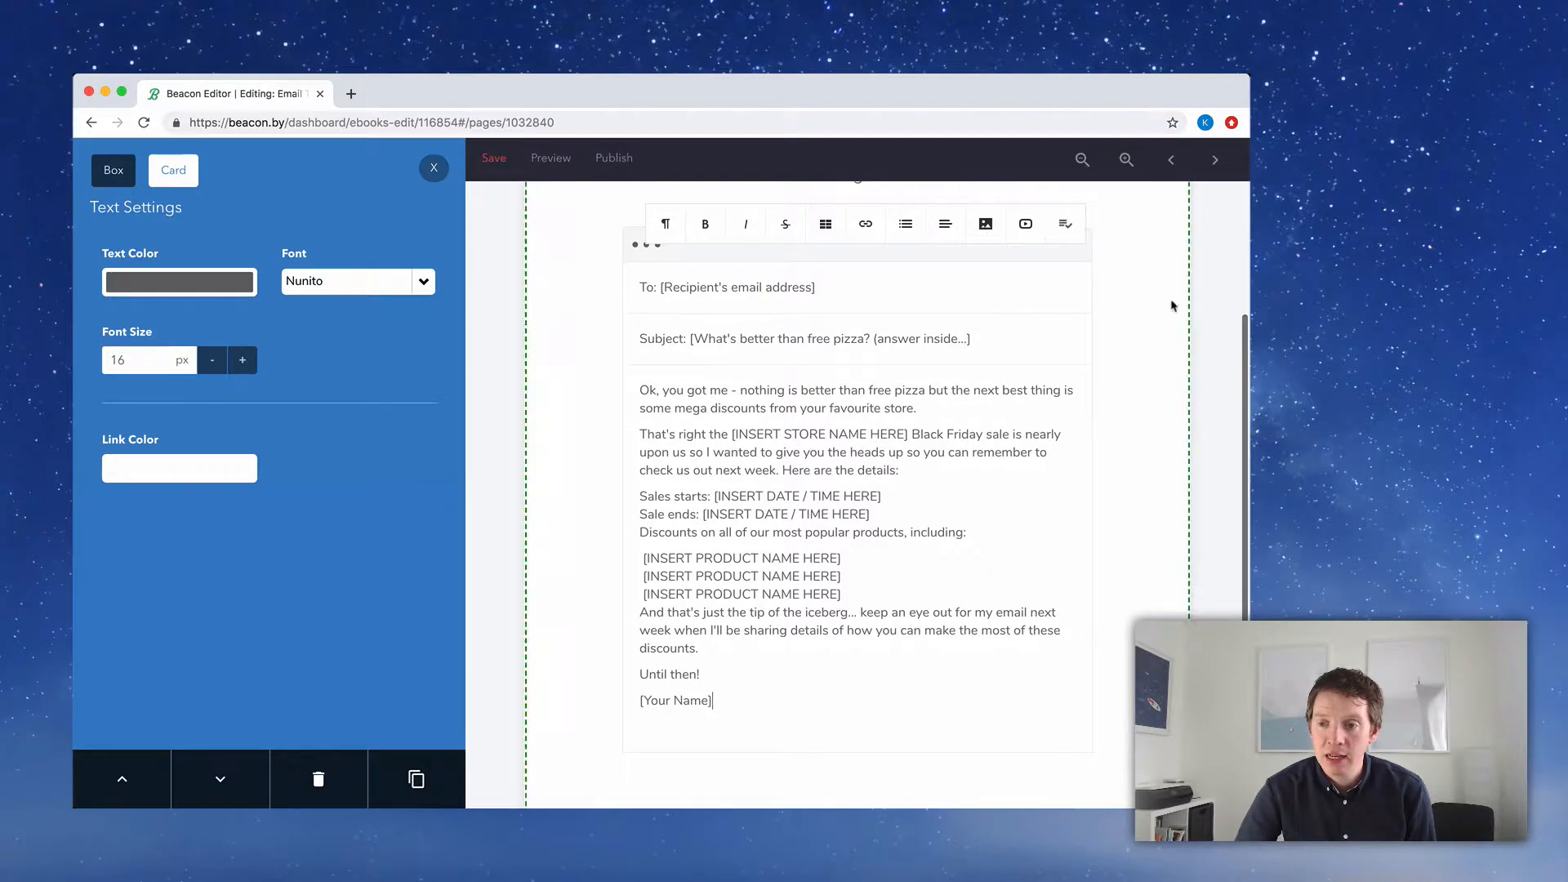
pyautogui.click(1128, 162)
pyautogui.scroll(-3, 1198, 348)
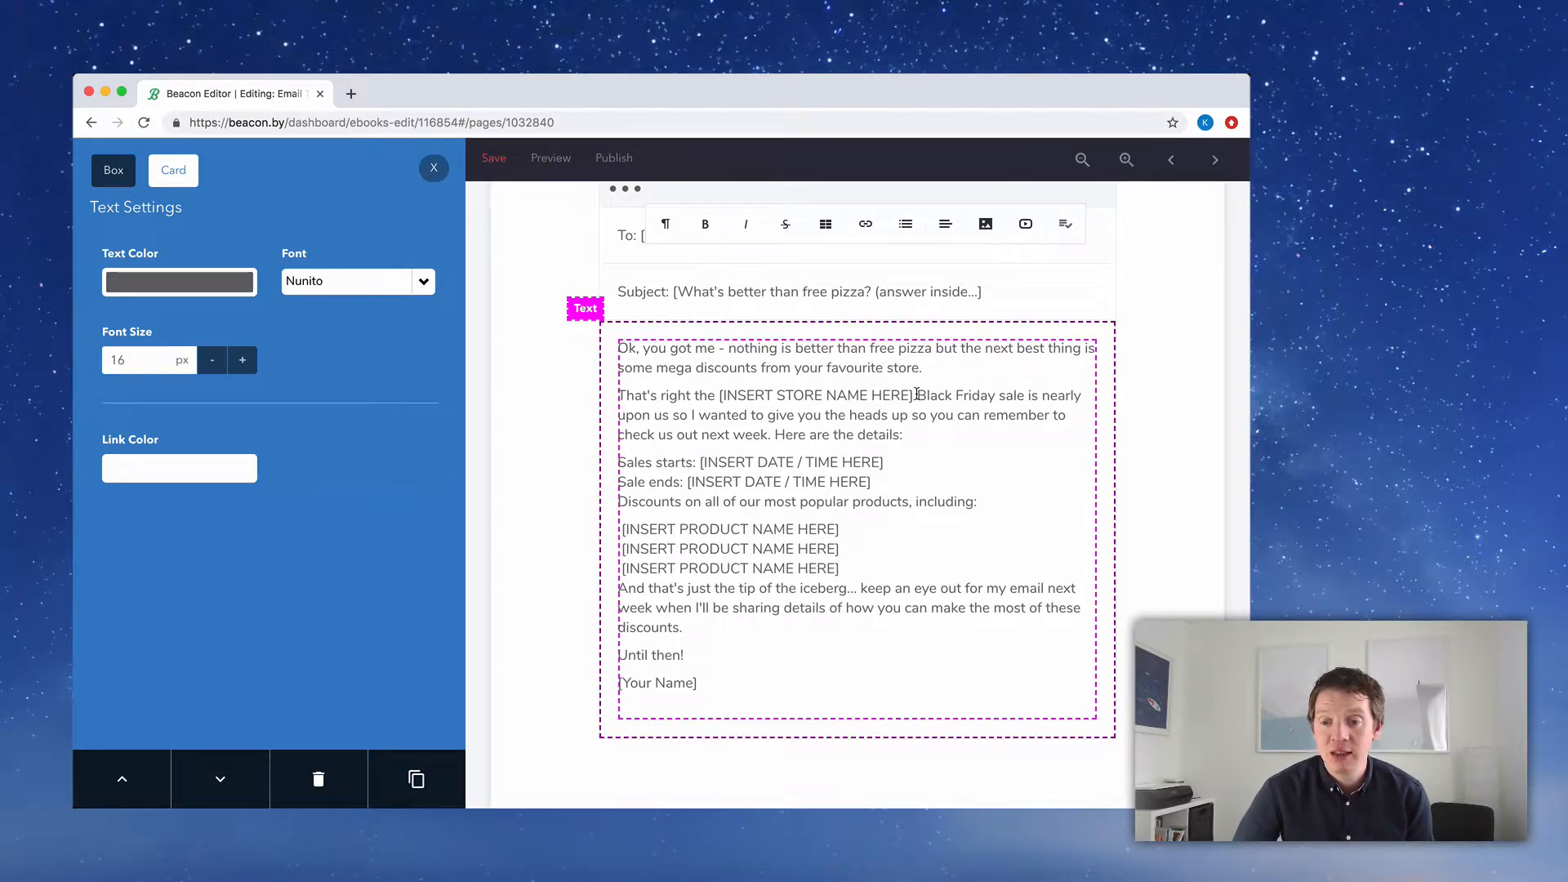
pyautogui.moveTo(913, 396); pyautogui.dragTo(719, 396)
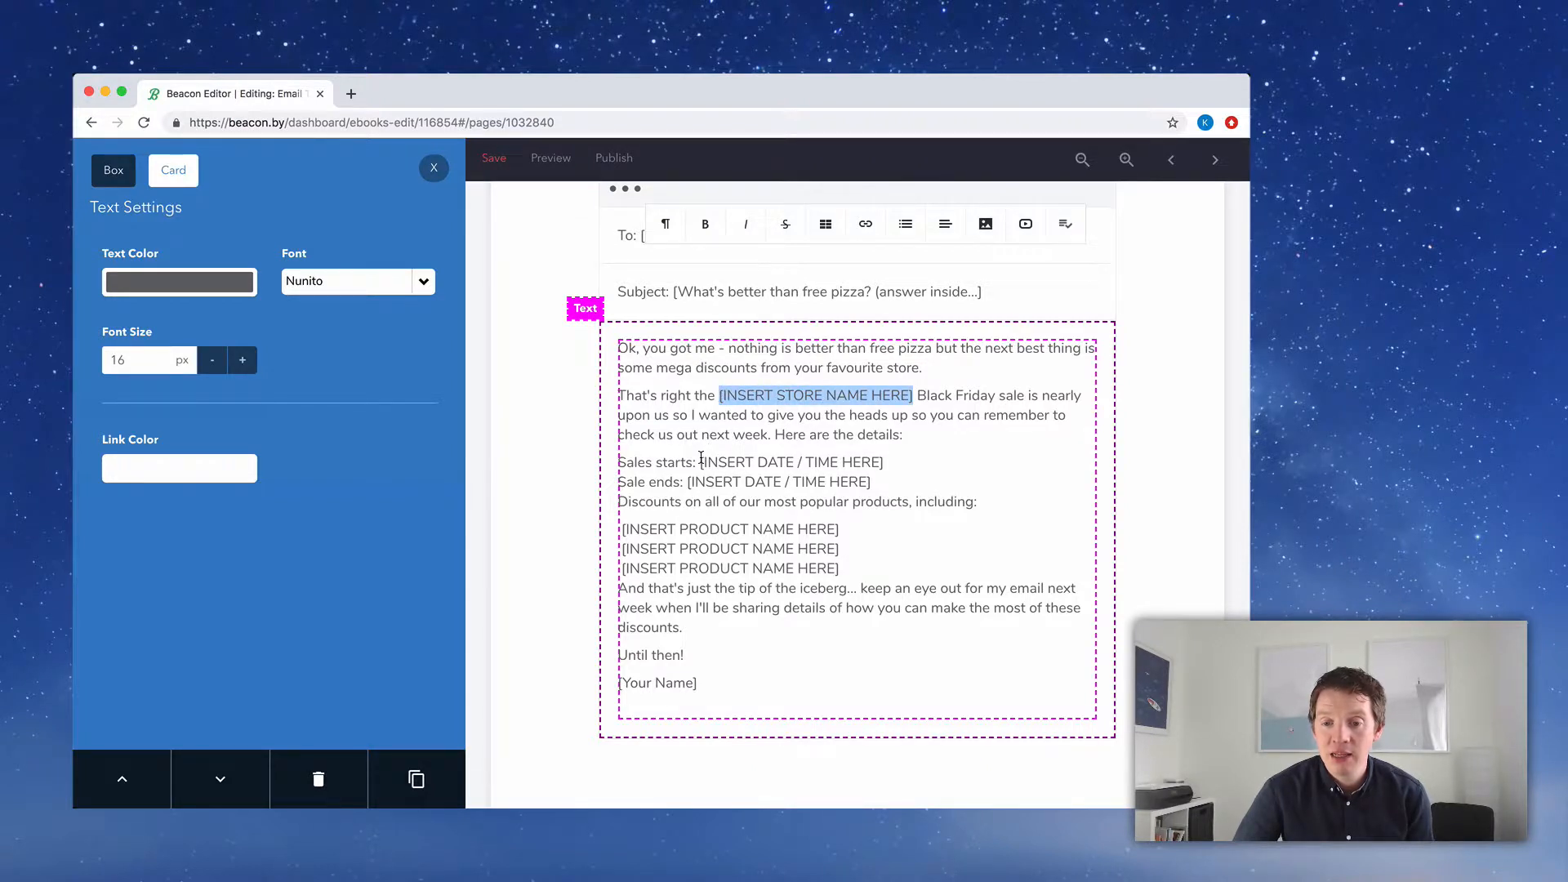
pyautogui.moveTo(699, 462)
pyautogui.mouseDown()
pyautogui.moveTo(882, 461)
pyautogui.moveTo(869, 482)
pyautogui.moveTo(688, 482)
pyautogui.mouseUp()
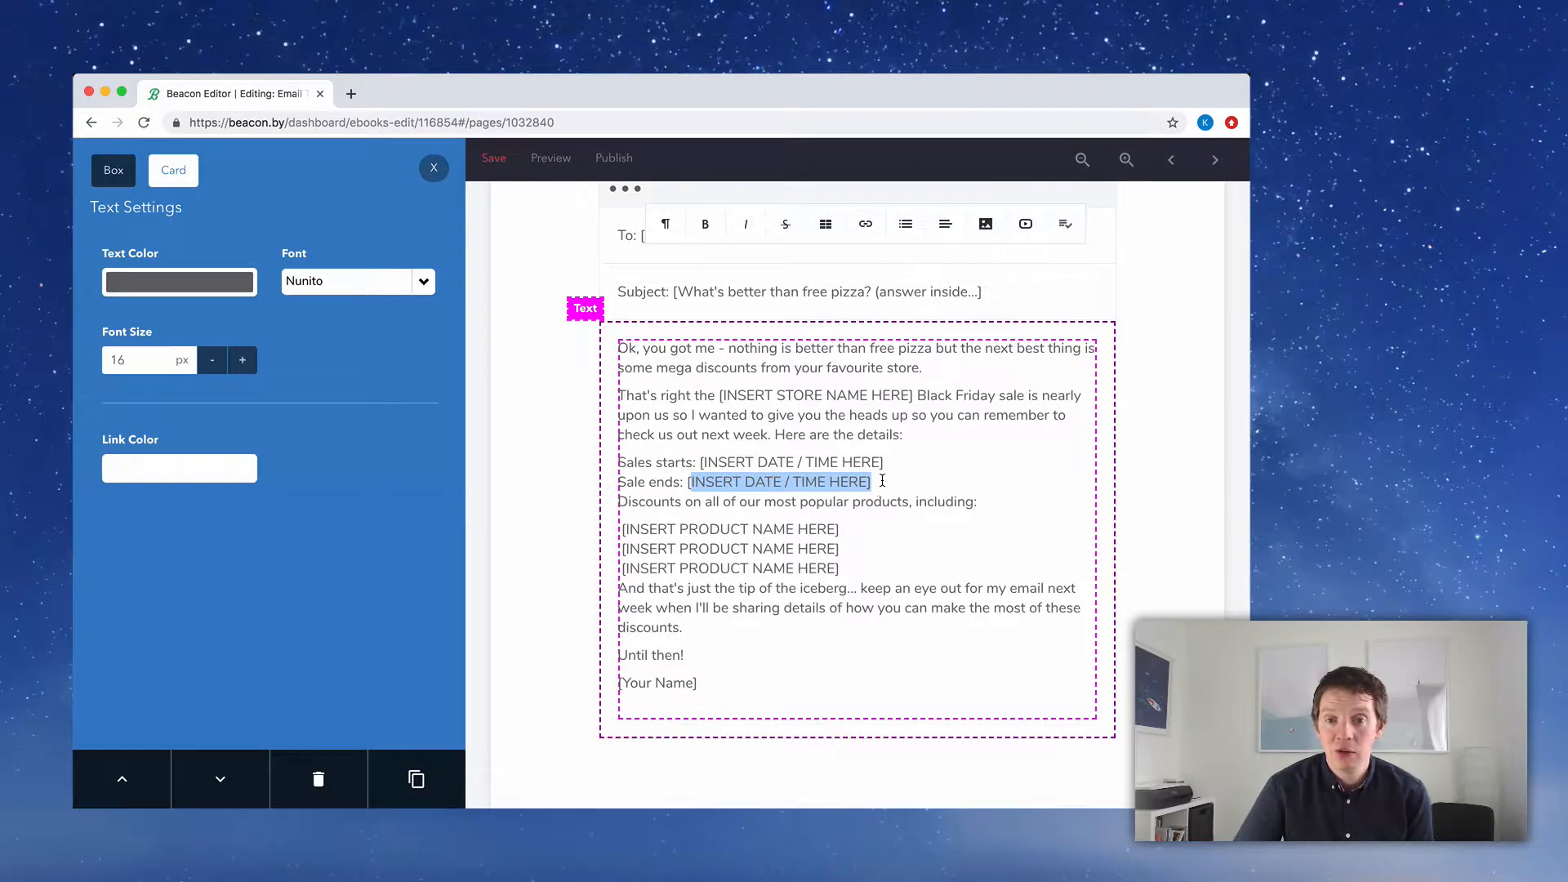
# Close the text settings to return to the page list and save the Pre-Sale page
pyautogui.click(436, 171)
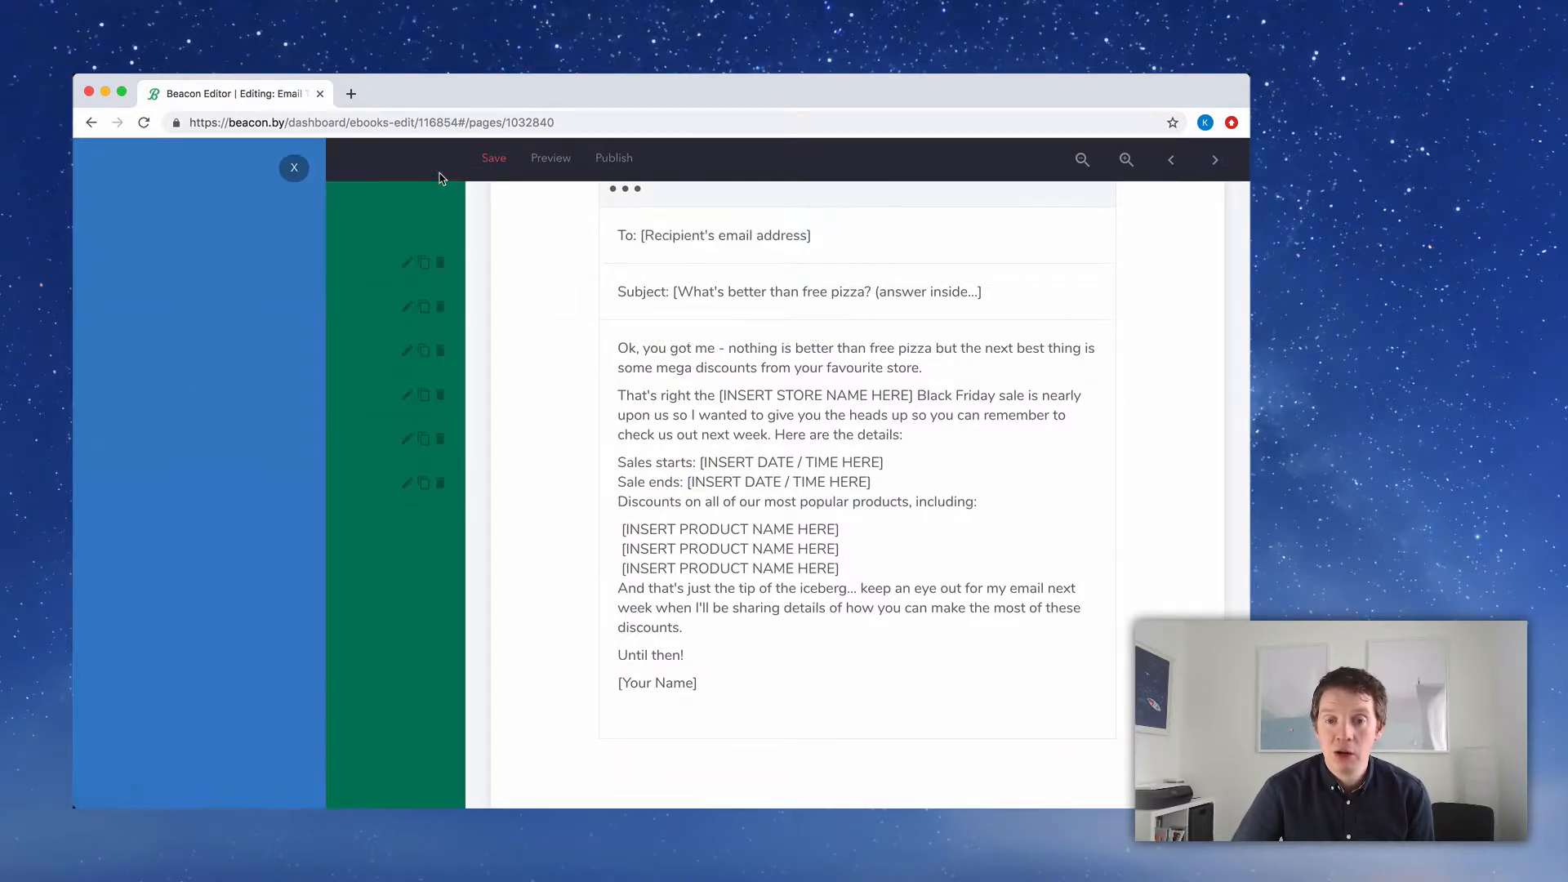
pyautogui.click(1081, 160)
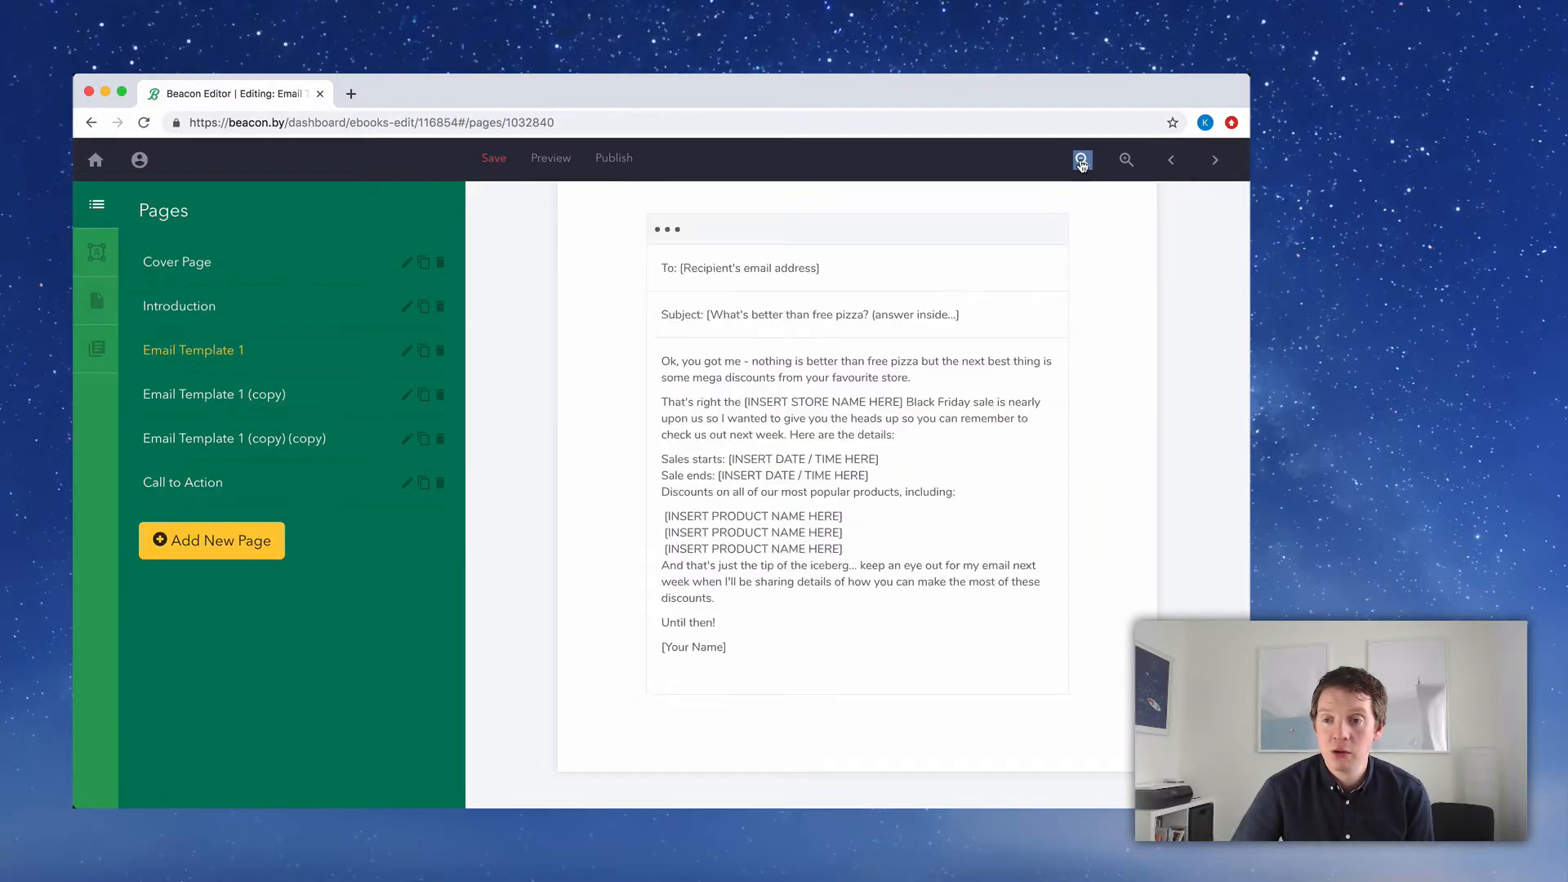
pyautogui.click(1081, 161)
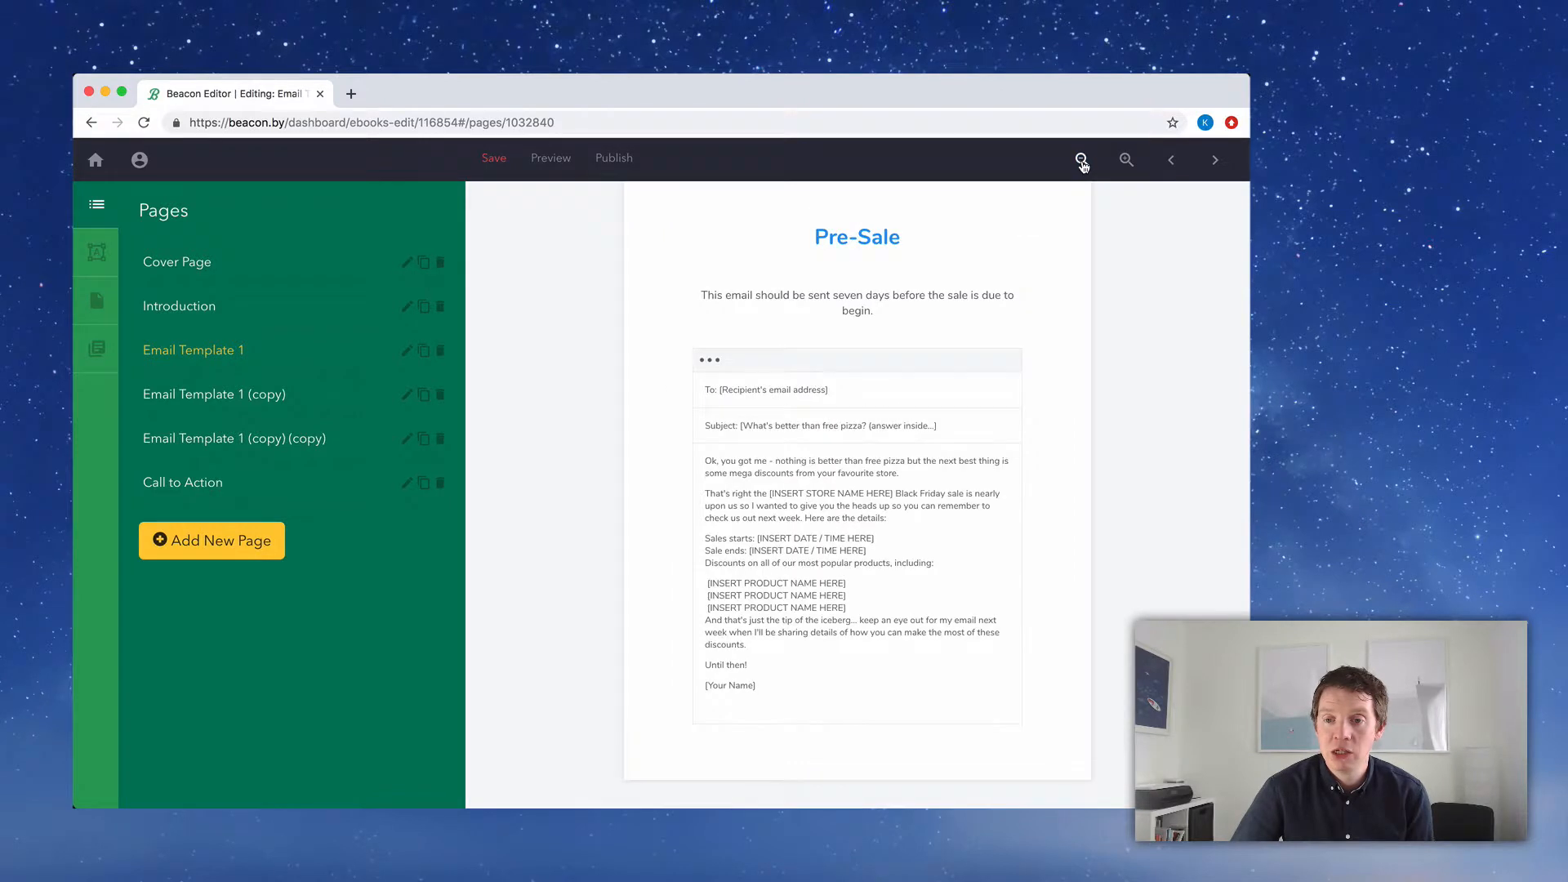
pyautogui.click(493, 157)
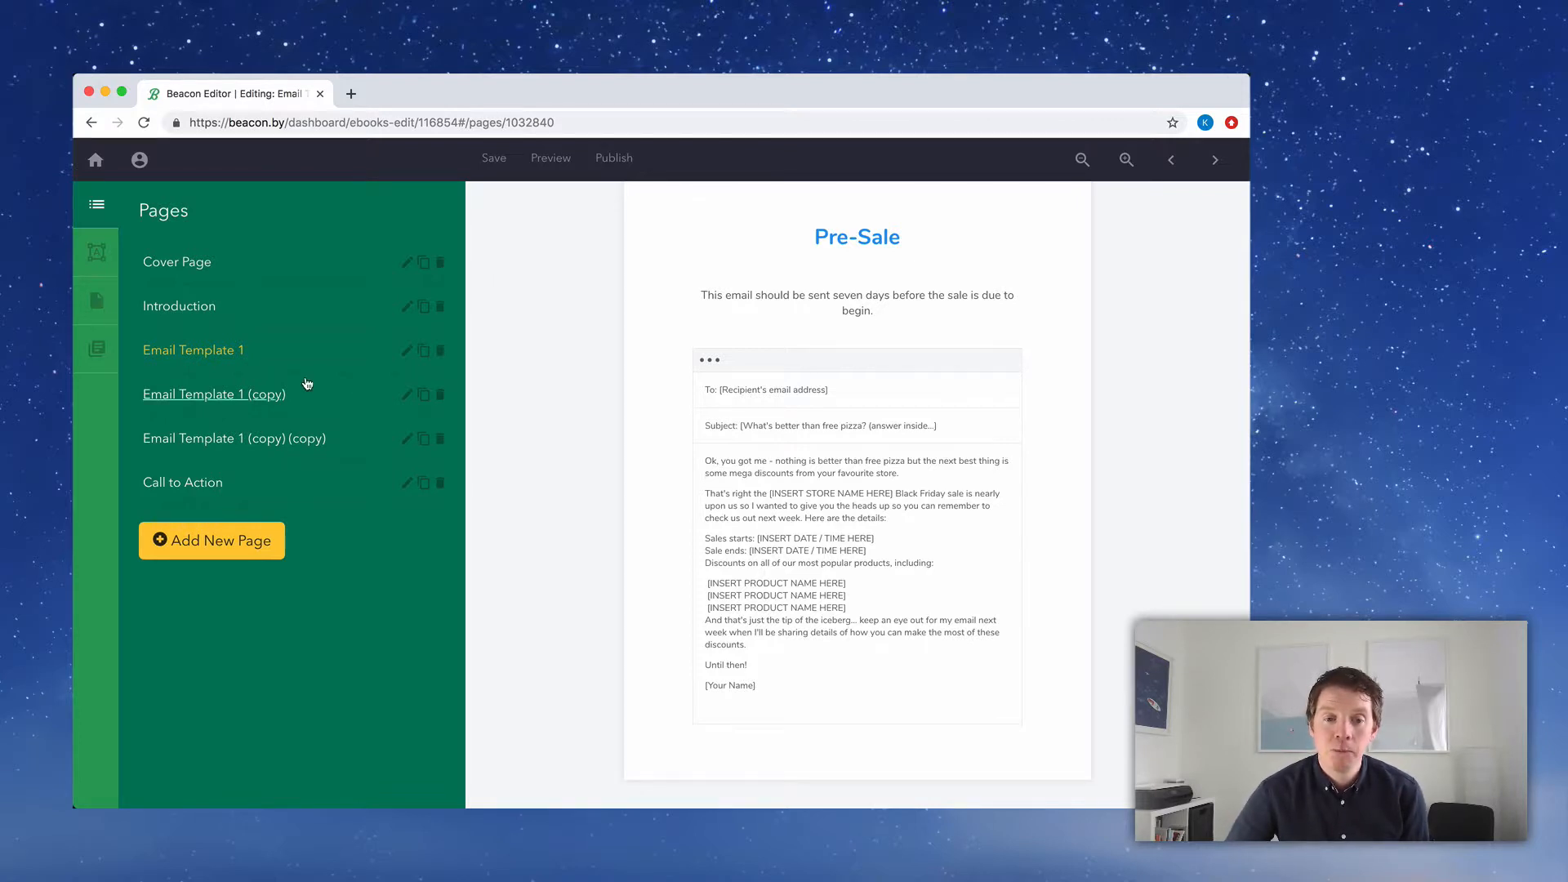
# Open the Email Template 1 (copy) page and replace its headline with "Sale Opens", making it bold and centred
pyautogui.click(304, 395)
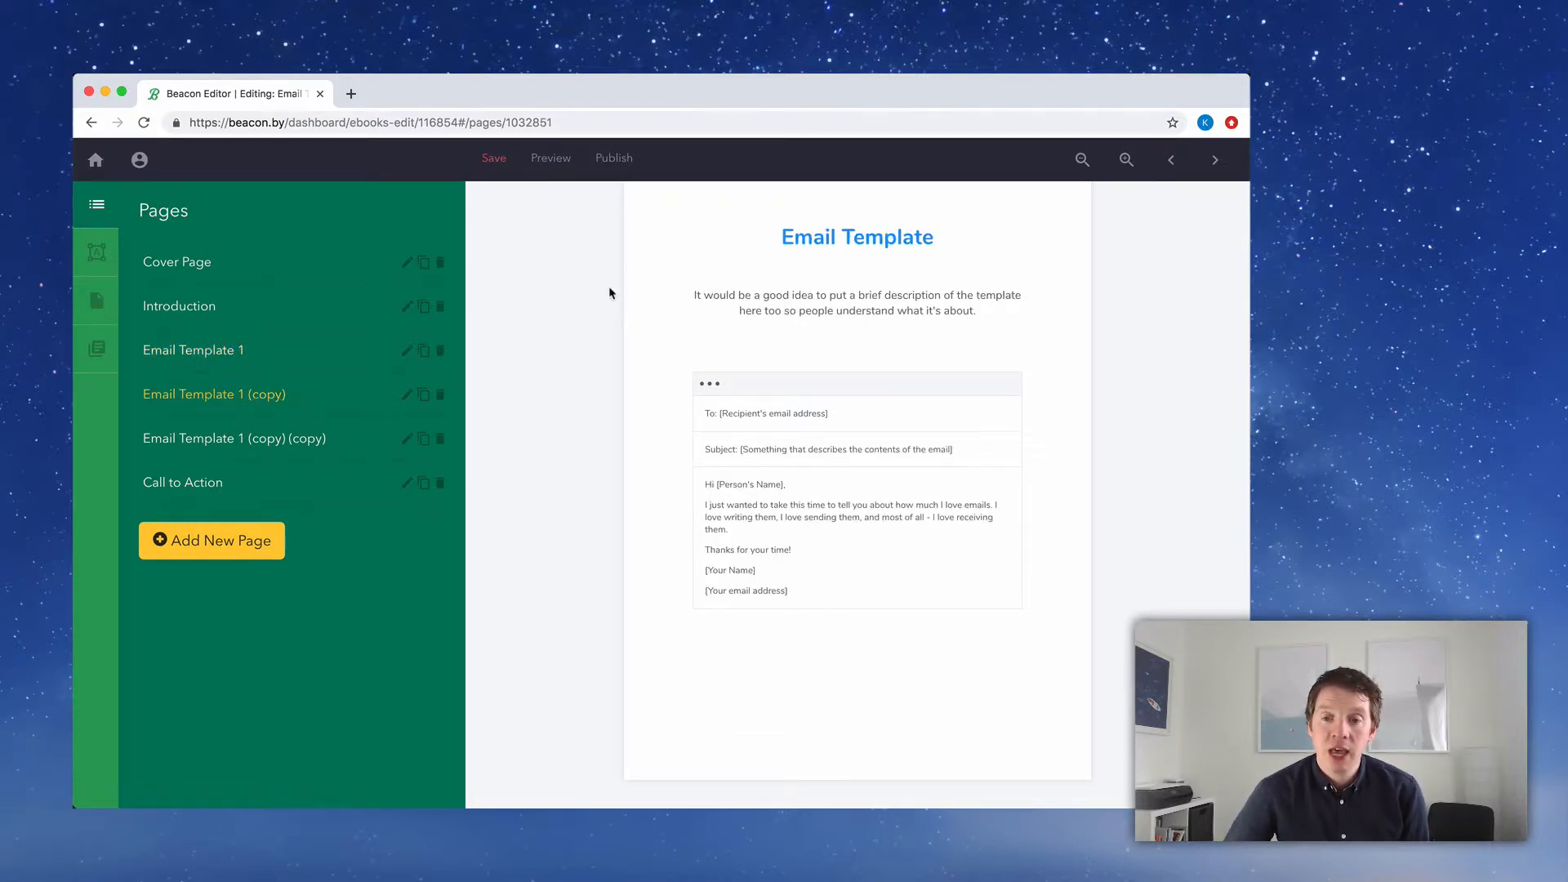
pyautogui.click(912, 239)
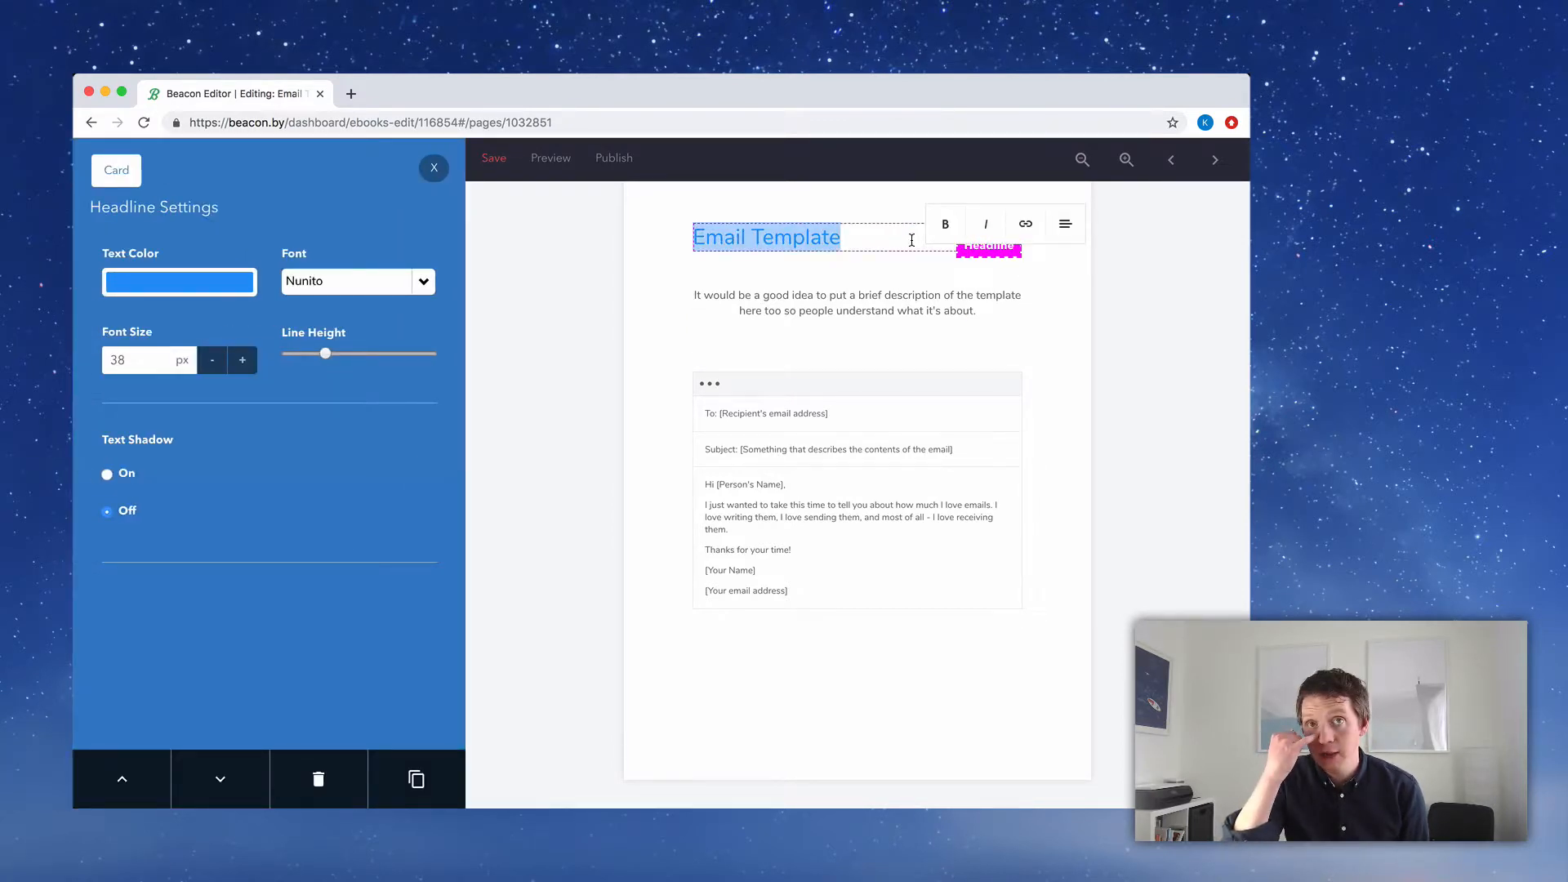
pyautogui.write('Sale o')
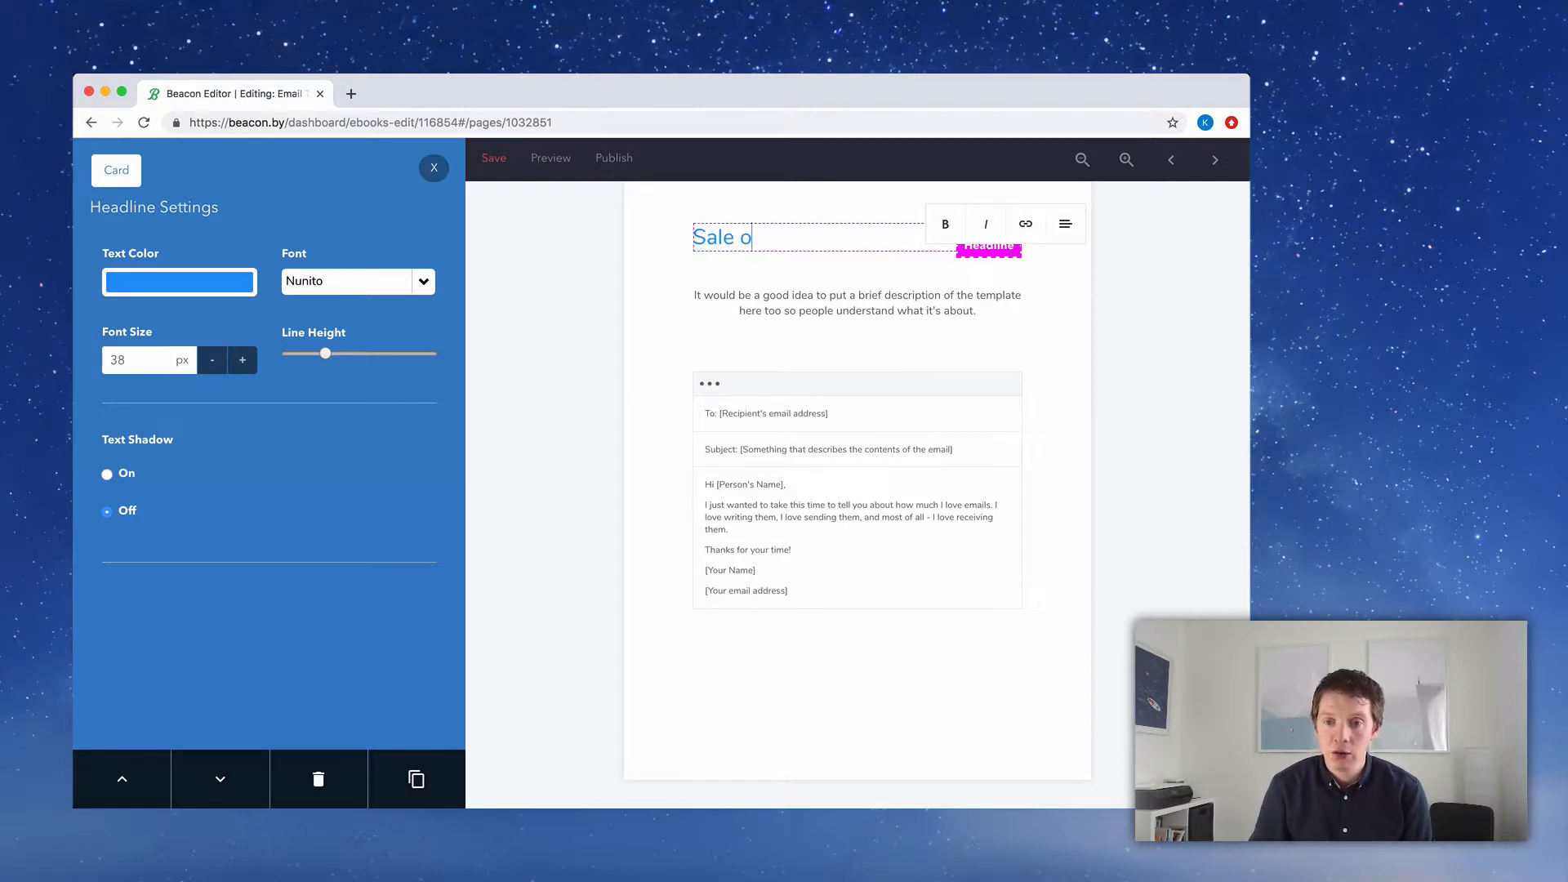
pyautogui.press('BackSpace')
pyautogui.write('Opens')
pyautogui.press('super+a')
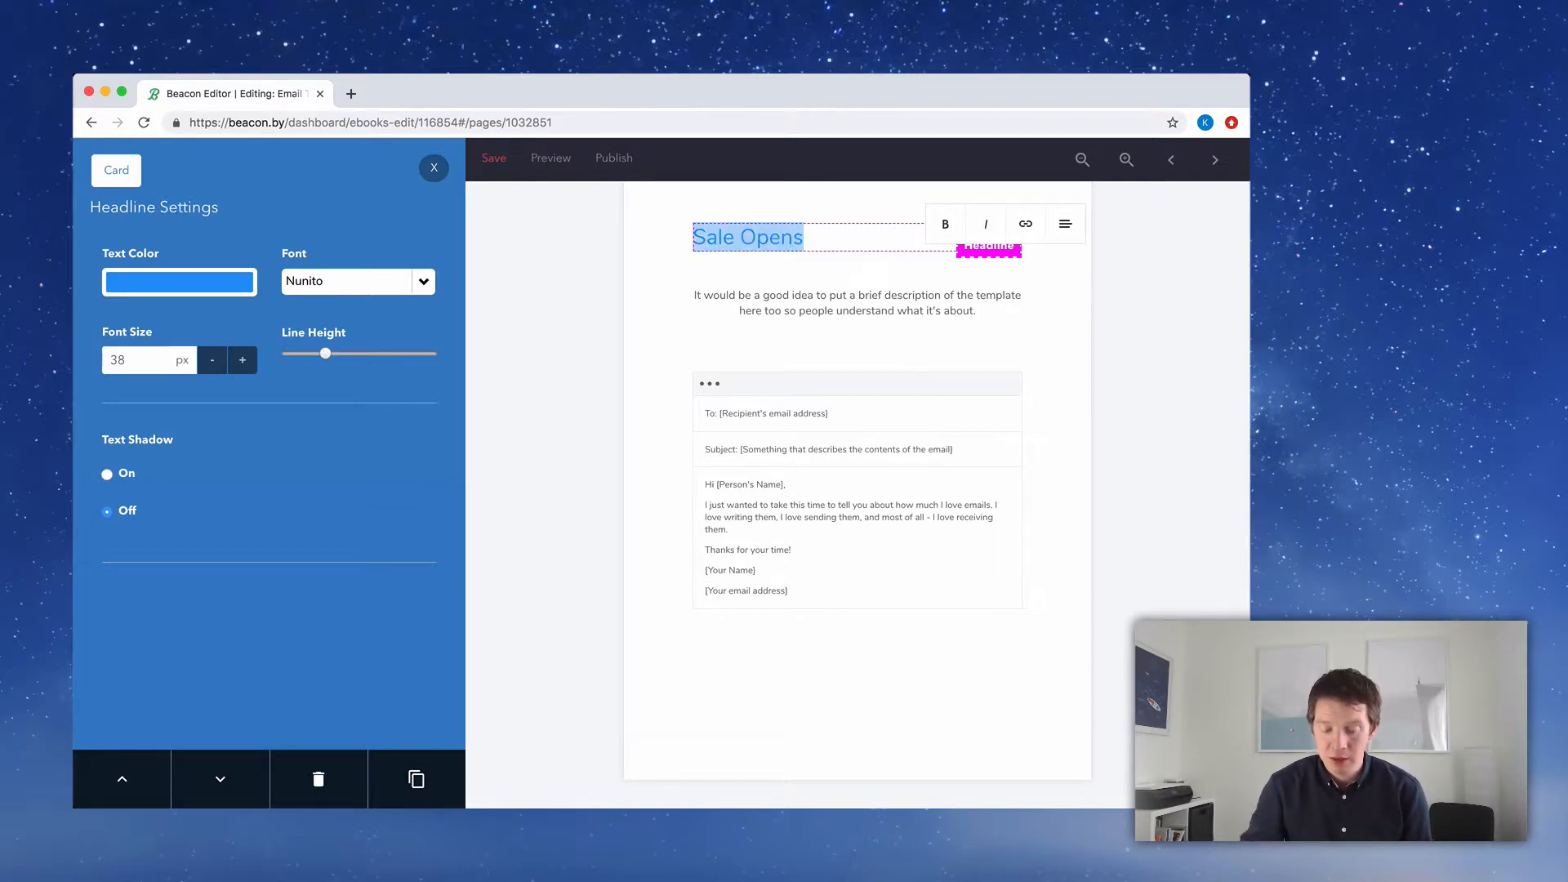
pyautogui.click(941, 228)
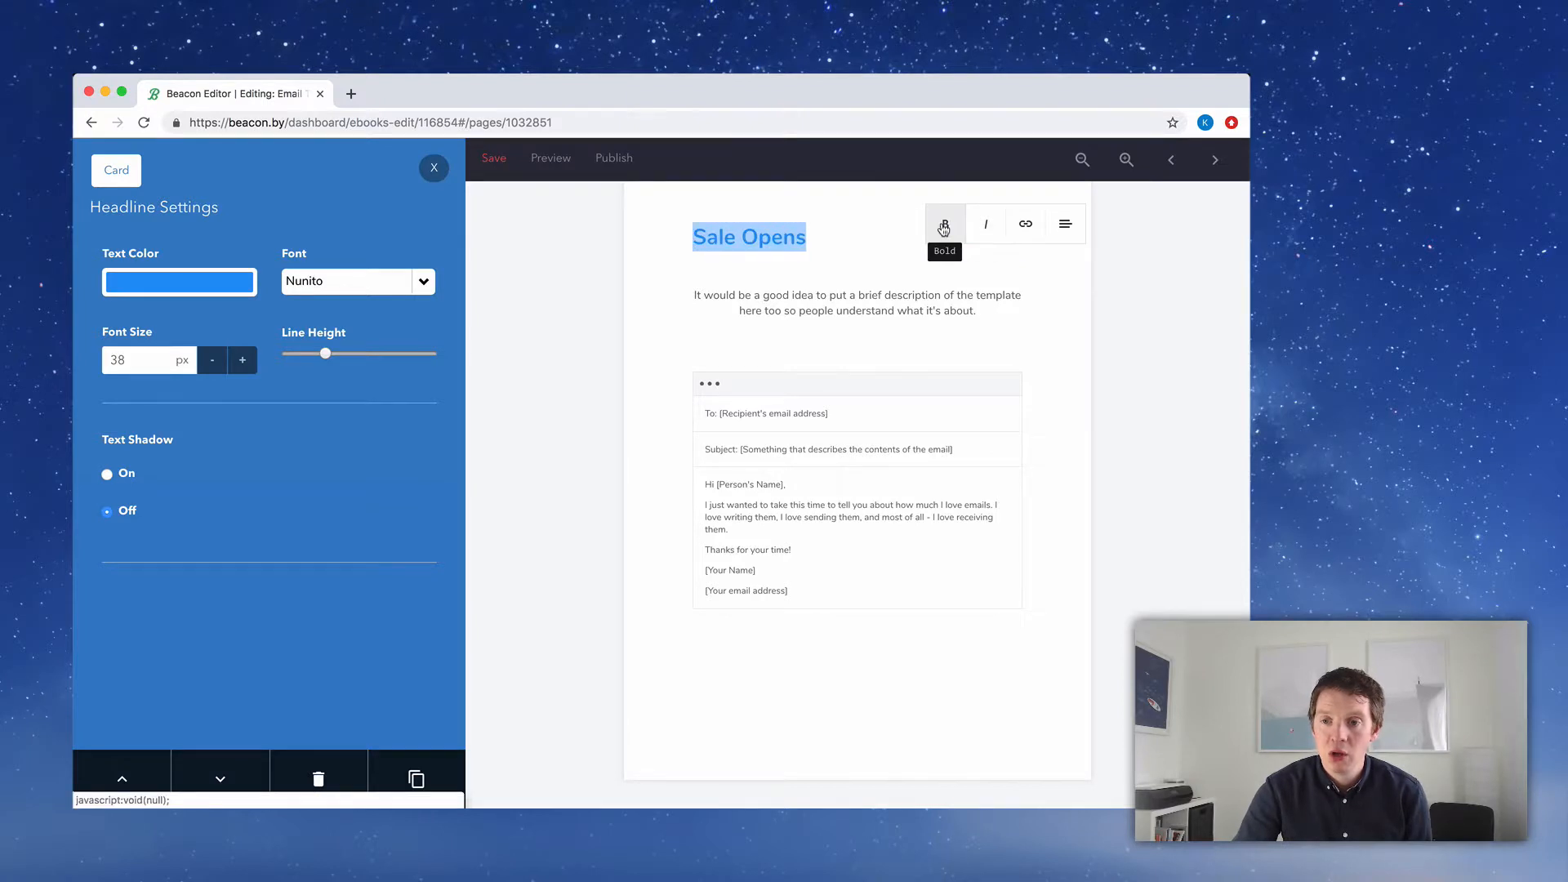
pyautogui.click(1068, 227)
pyautogui.click(1089, 298)
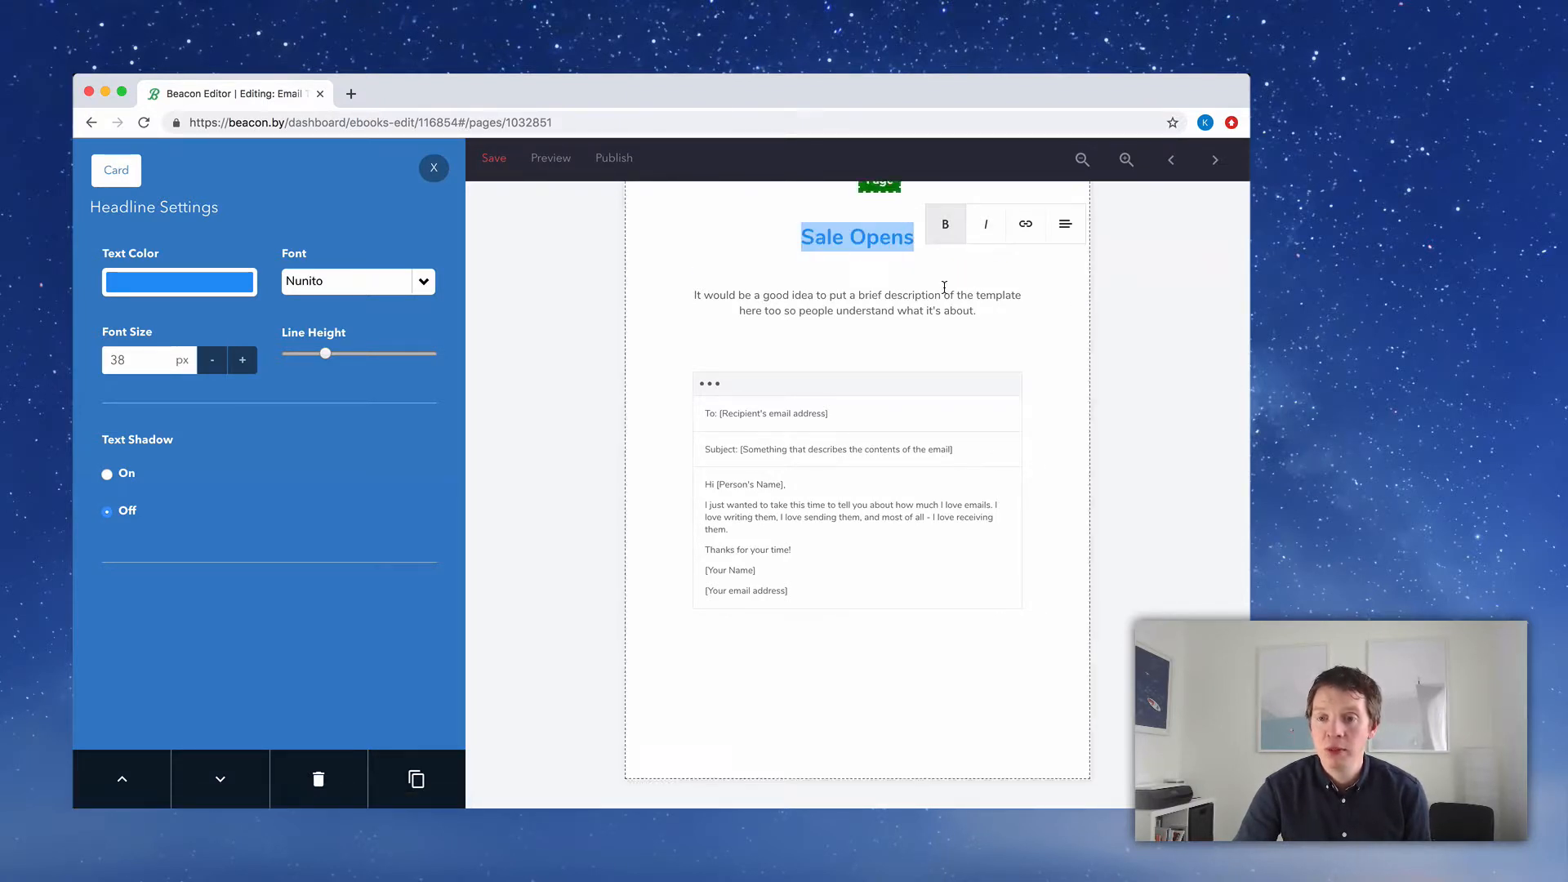
# Replace the description under Sale Opens with "This email should be sent the morning of Black Friday - when your sale has started."
pyautogui.tripleClick(931, 304)
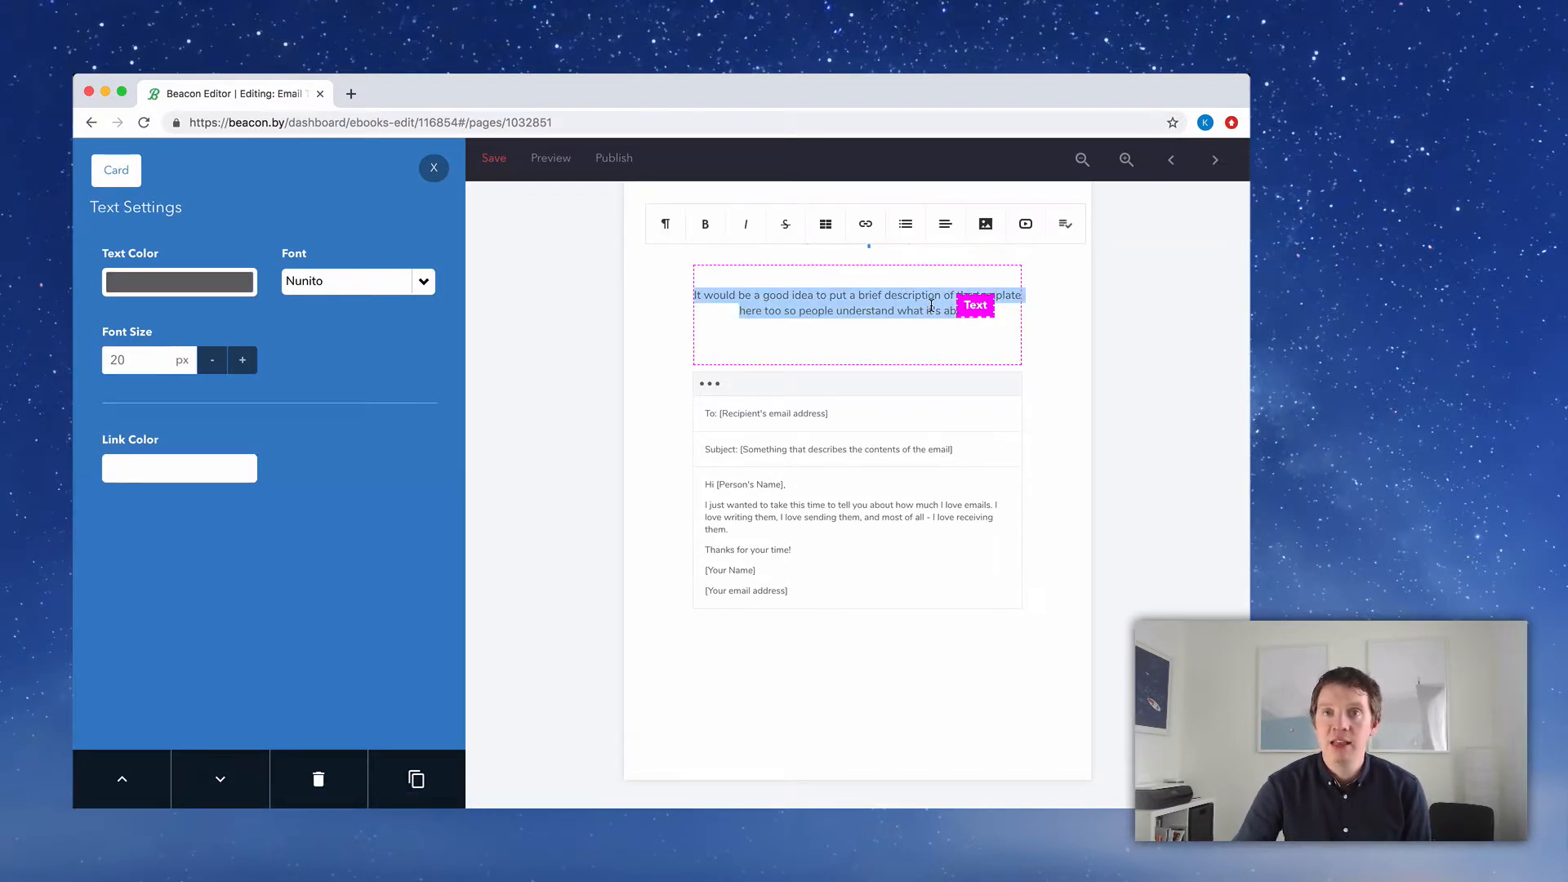
pyautogui.write('This email should be sent the morning of Black Friday - when your sale has started.')
pyautogui.click(1179, 294)
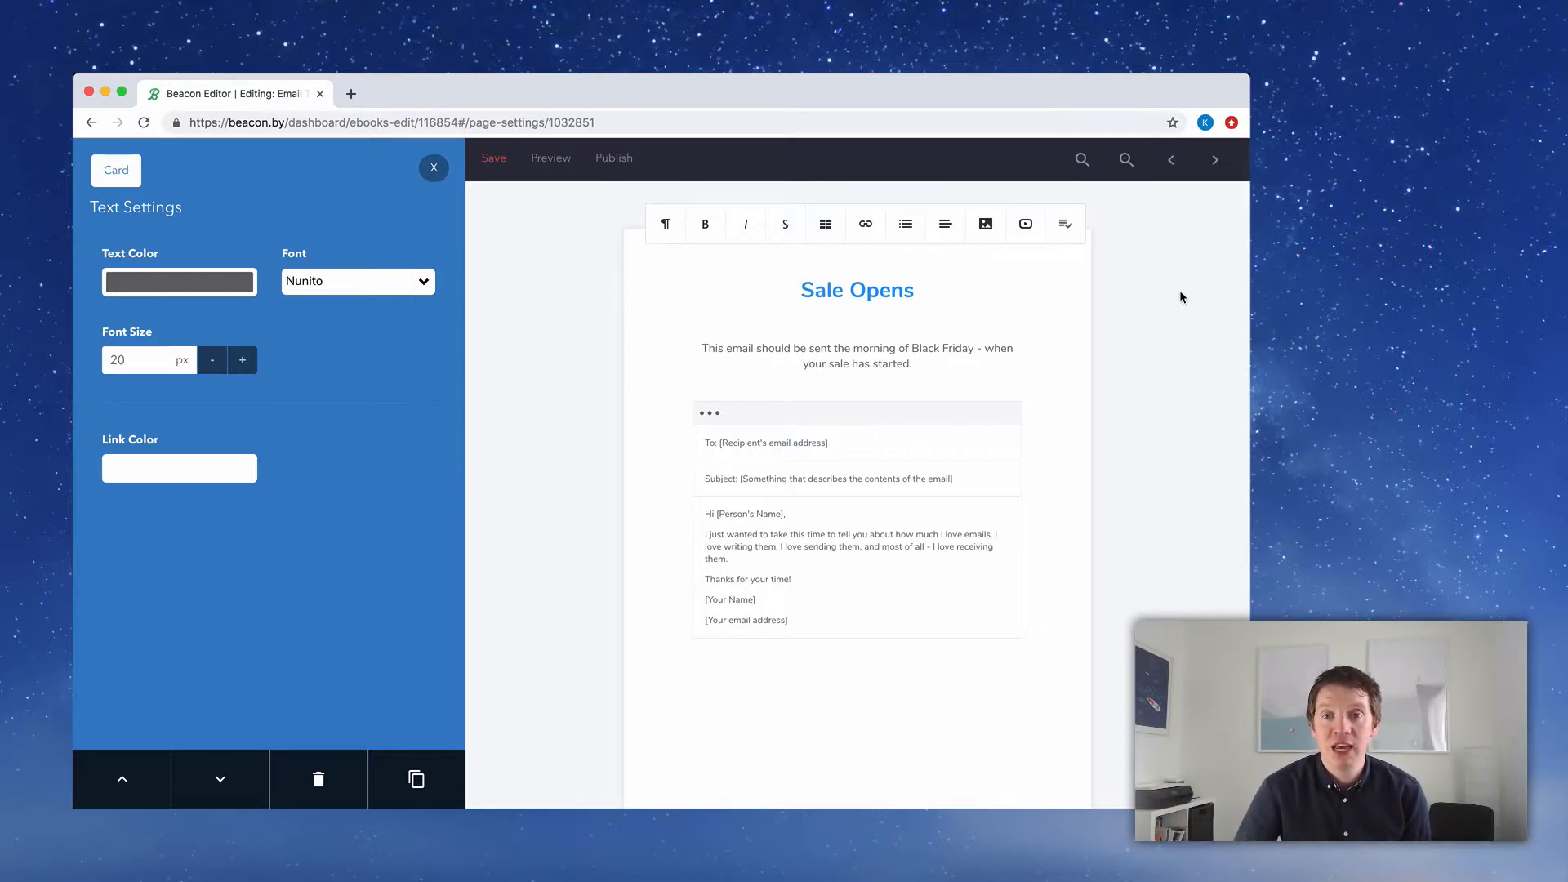
# Switch to the emails text document and copy the Email 2 body, from "When I emailed last week" through "[Your Name]"
pyautogui.click(1127, 161)
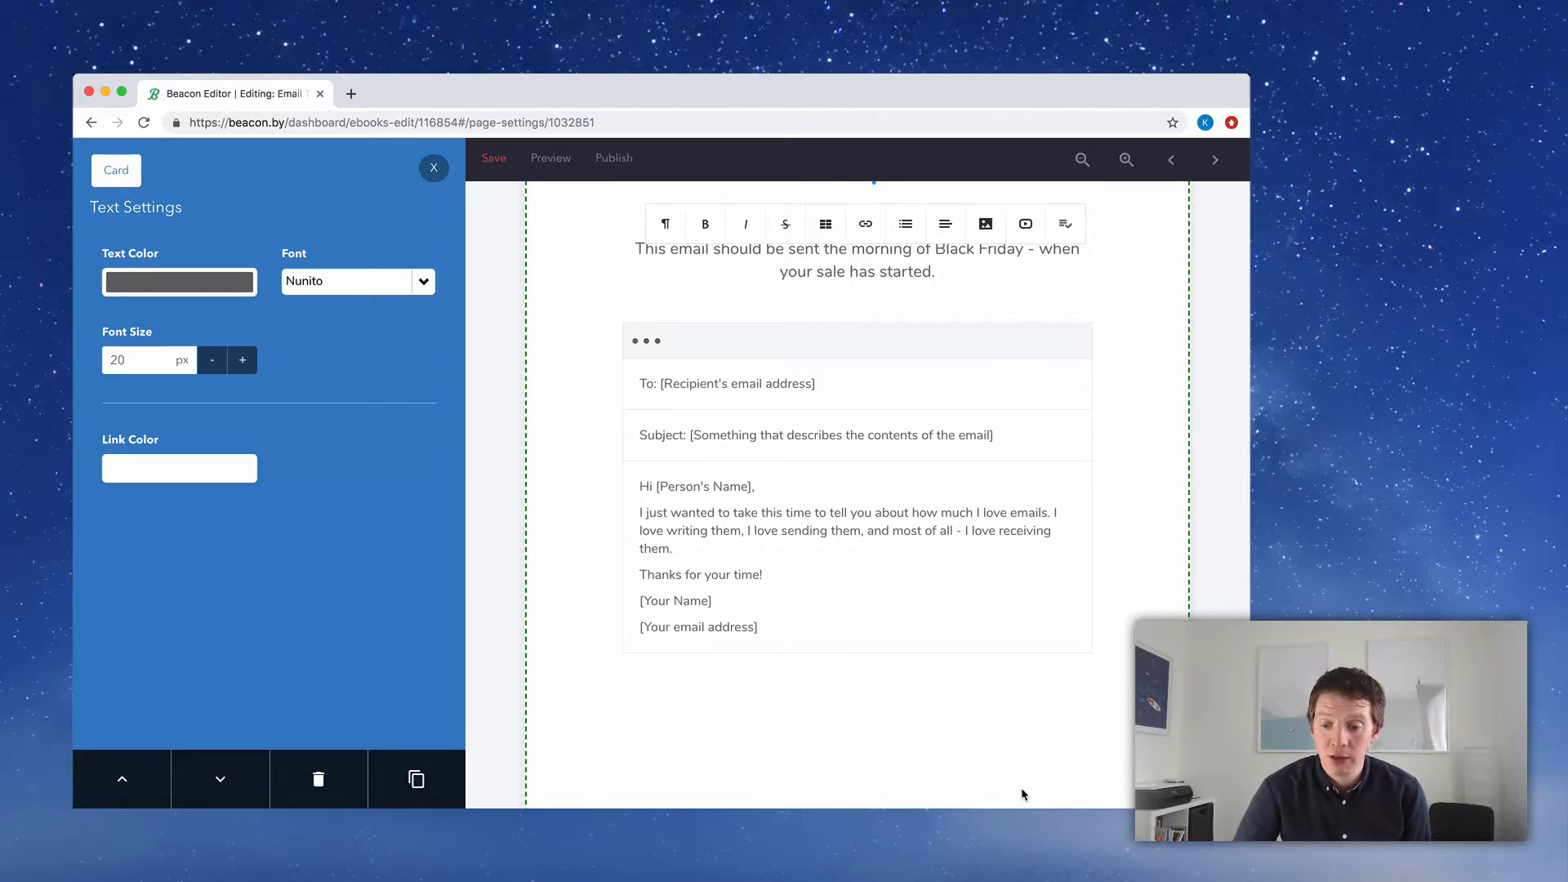
pyautogui.moveTo(1037, 813)
pyautogui.click(1141, 788)
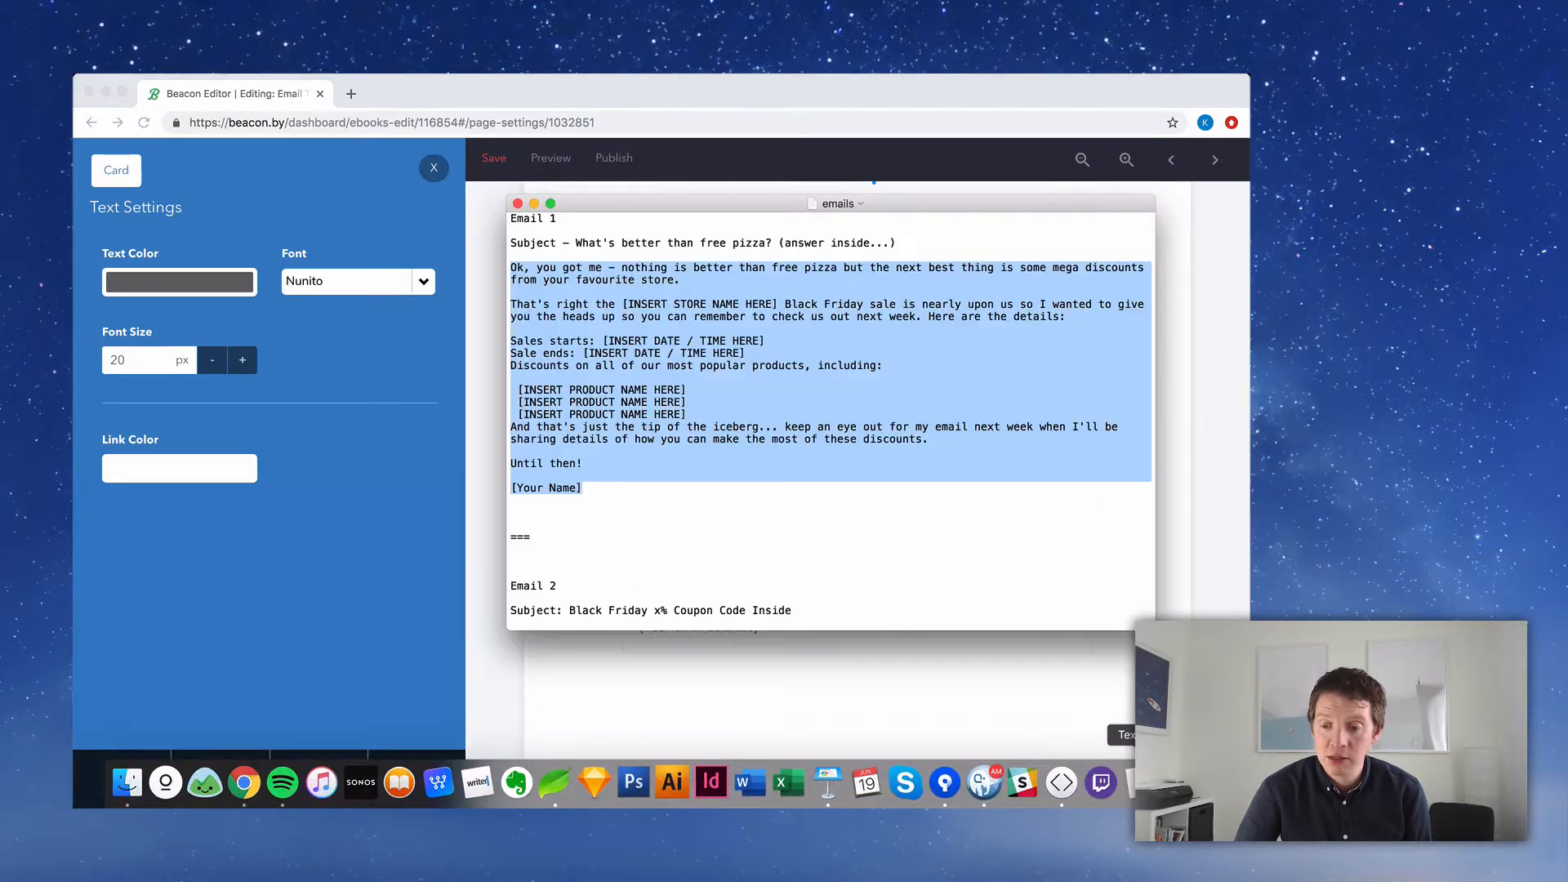
pyautogui.scroll(-5, 815, 493)
pyautogui.scroll(-3, 811, 485)
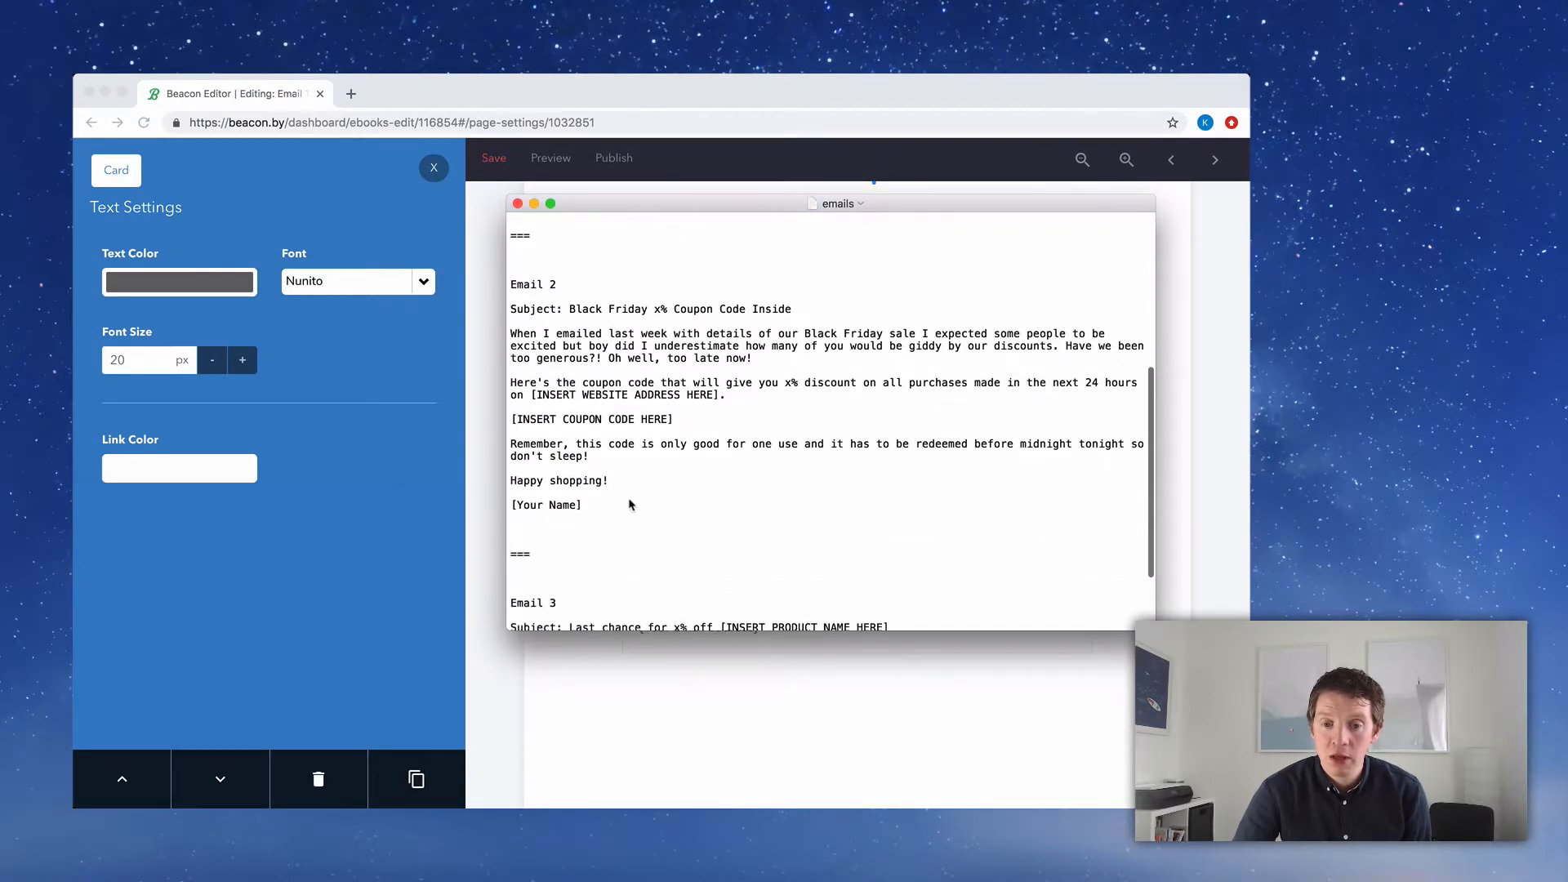
pyautogui.moveTo(631, 505); pyautogui.dragTo(514, 335)
pyautogui.press('super+c')
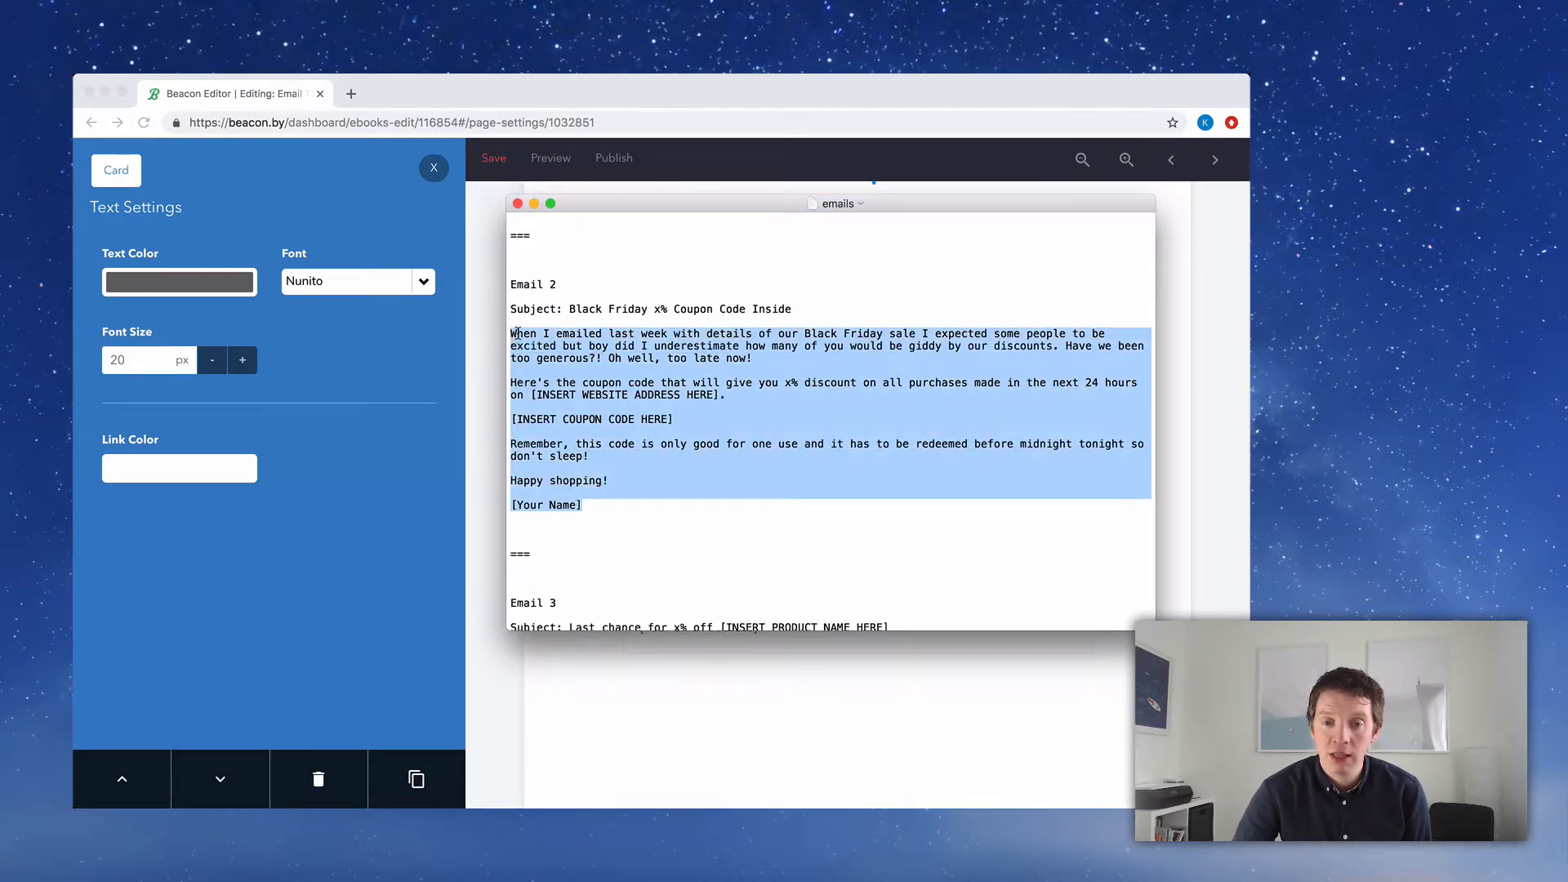
# Replace the placeholder email body on the Sale Opens page with the copied Email 2 text and remove the blank line above it
pyautogui.rightClick(523, 341)
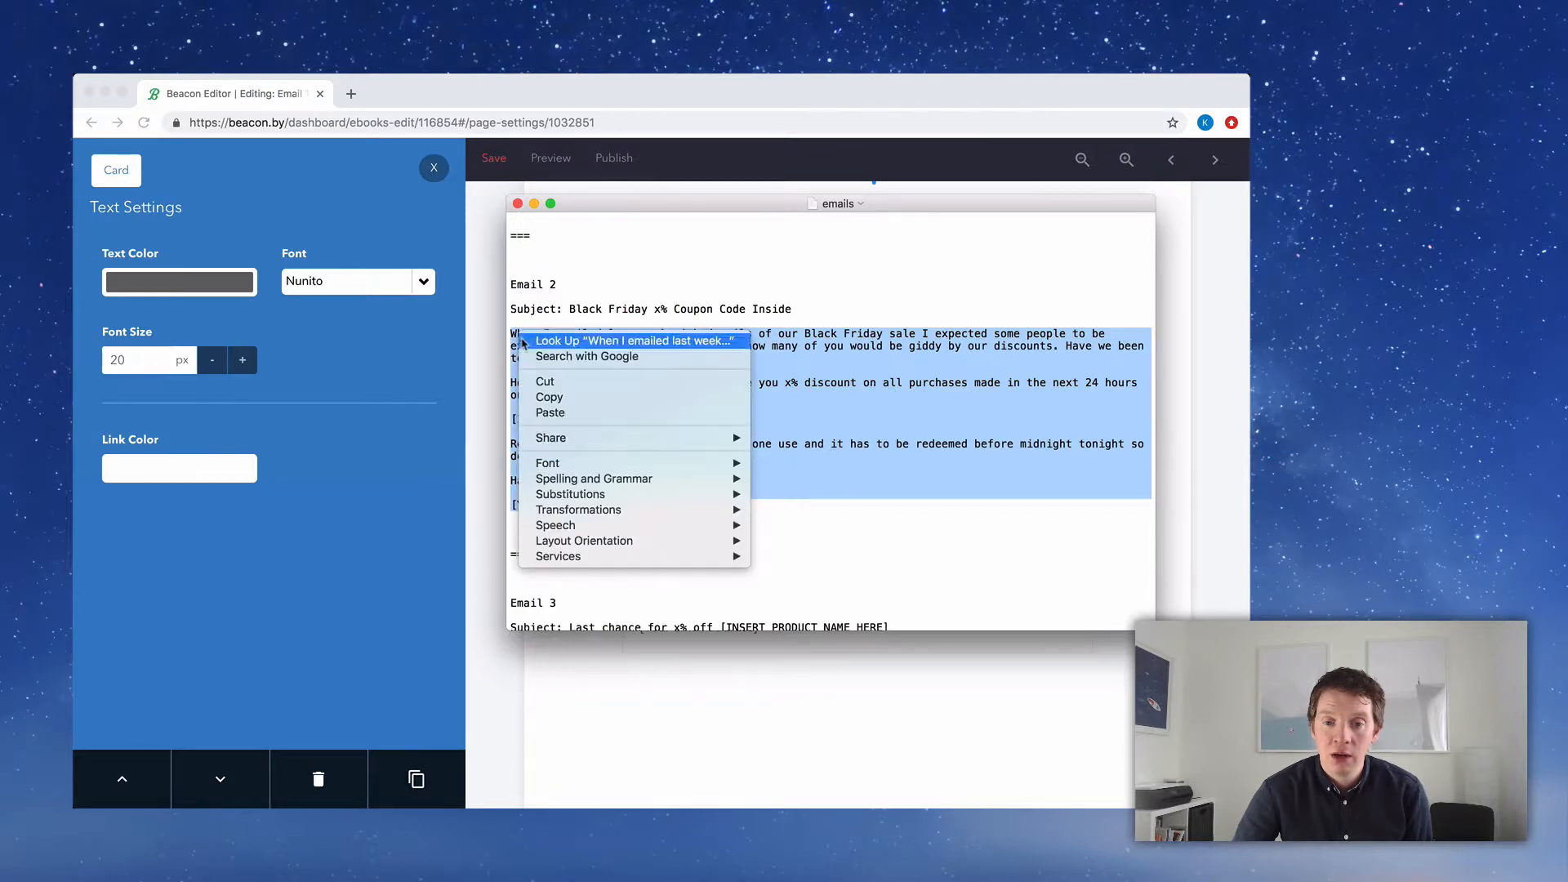
pyautogui.click(542, 399)
pyautogui.click(485, 451)
pyautogui.click(770, 625)
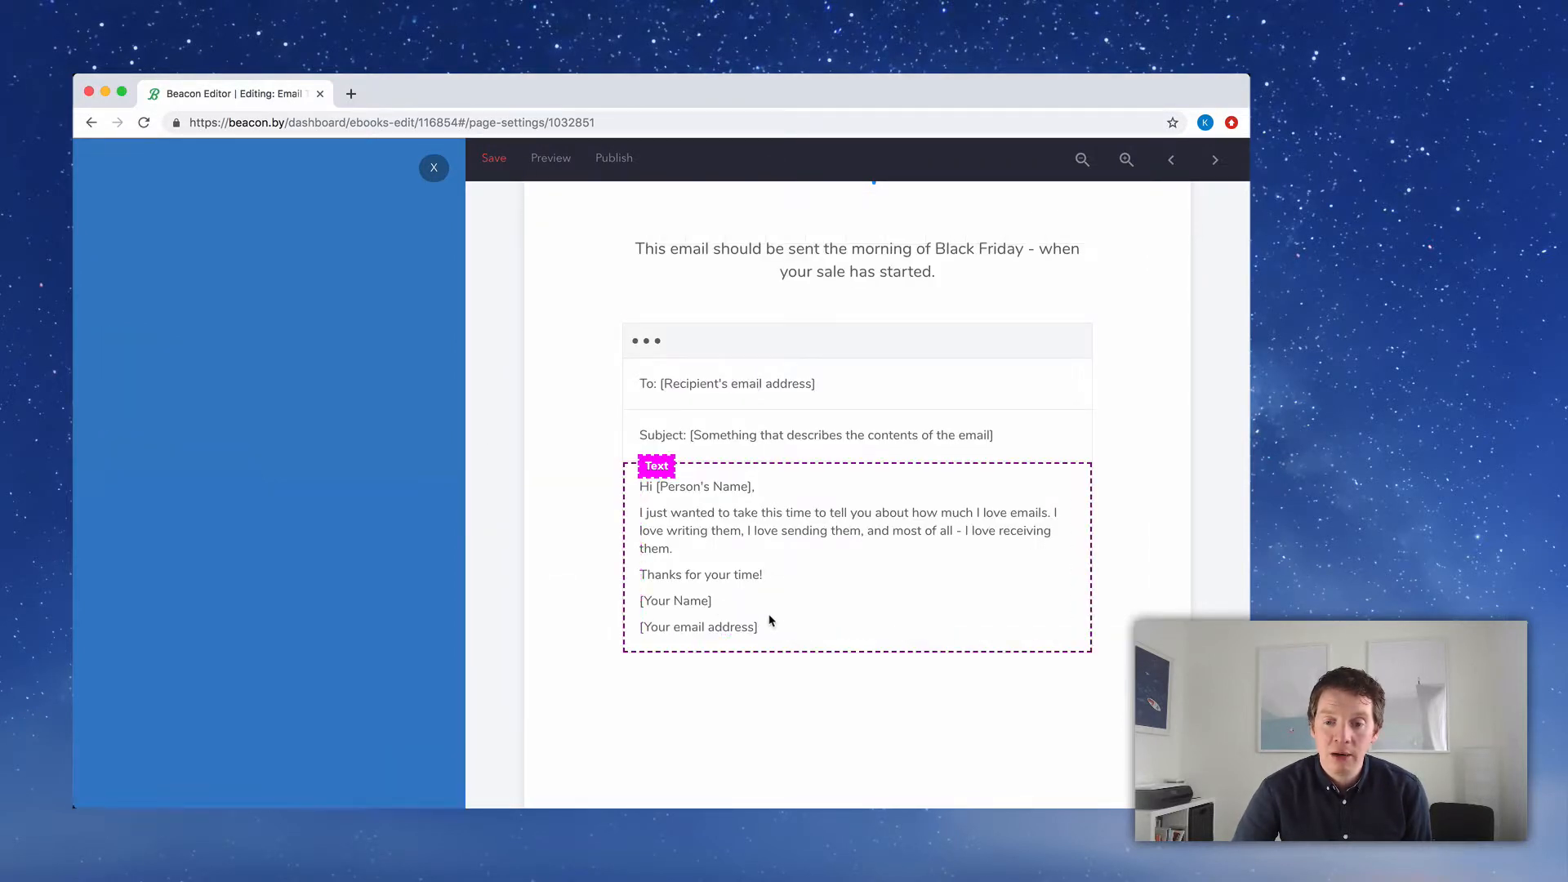
pyautogui.moveTo(762, 628); pyautogui.dragTo(644, 488)
pyautogui.rightClick(643, 488)
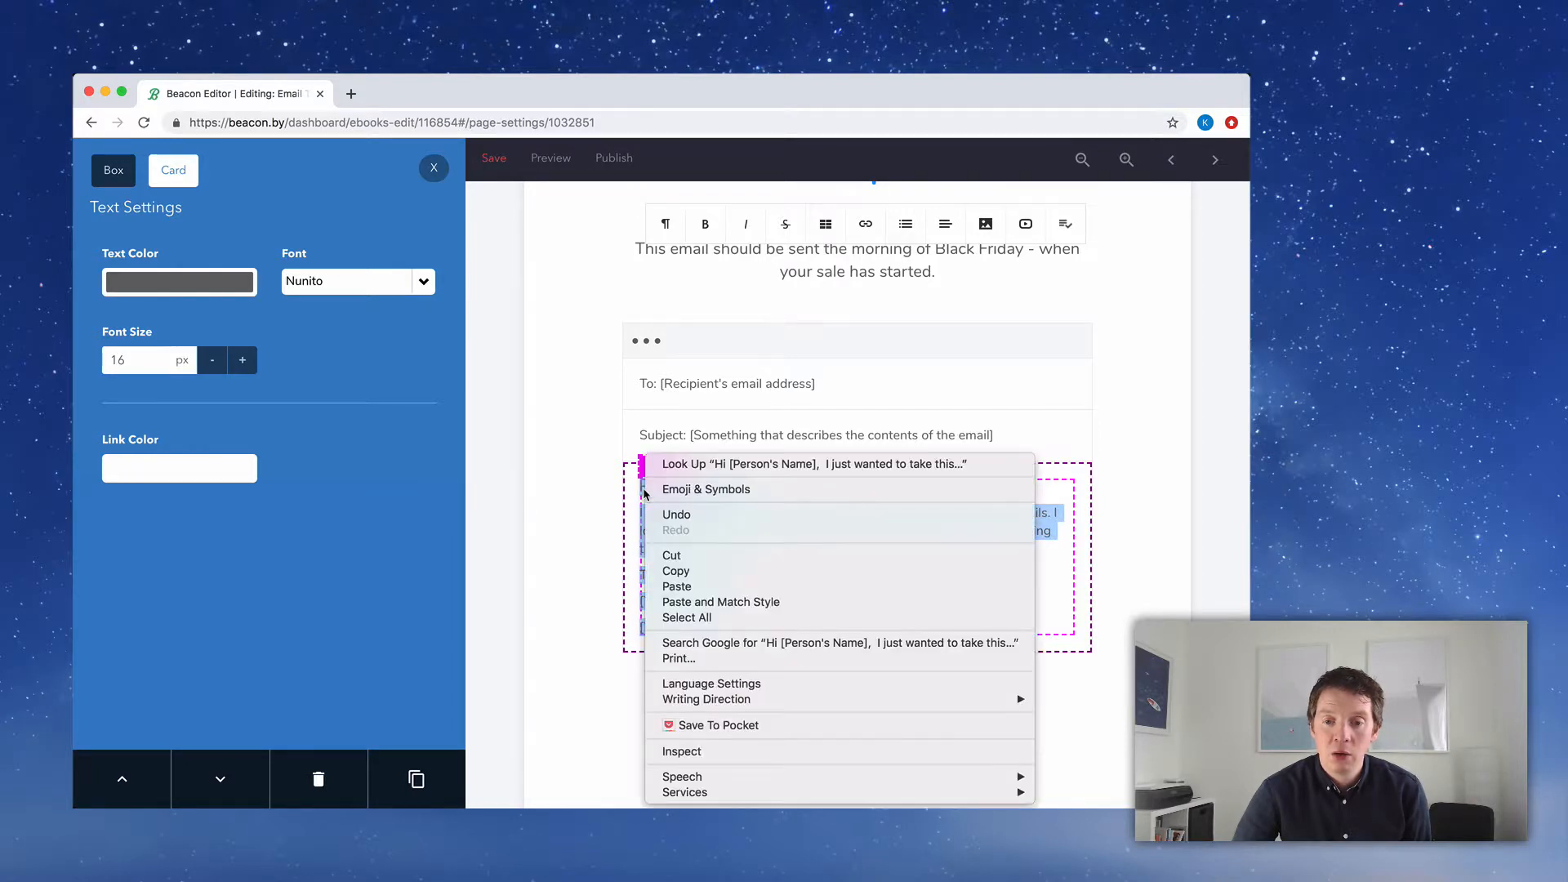
pyautogui.click(678, 585)
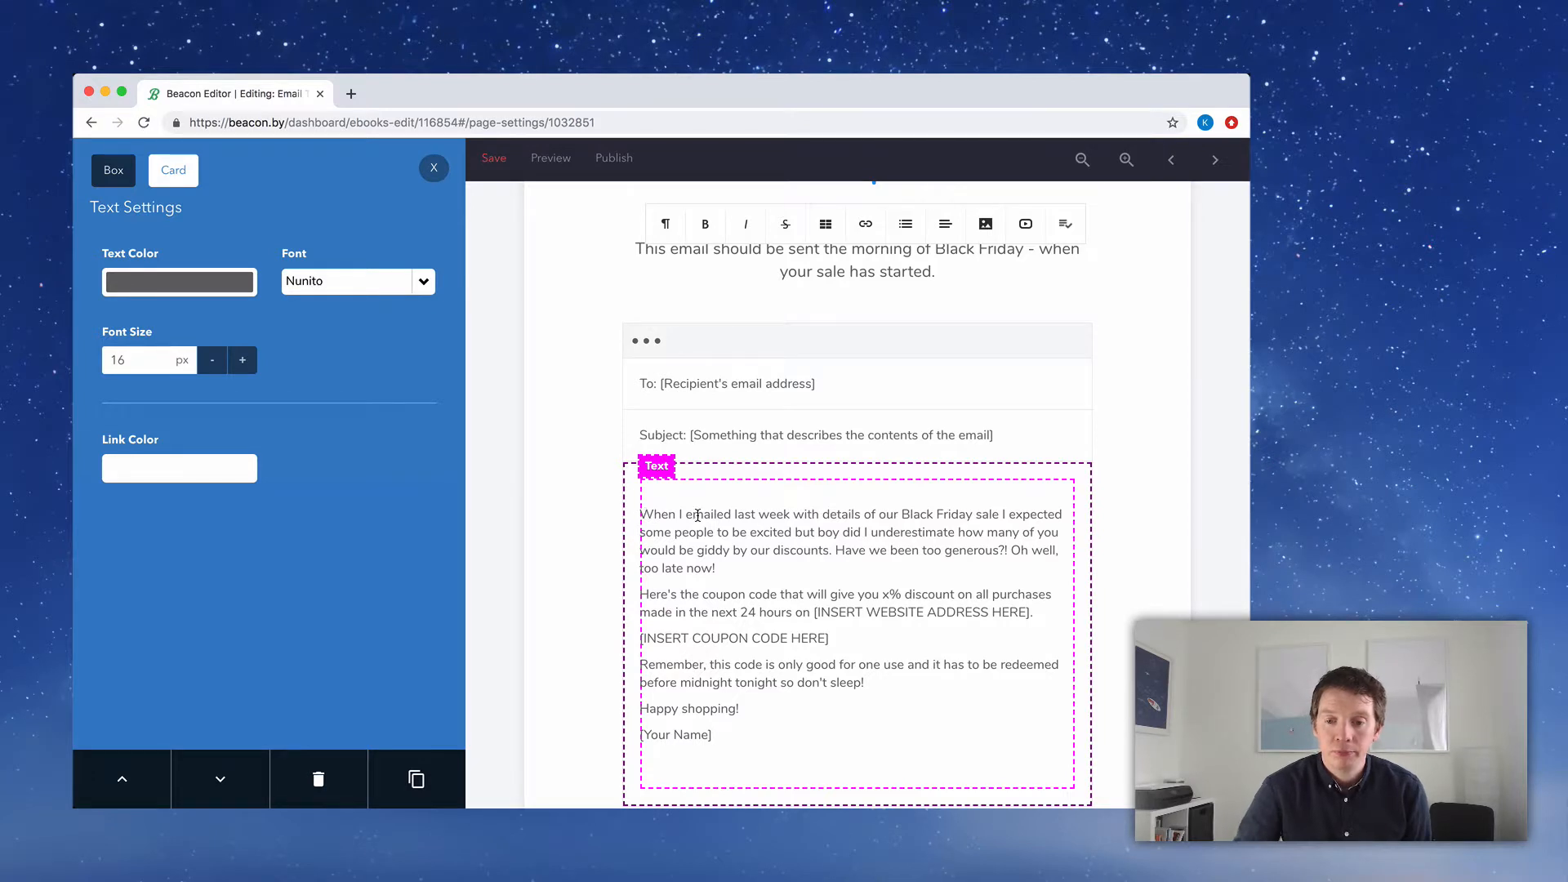
pyautogui.press('BackSpace')
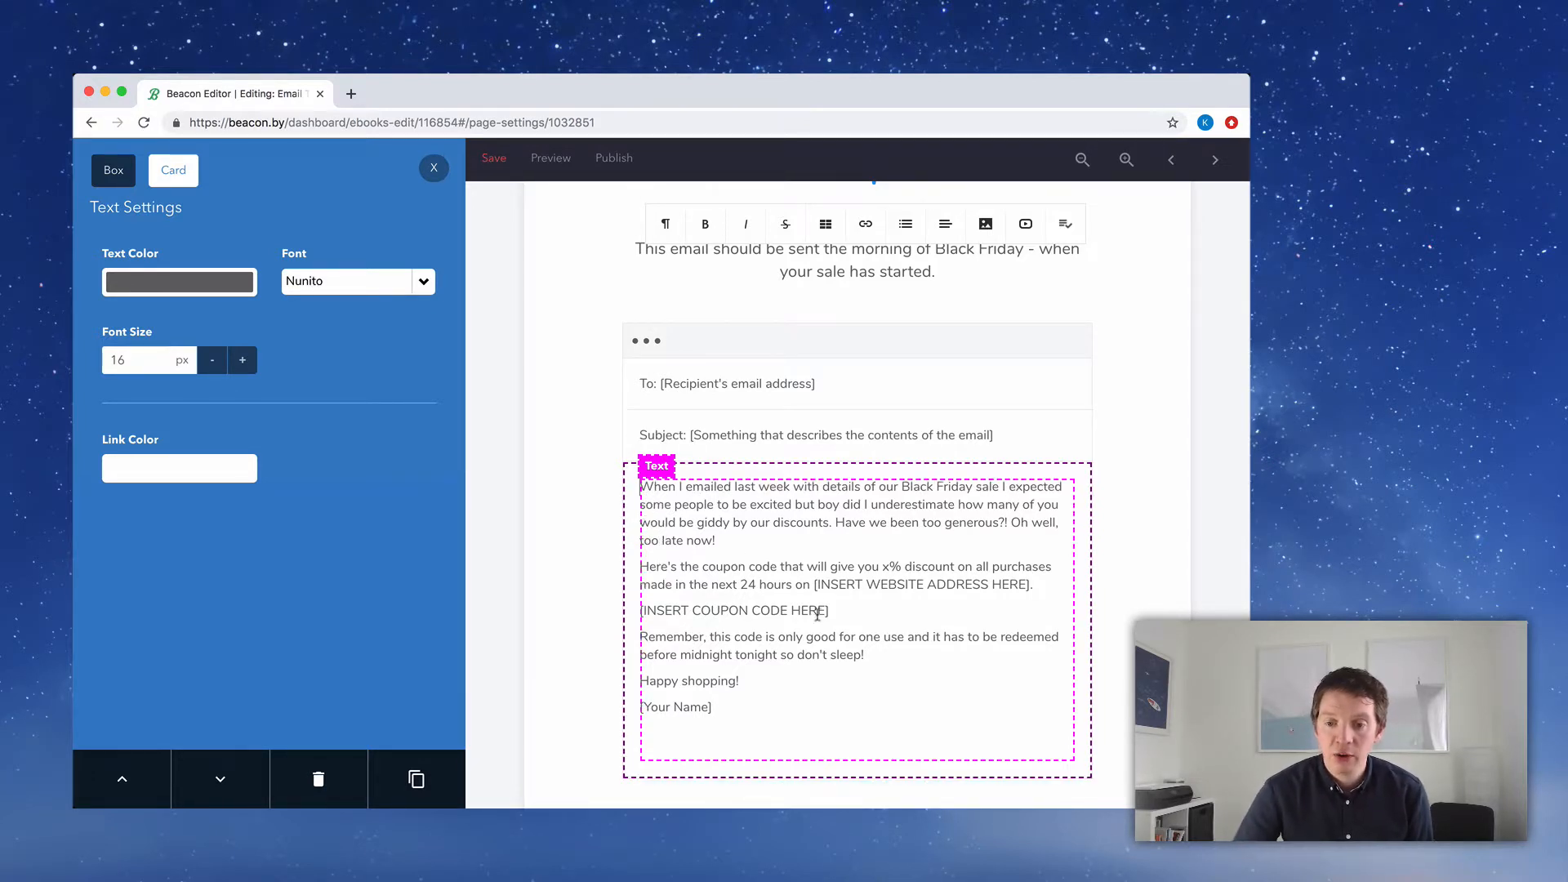
# Examine the website address and coupon code placeholders in the email body and the overall Sale Opens page layout
pyautogui.moveTo(814, 584); pyautogui.dragTo(1030, 585)
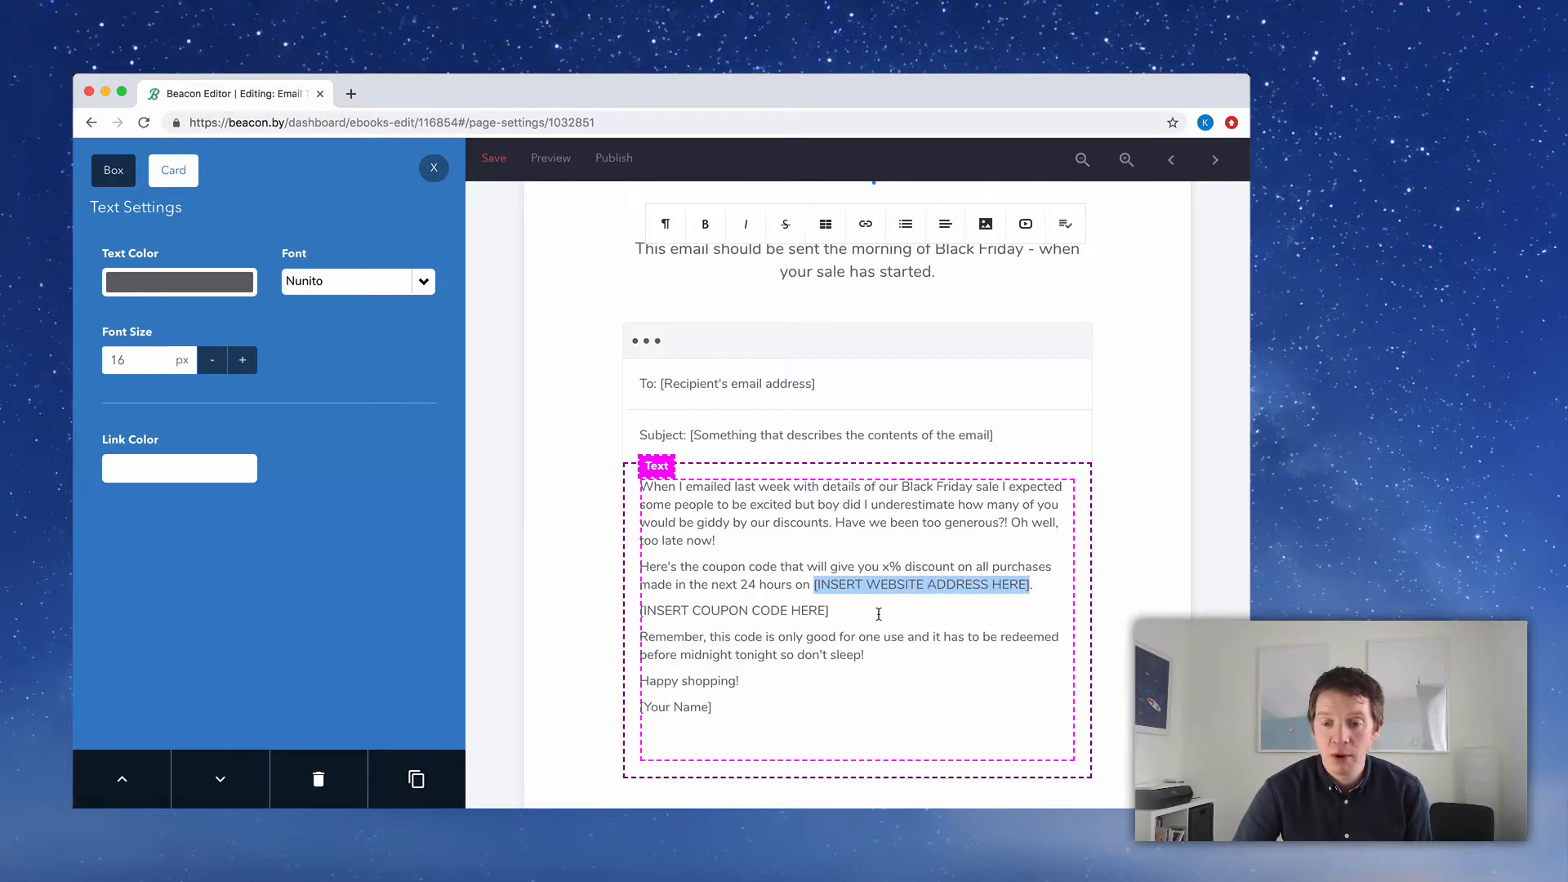
pyautogui.moveTo(830, 611); pyautogui.dragTo(635, 610)
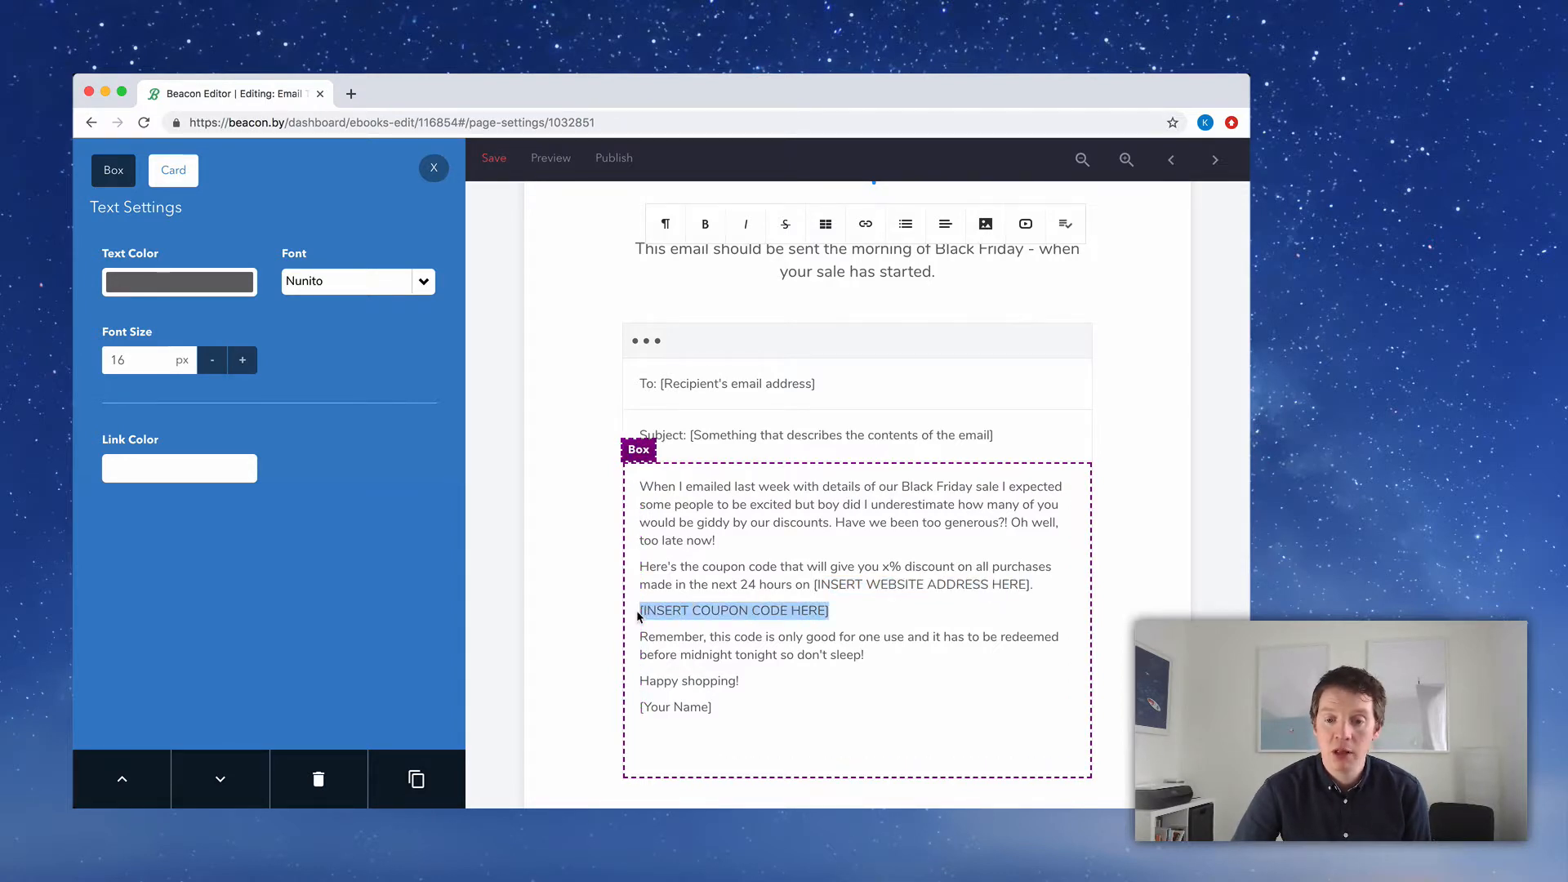
pyautogui.click(542, 560)
pyautogui.scroll(3, 542, 560)
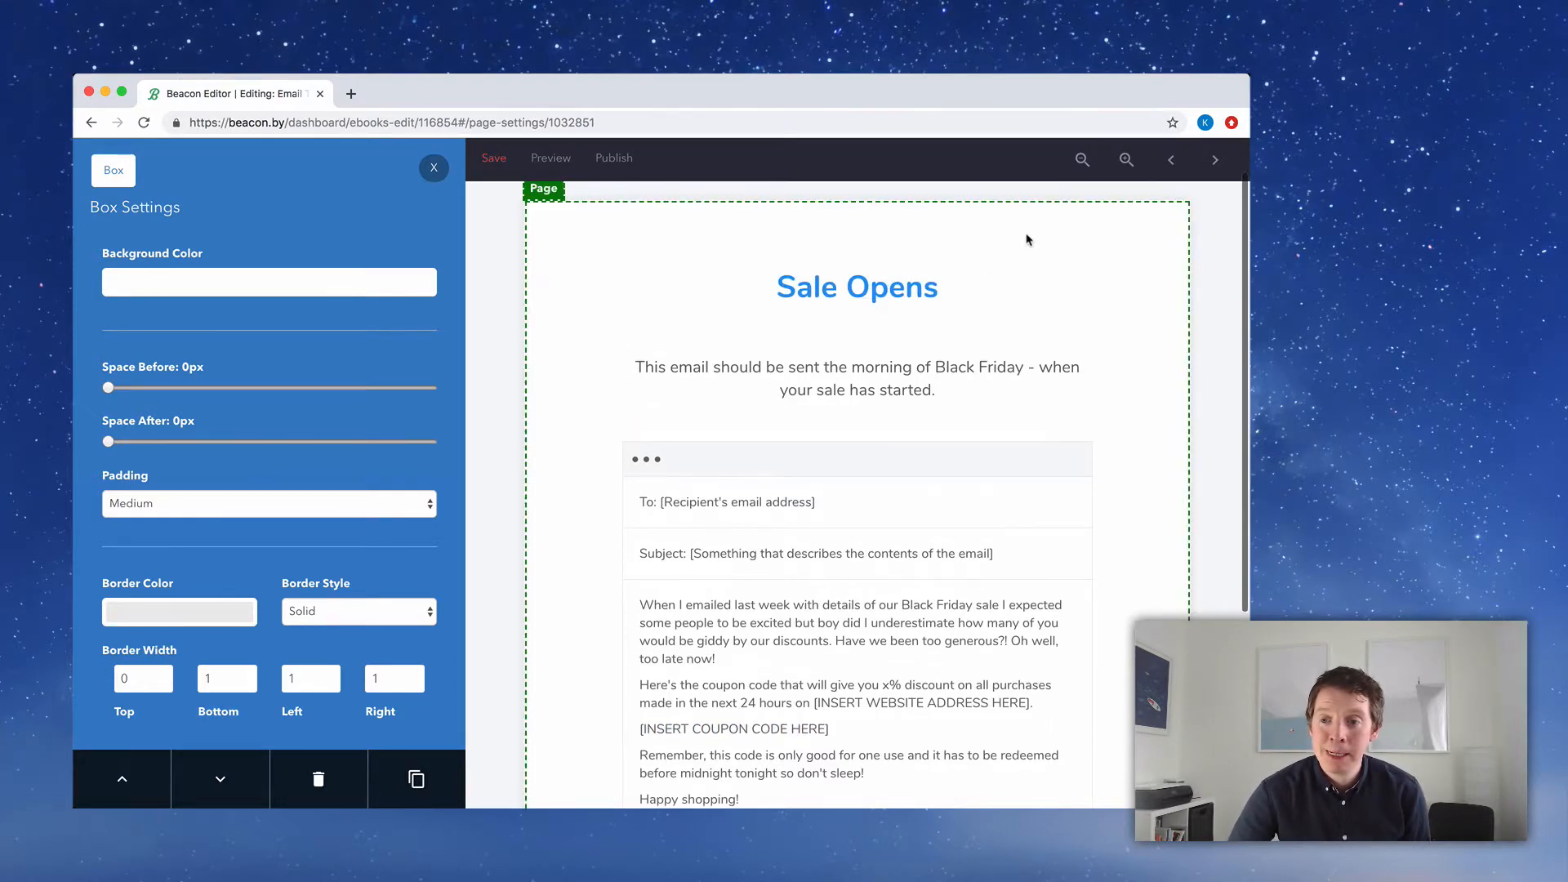
pyautogui.click(1082, 160)
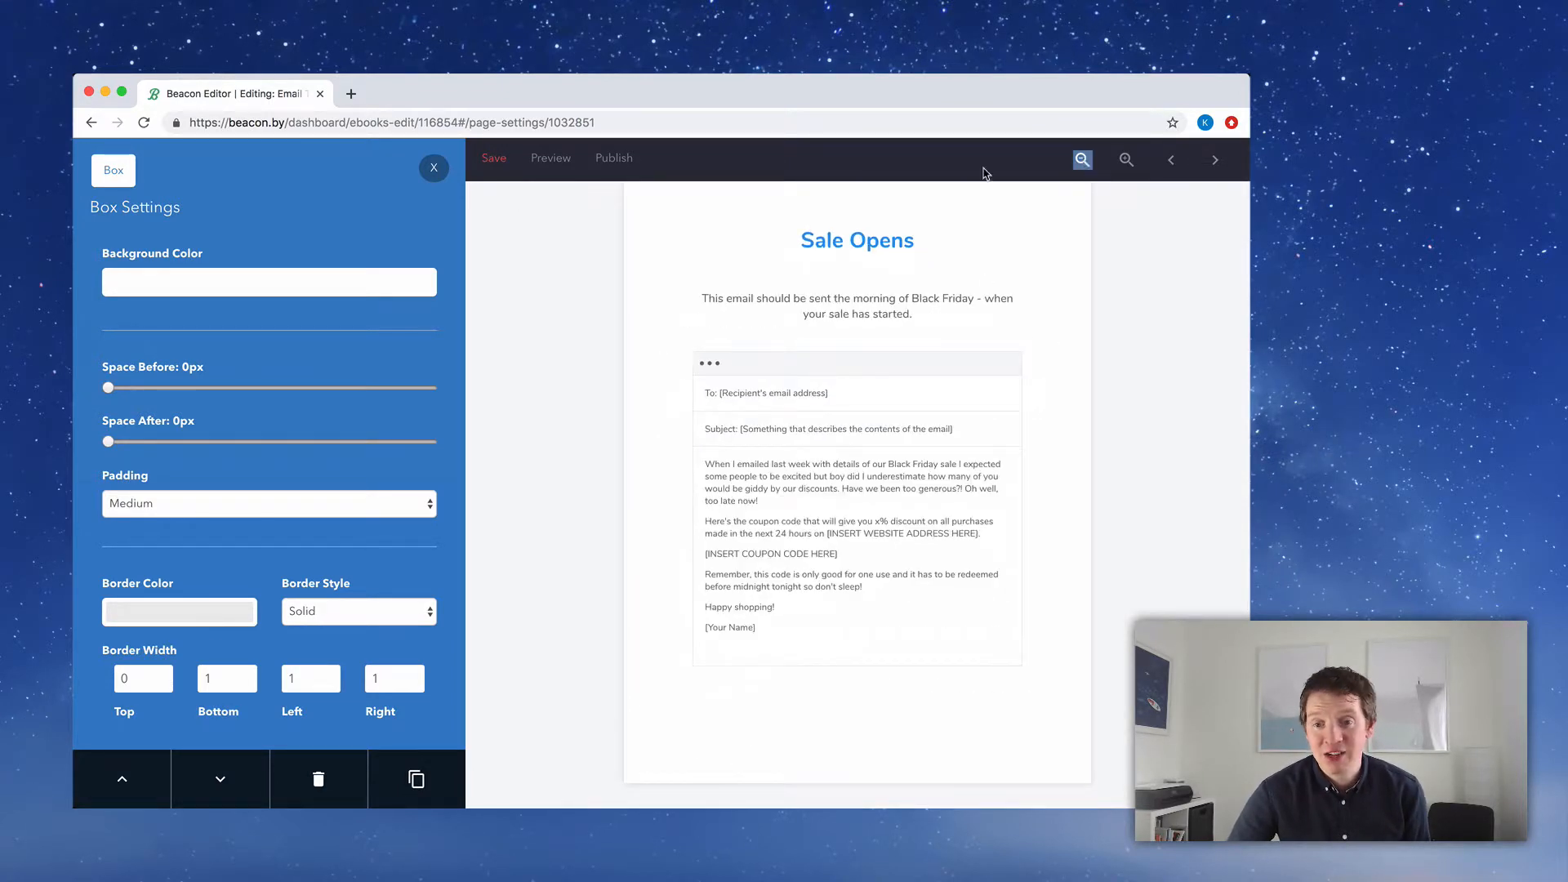
# Close the box settings, save the Sale Opens page and return to the page list
pyautogui.click(431, 169)
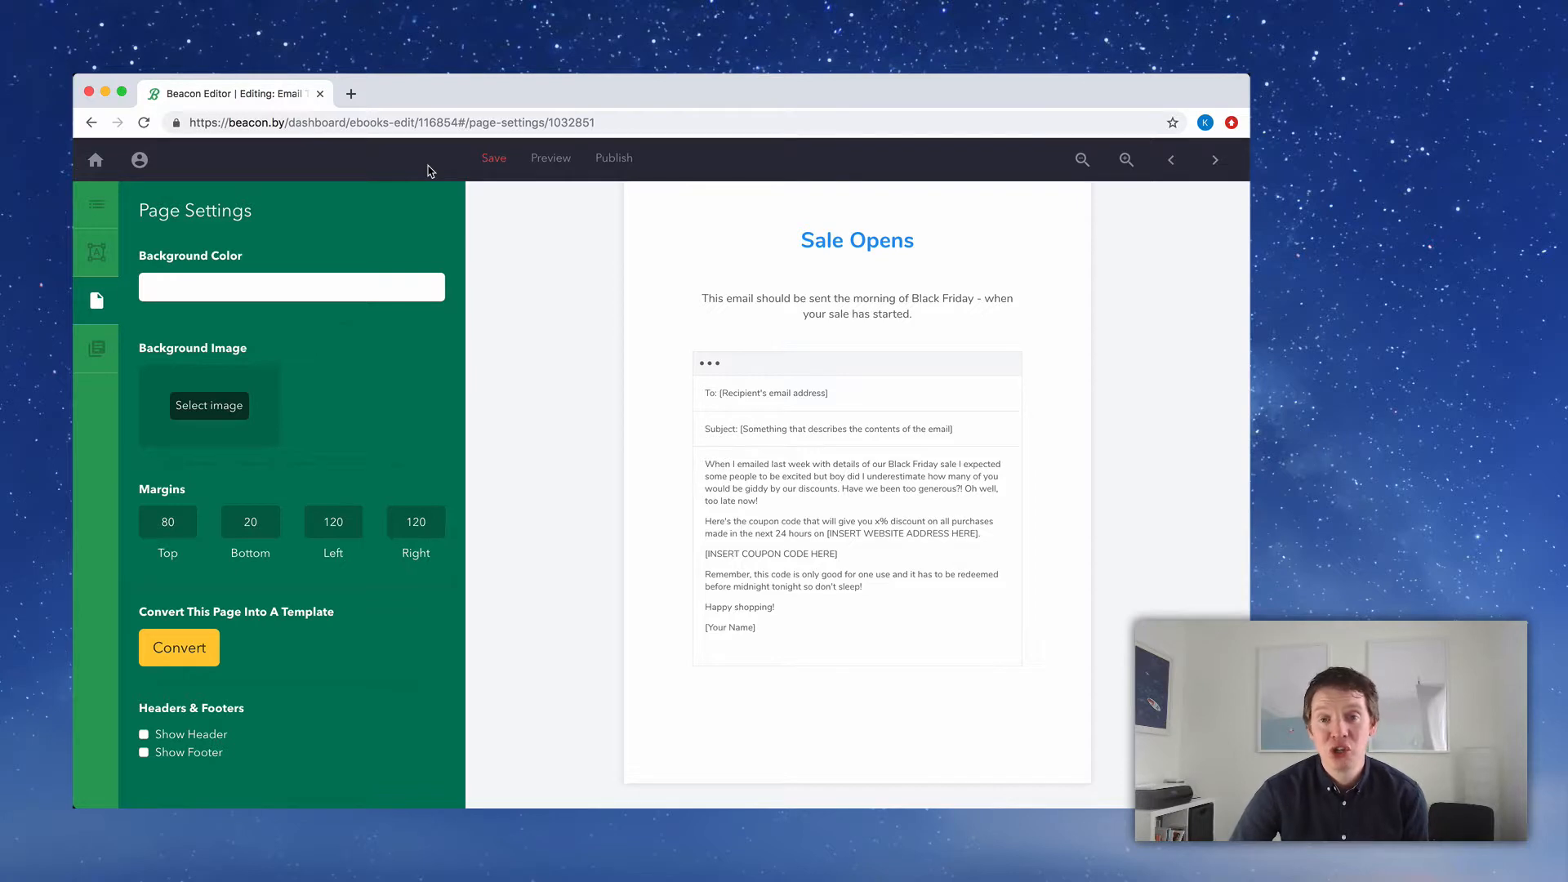
pyautogui.click(484, 169)
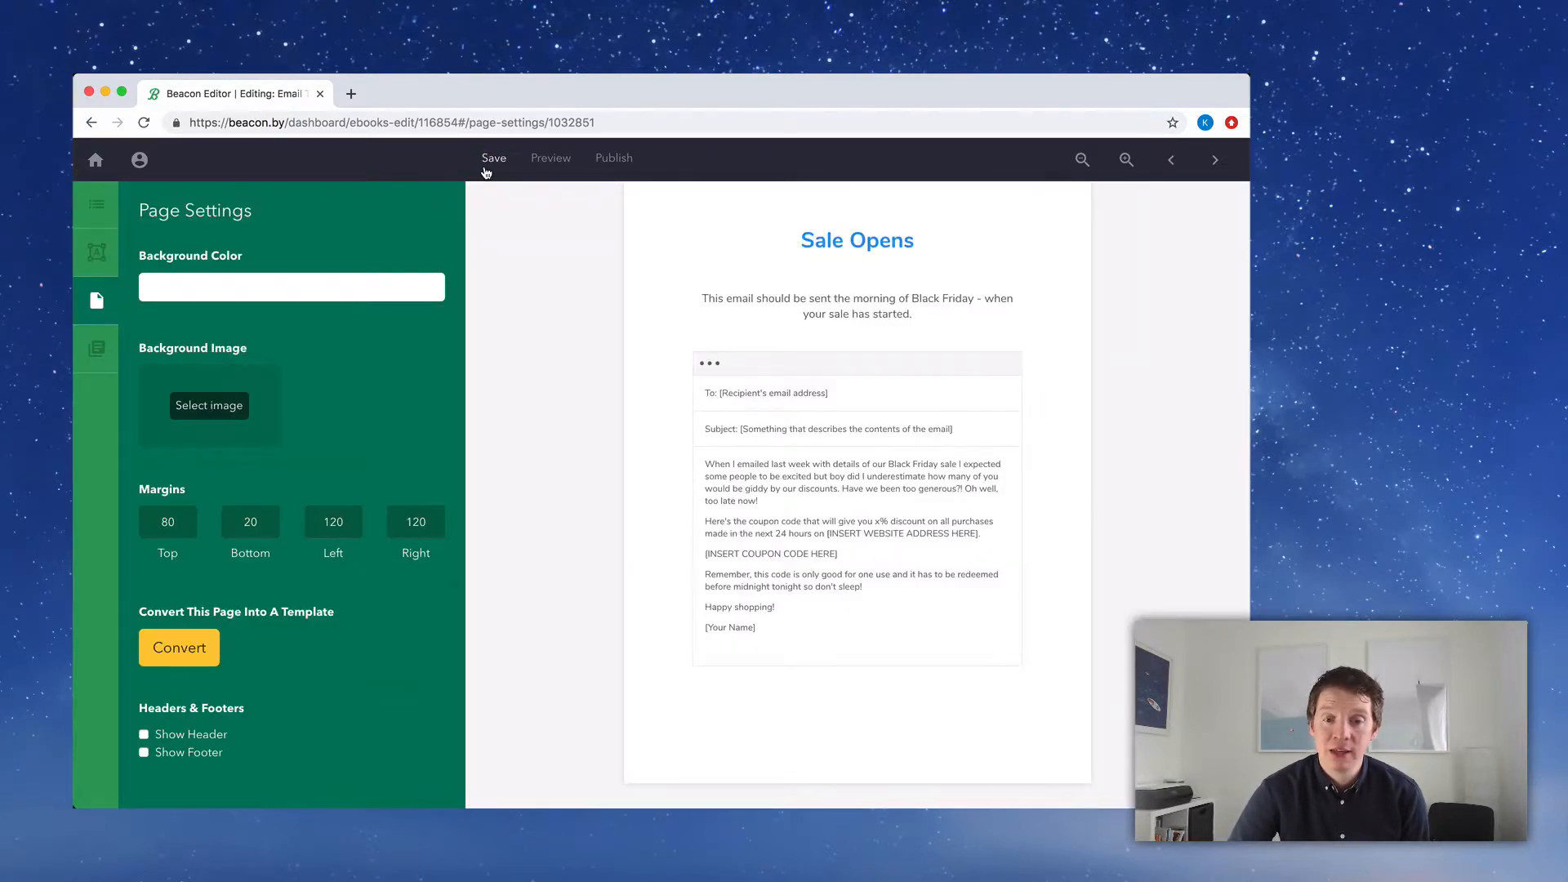
pyautogui.click(97, 204)
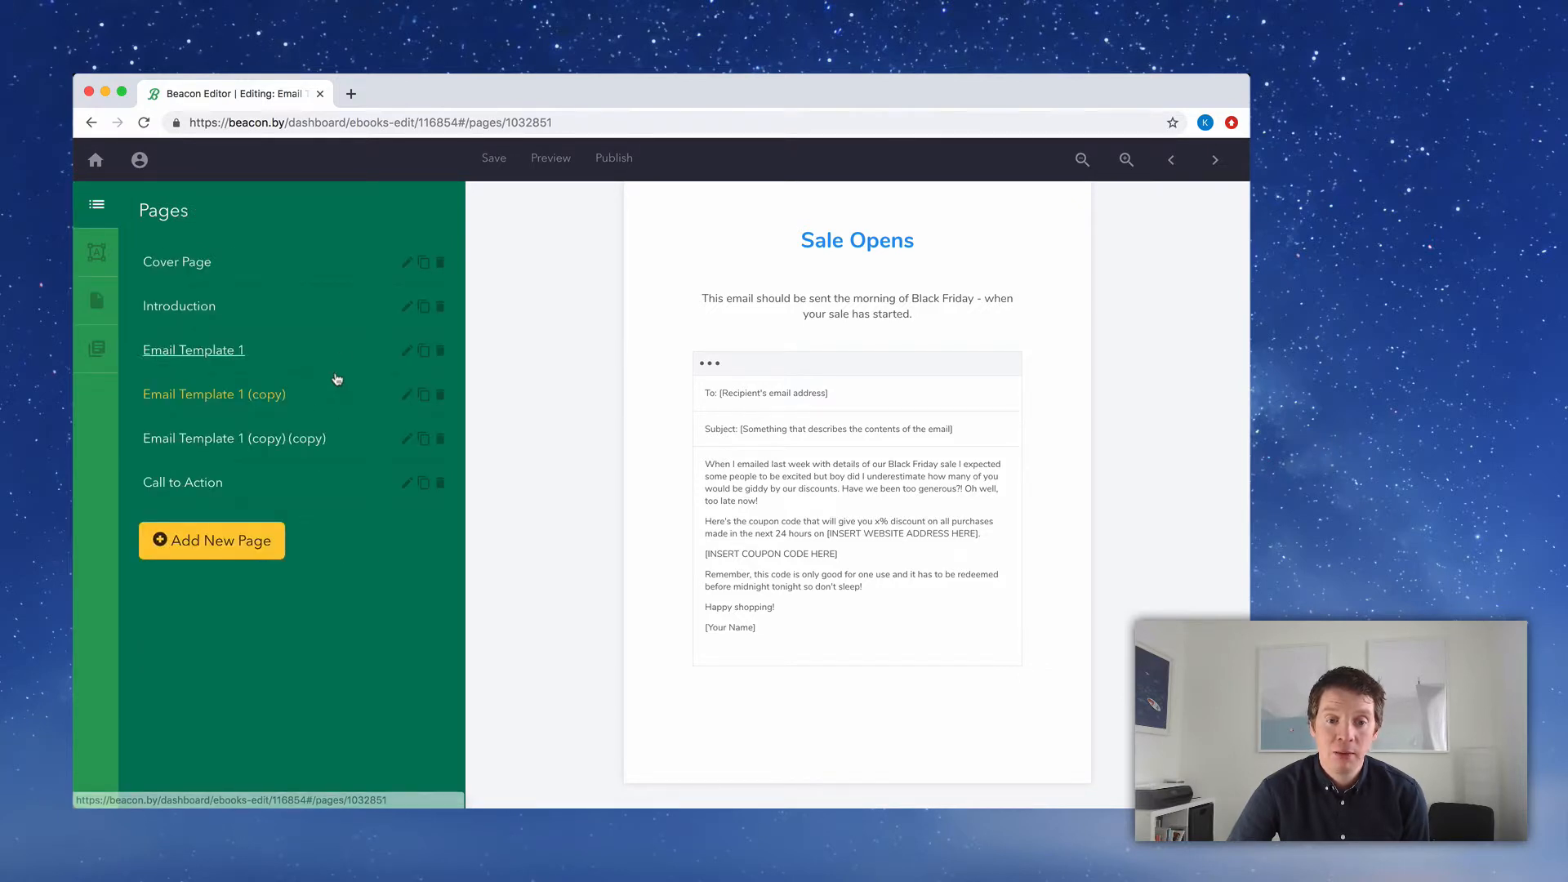
# Open the Email Template 1 (copy) (copy) page and replace its headline with "Last Chance", making it bold and centred
pyautogui.click(346, 440)
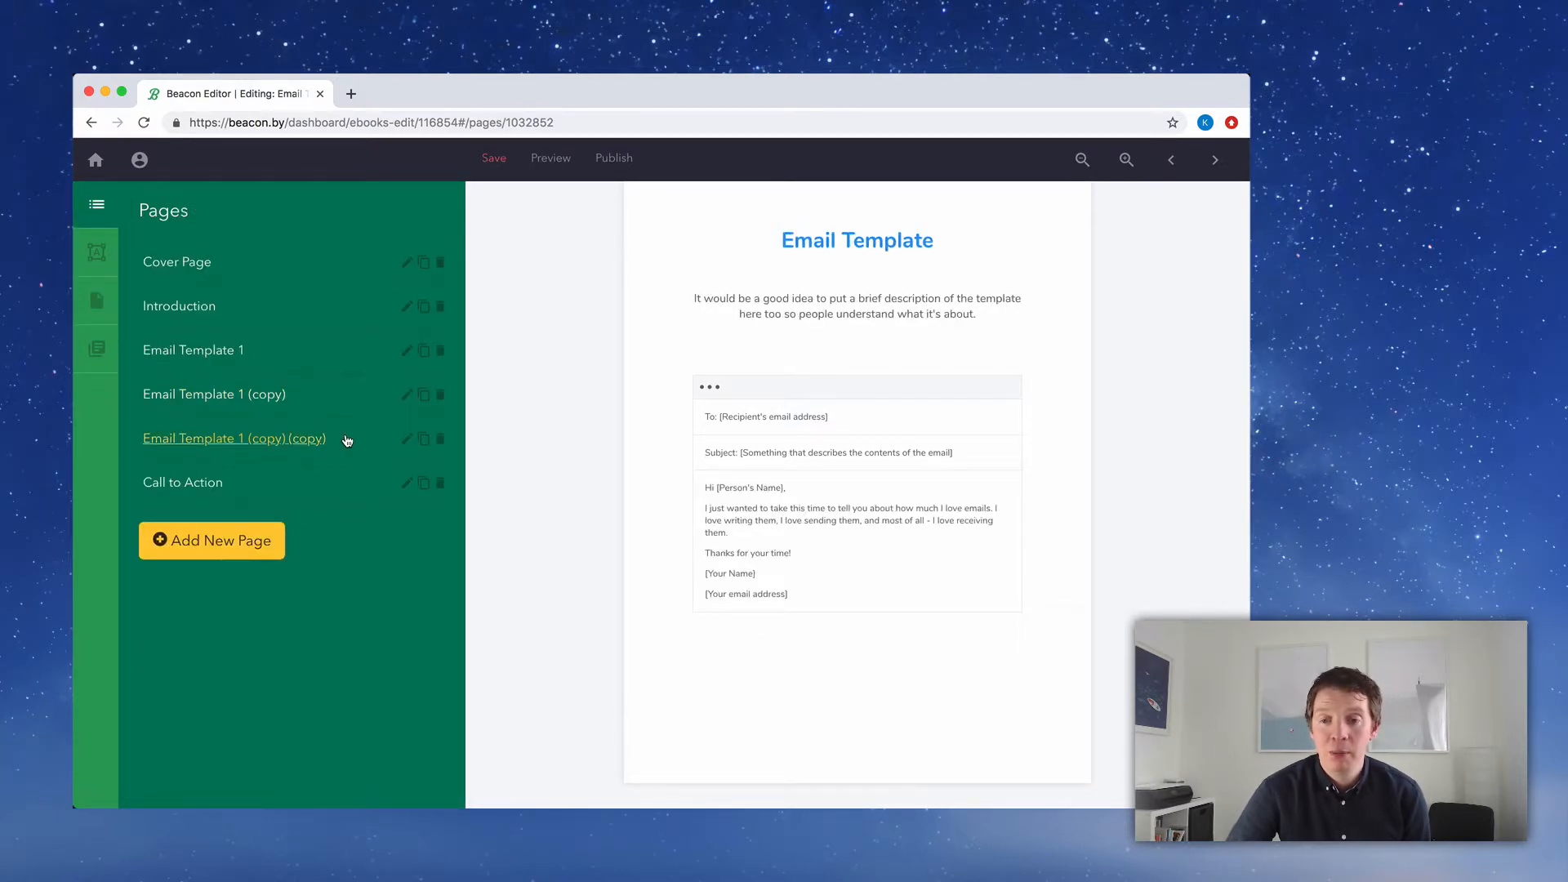
pyautogui.tripleClick(819, 241)
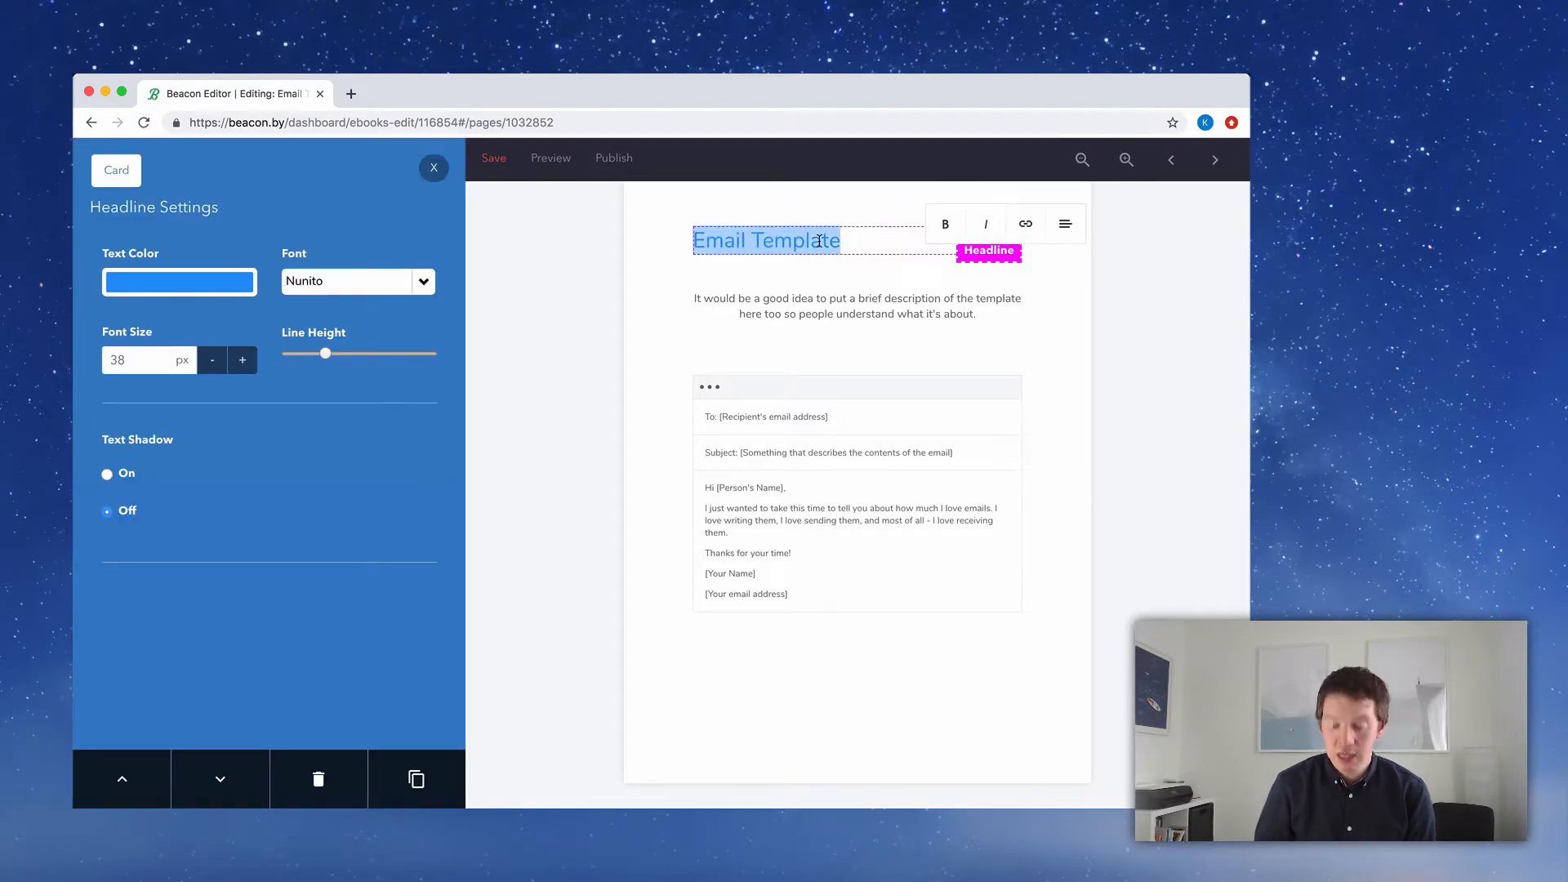
pyautogui.press('BackSpace')
pyautogui.write('Last Chance')
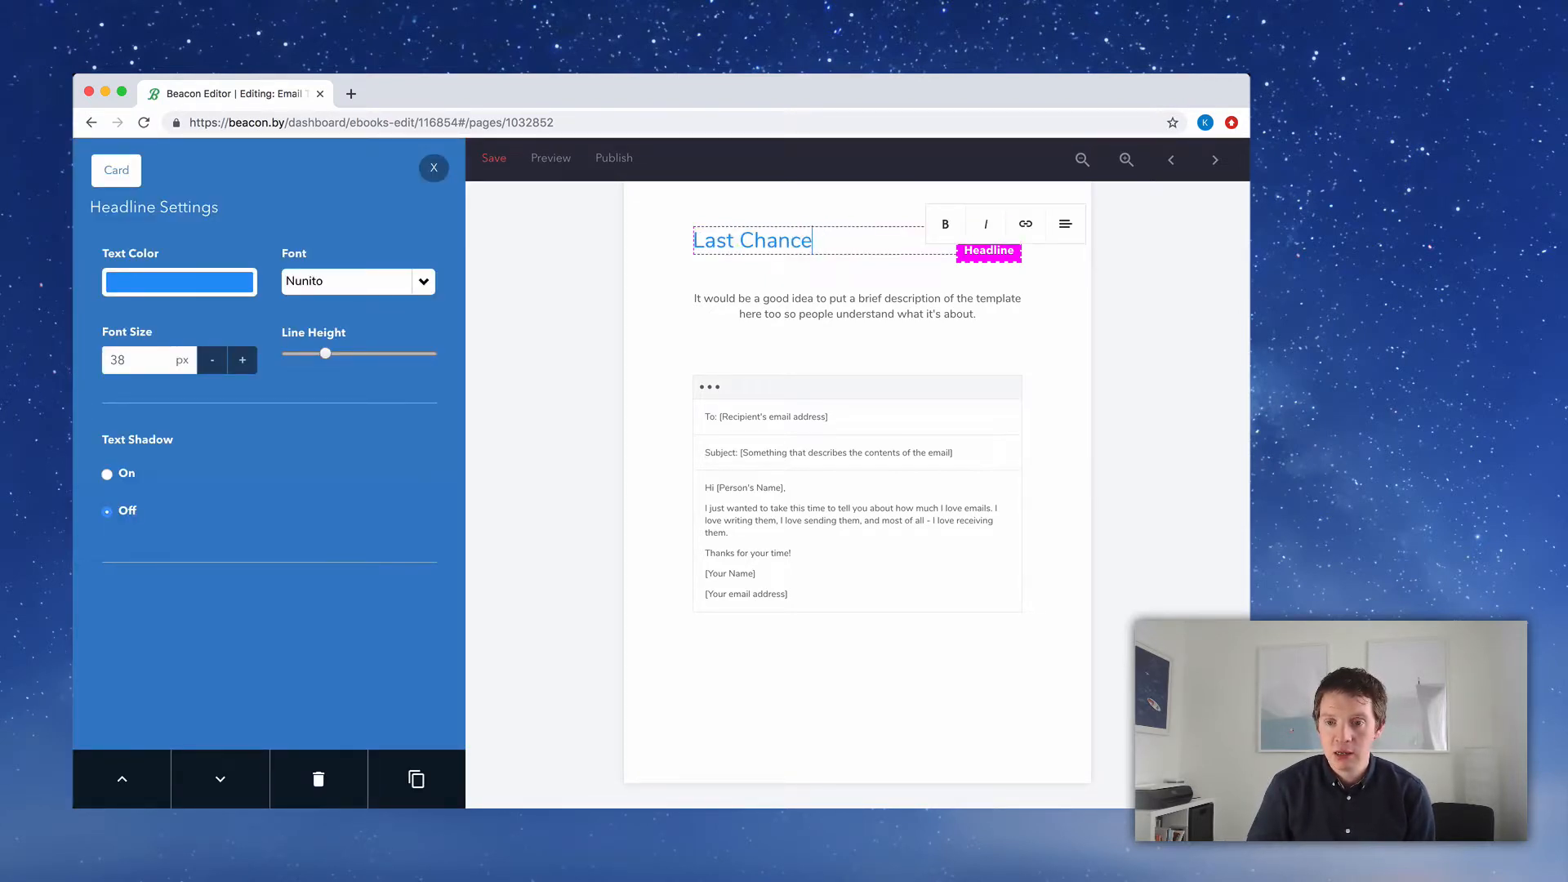
pyautogui.moveTo(815, 240); pyautogui.dragTo(699, 240)
pyautogui.click(945, 224)
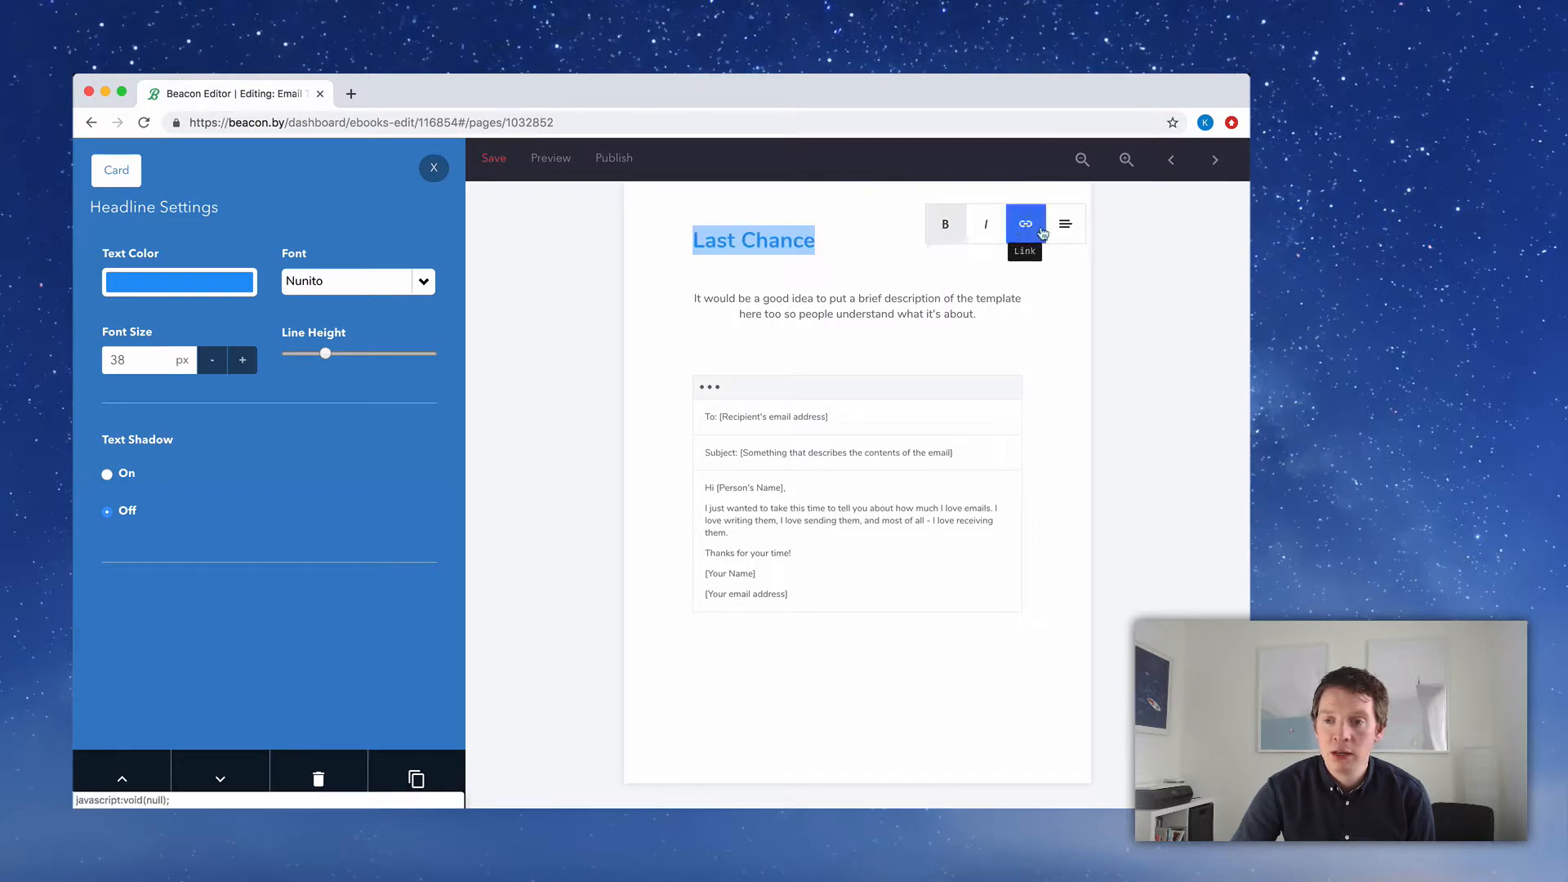
pyautogui.click(1065, 223)
pyautogui.click(1068, 295)
# Replace the description under Last Chance with "Send this email 3 hours before the sale is due to end."
pyautogui.click(972, 309)
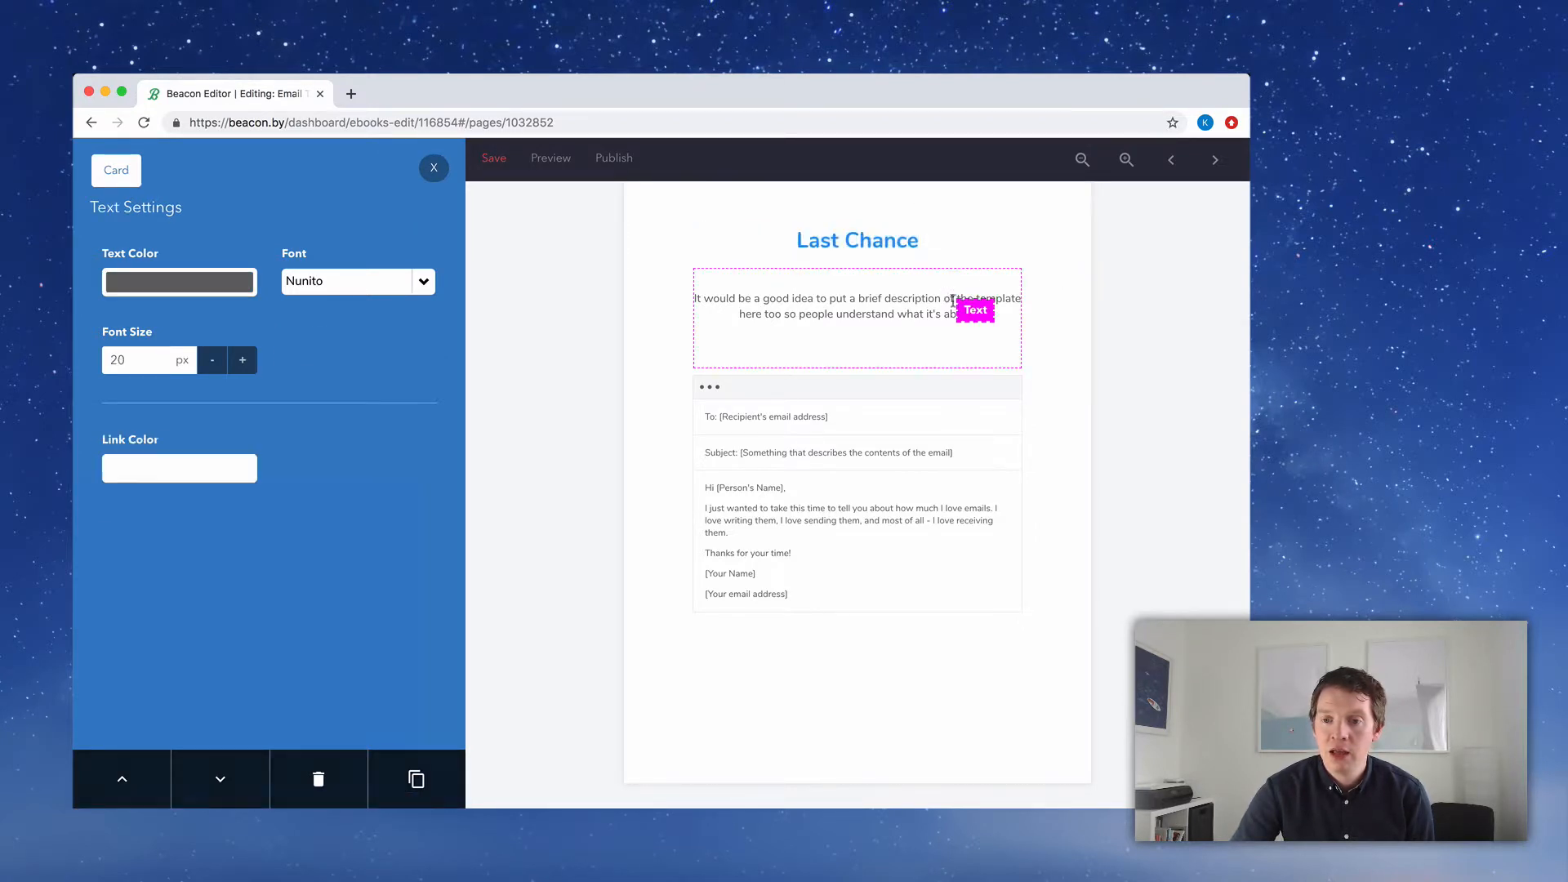
pyautogui.moveTo(991, 317); pyautogui.dragTo(704, 299)
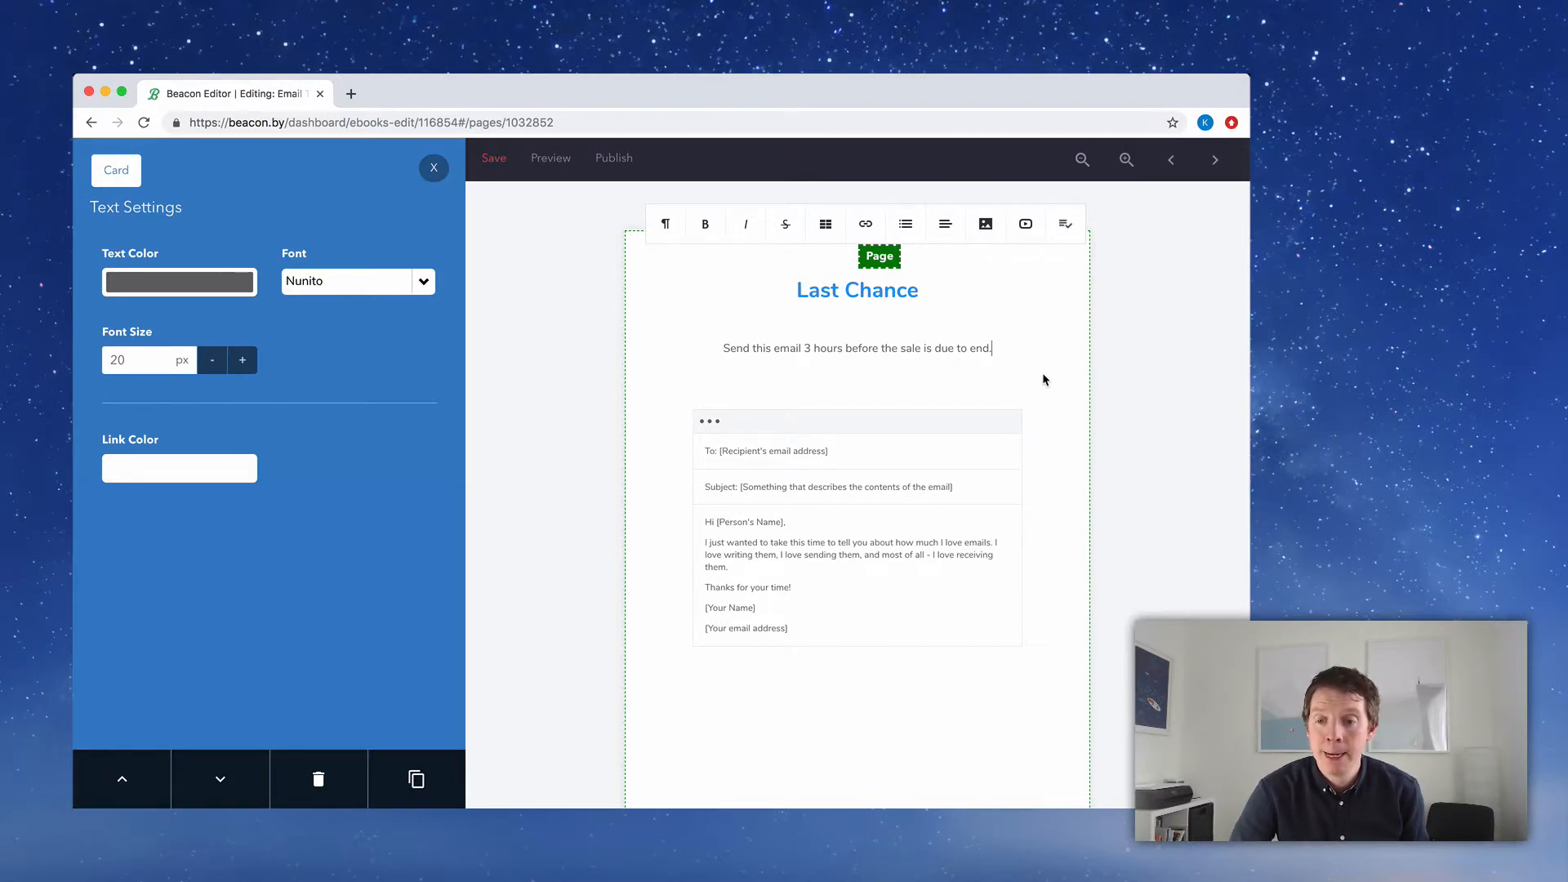
# Switch to the emails text document and copy the Email 3 subject "Last chance for x% off [INSERT PRODUCT NAME HERE]"
pyautogui.click(1128, 161)
pyautogui.scroll(-5, 1172, 276)
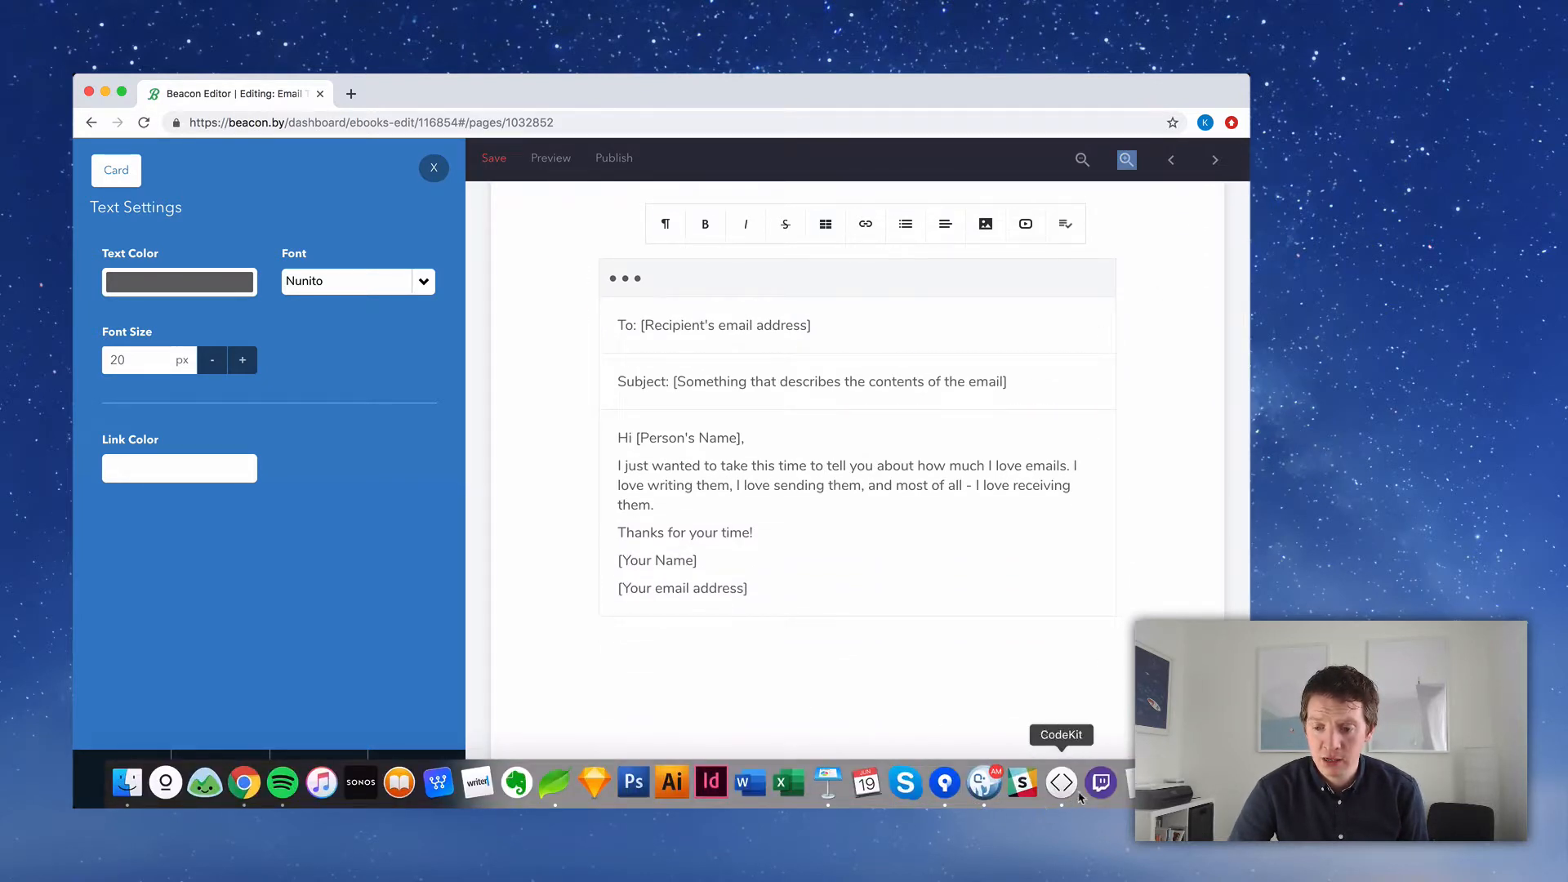
pyautogui.click(1121, 791)
pyautogui.scroll(-3, 864, 466)
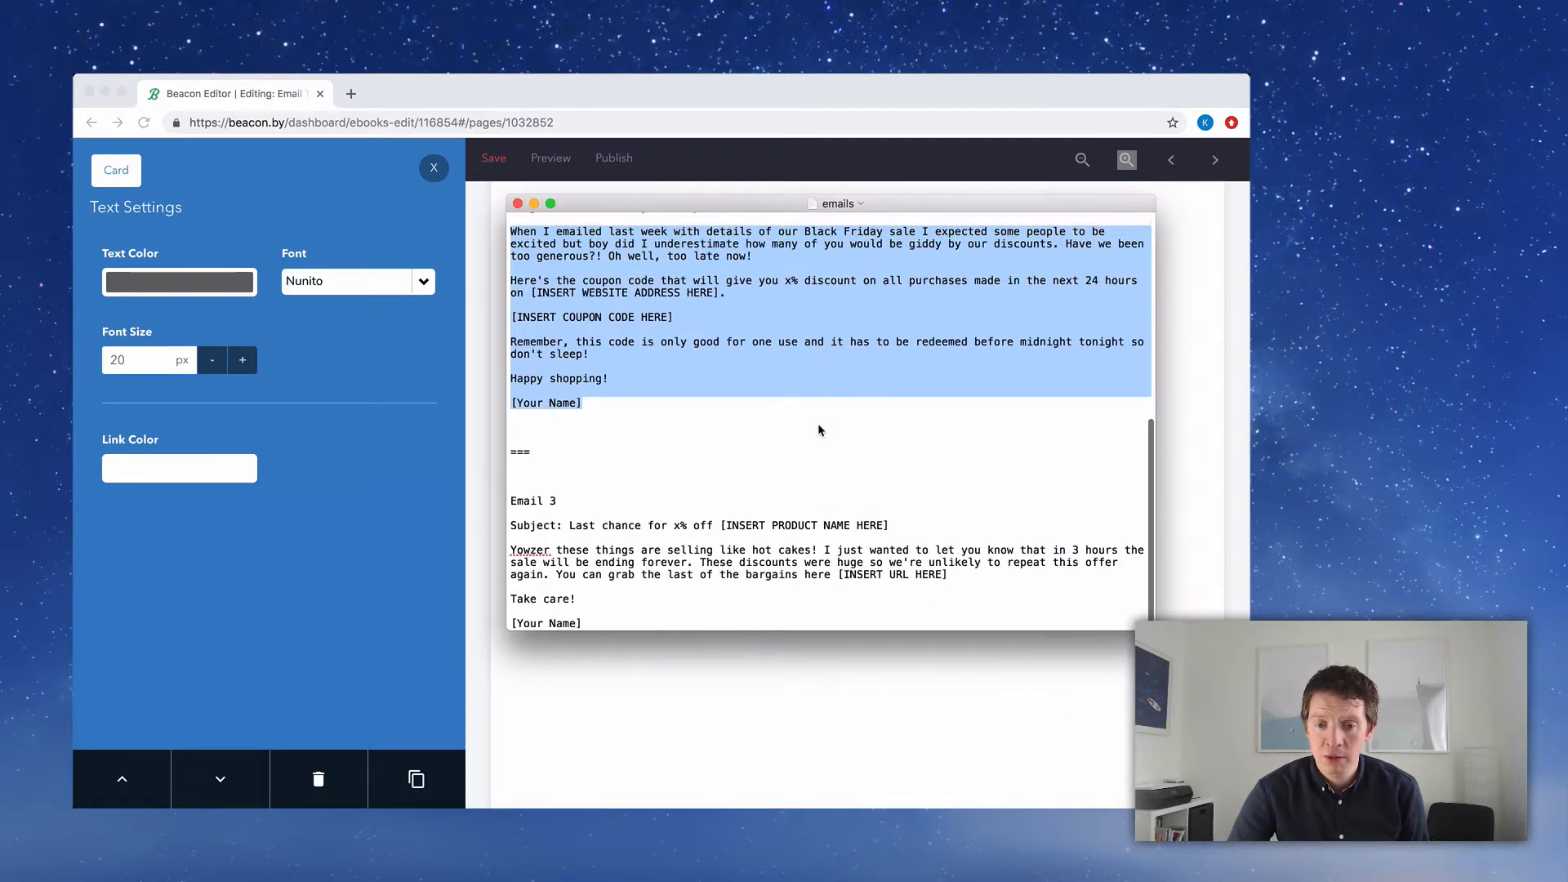
pyautogui.moveTo(570, 526); pyautogui.dragTo(894, 526)
pyautogui.press('super+c')
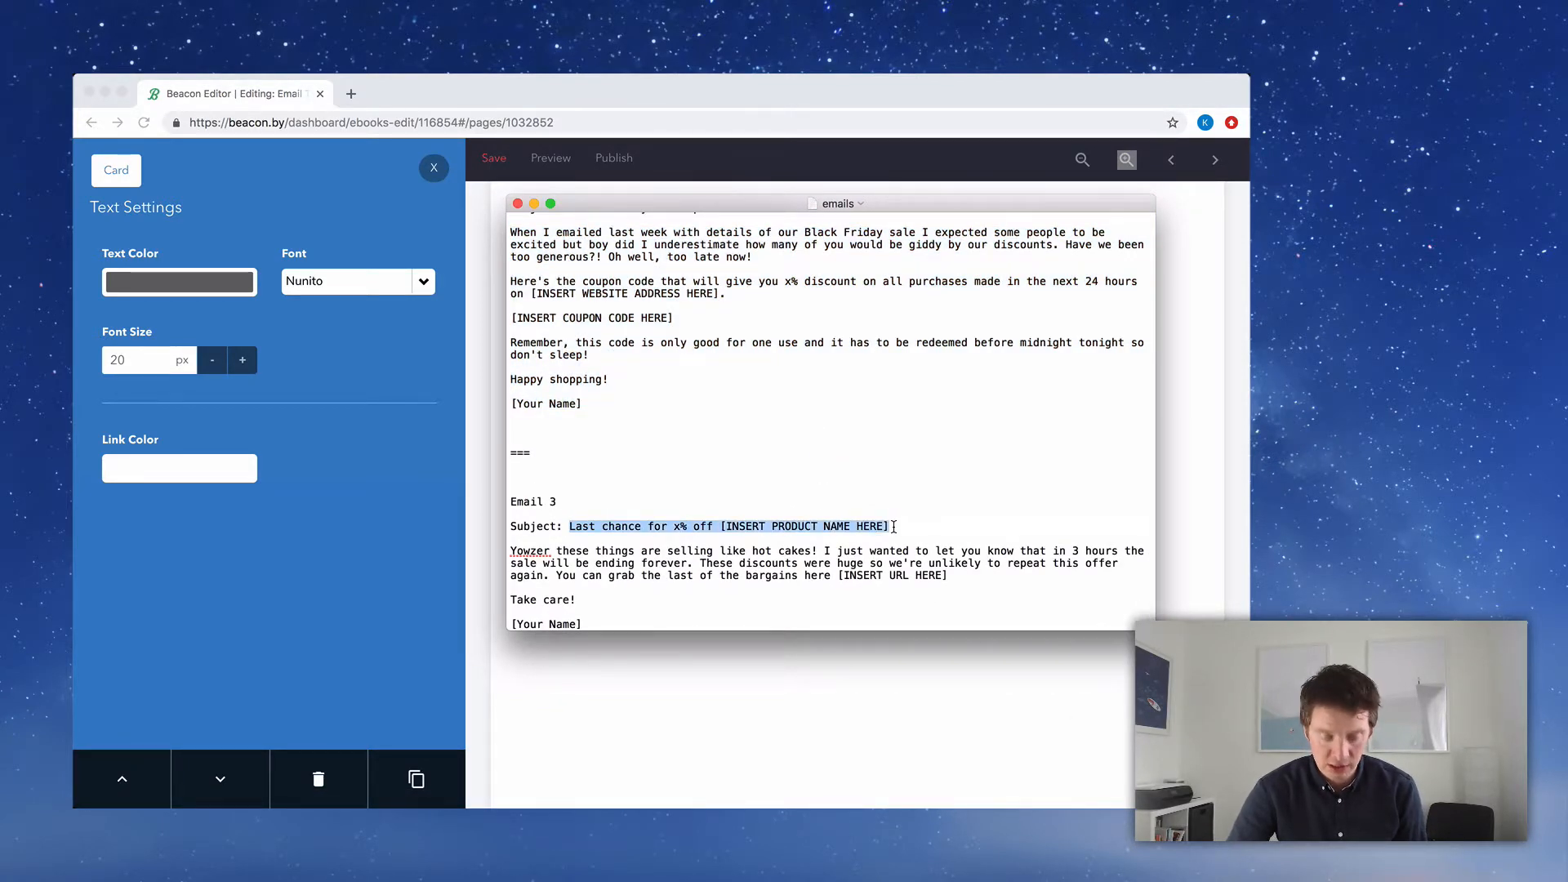
# Back in the Beacon editor, replace the subject placeholder after "Subject:" on the Last Chance page with the copied Email 3 subject
pyautogui.click(757, 695)
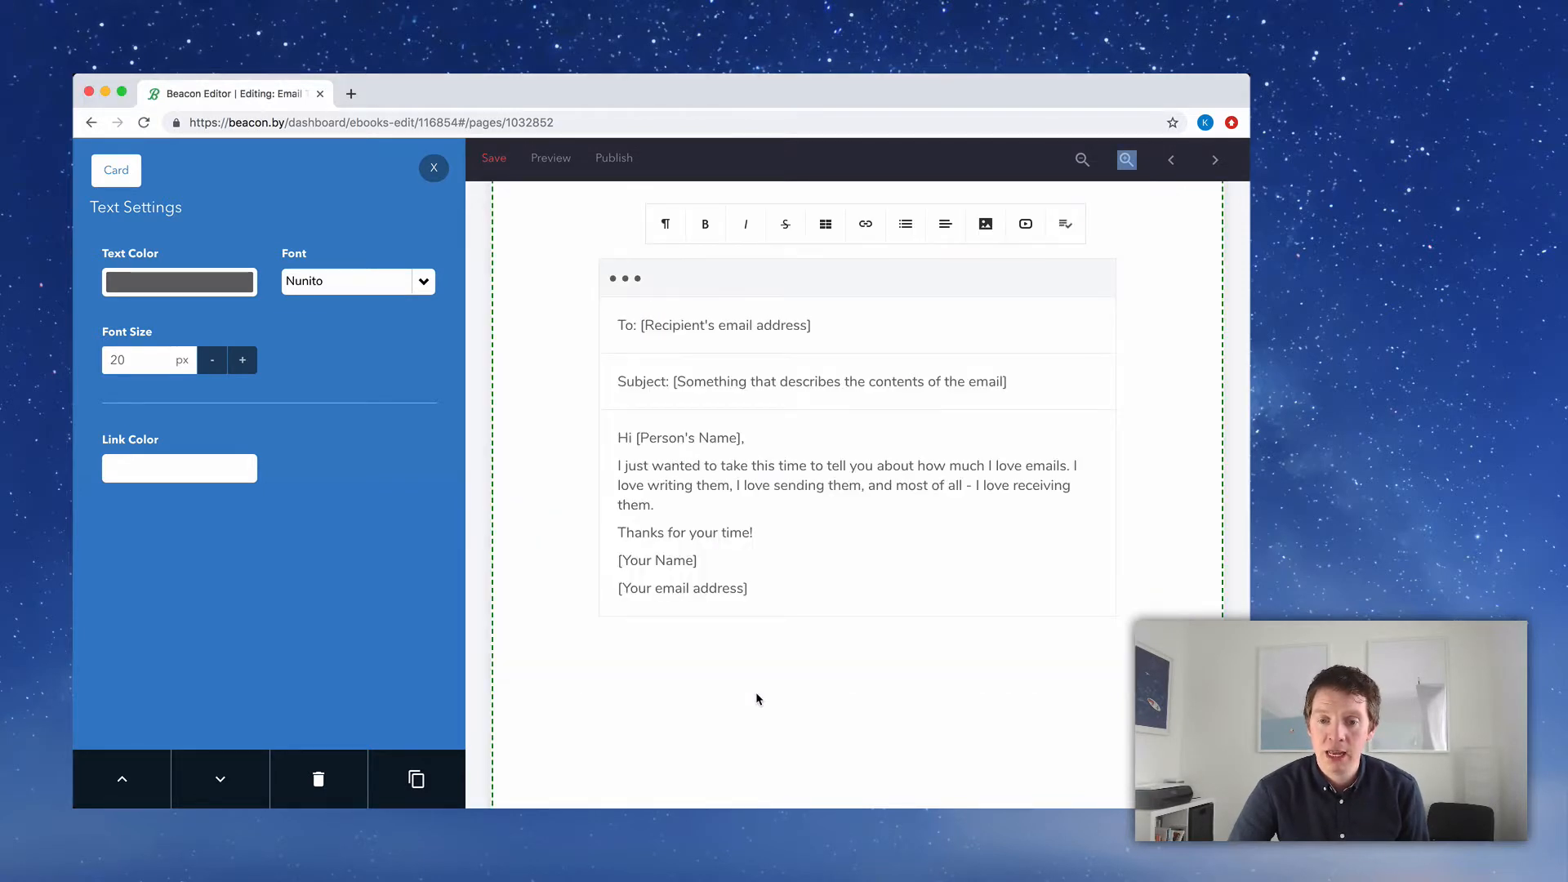
pyautogui.click(702, 381)
pyautogui.moveTo(673, 382); pyautogui.dragTo(1010, 382)
pyautogui.press('super+v')
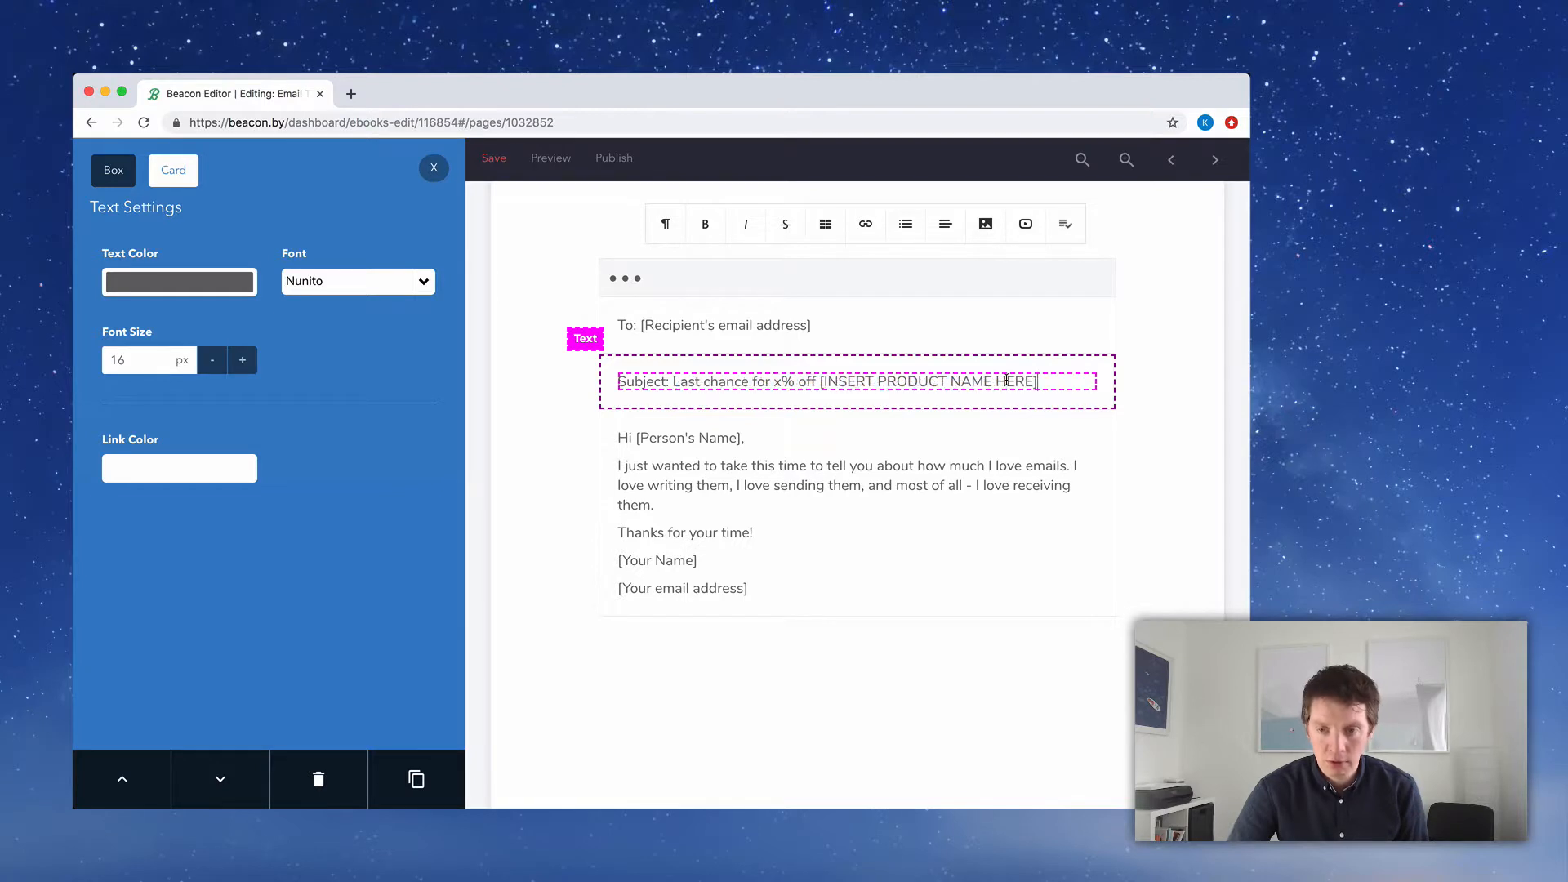
# Switch to the emails text document and copy the Email 3 body, from "Yowzer these things are selling" through "[Your Name]"
pyautogui.click(997, 477)
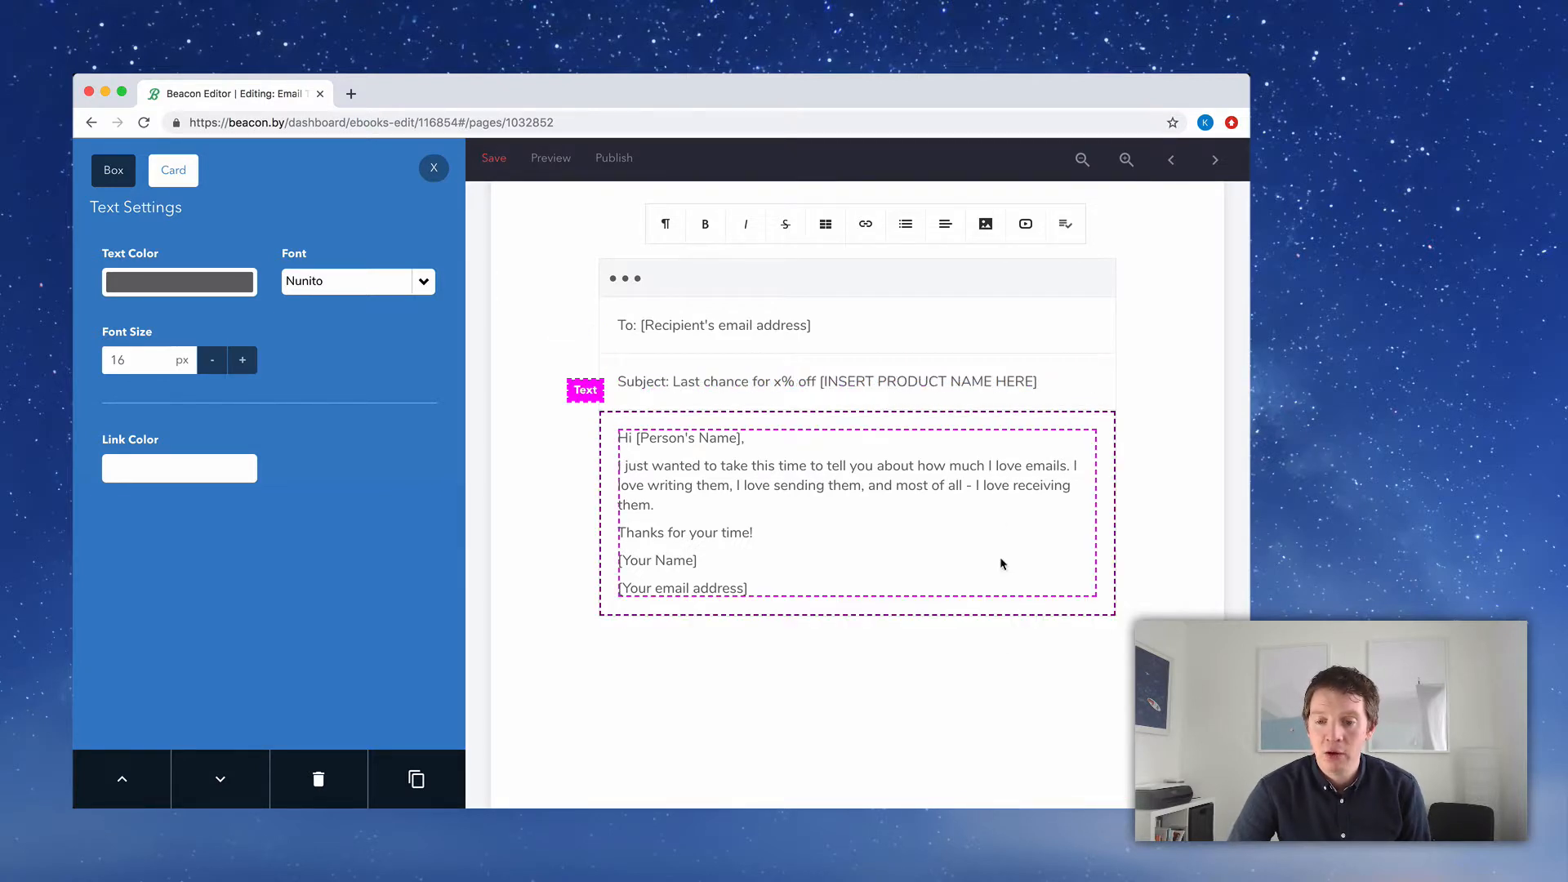
pyautogui.click(1138, 782)
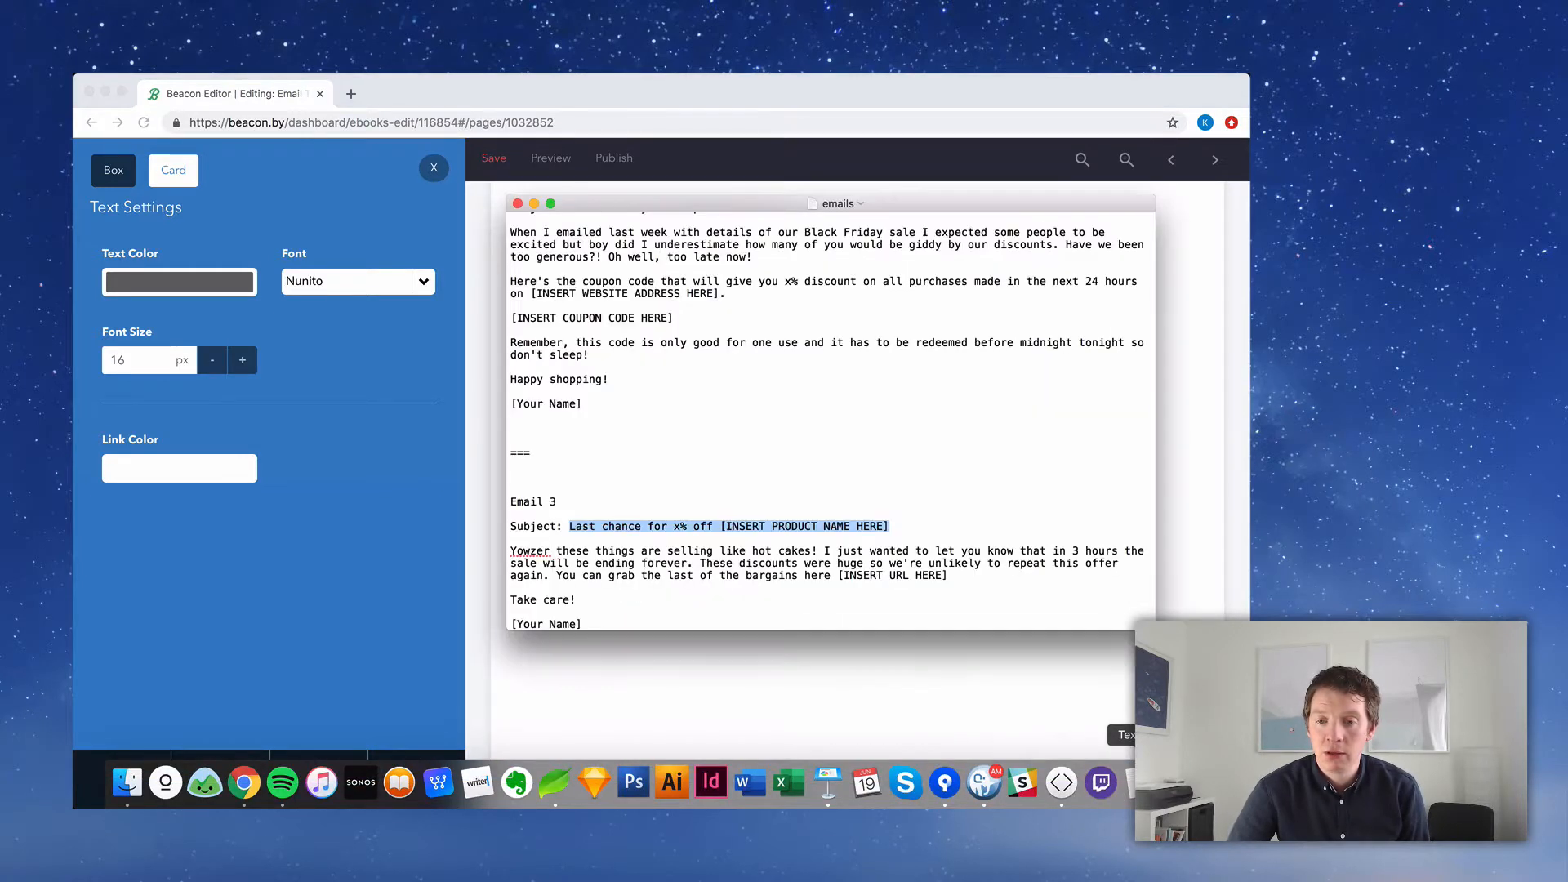
pyautogui.moveTo(613, 623); pyautogui.dragTo(487, 560)
pyautogui.click(486, 561)
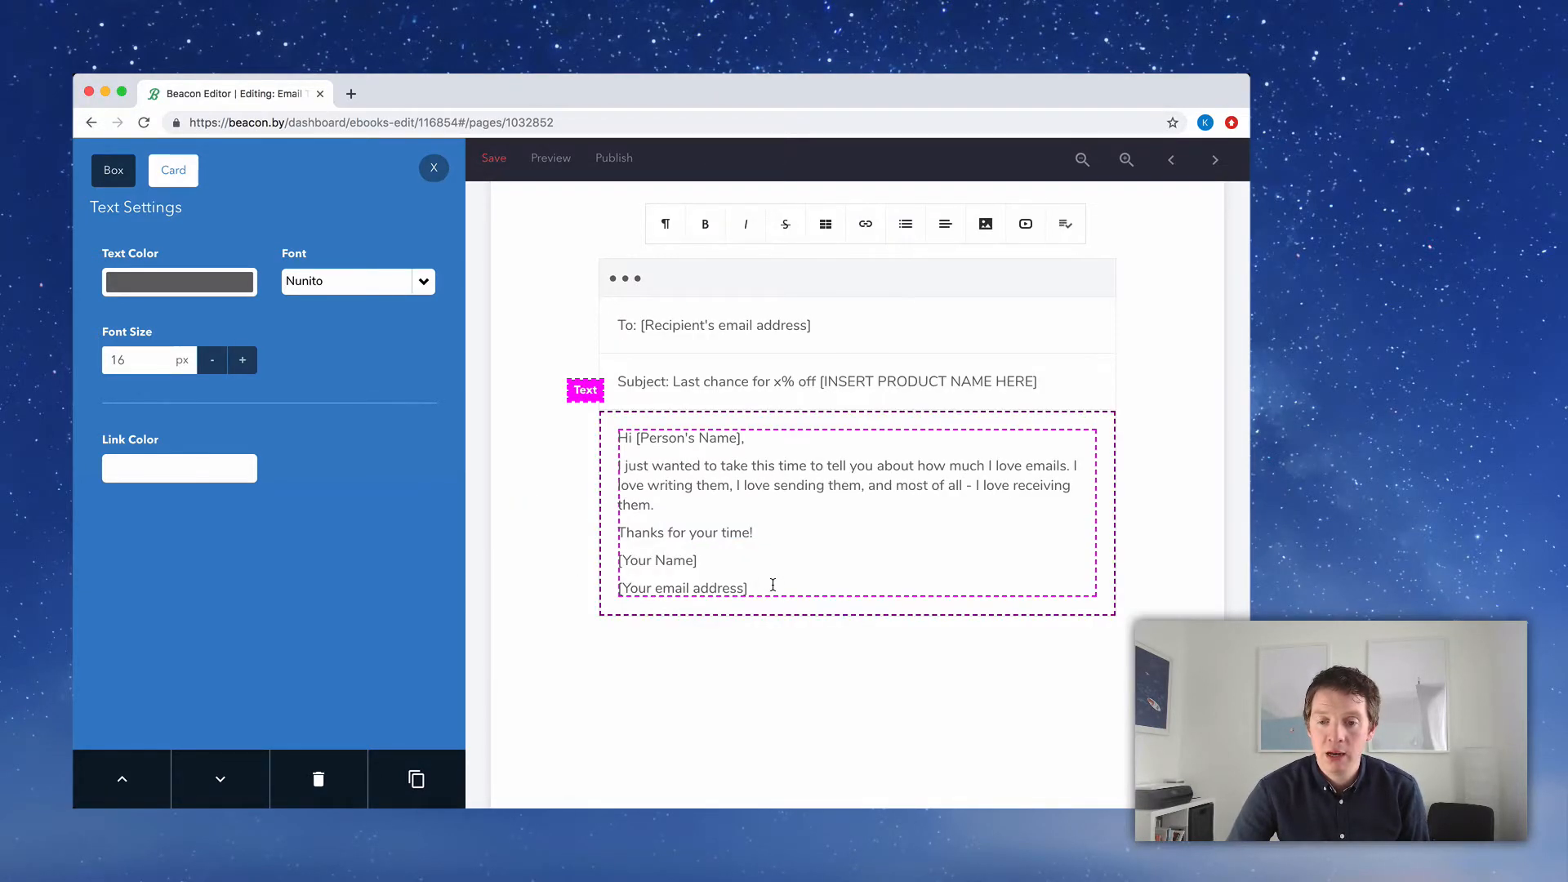
# Replace the placeholder email body on the Last Chance page with the copied Email 3 text and remove the surrounding blank lines
pyautogui.moveTo(773, 584); pyautogui.dragTo(622, 440)
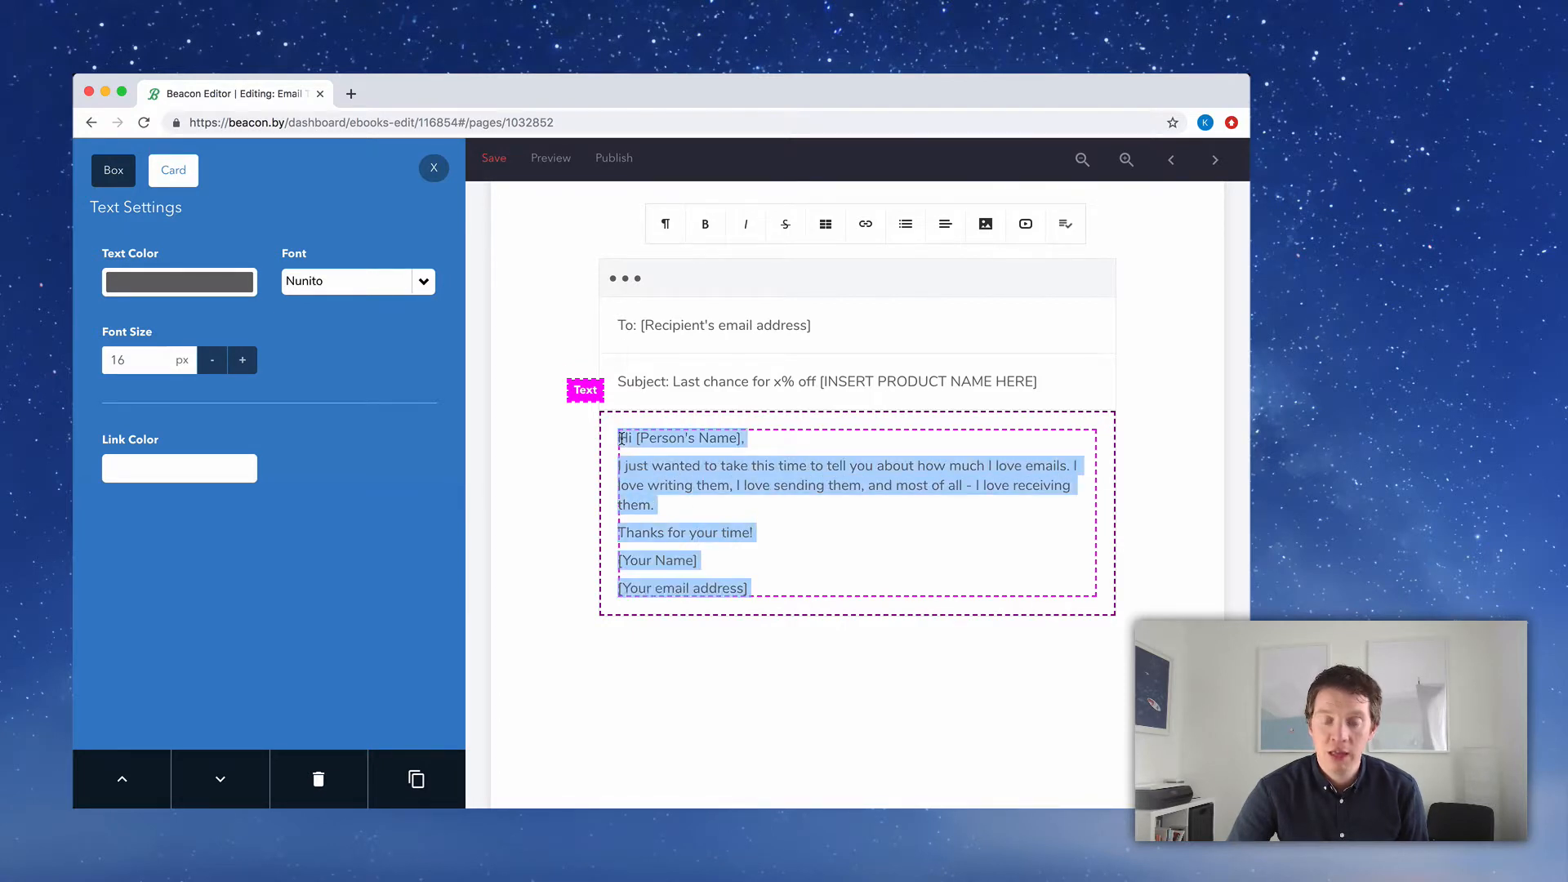
pyautogui.press('super+v')
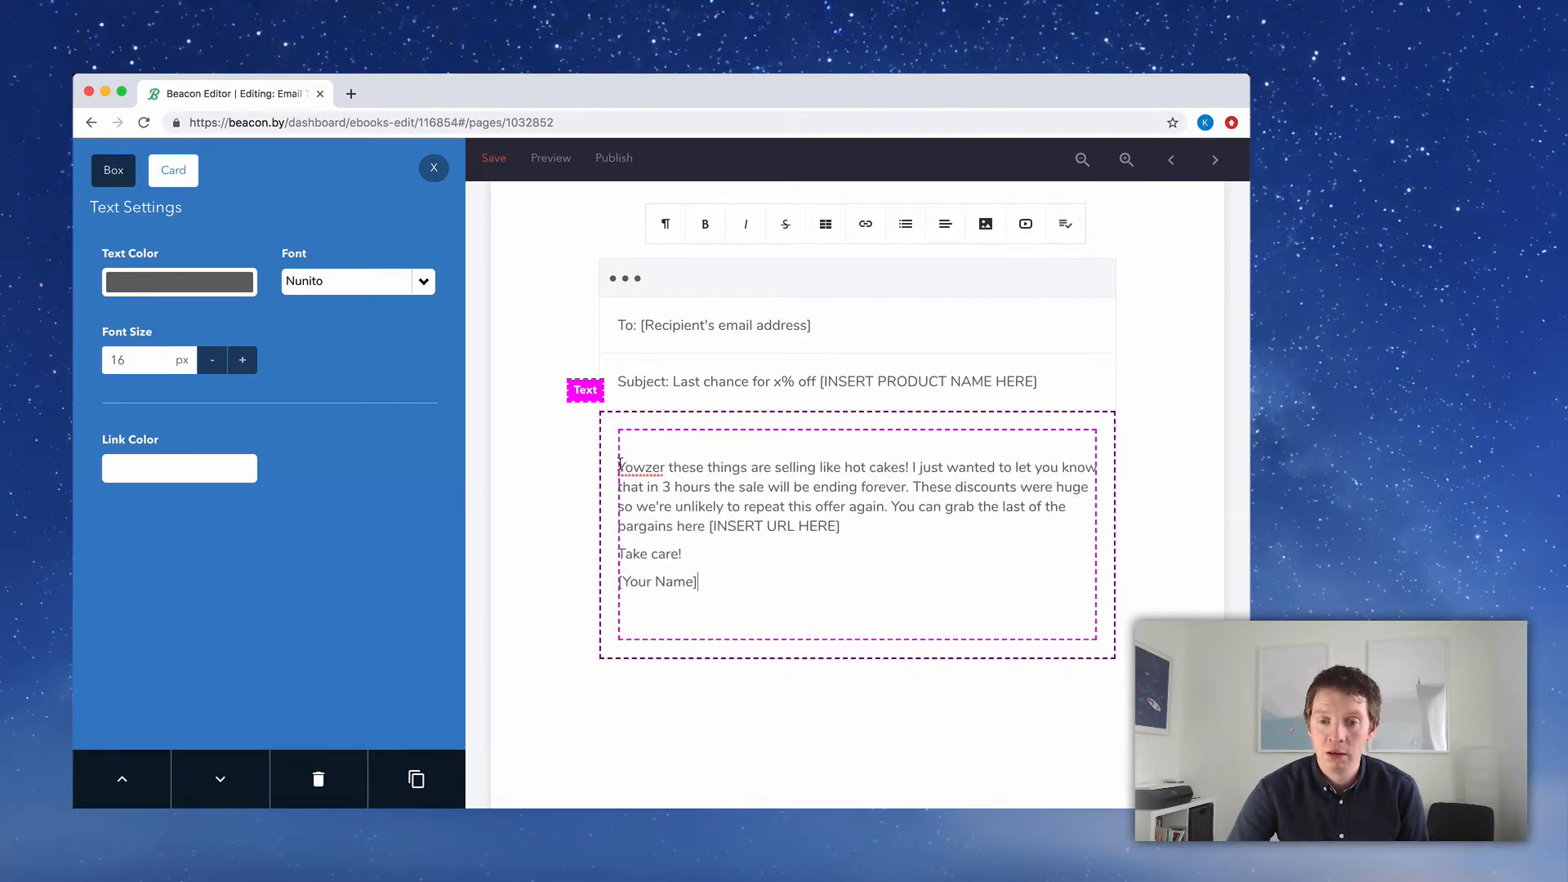
pyautogui.press('BackSpace')
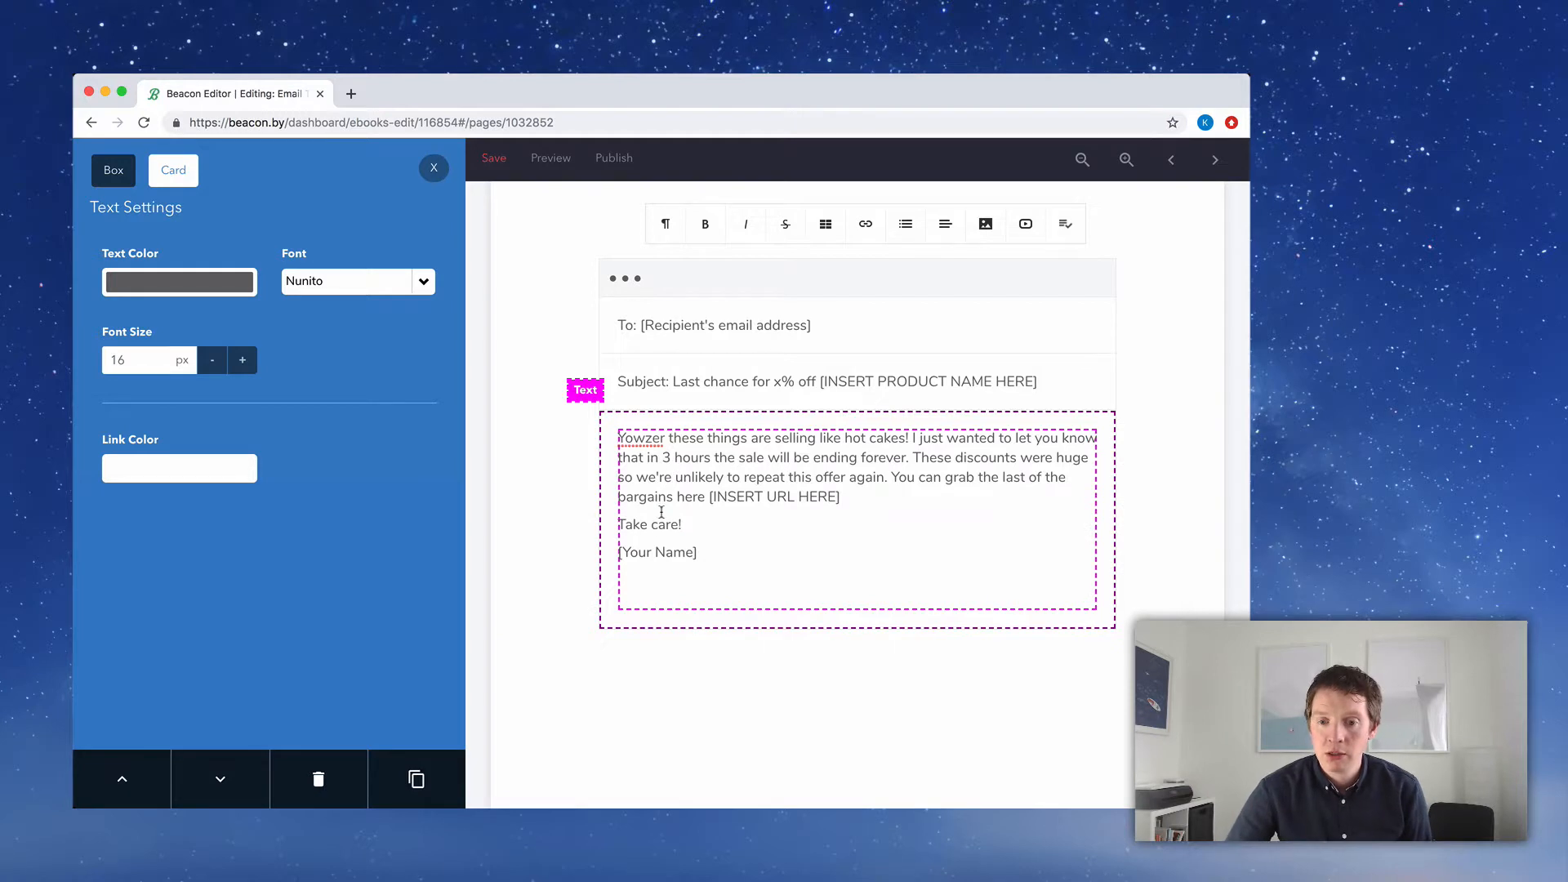
pyautogui.press('BackSpace')
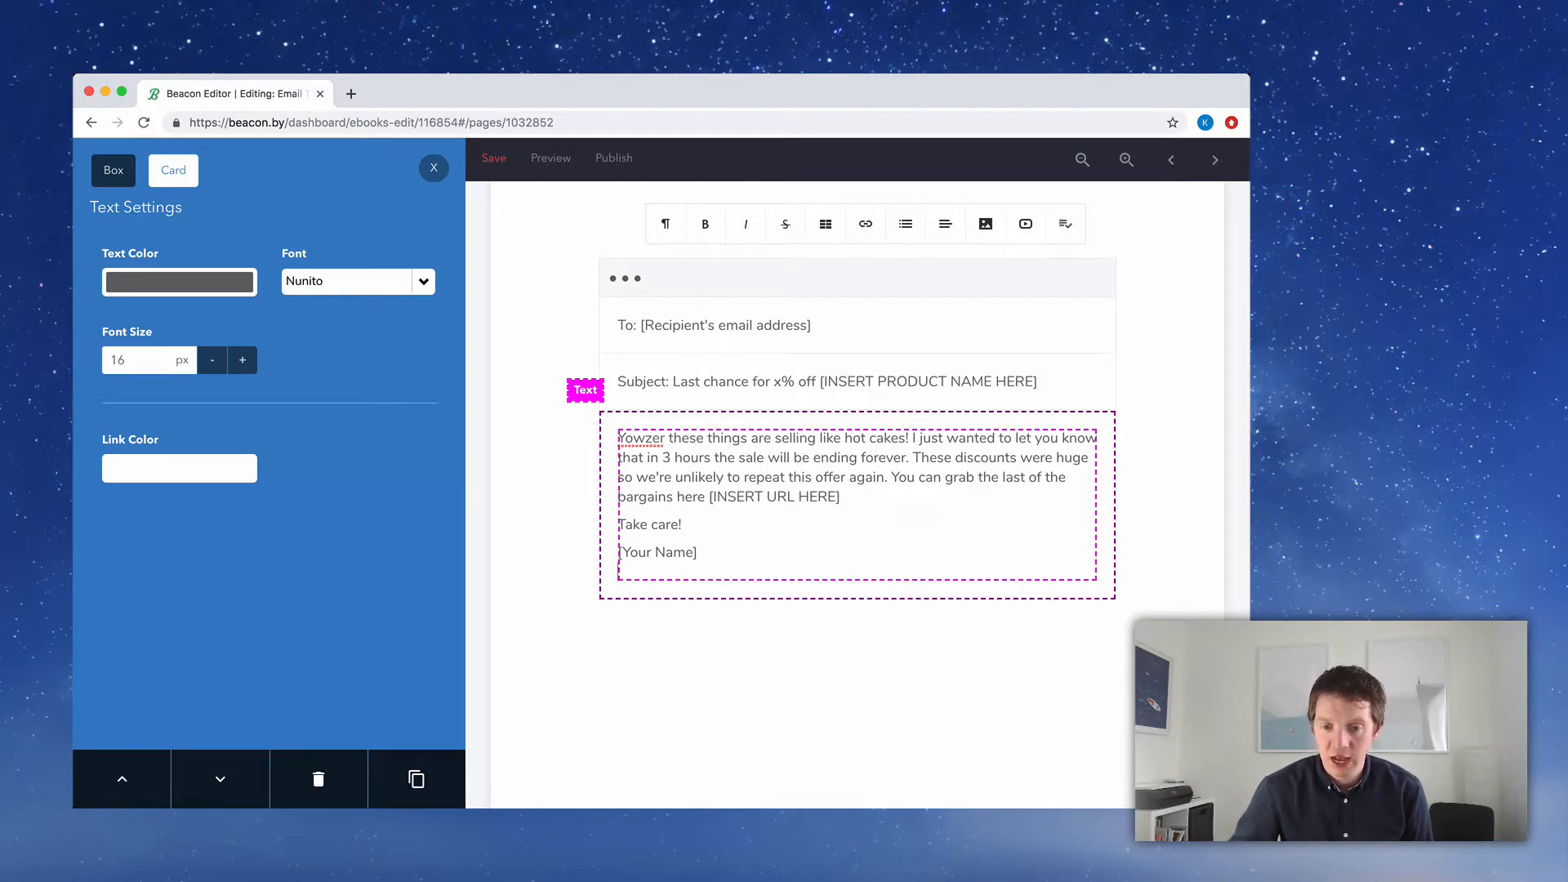
pyautogui.press('BackSpace')
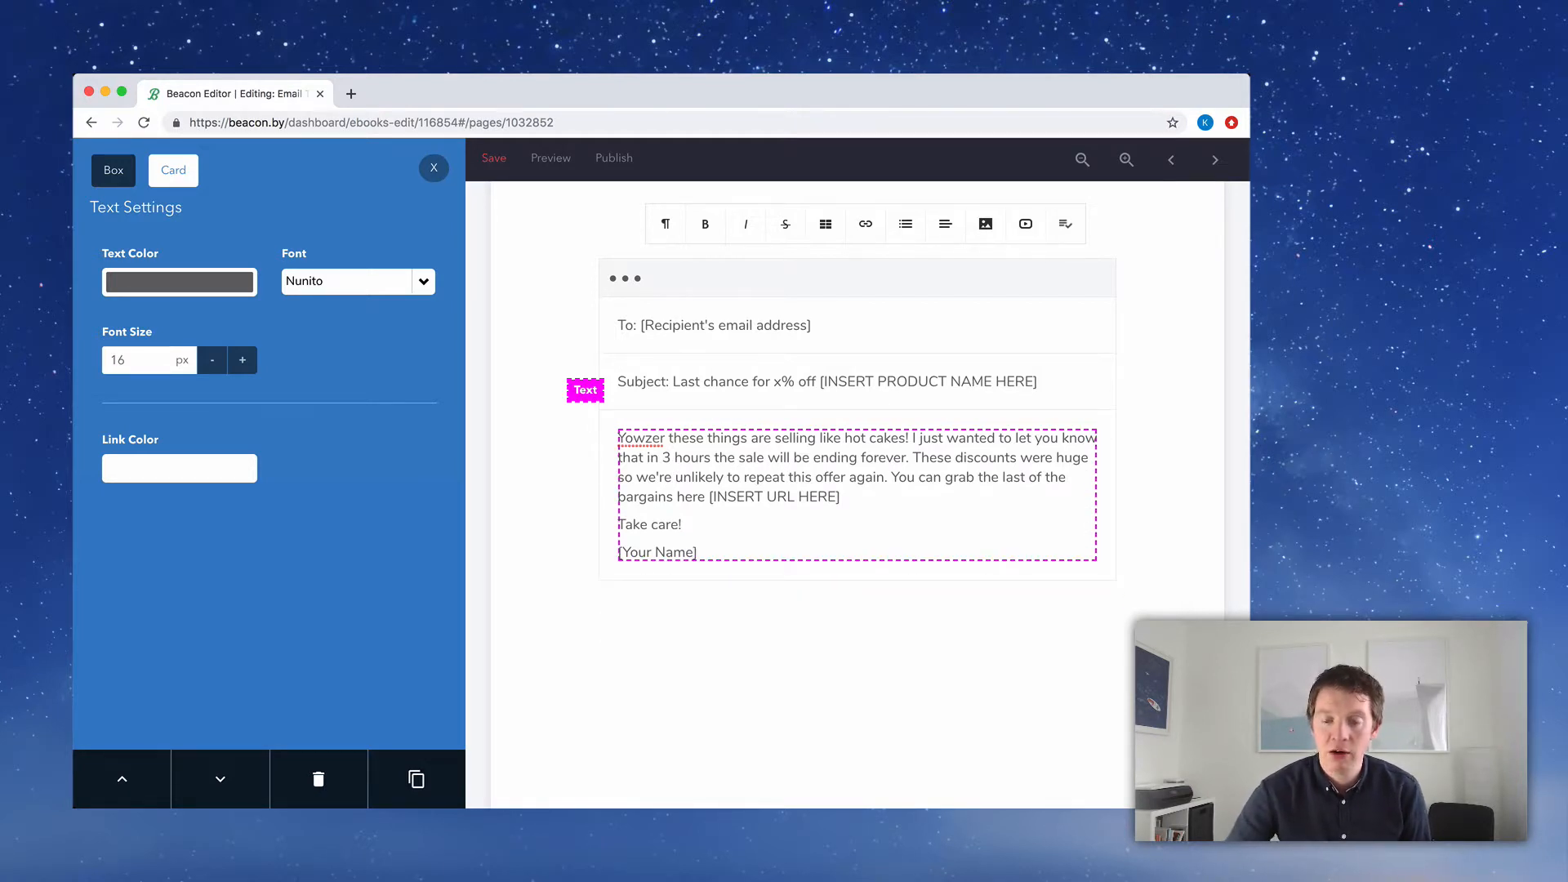
# Save the Last Chance page and open the Call to Action page
pyautogui.click(1082, 161)
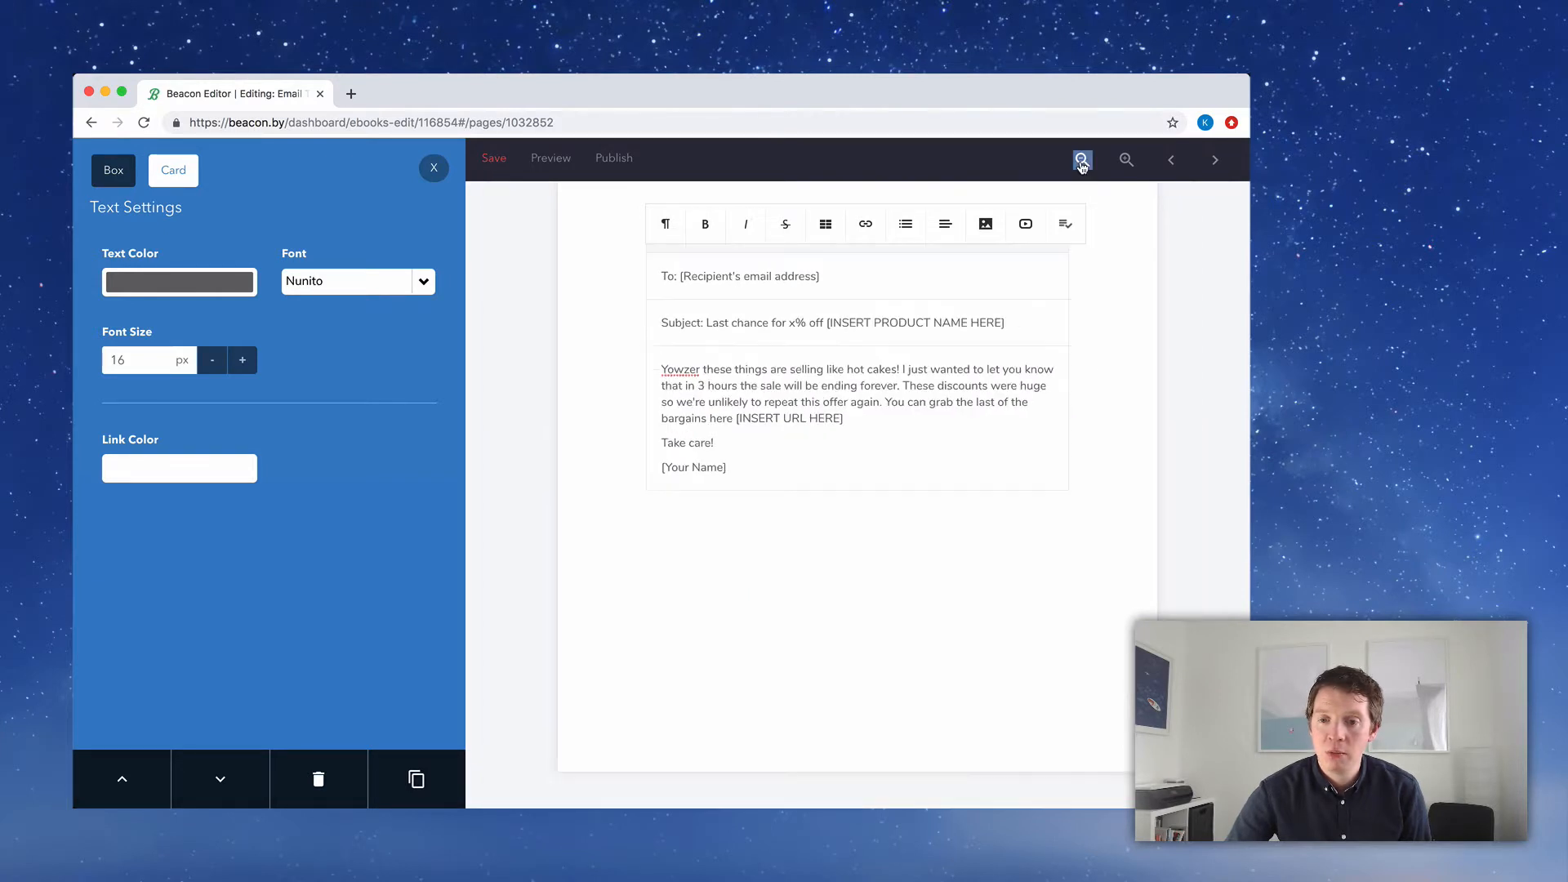
pyautogui.scroll(3, 1163, 244)
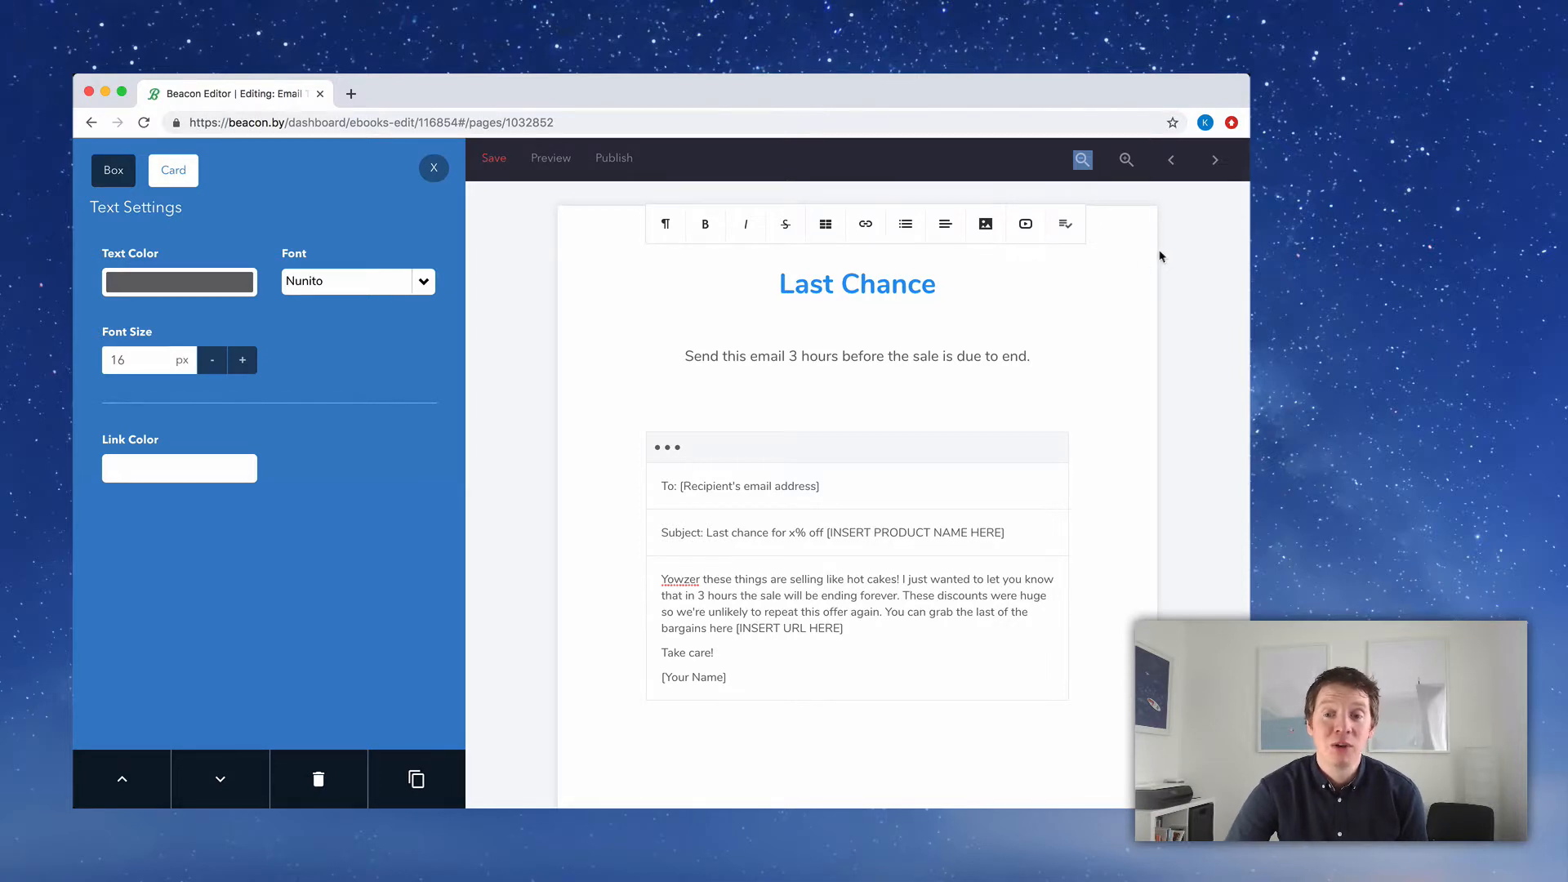
pyautogui.click(496, 172)
pyautogui.click(432, 170)
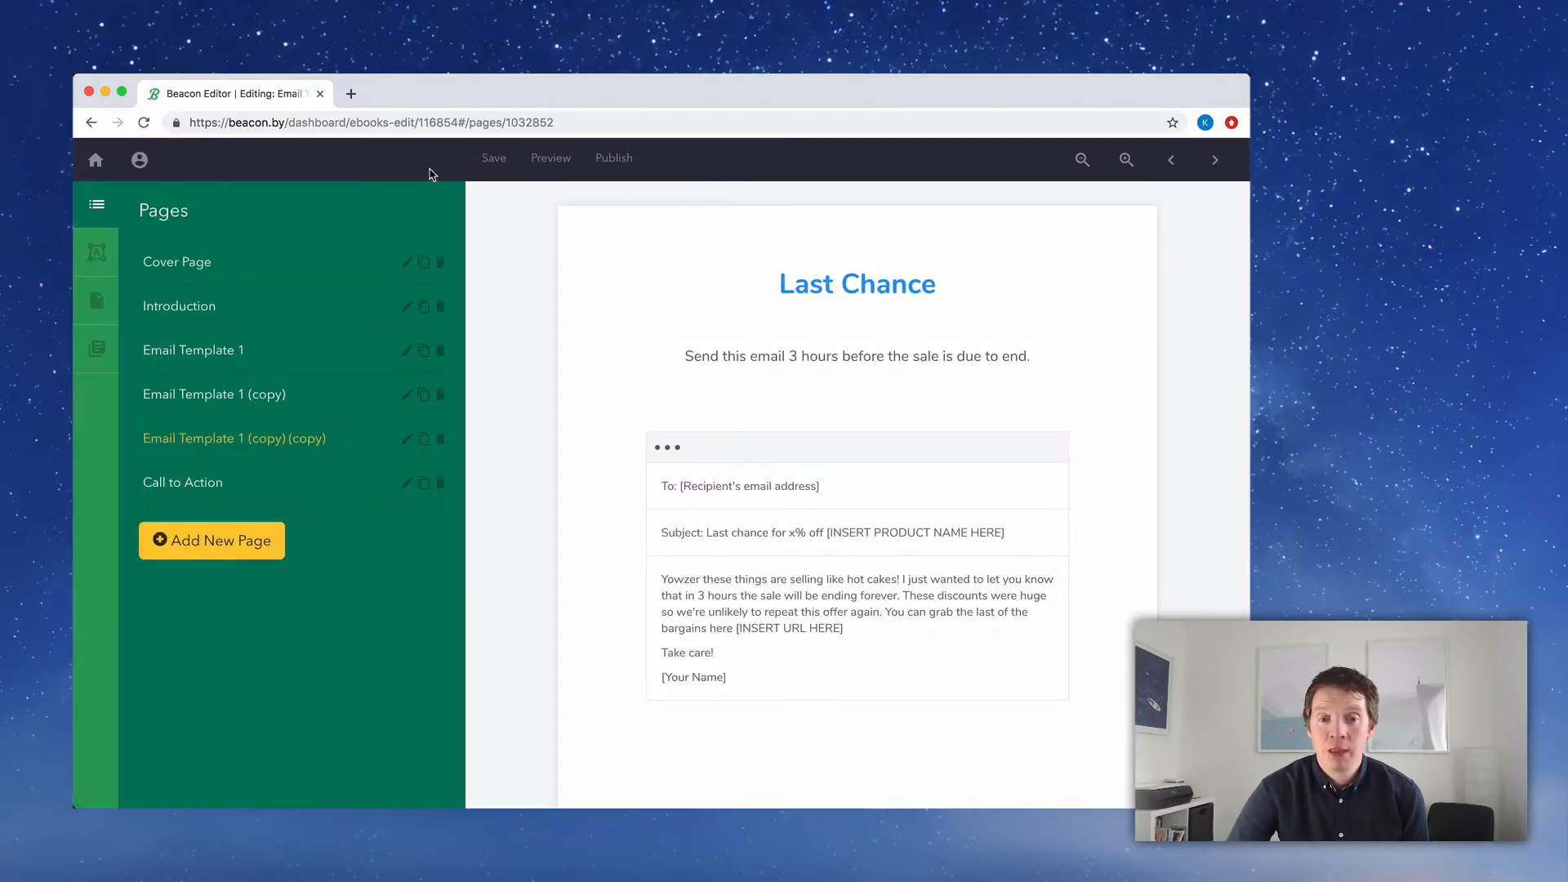
pyautogui.click(314, 487)
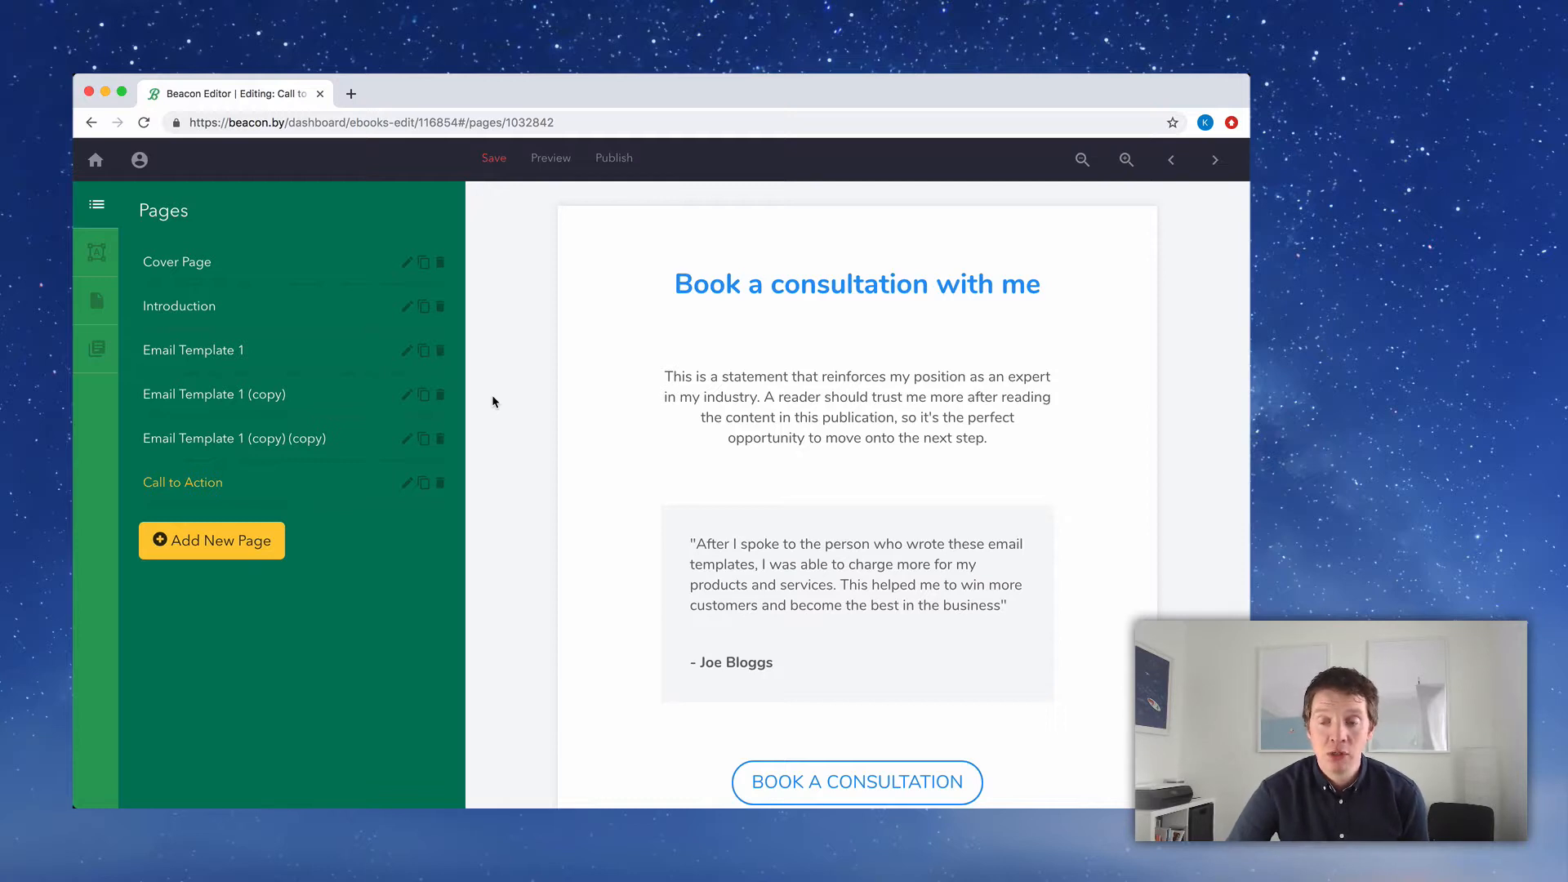
# Change the headline on the Call to Action page to "Christmas Promotions"
pyautogui.click(1082, 159)
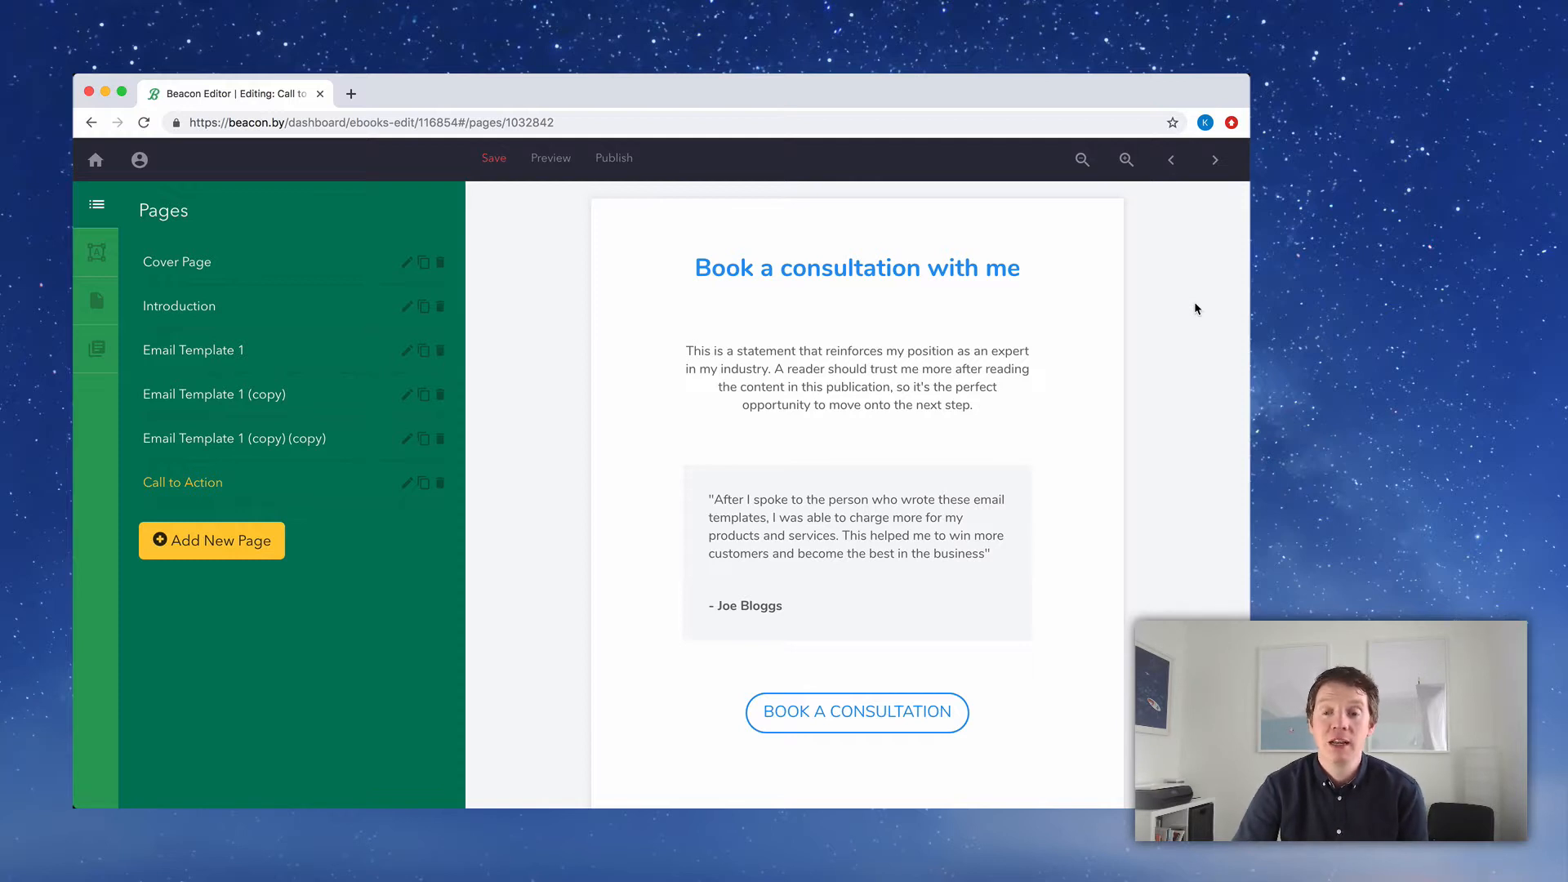
pyautogui.click(996, 271)
pyautogui.tripleClick(995, 271)
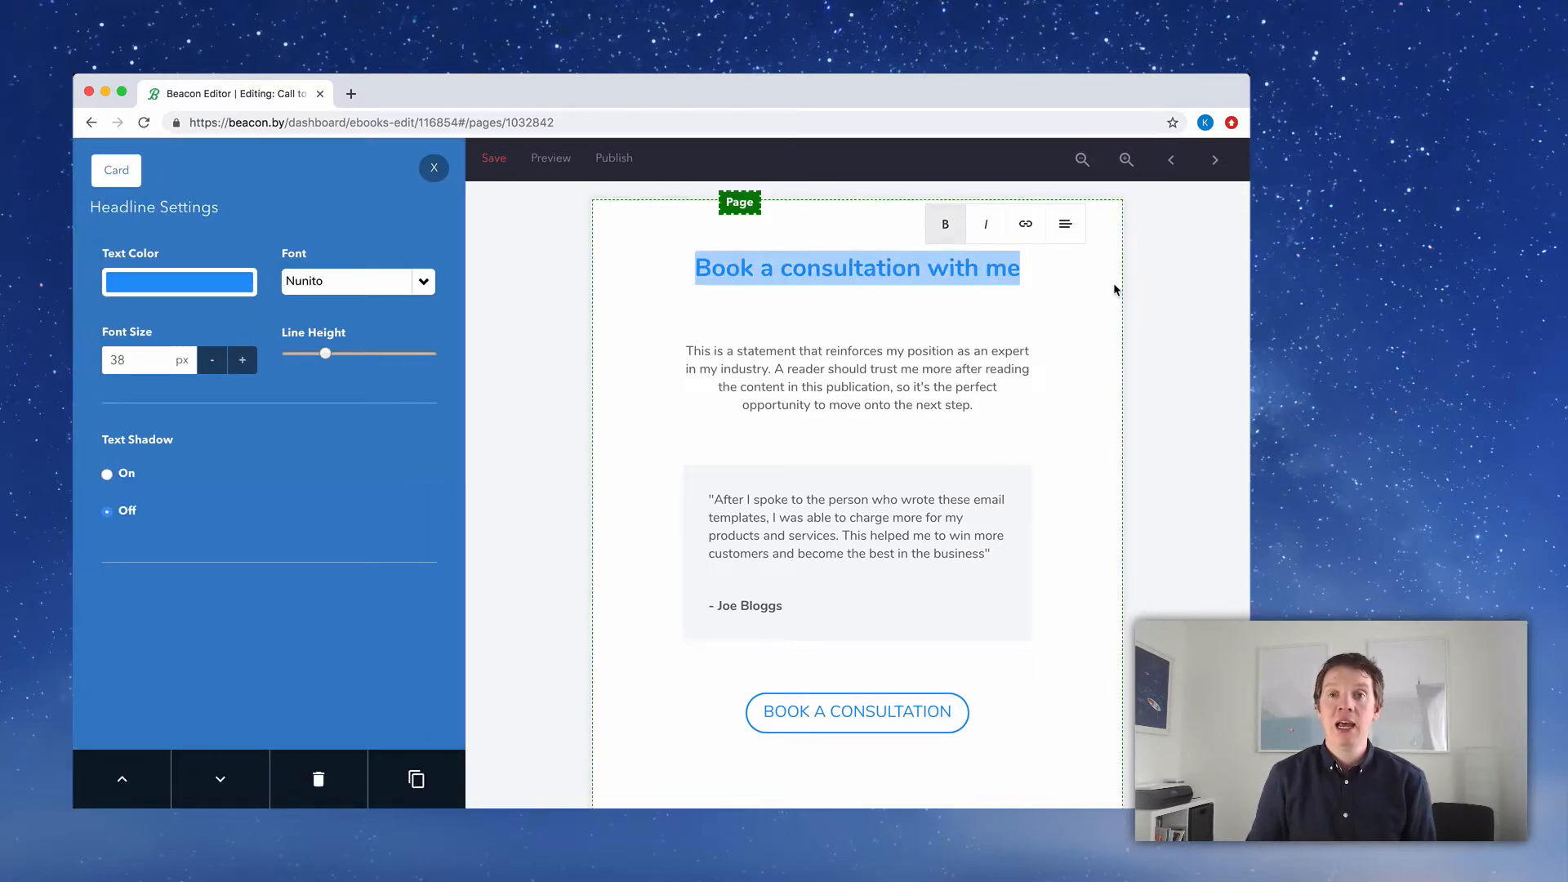
pyautogui.write('Christmas Promotions')
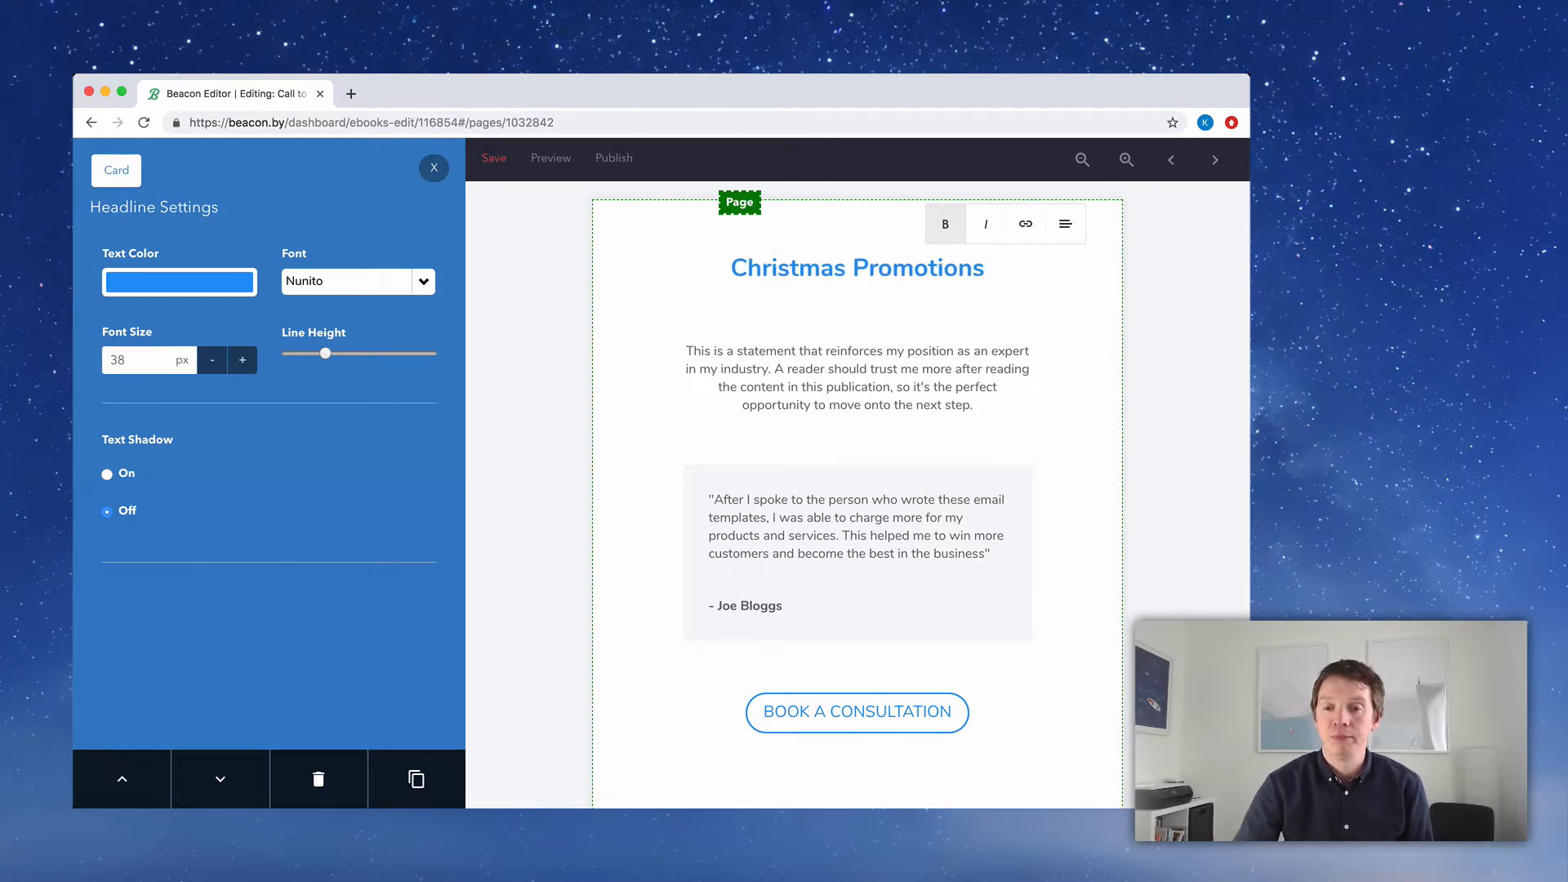
# Replace the statement paragraph under the headline with a consultation pitch, from "You've seen how effective my Black Friday emails can be" through "the power of email."
pyautogui.click(933, 441)
pyautogui.tripleClick(910, 385)
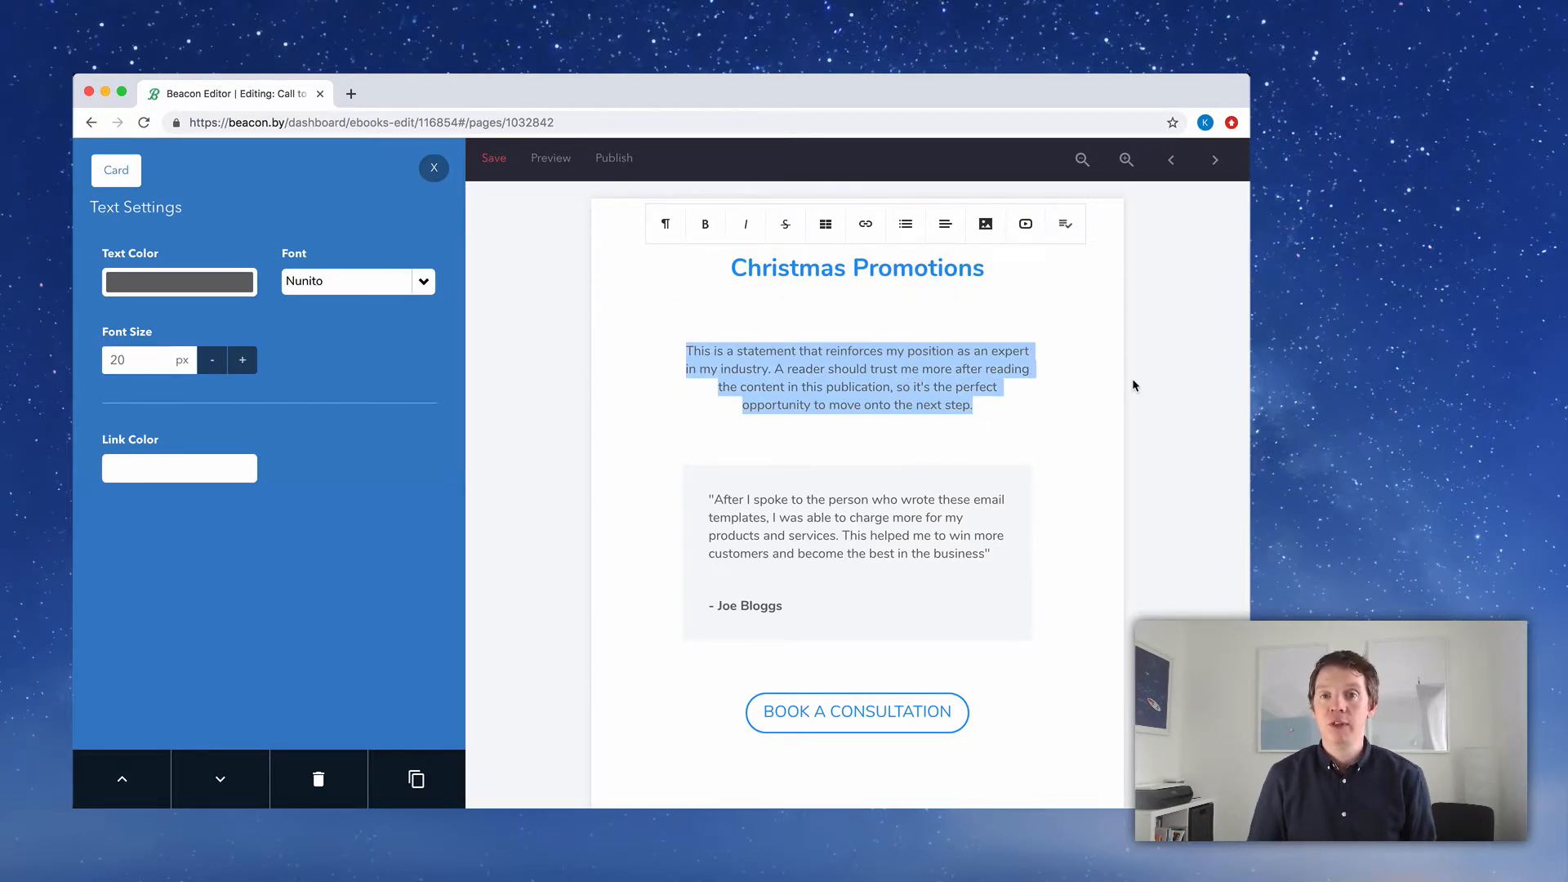
pyautogui.write("You've seen how effective my Black Friday emails can be. Wait'll you see how good my Christmas ones are. Book a consultation with me and I'll show you how to maximise holiday revenue with the power of email.")
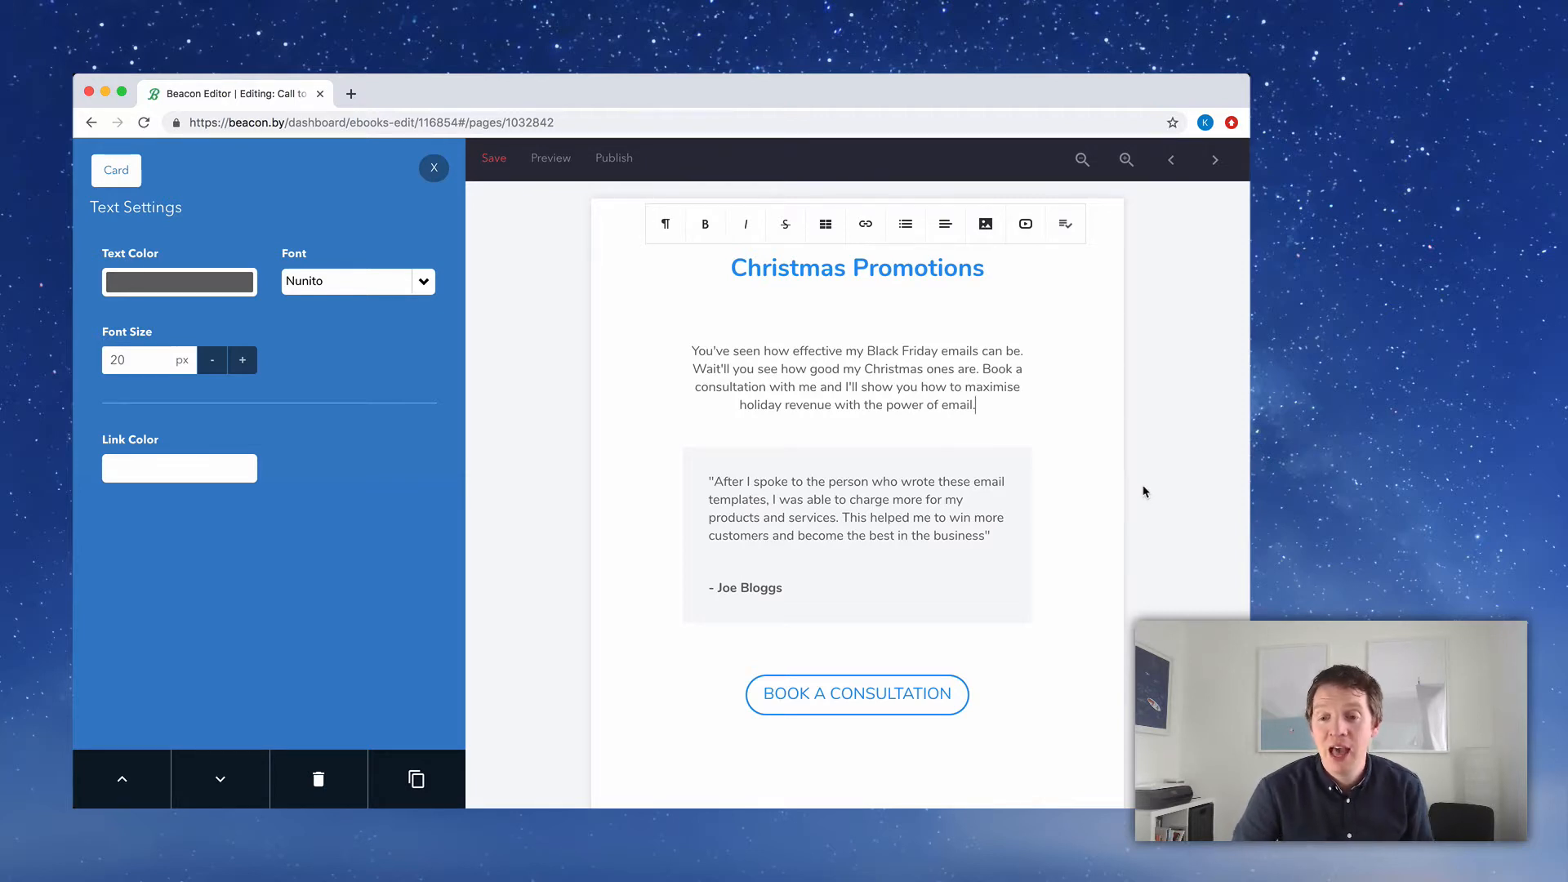
pyautogui.scroll(-2, 1142, 486)
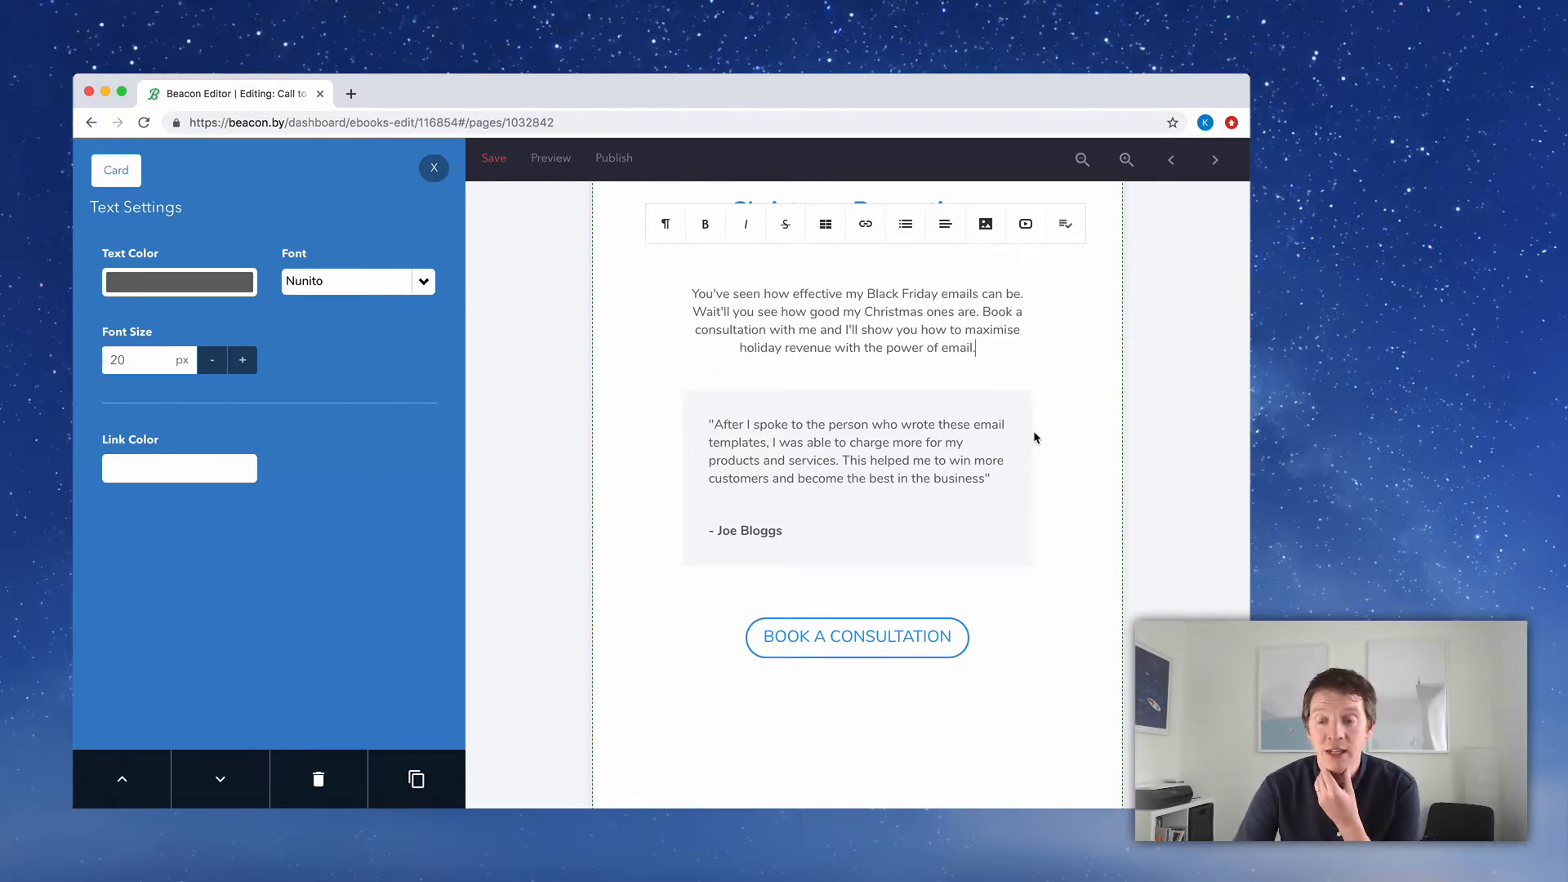
pyautogui.scroll(-1, 1036, 439)
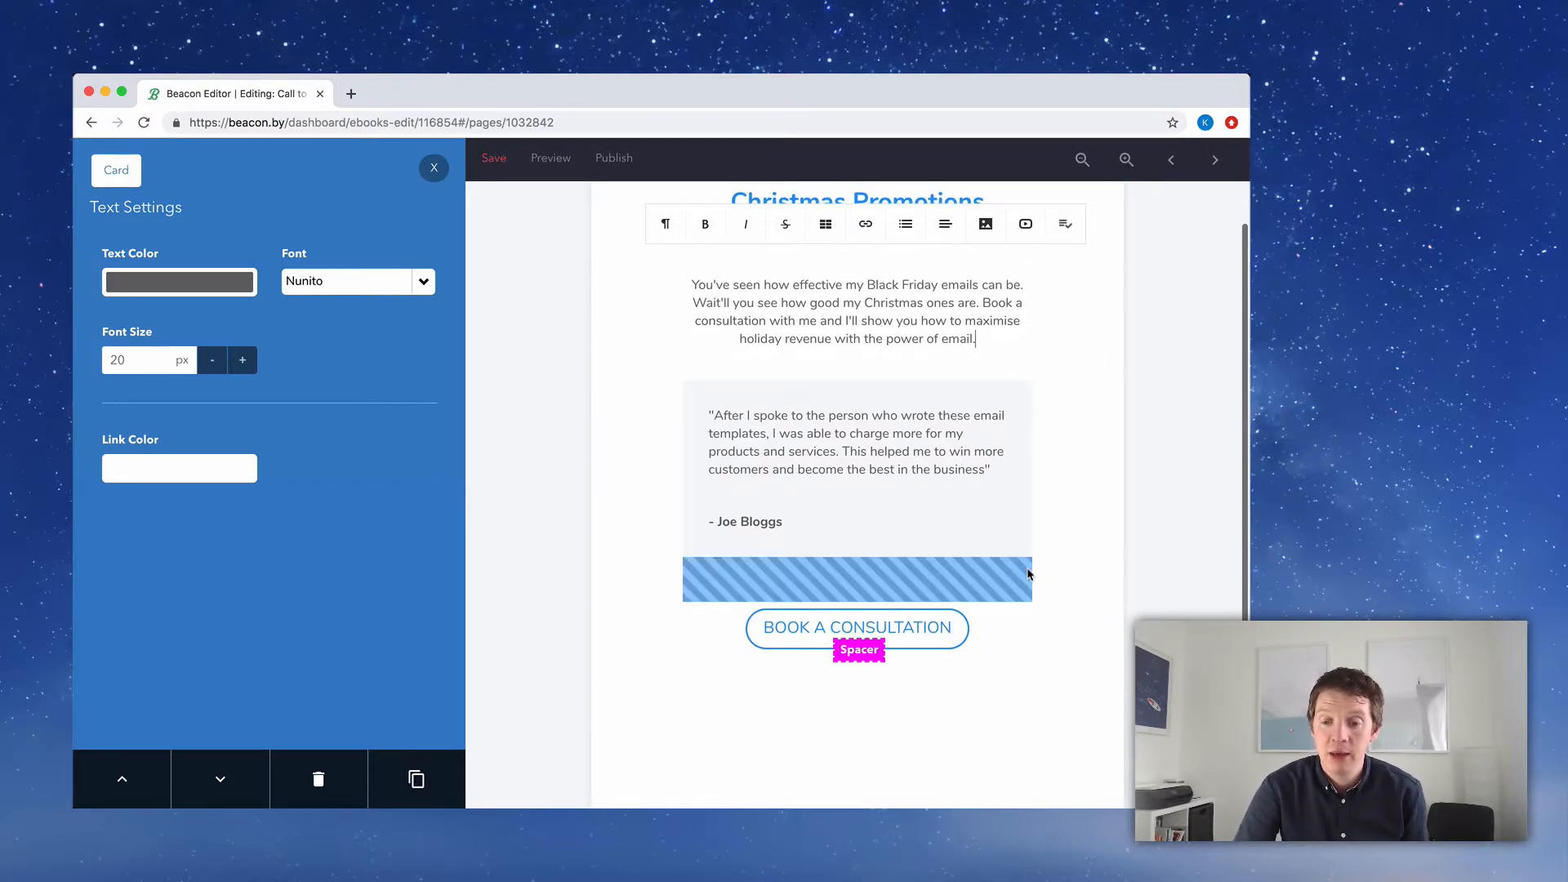
pyautogui.click(913, 643)
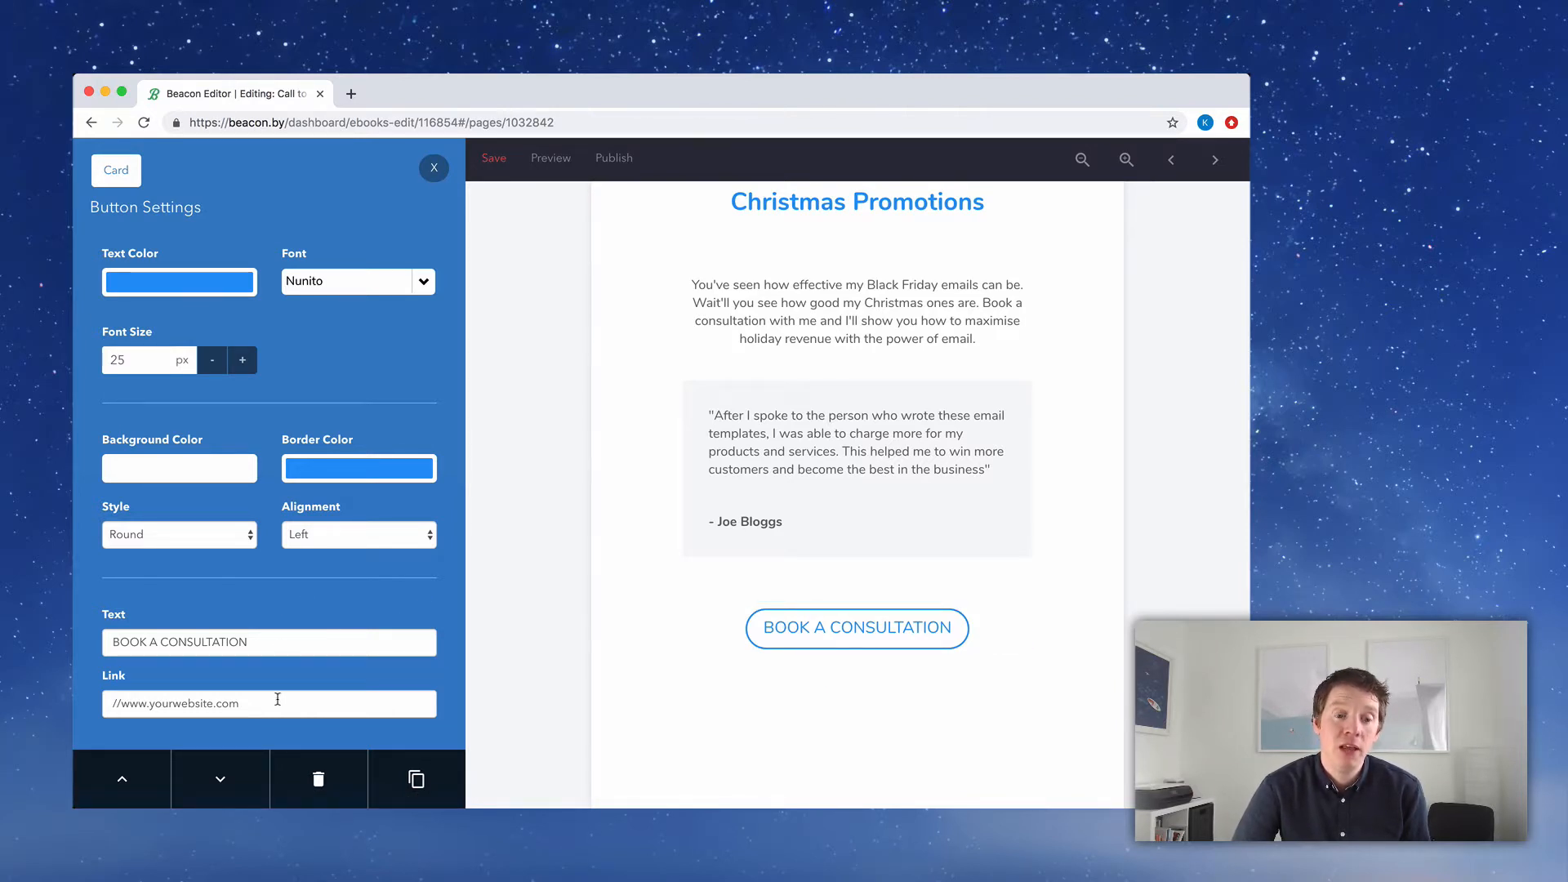
pyautogui.moveTo(298, 703); pyautogui.dragTo(99, 704)
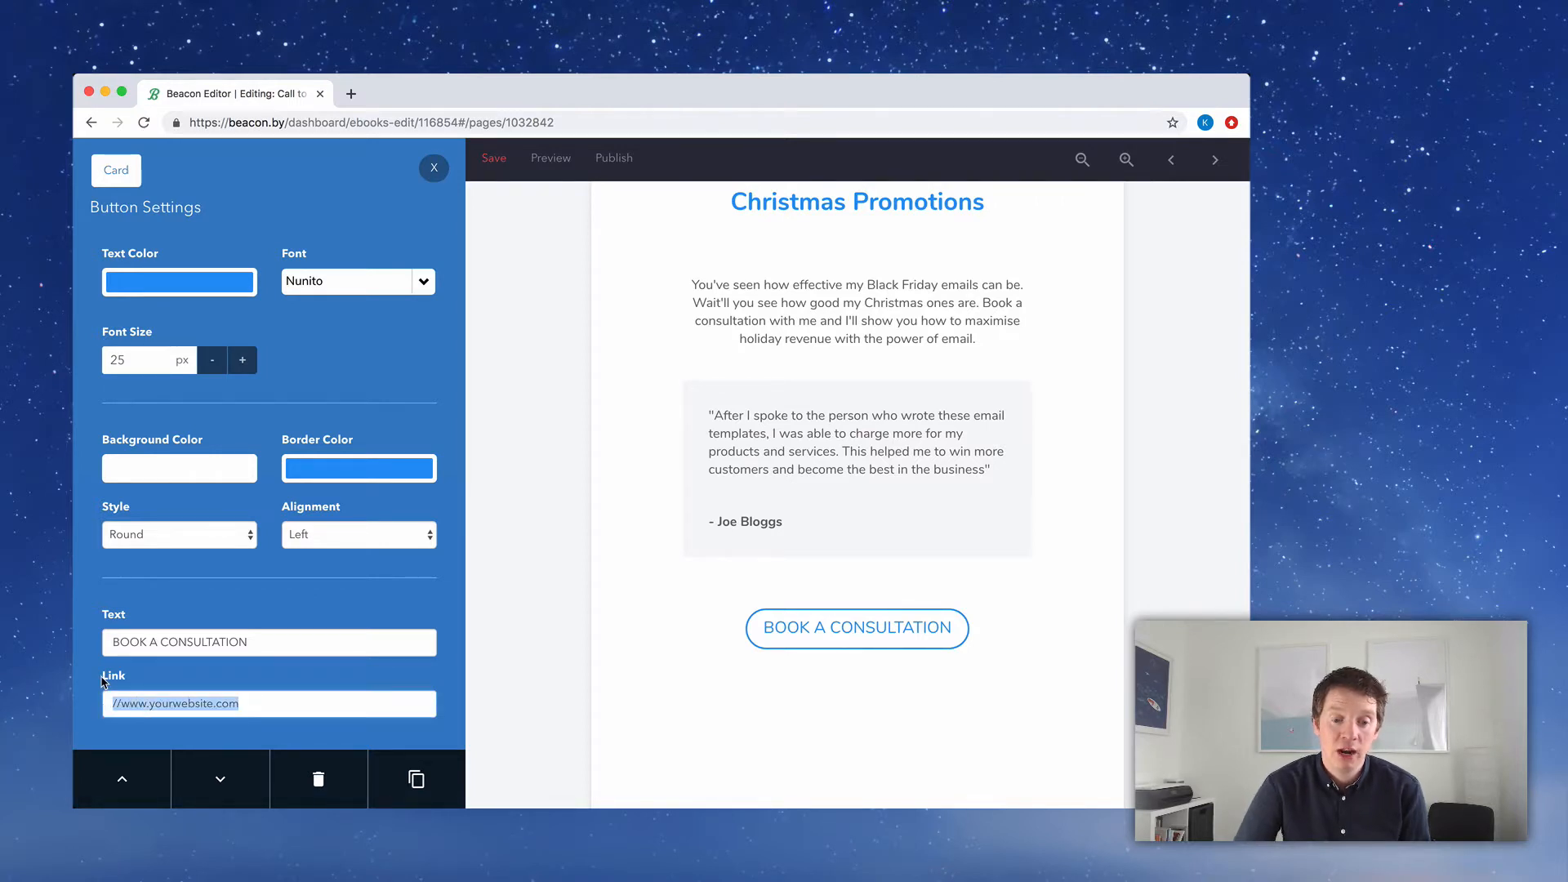
pyautogui.write('www.')
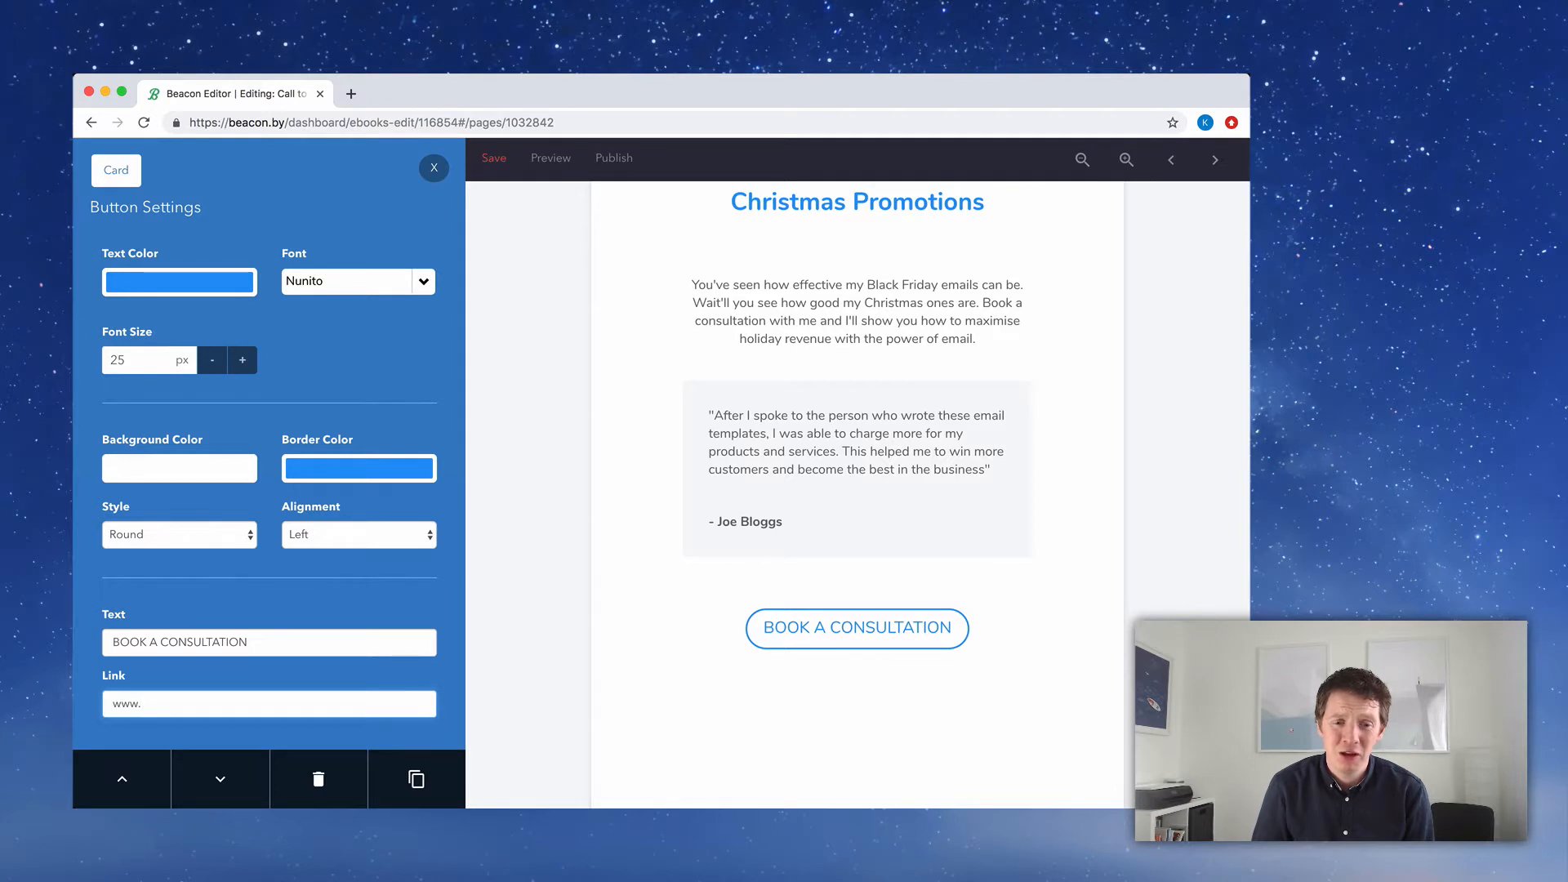
pyautogui.write('copyw')
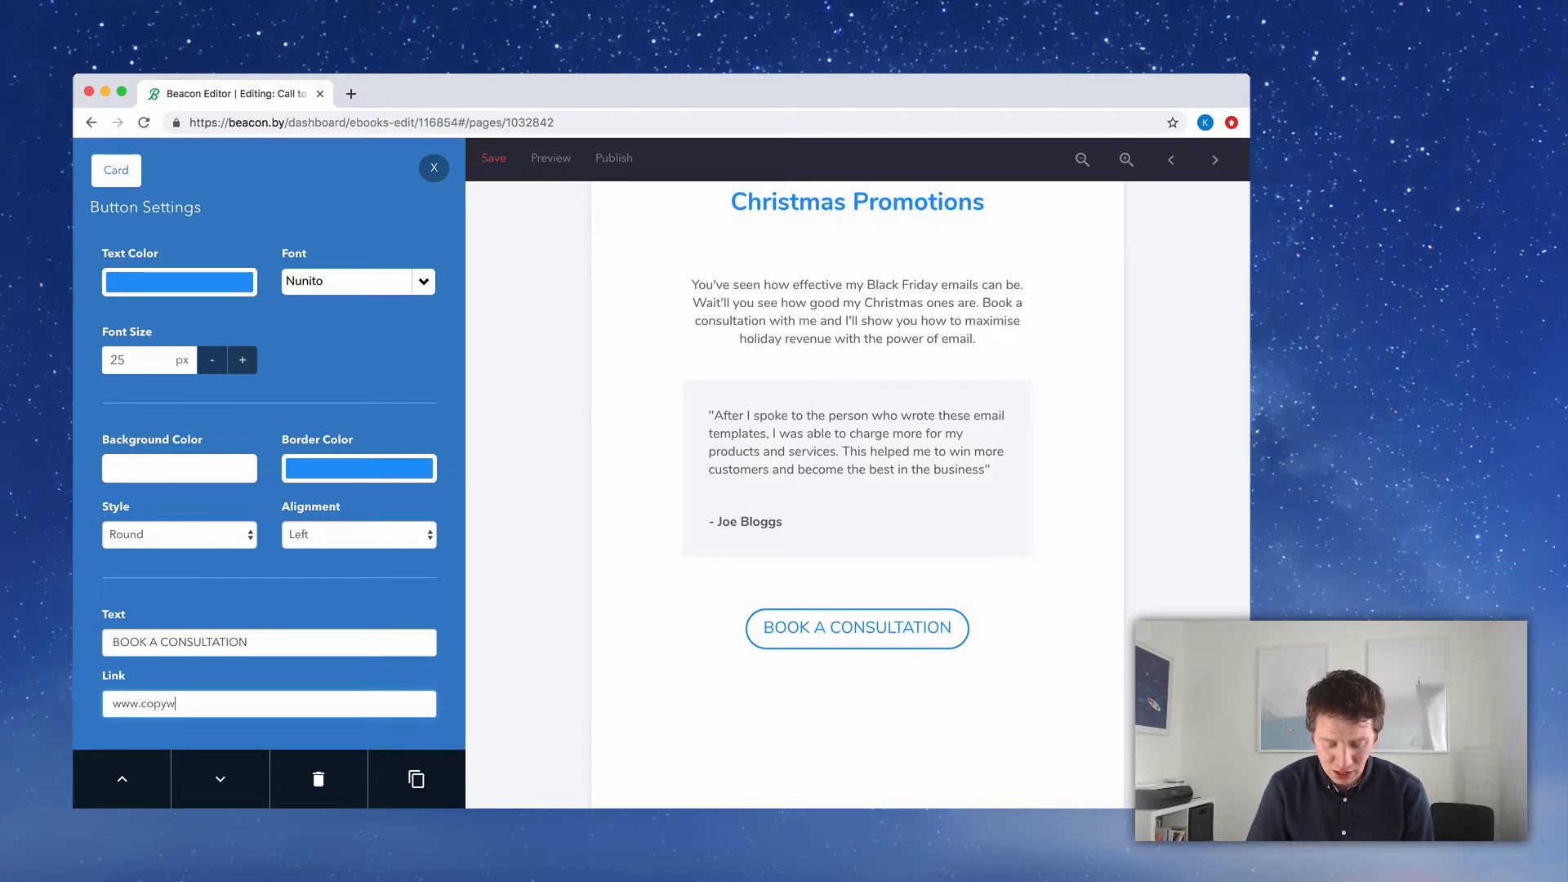
pyautogui.write('ritingservices')
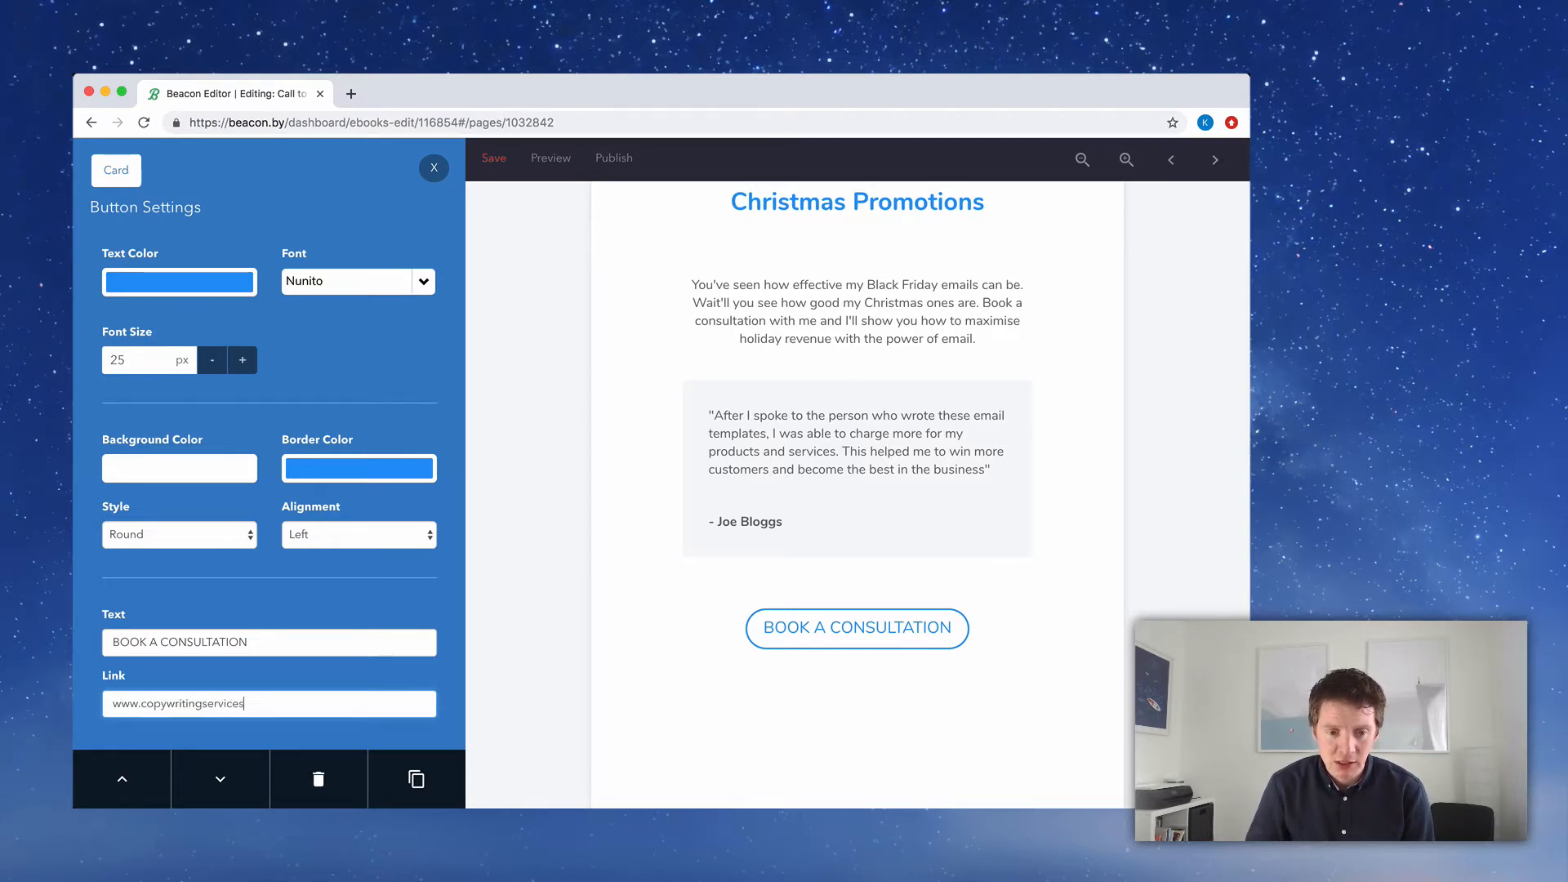
pyautogui.write('.com/christms')
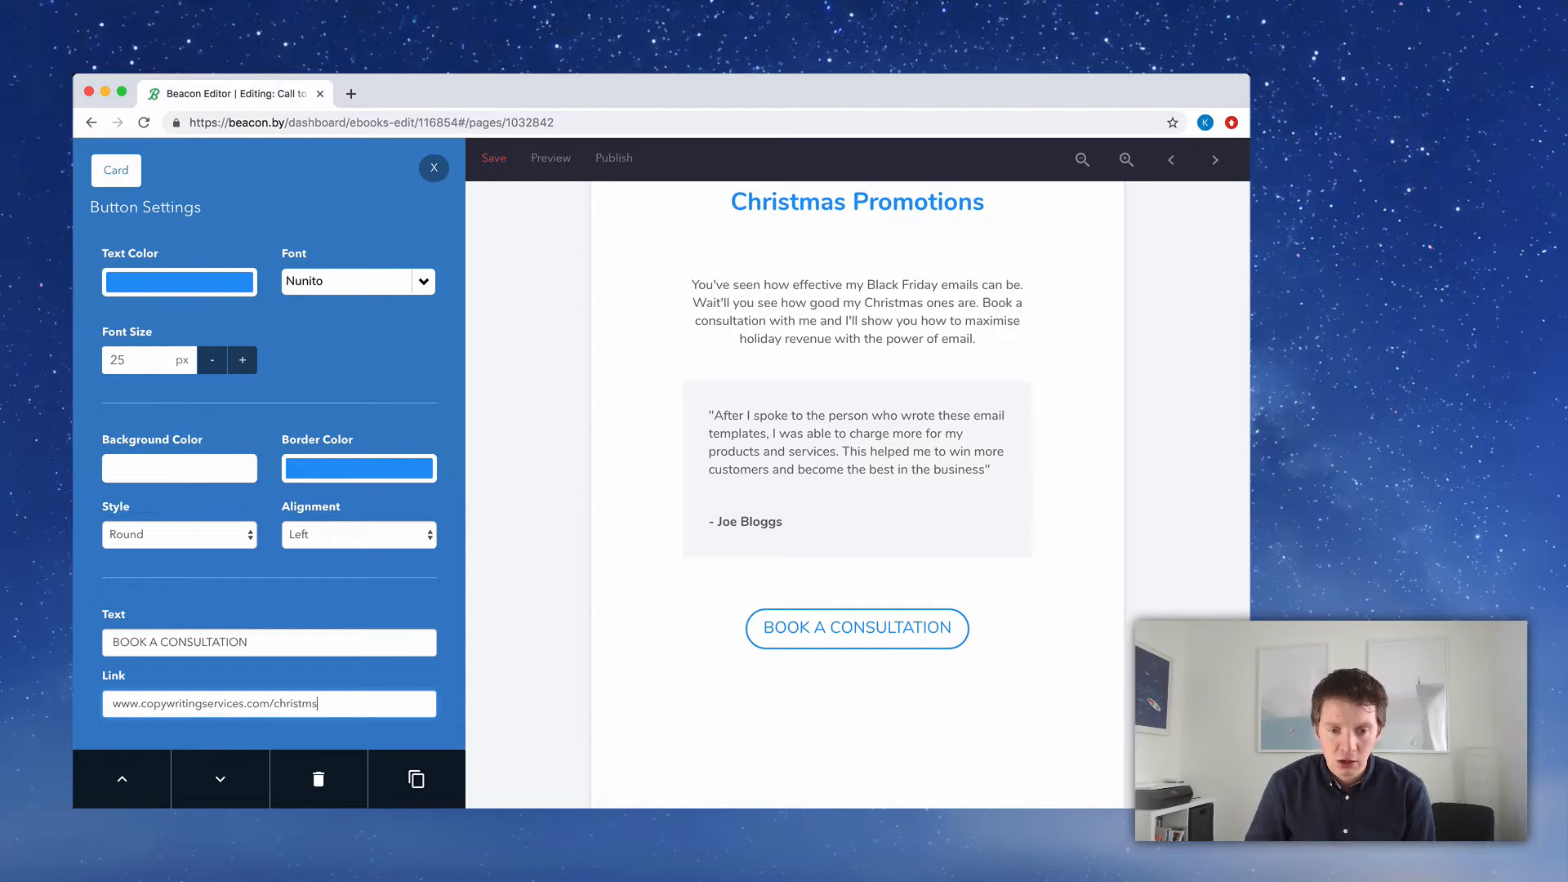
pyautogui.press('BackSpace')
pyautogui.write('as-pr')
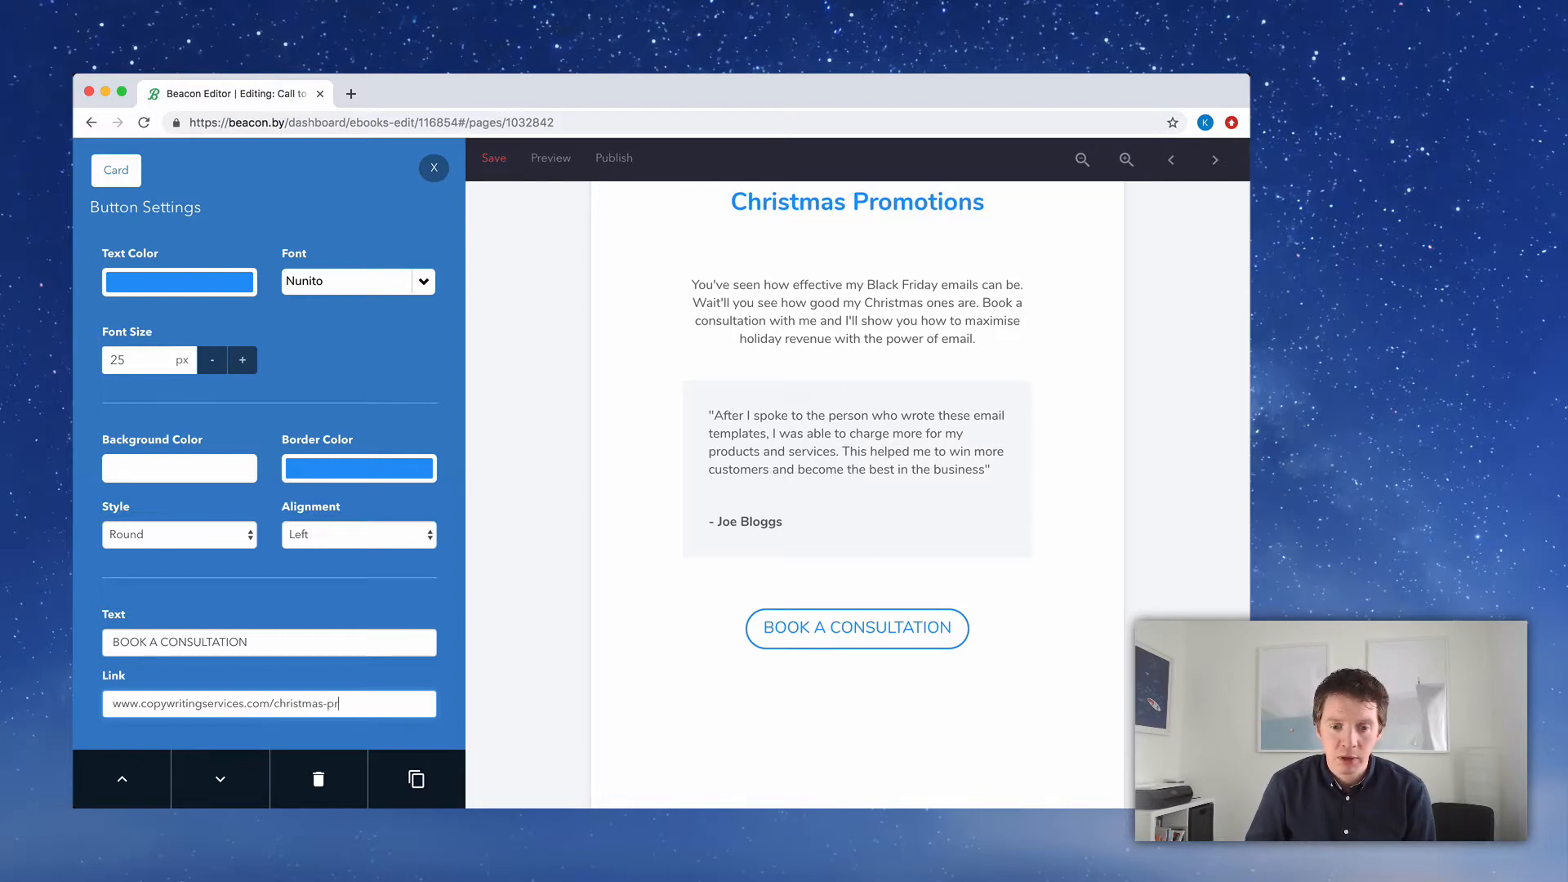
pyautogui.write('omotions')
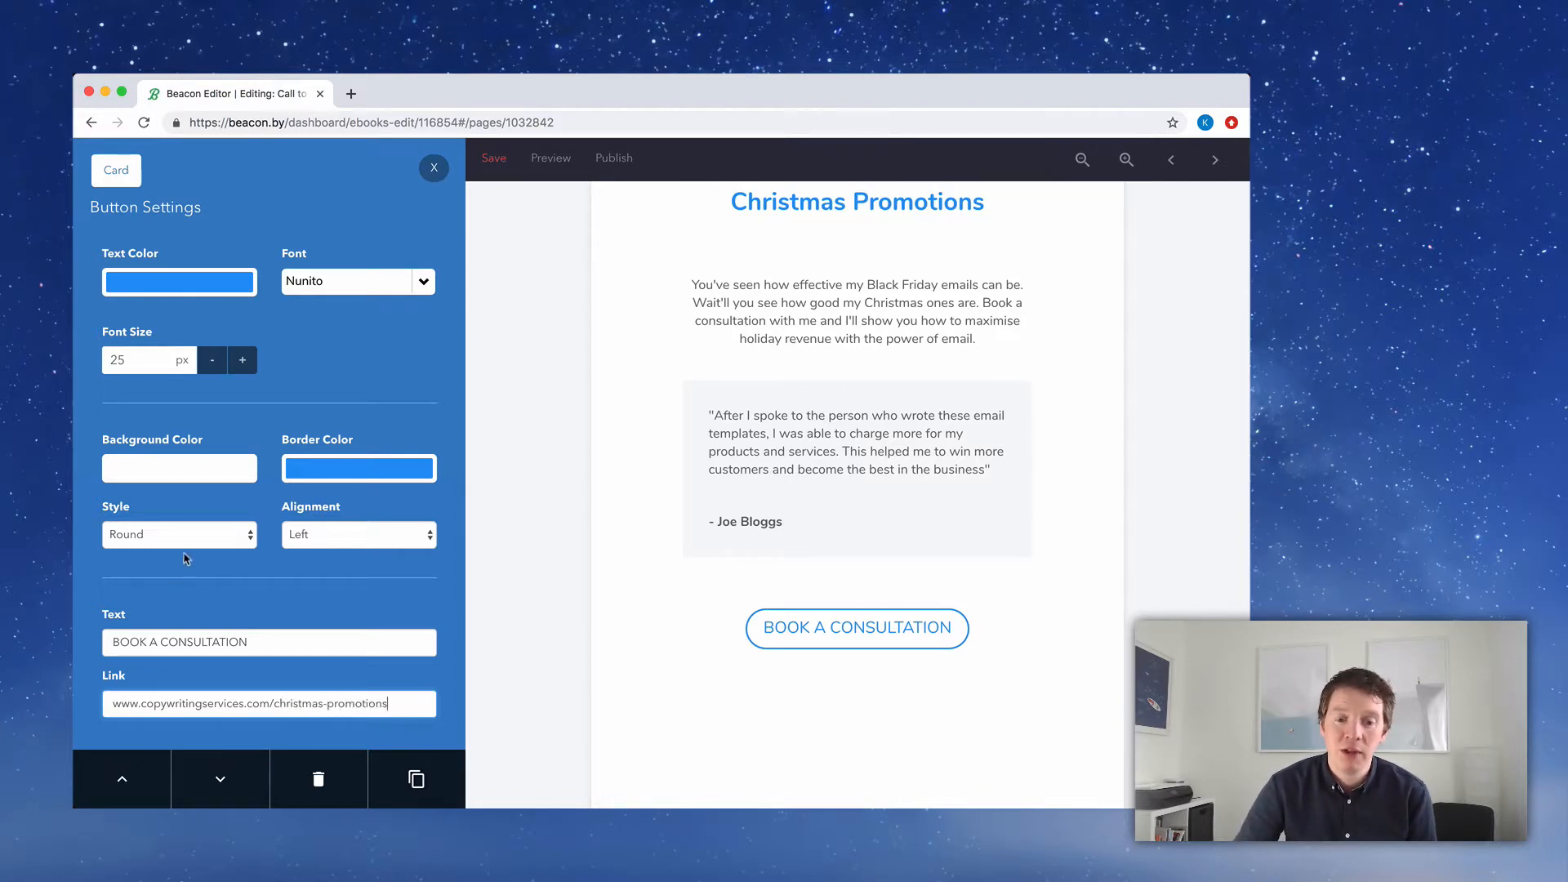
pyautogui.click(434, 168)
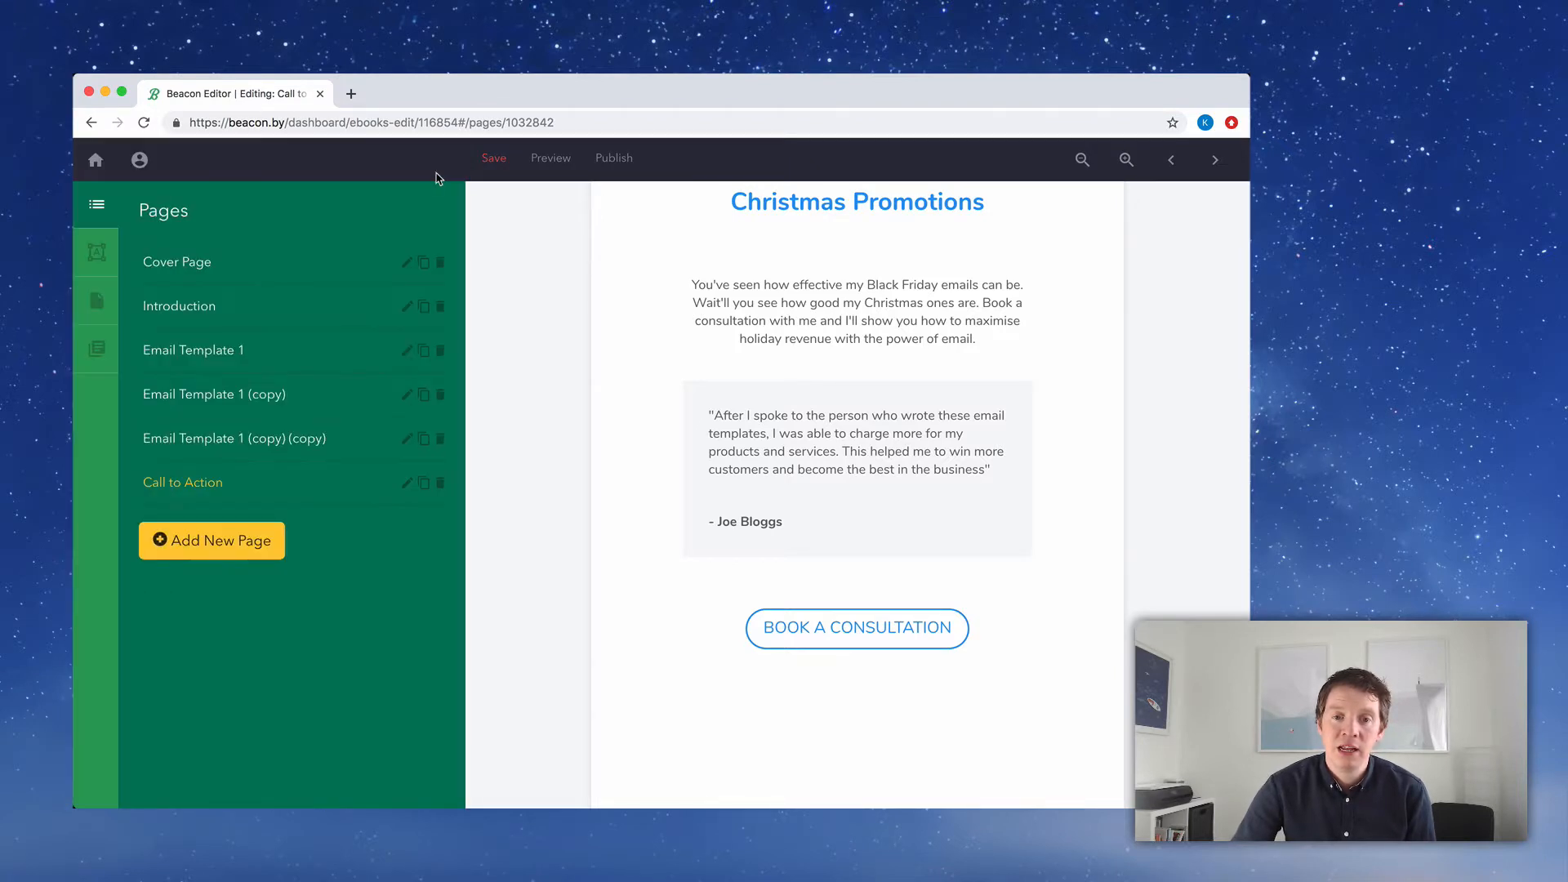
# Open a preview of the publication and examine the cover and the About This Template Pack introduction
pyautogui.click(550, 158)
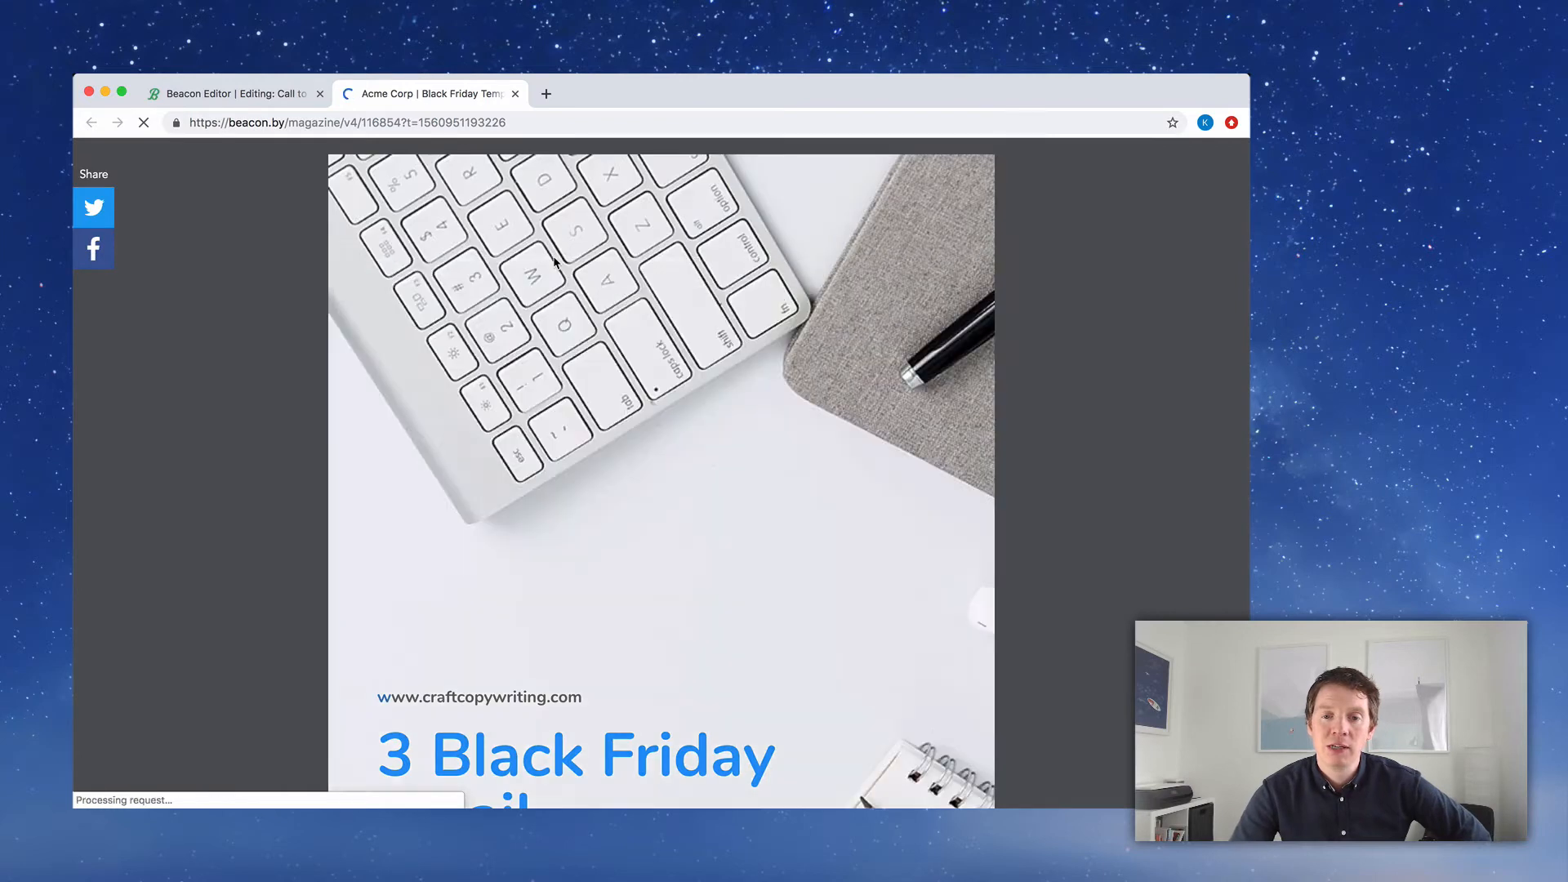
pyautogui.scroll(-3, 263, 284)
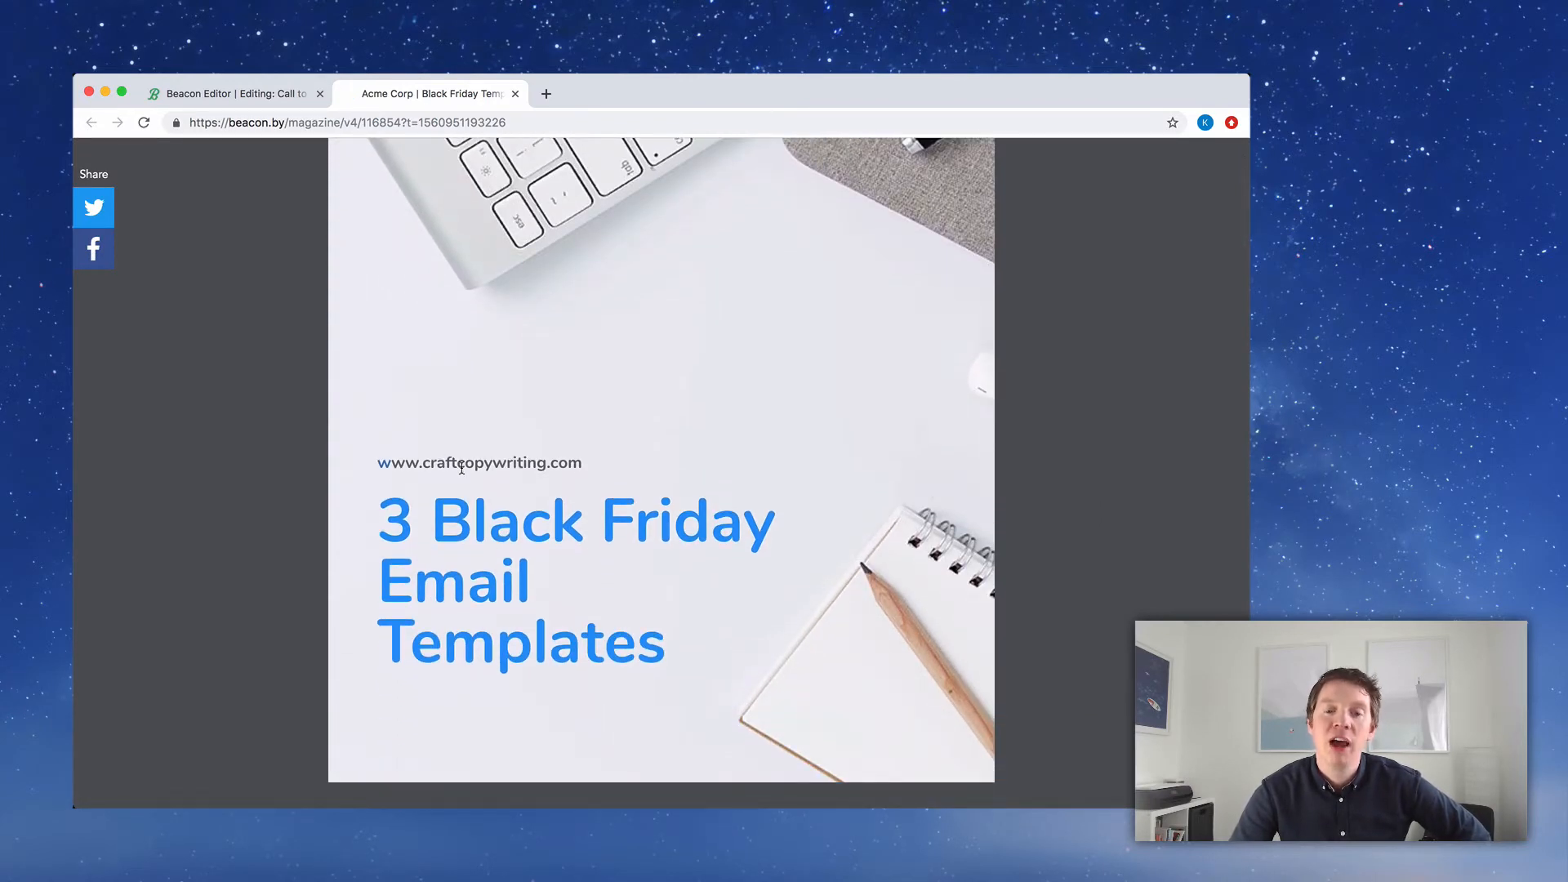
pyautogui.scroll(-6, 803, 455)
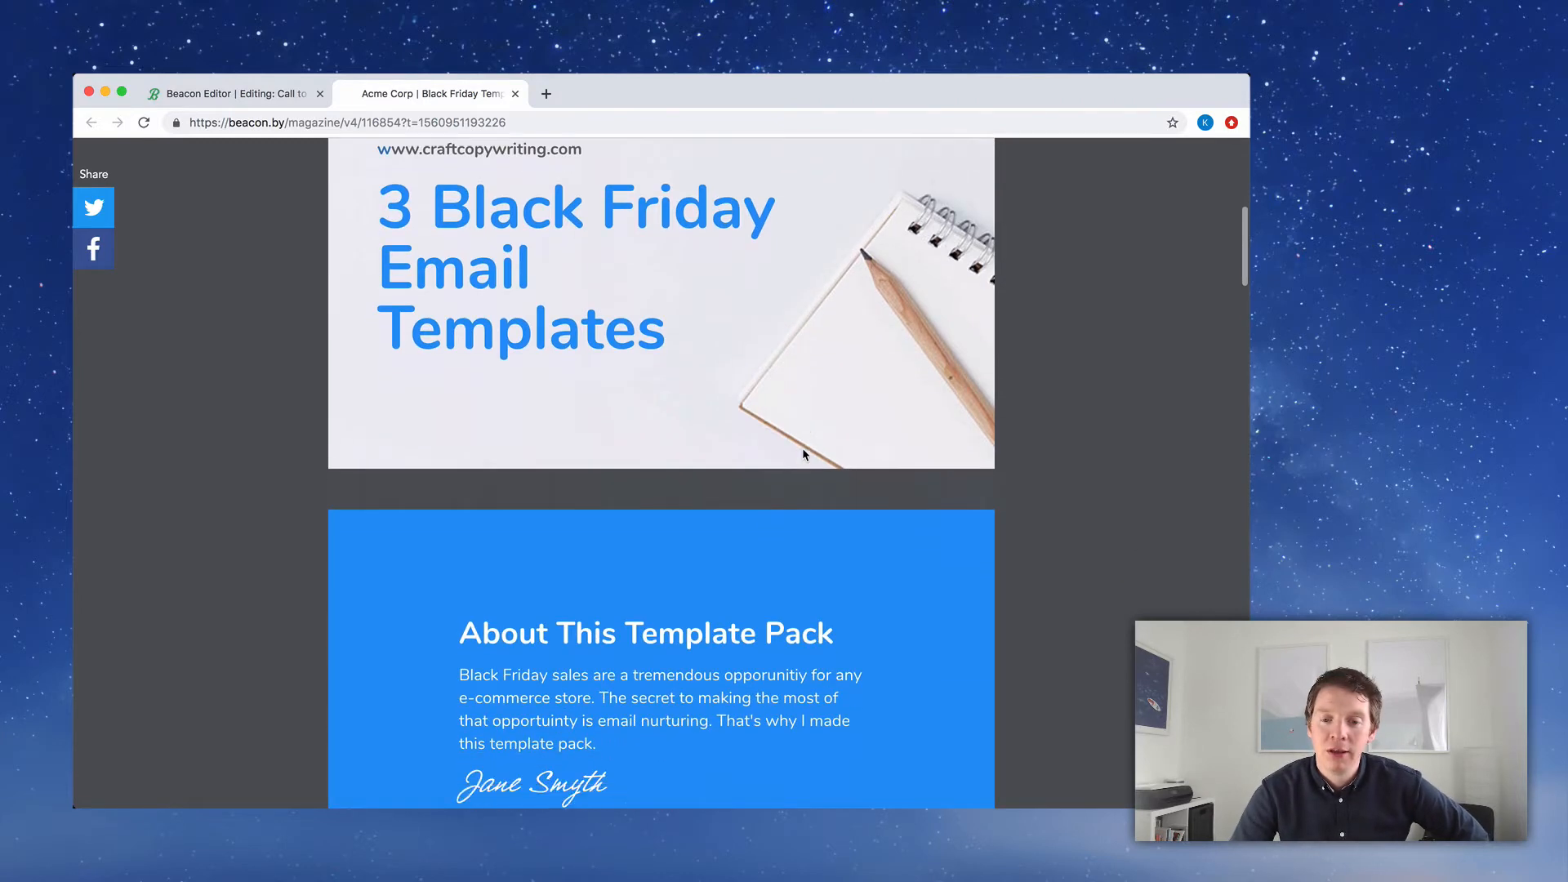
pyautogui.scroll(-3, 1097, 433)
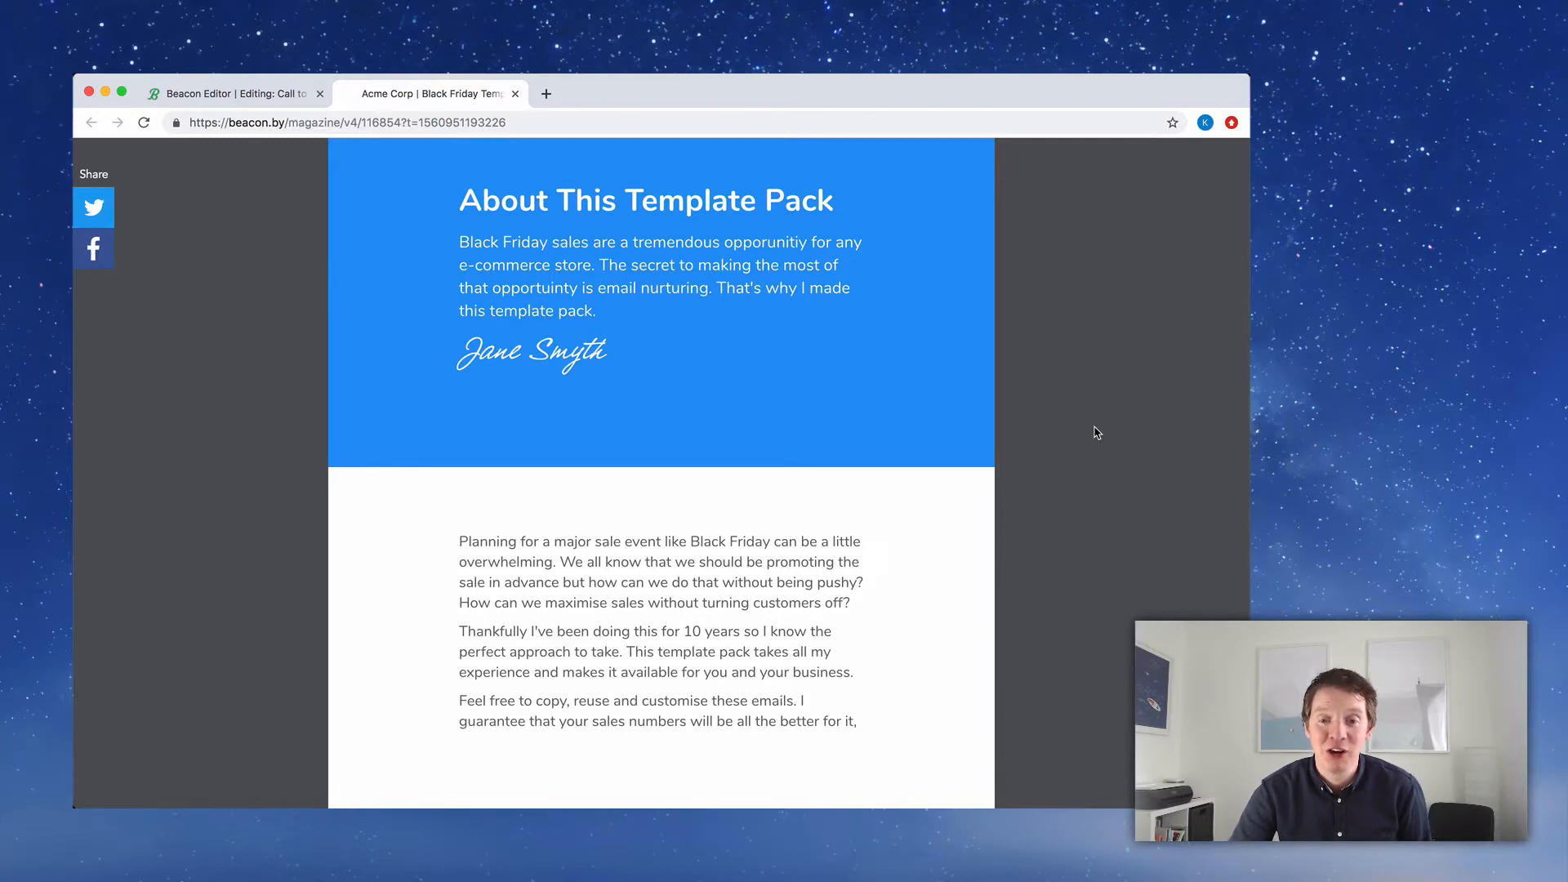
pyautogui.scroll(-2, 1097, 433)
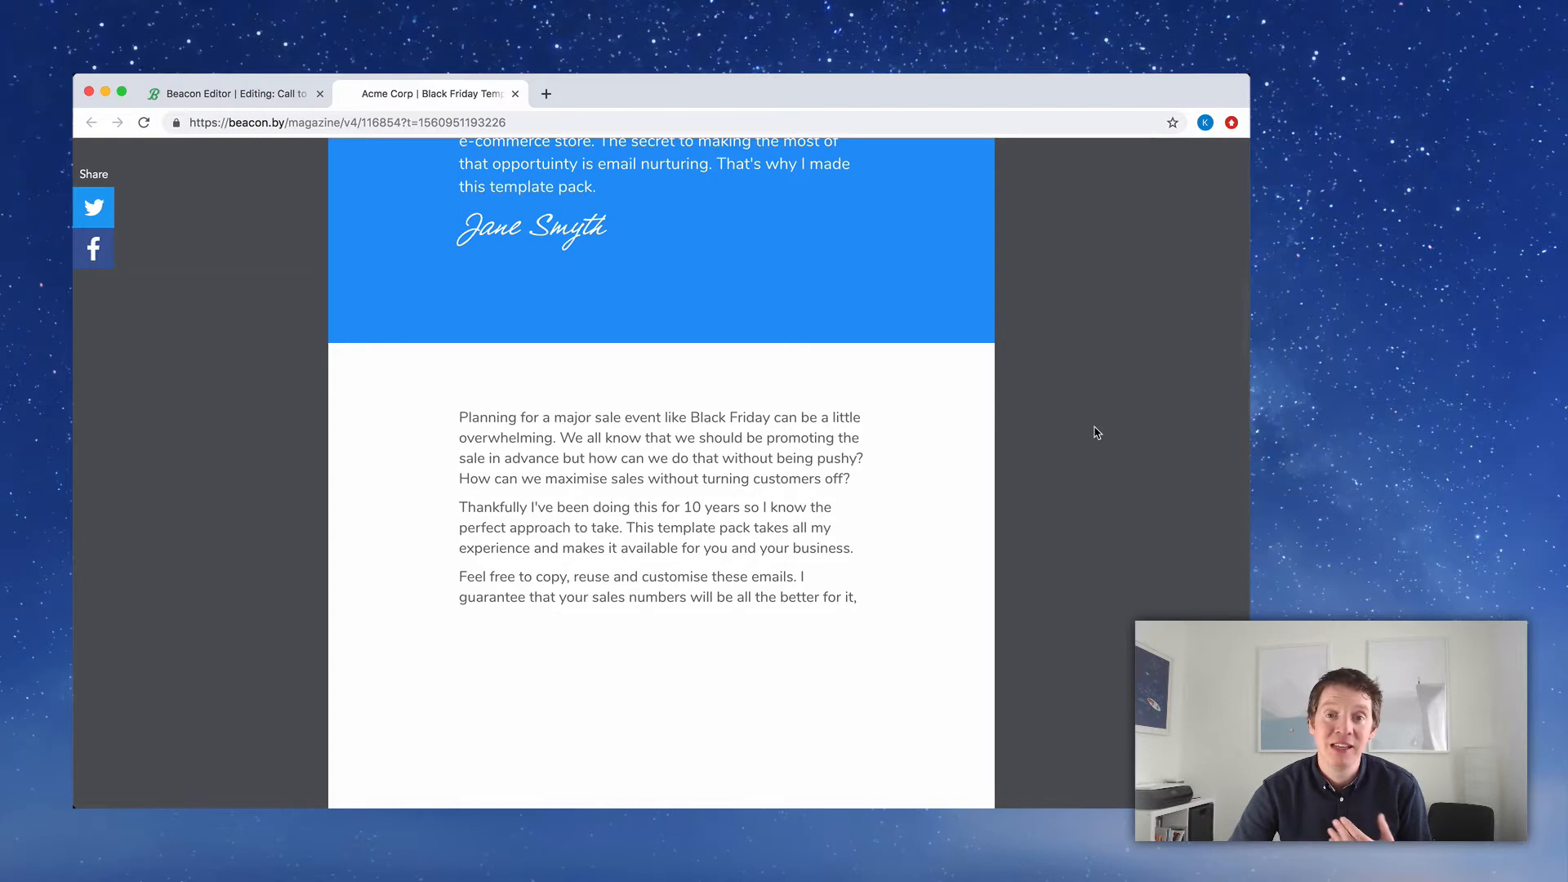
pyautogui.scroll(-1, 1096, 433)
# Examine the Pre-Sale and Sale Opens email pages in the preview, including their sending instructions and email content
pyautogui.scroll(-6, 1097, 433)
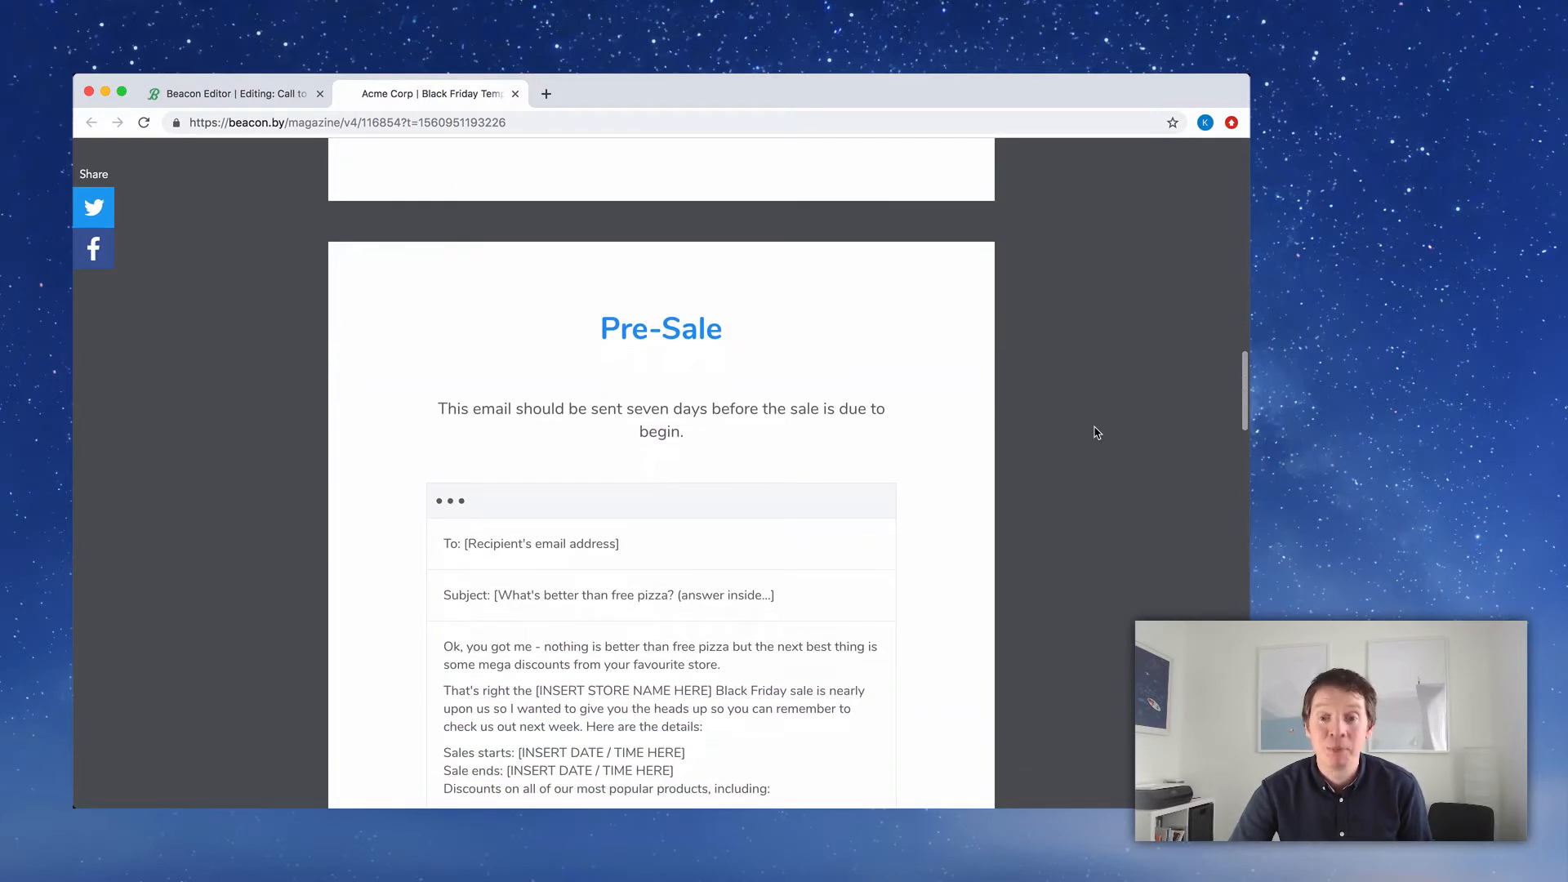
pyautogui.scroll(-1, 1095, 433)
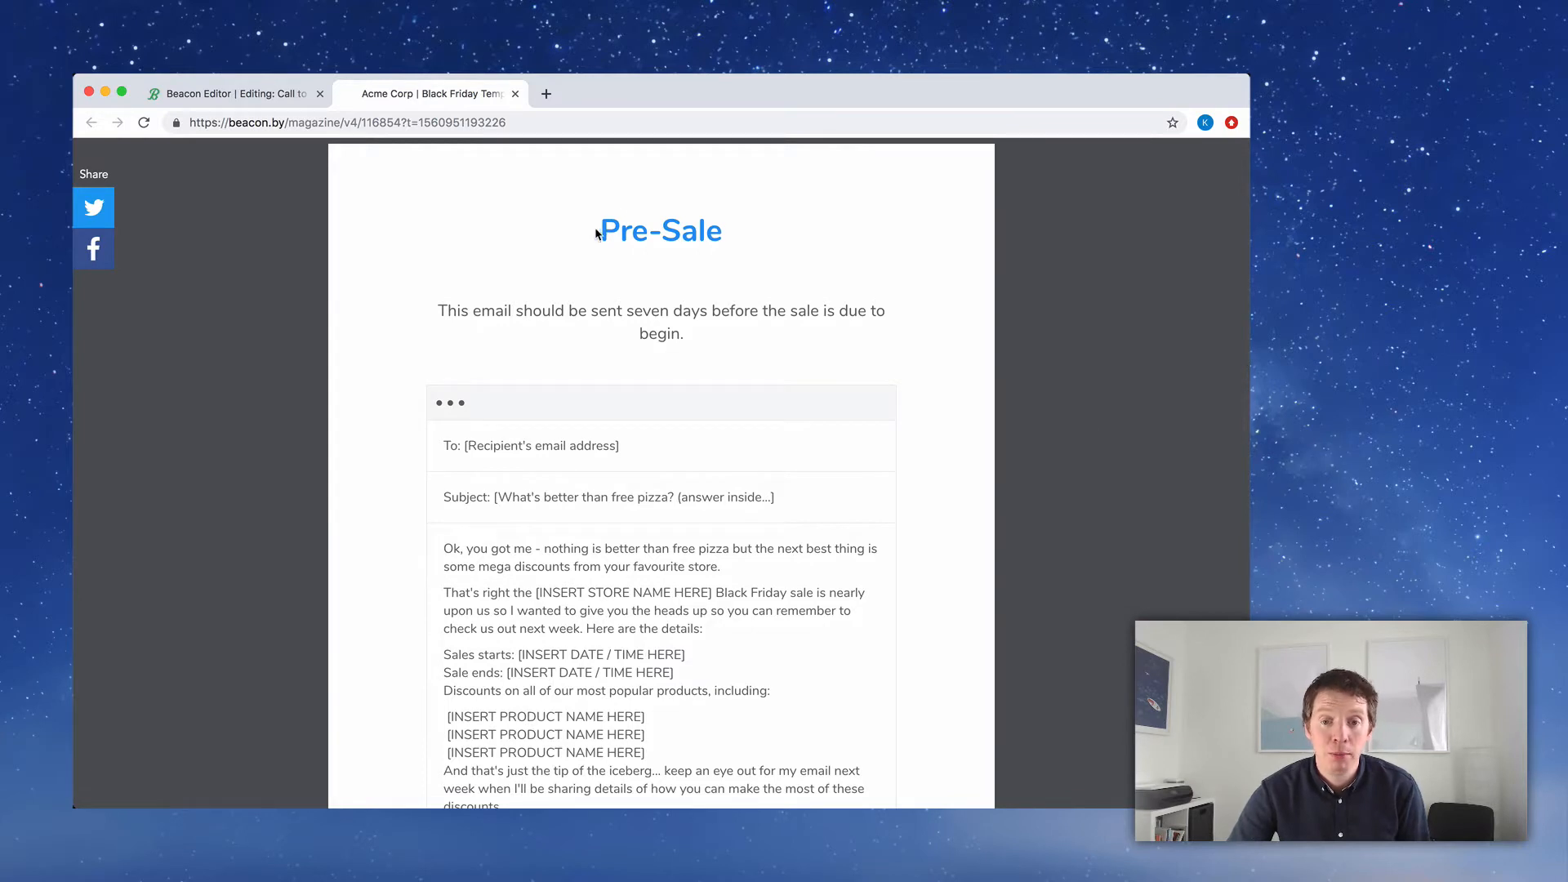
pyautogui.moveTo(595, 222); pyautogui.dragTo(771, 225)
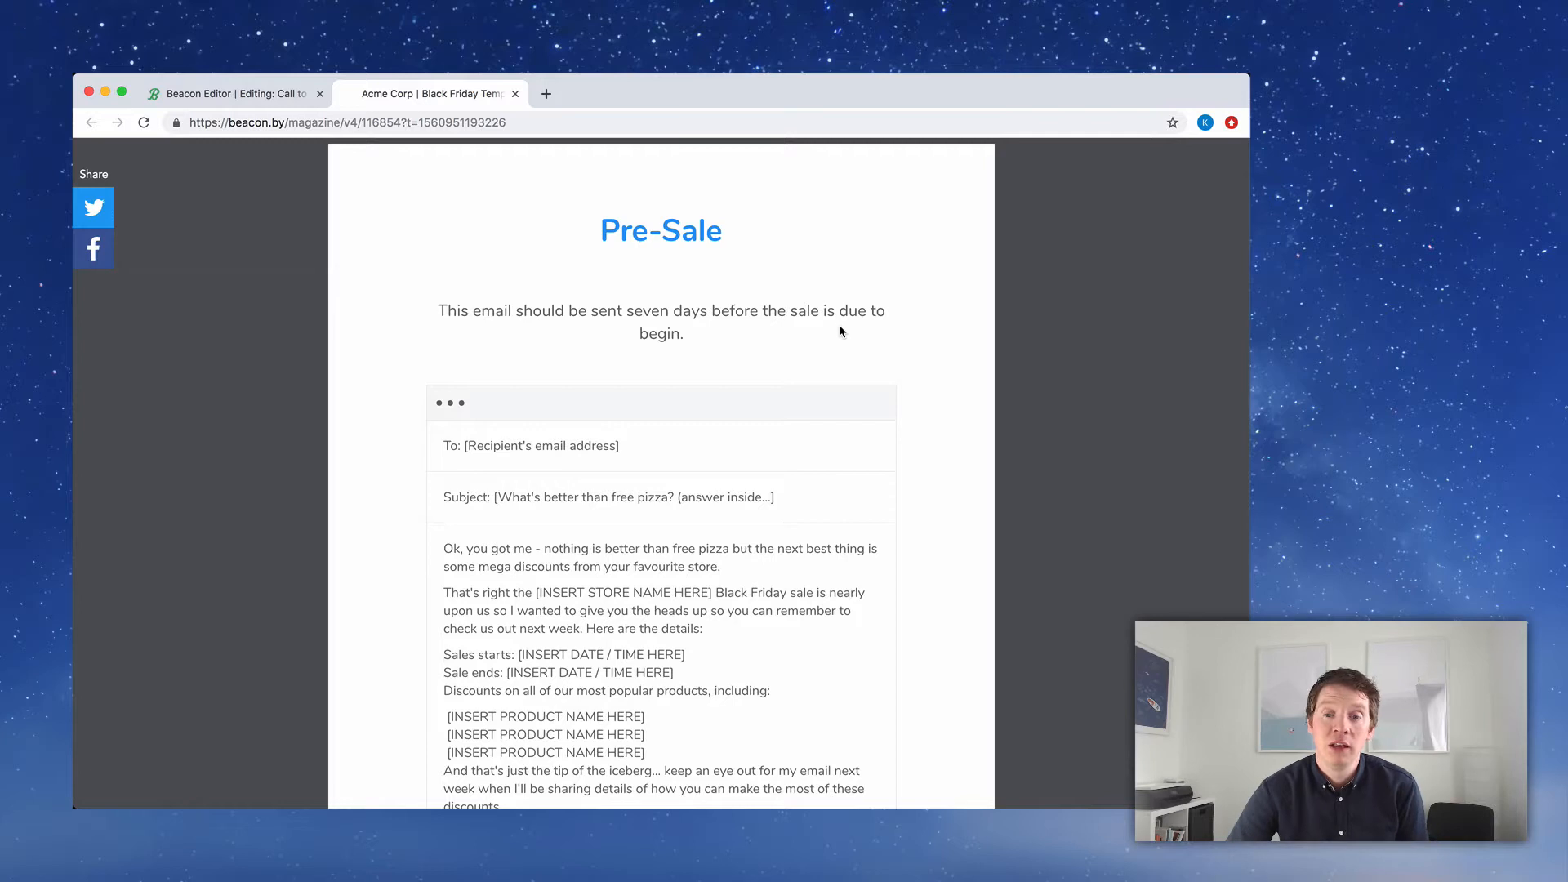
pyautogui.scroll(-2, 840, 331)
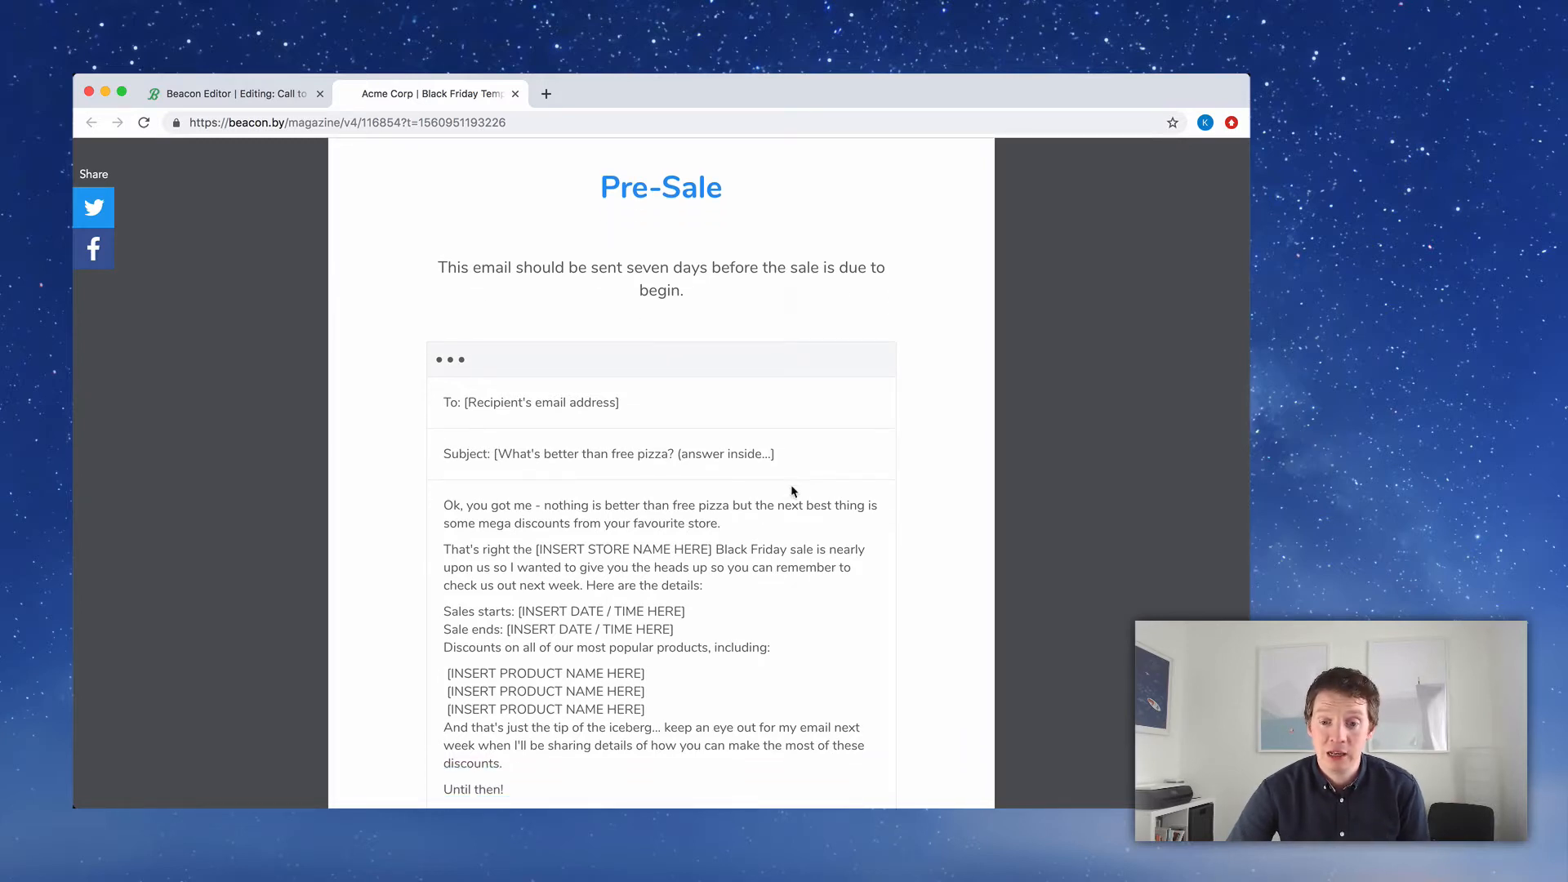
pyautogui.moveTo(782, 505); pyautogui.dragTo(724, 745)
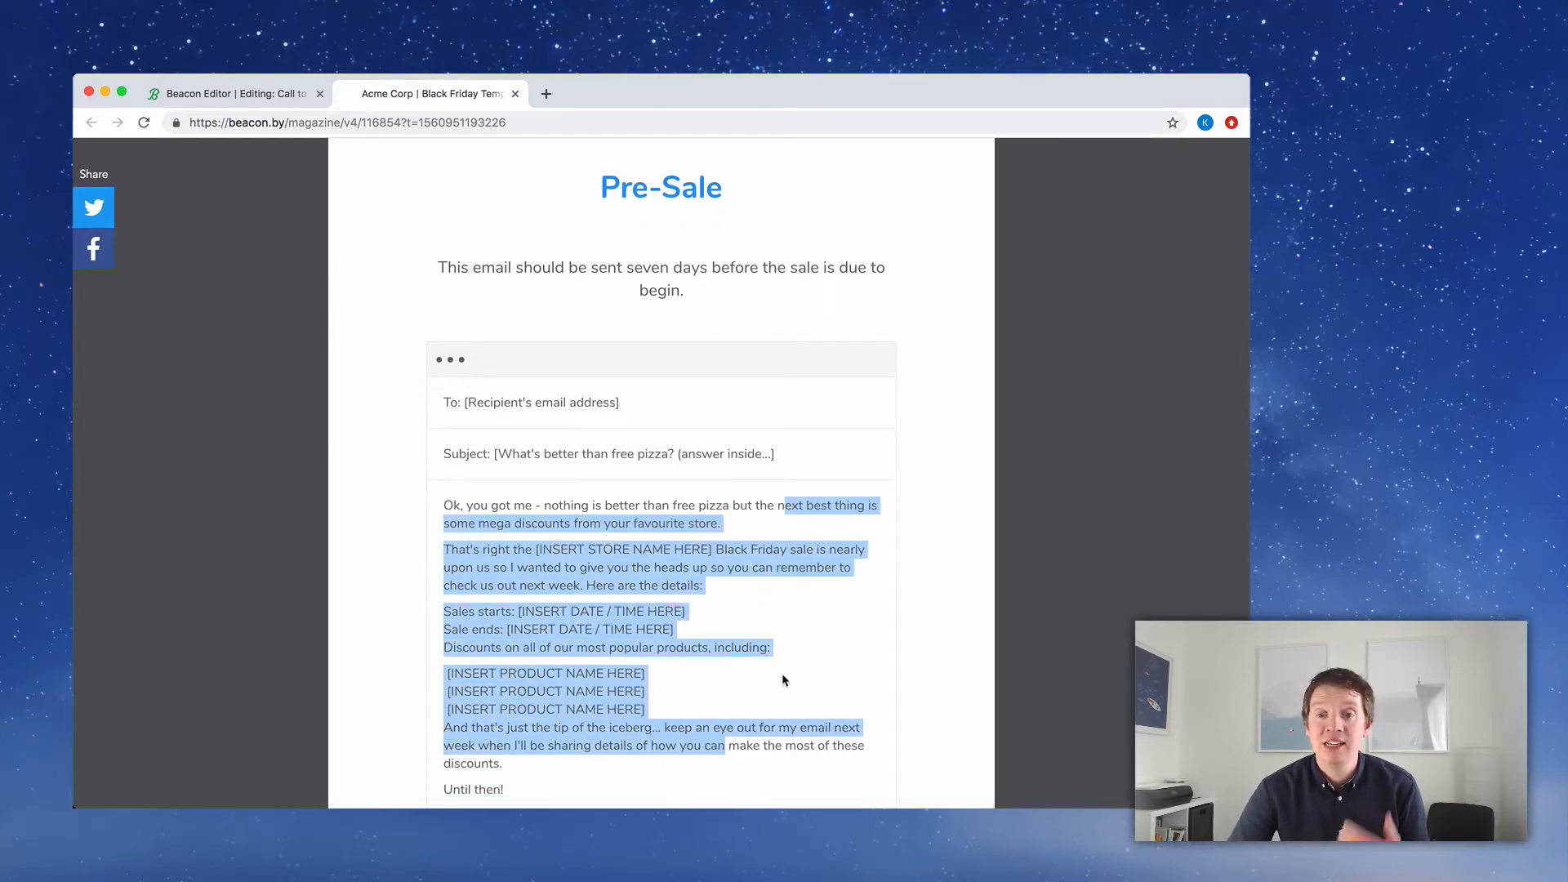
pyautogui.moveTo(626, 270); pyautogui.dragTo(748, 284)
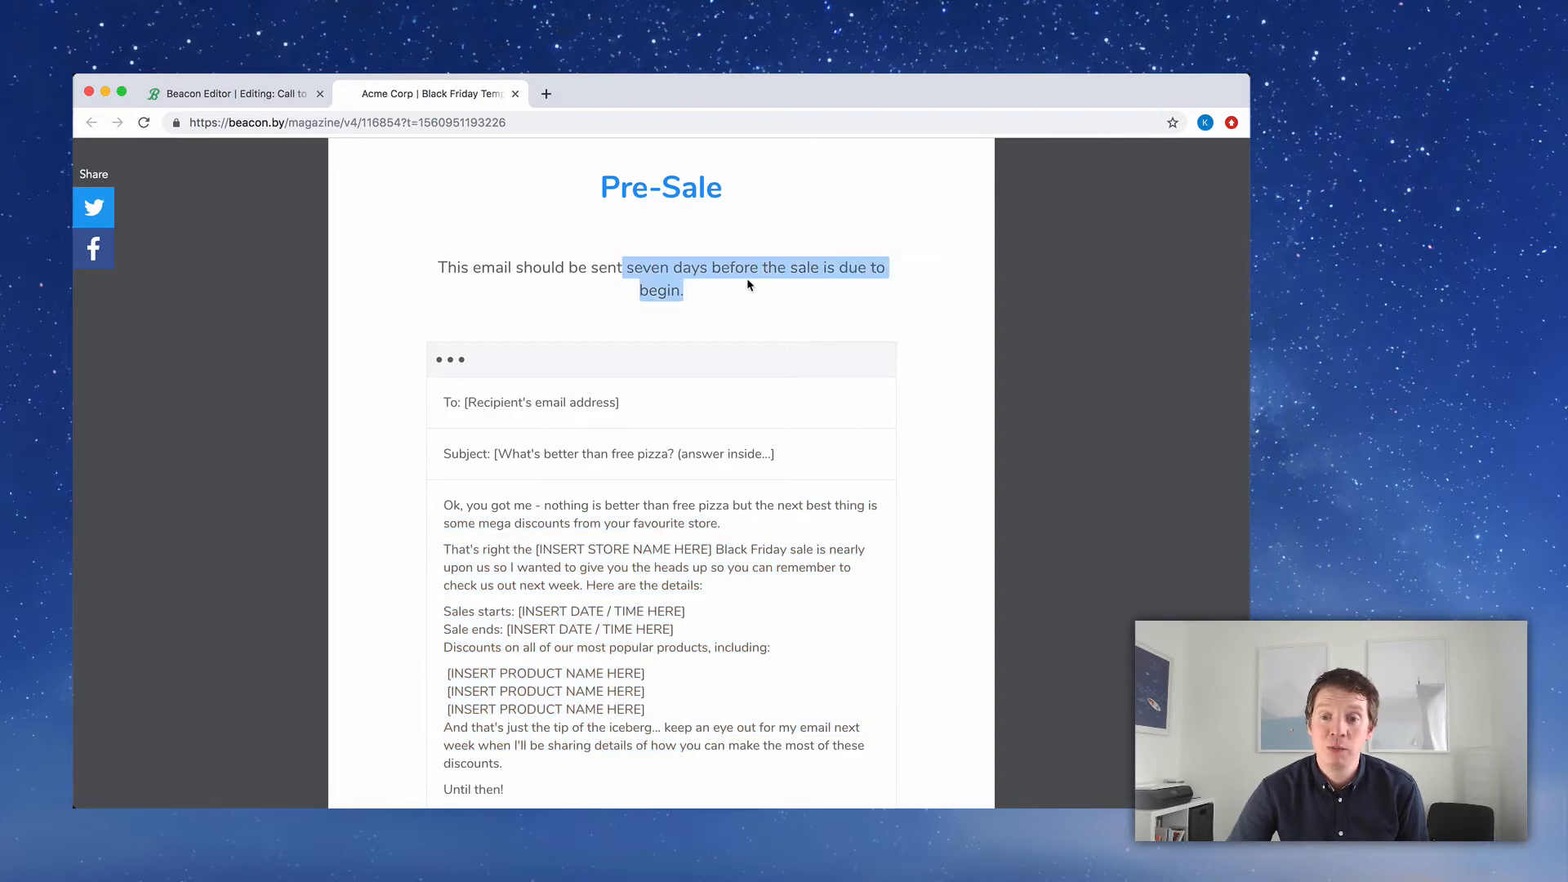
pyautogui.click(783, 291)
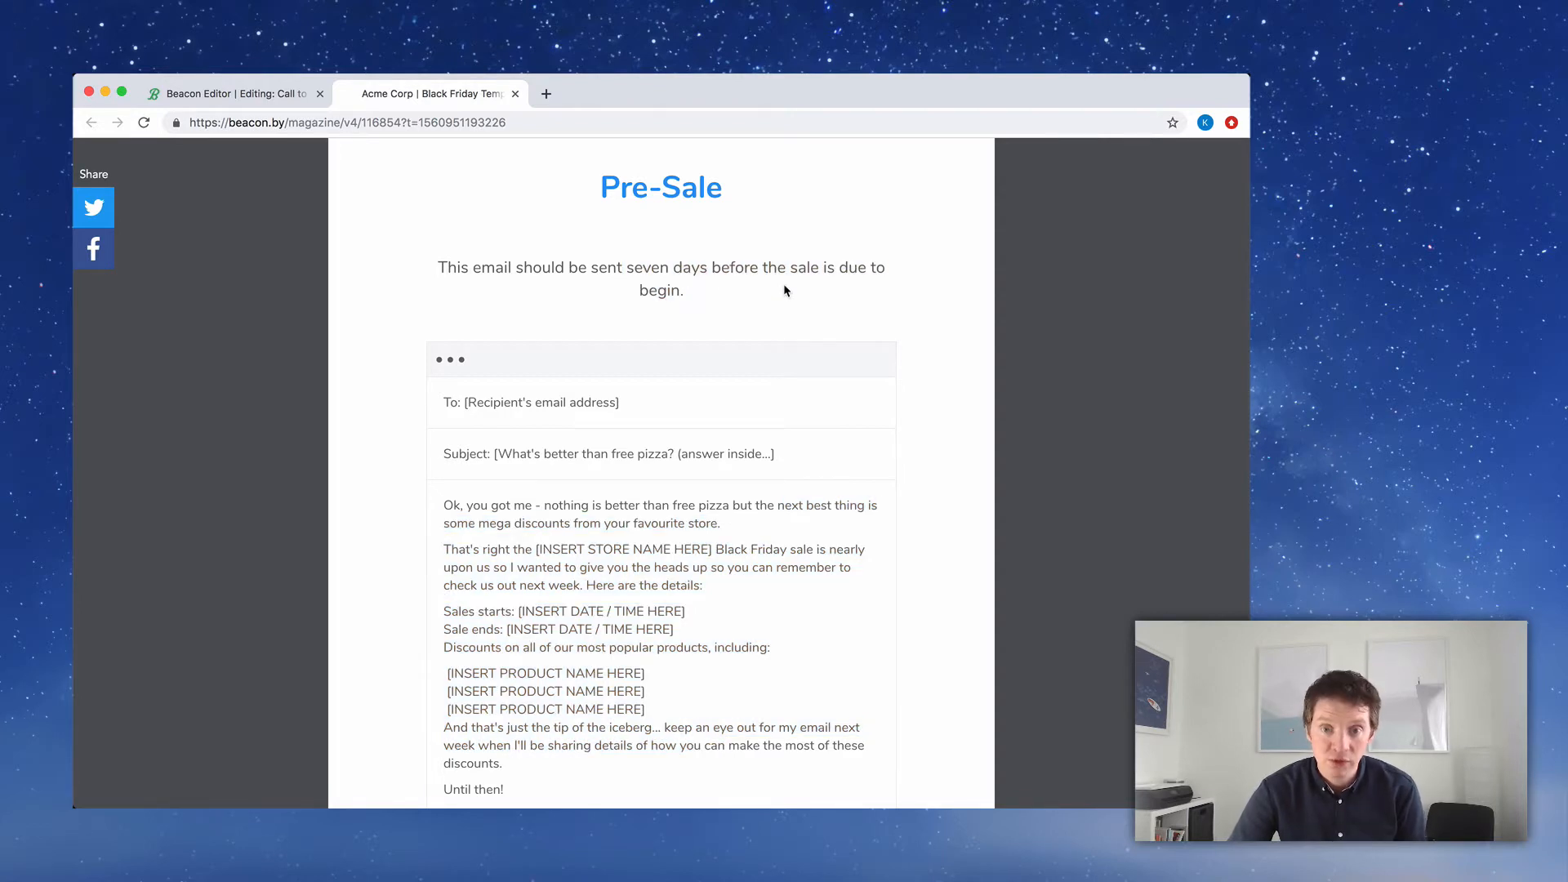
pyautogui.scroll(-10, 852, 283)
pyautogui.scroll(-15, 852, 284)
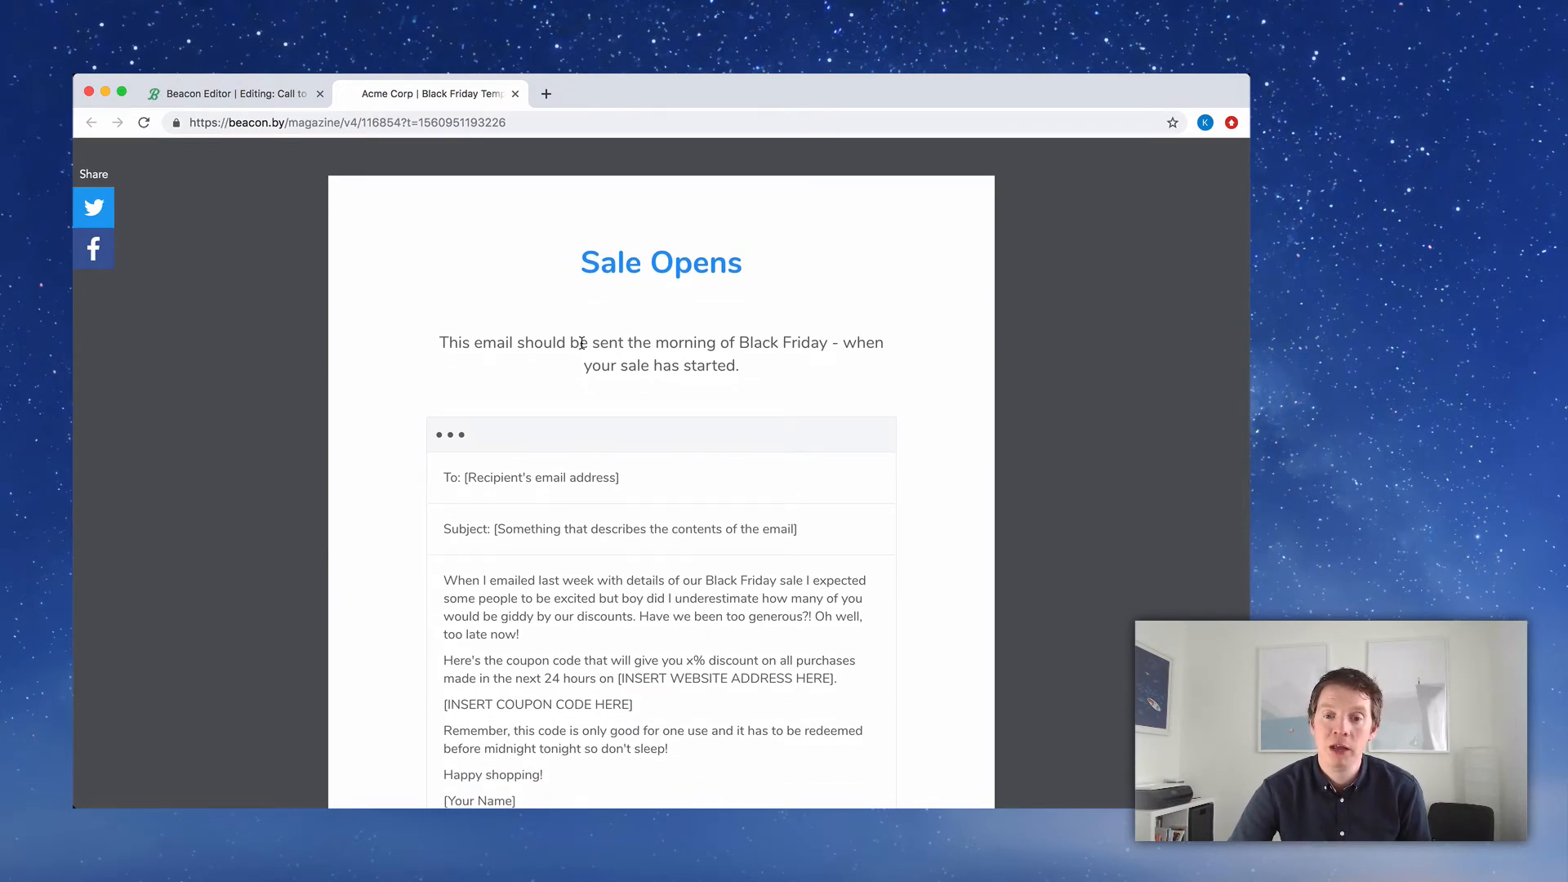
pyautogui.moveTo(623, 339); pyautogui.dragTo(726, 338)
pyautogui.click(990, 334)
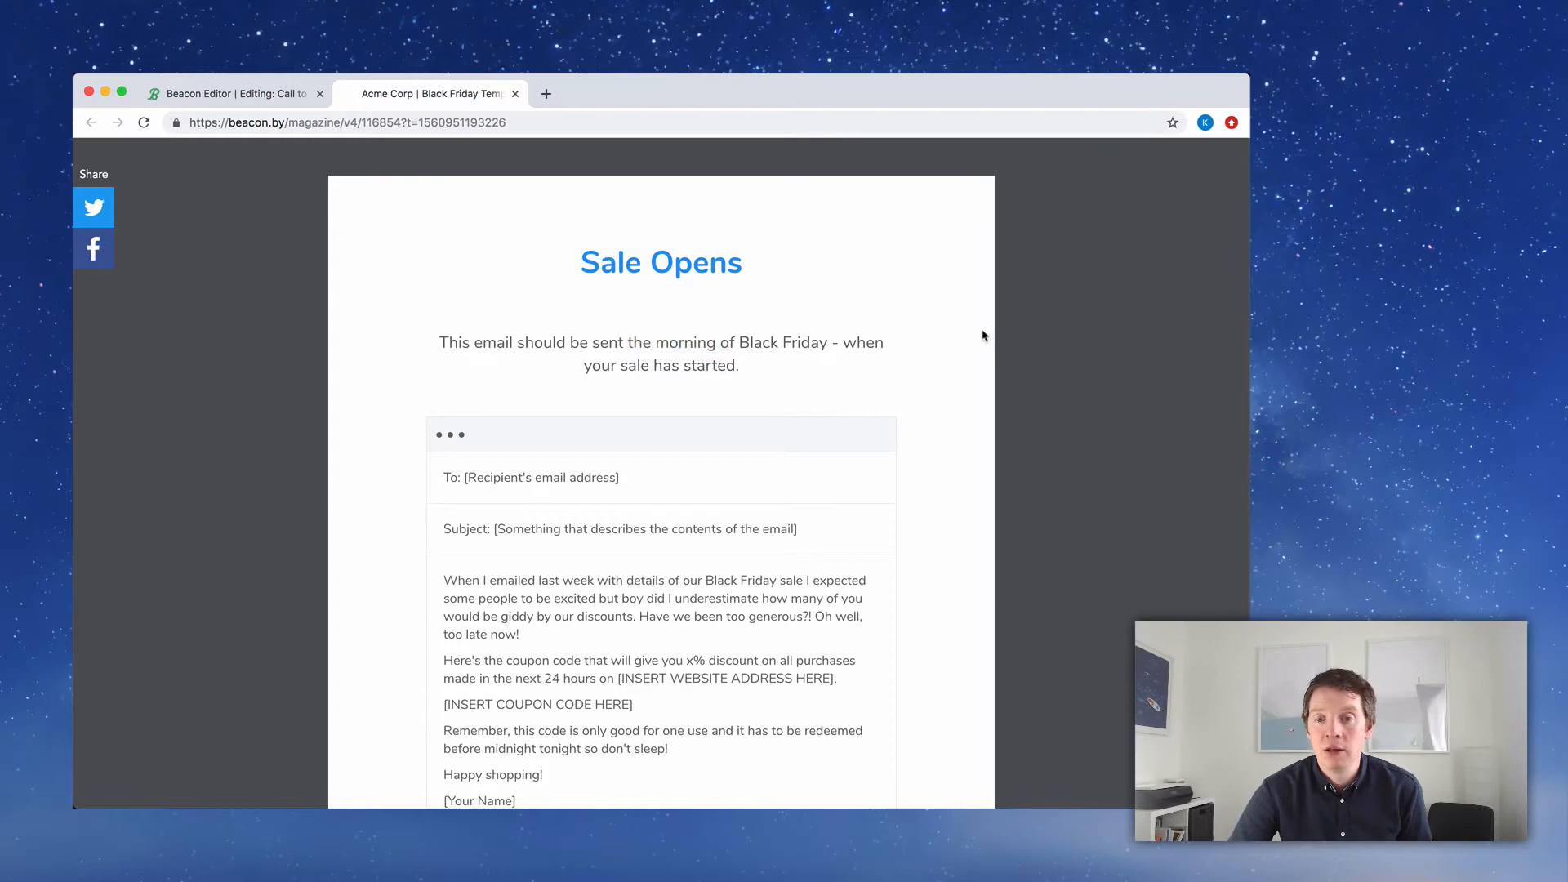
# Examine the Last Chance email page and the Christmas Promotions call-to-action page in the preview
pyautogui.scroll(-10, 945, 336)
pyautogui.scroll(-2, 943, 335)
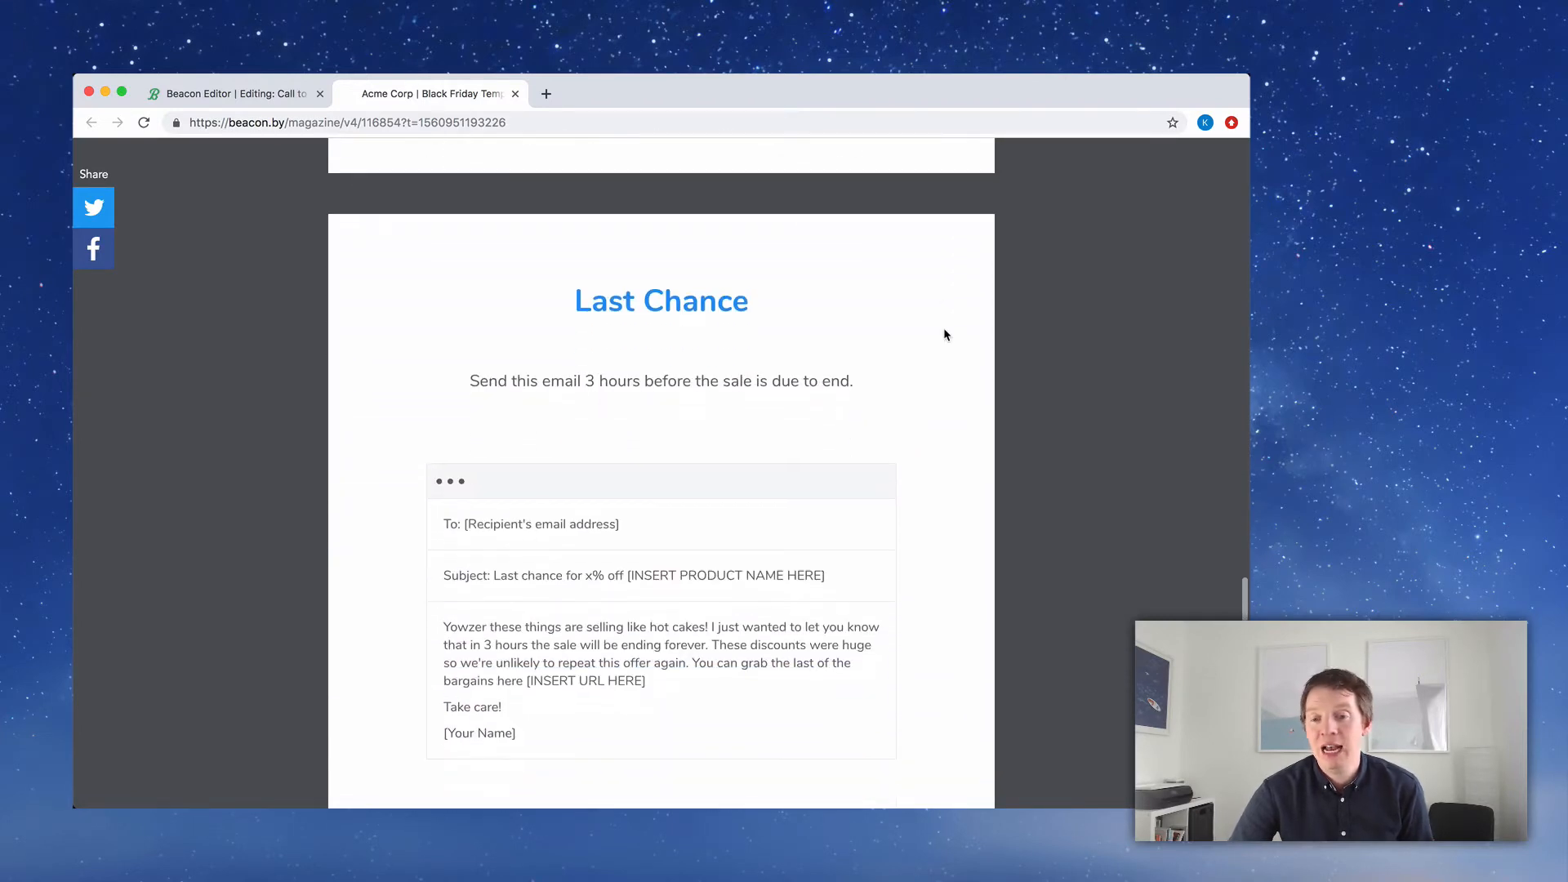
pyautogui.moveTo(587, 377); pyautogui.dragTo(859, 364)
pyautogui.click(859, 365)
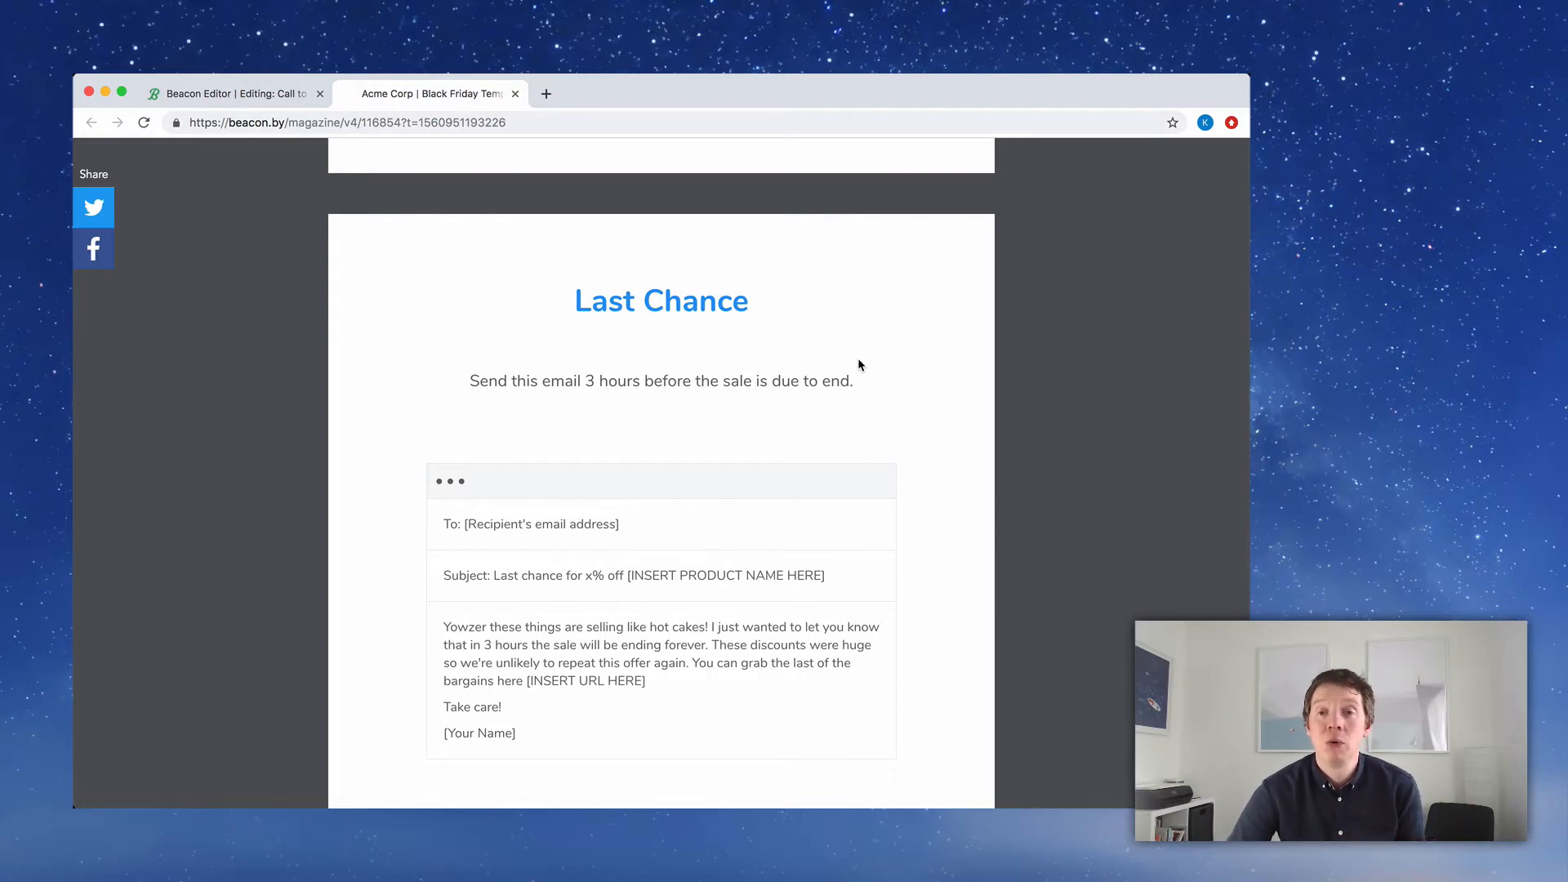
pyautogui.scroll(-2, 858, 364)
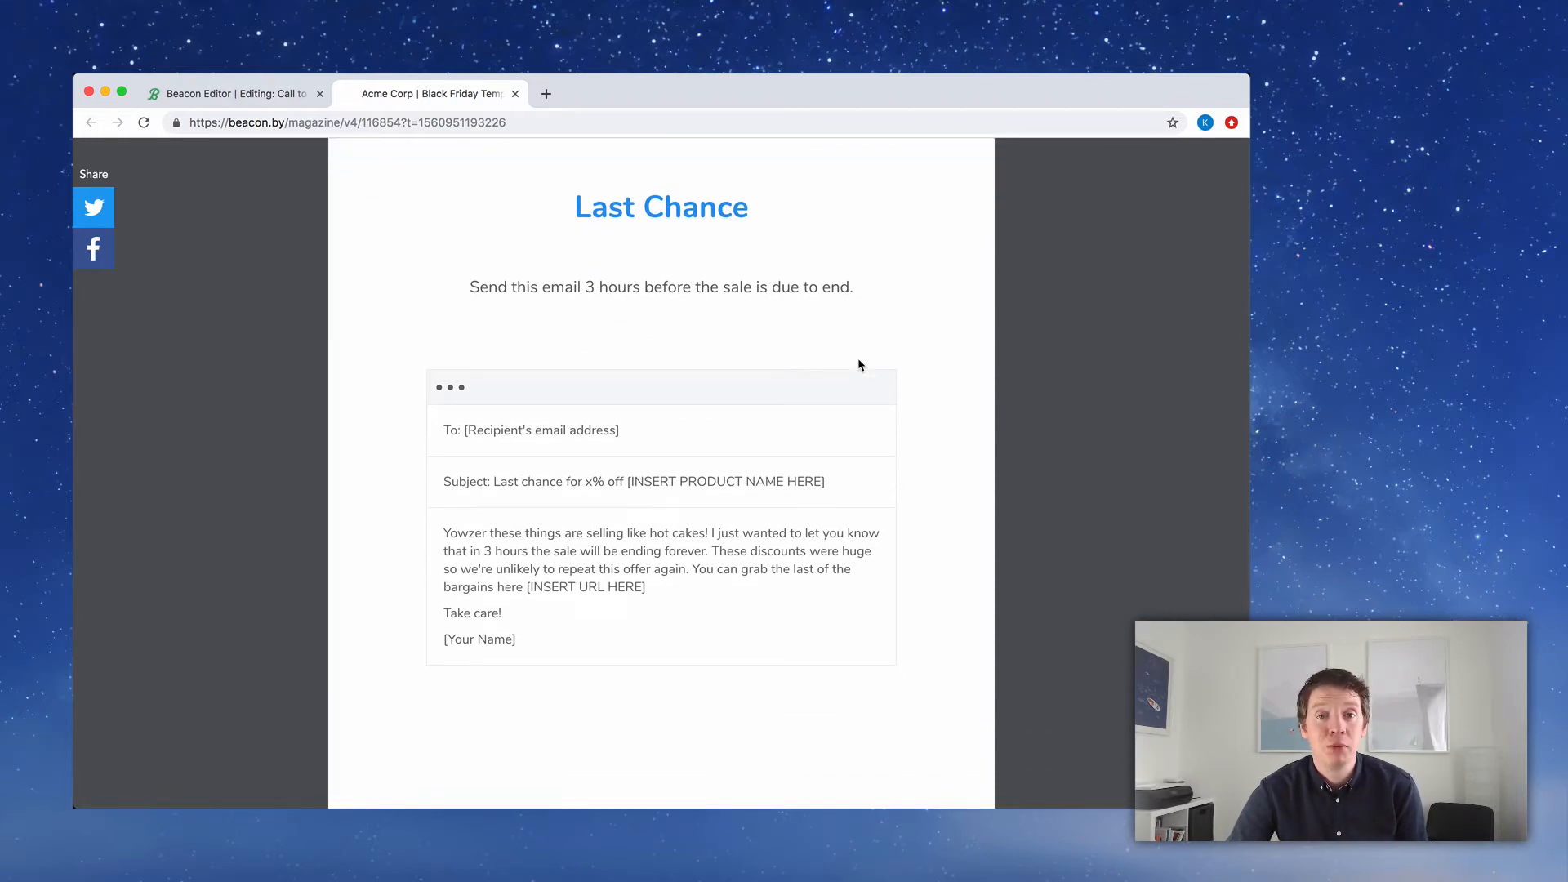
pyautogui.scroll(-6, 857, 364)
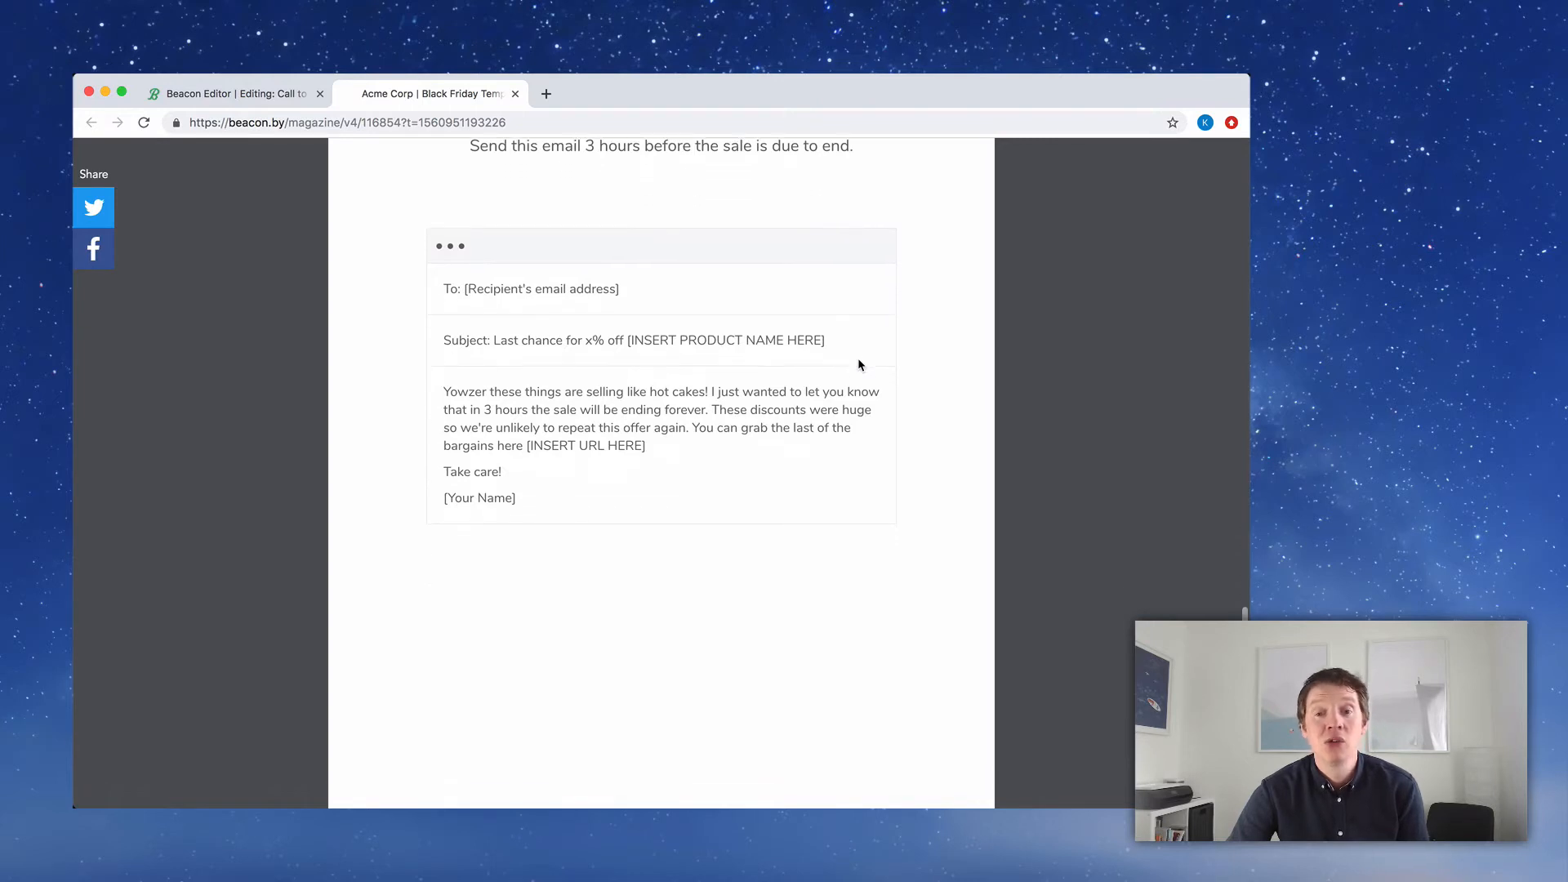
pyautogui.scroll(-3, 857, 364)
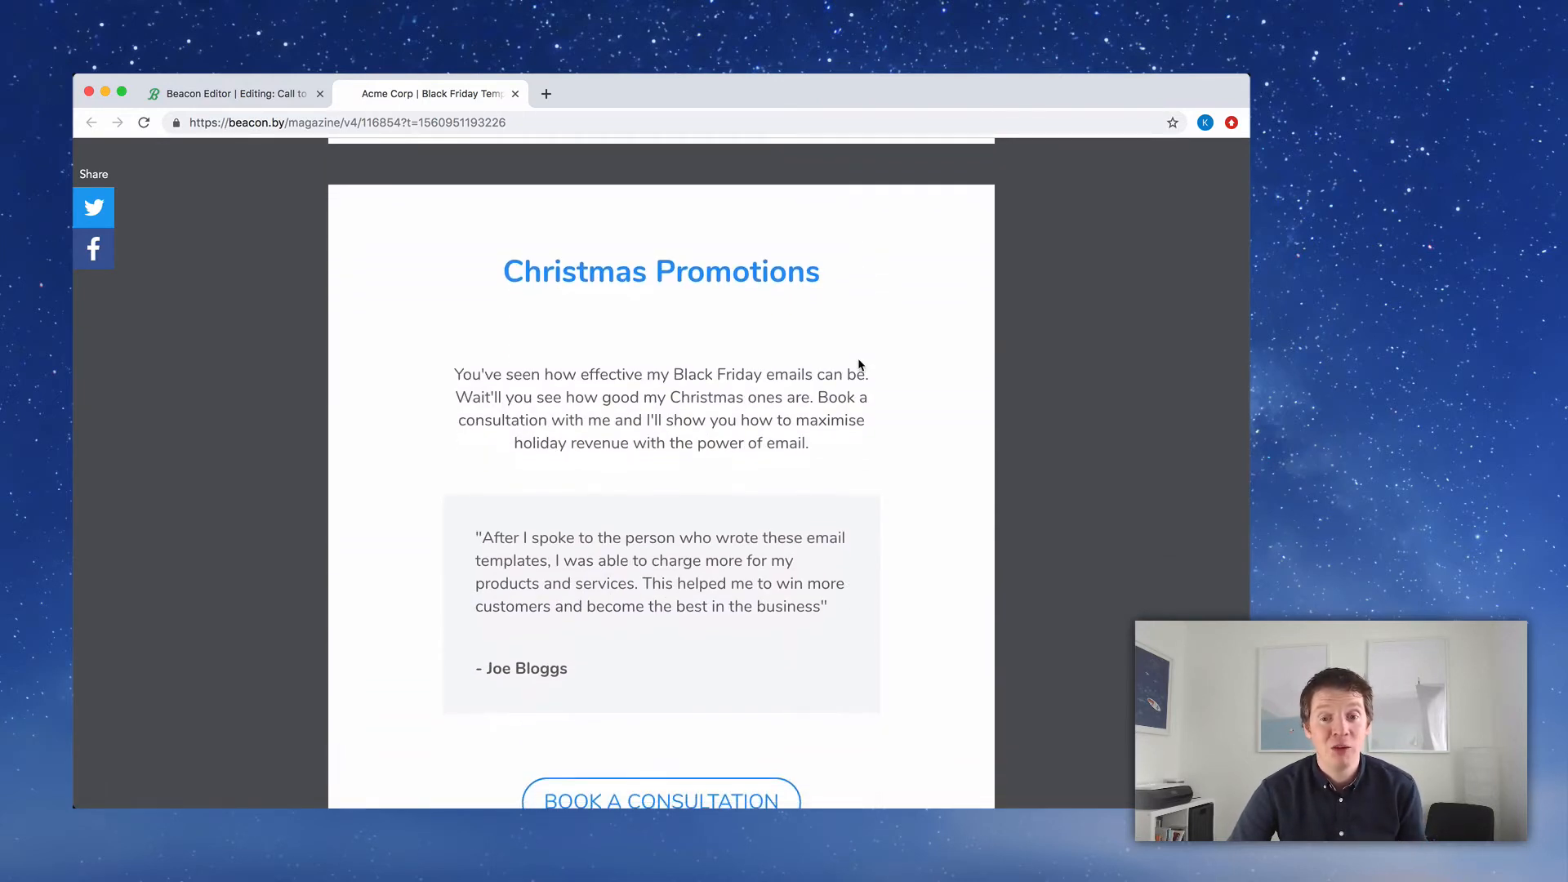
# Review the Christmas Promotions page's headline, pitch, testimonial and consultation button in the preview
pyautogui.moveTo(822, 274); pyautogui.dragTo(490, 276)
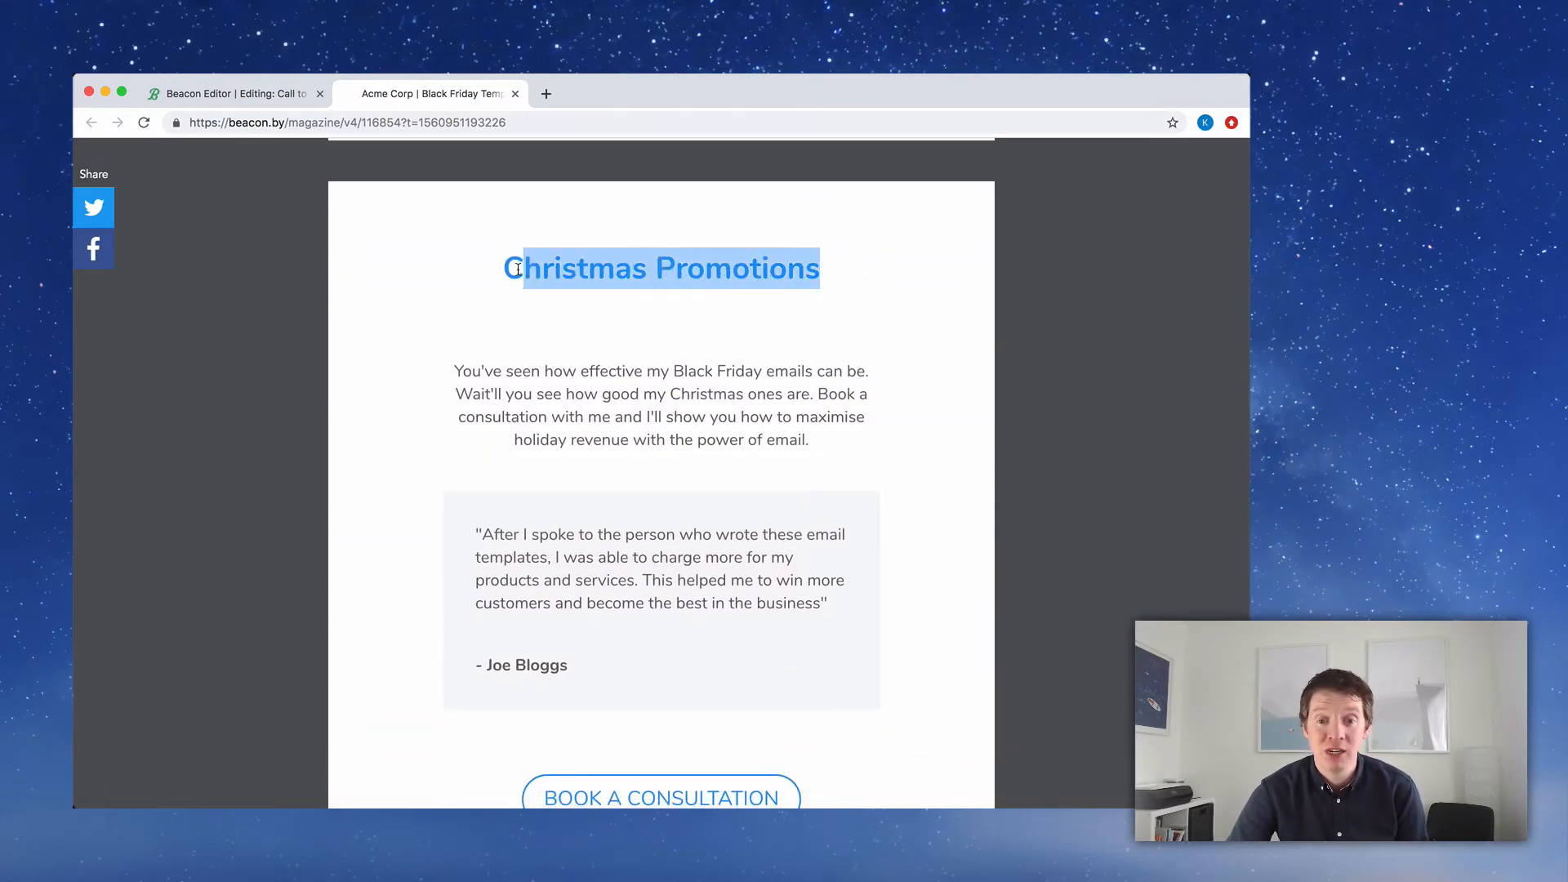
pyautogui.click(479, 280)
pyautogui.scroll(-1, 1054, 351)
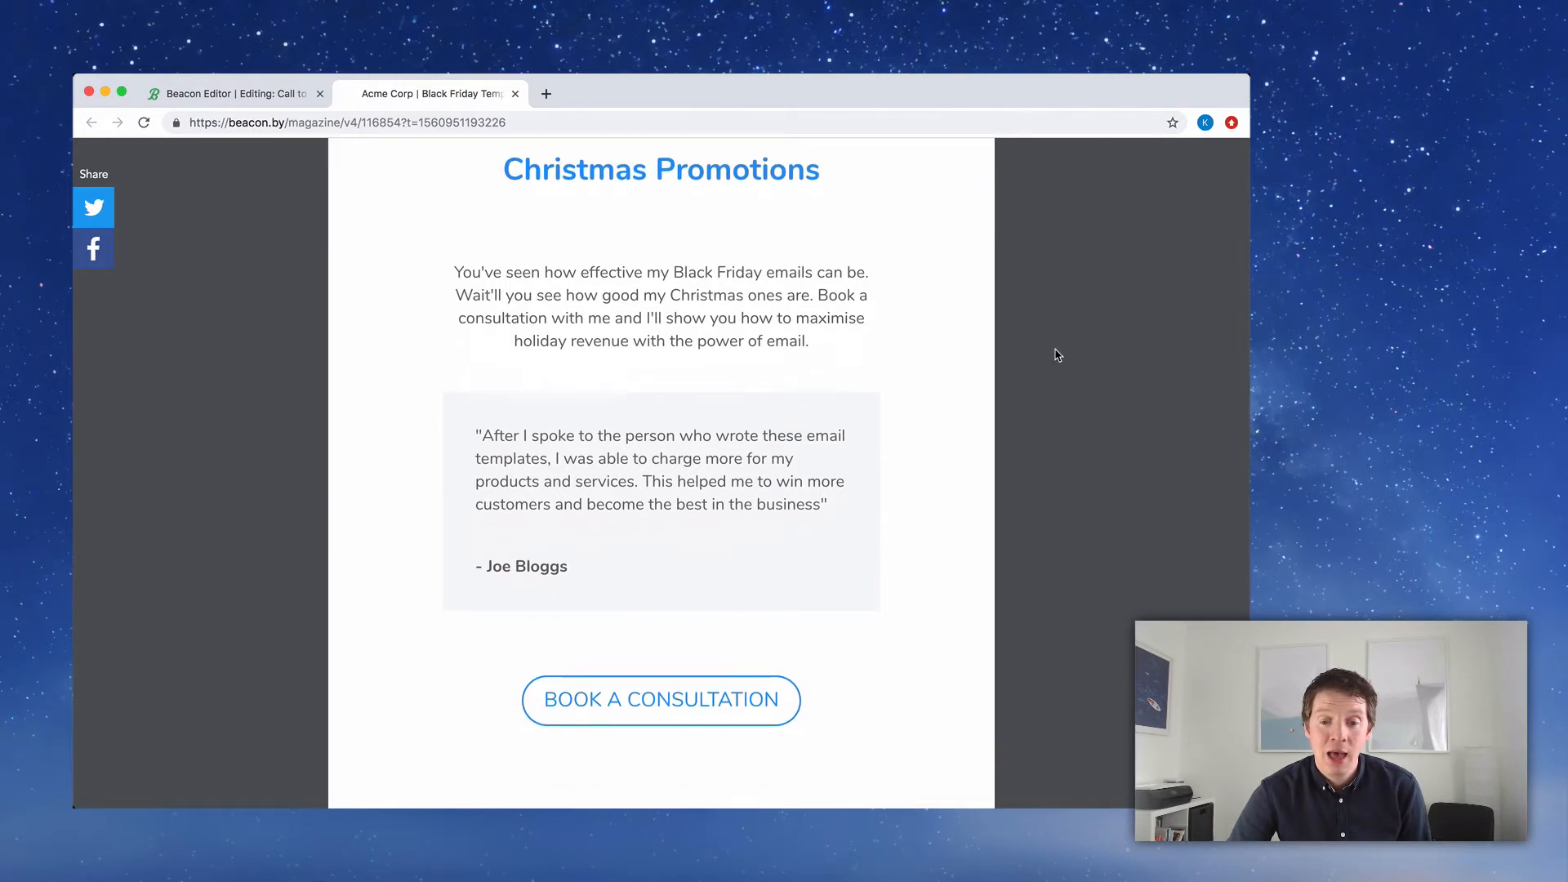
pyautogui.scroll(2, 1049, 357)
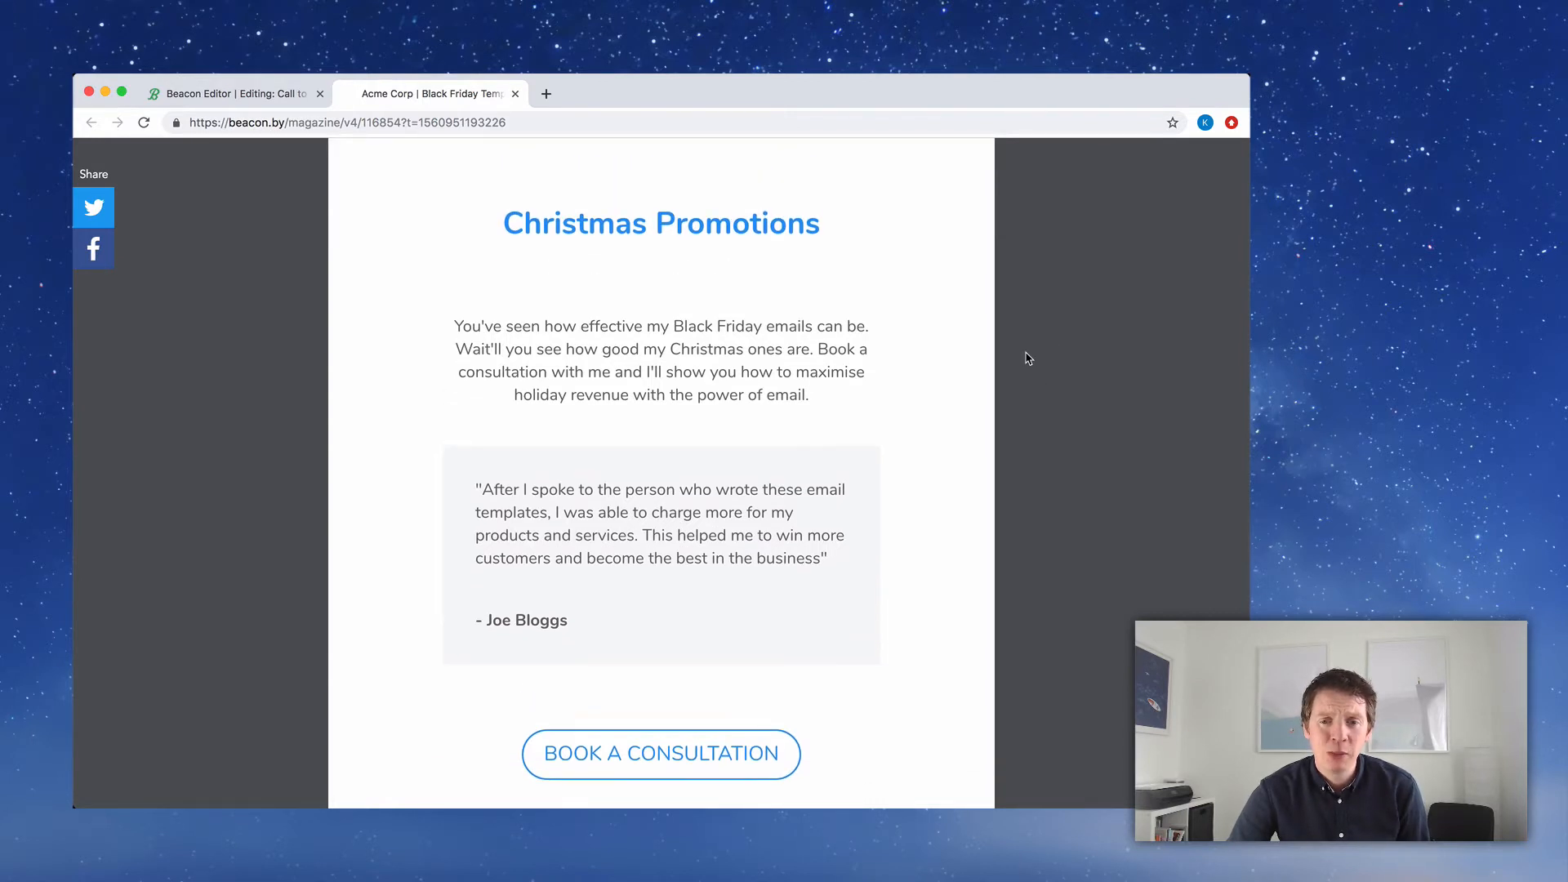
pyautogui.scroll(-1, 1027, 359)
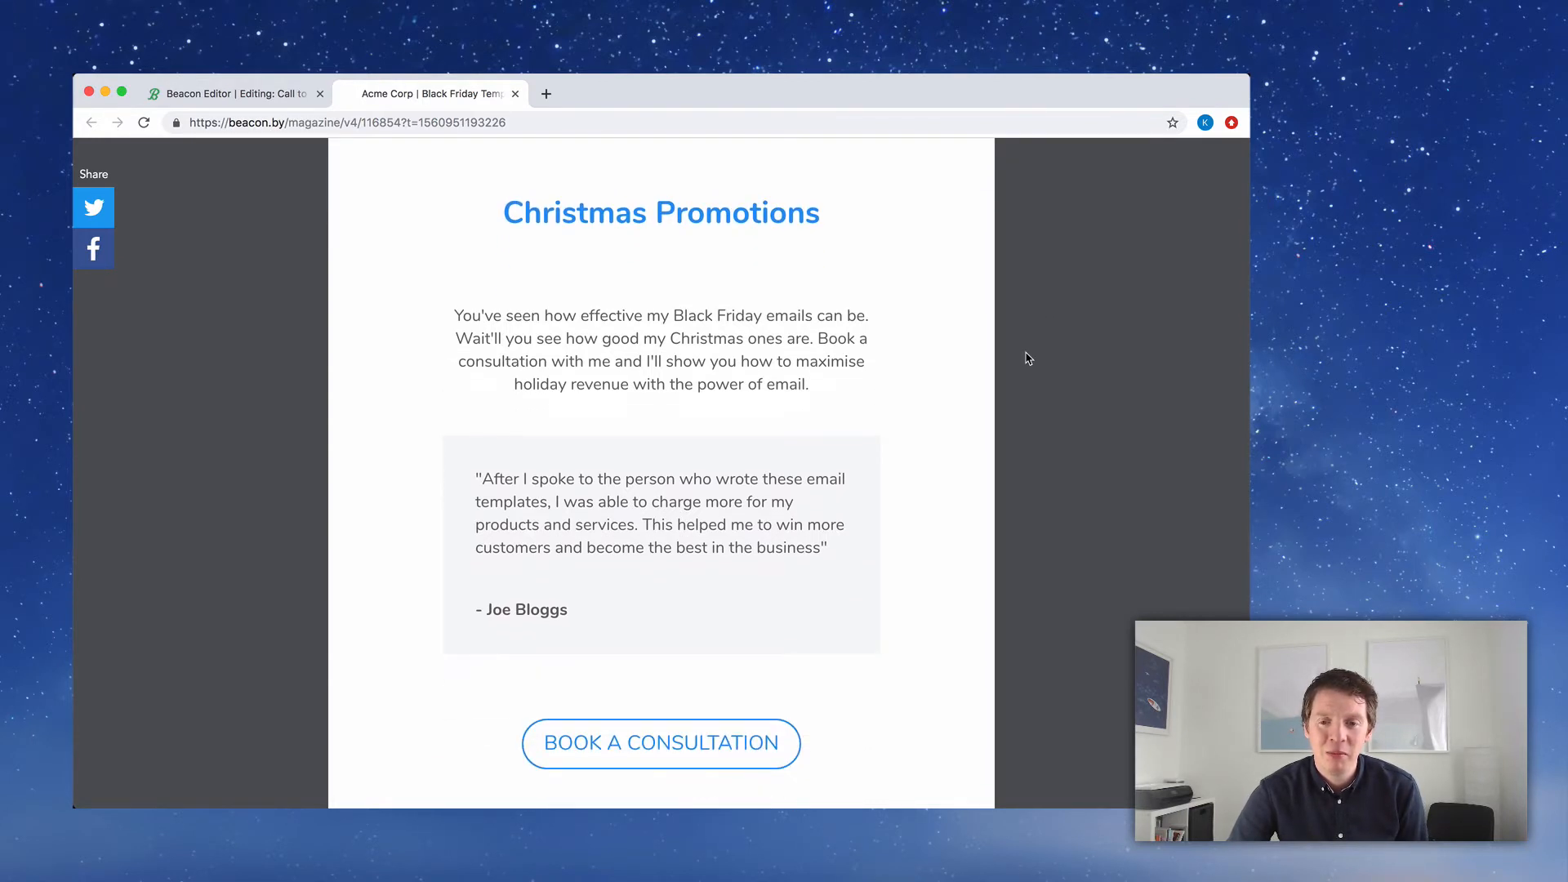
pyautogui.scroll(1, 1027, 358)
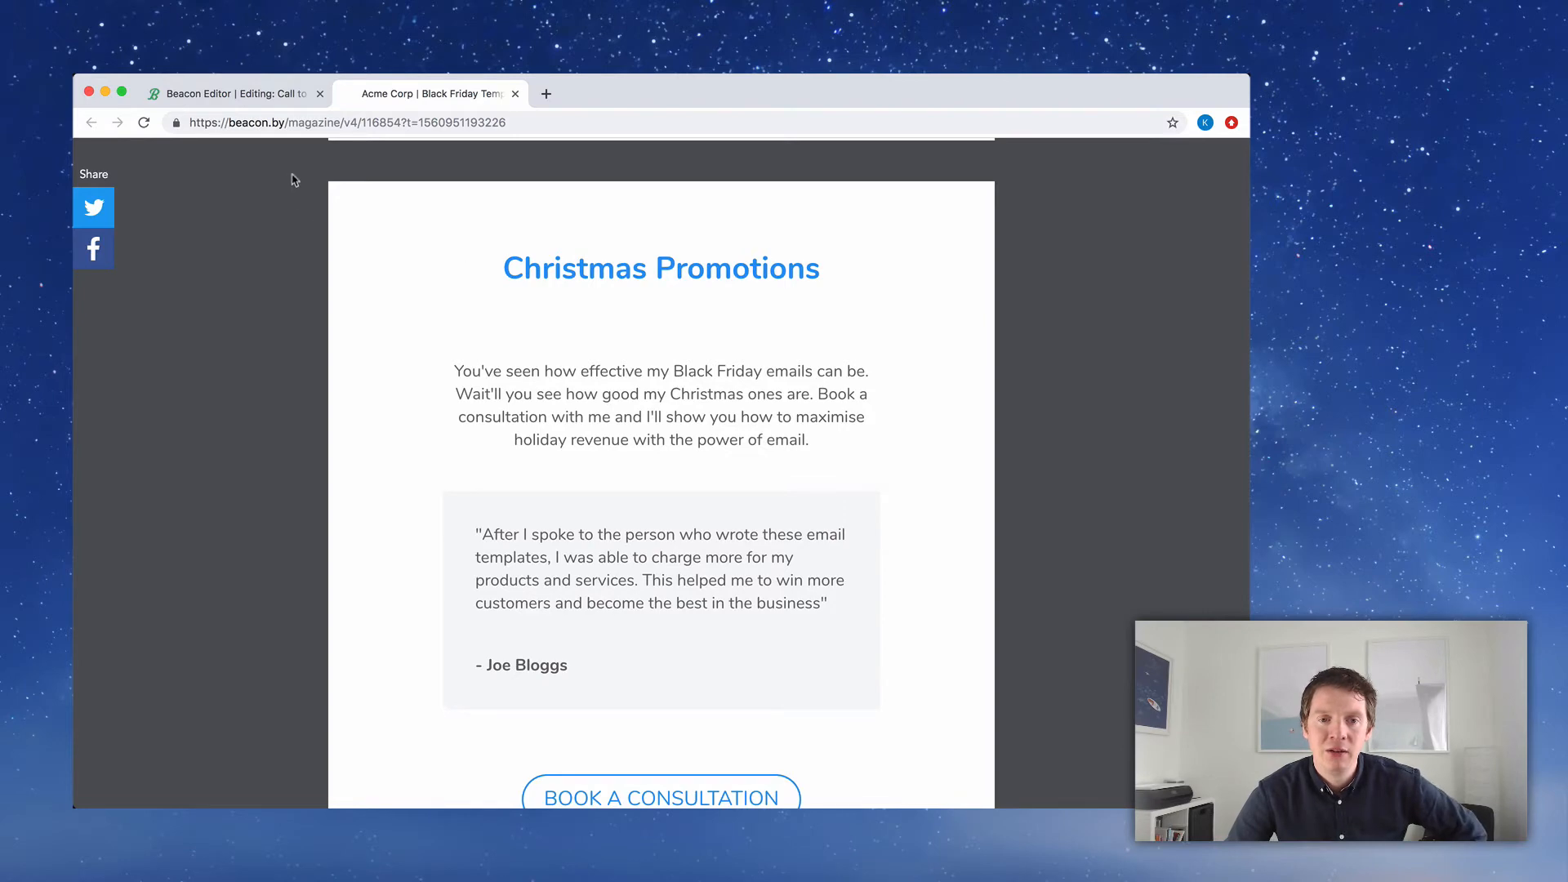
# Return to the editor and upload tree.jpg as the background image of the Call to Action page
pyautogui.click(291, 94)
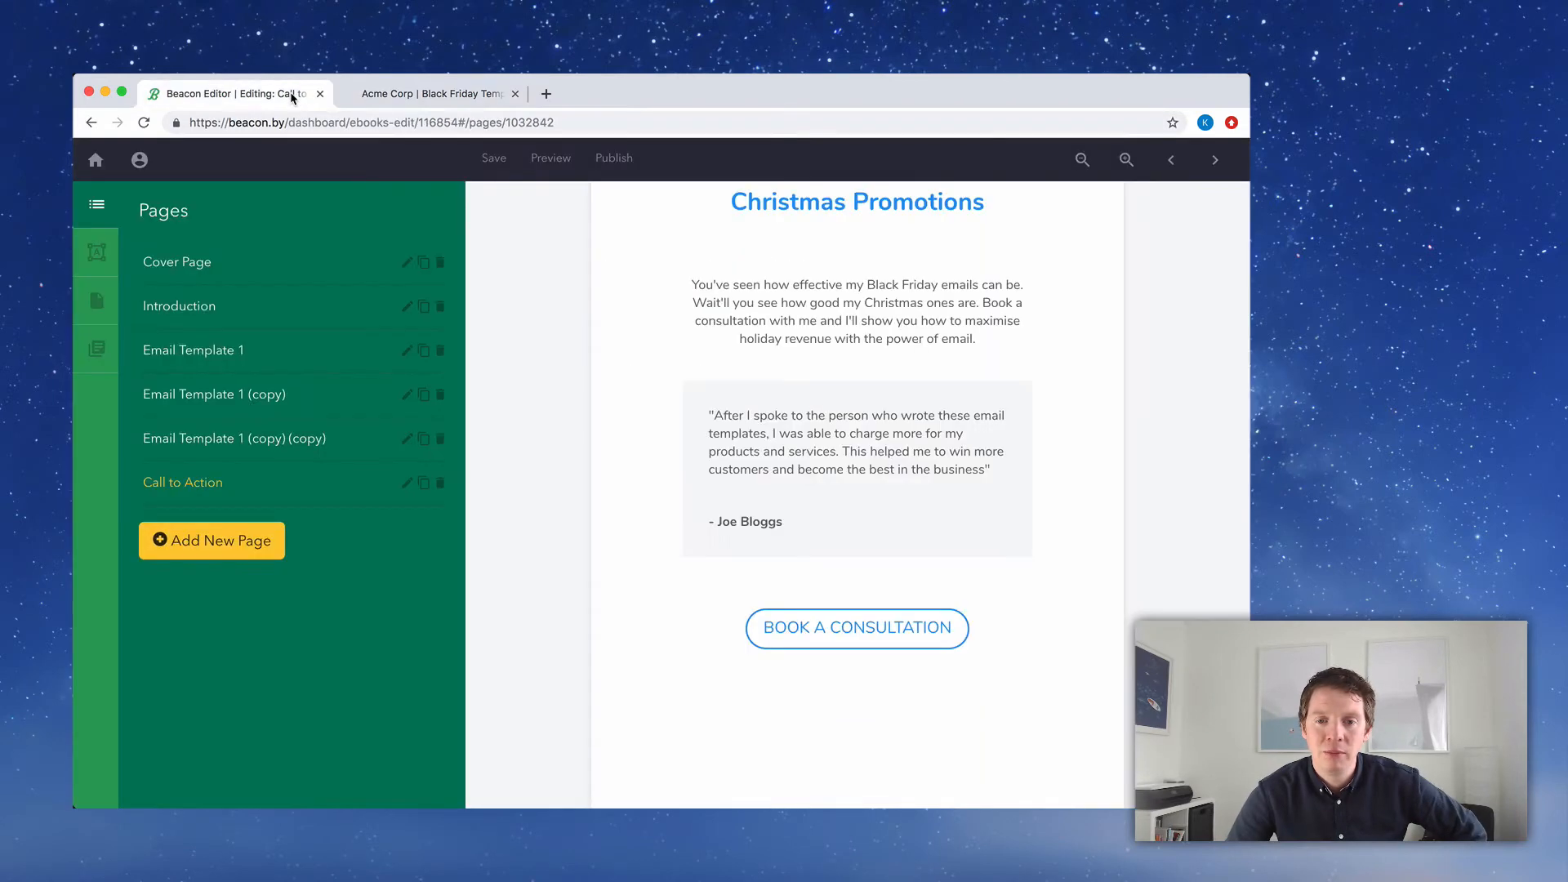
pyautogui.scroll(1, 553, 307)
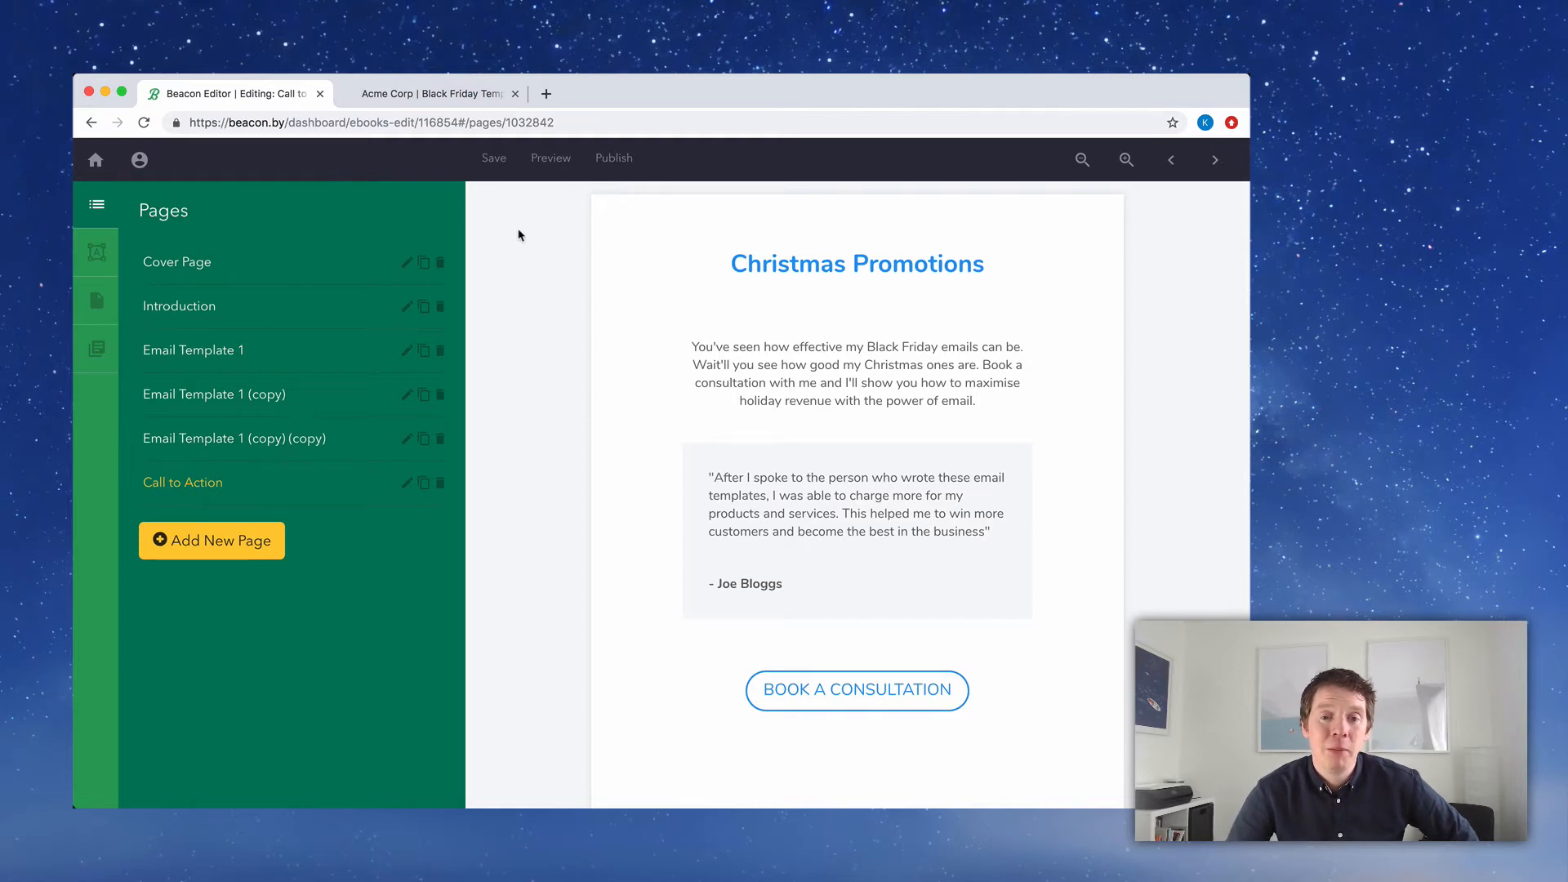
pyautogui.click(94, 303)
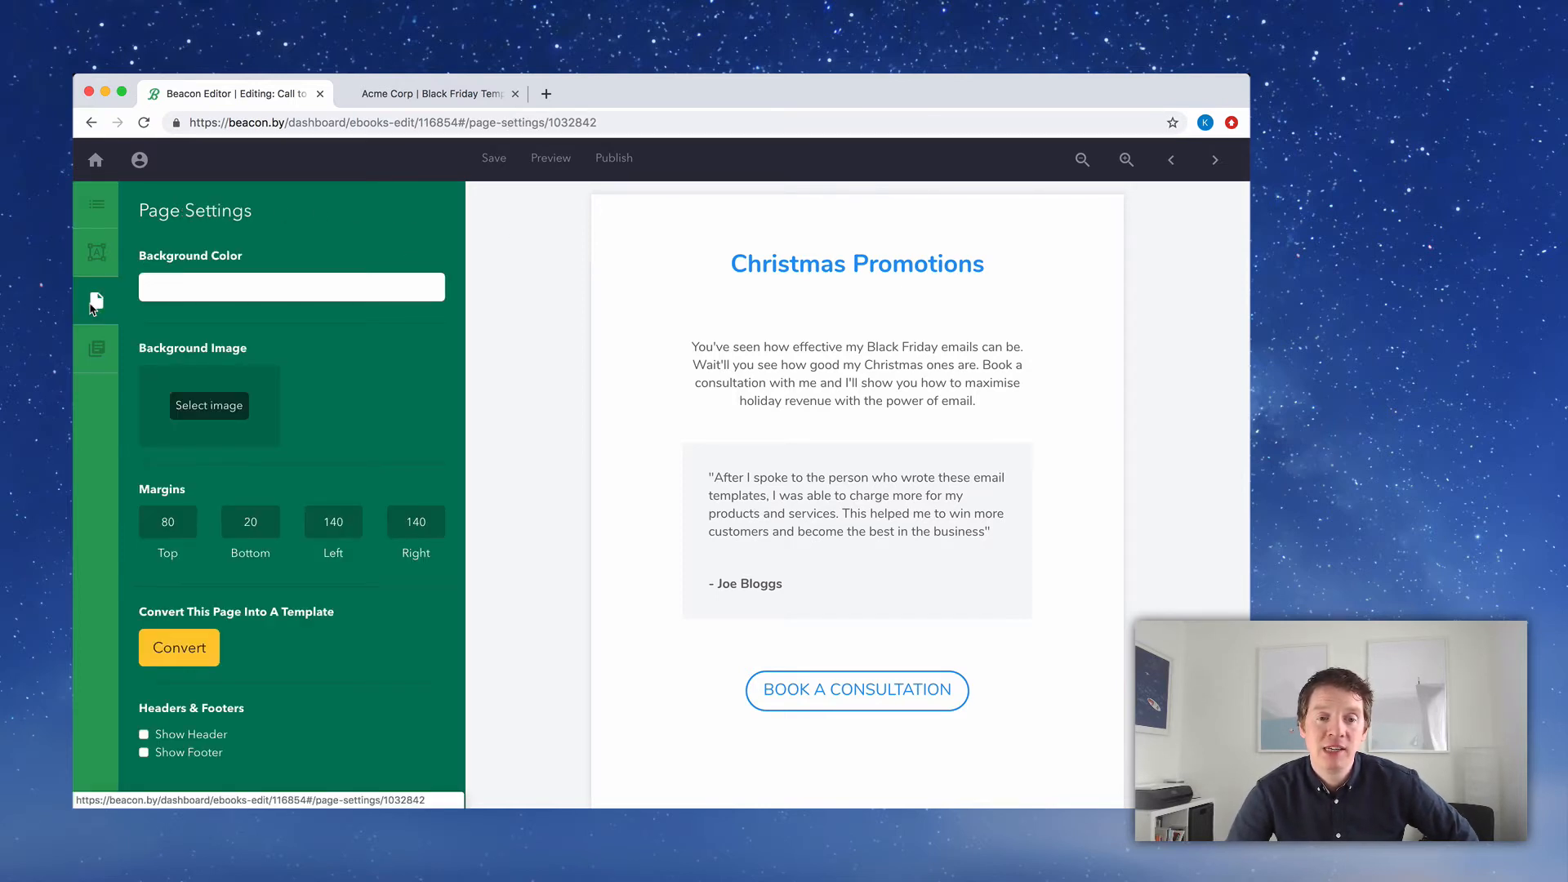
pyautogui.click(227, 411)
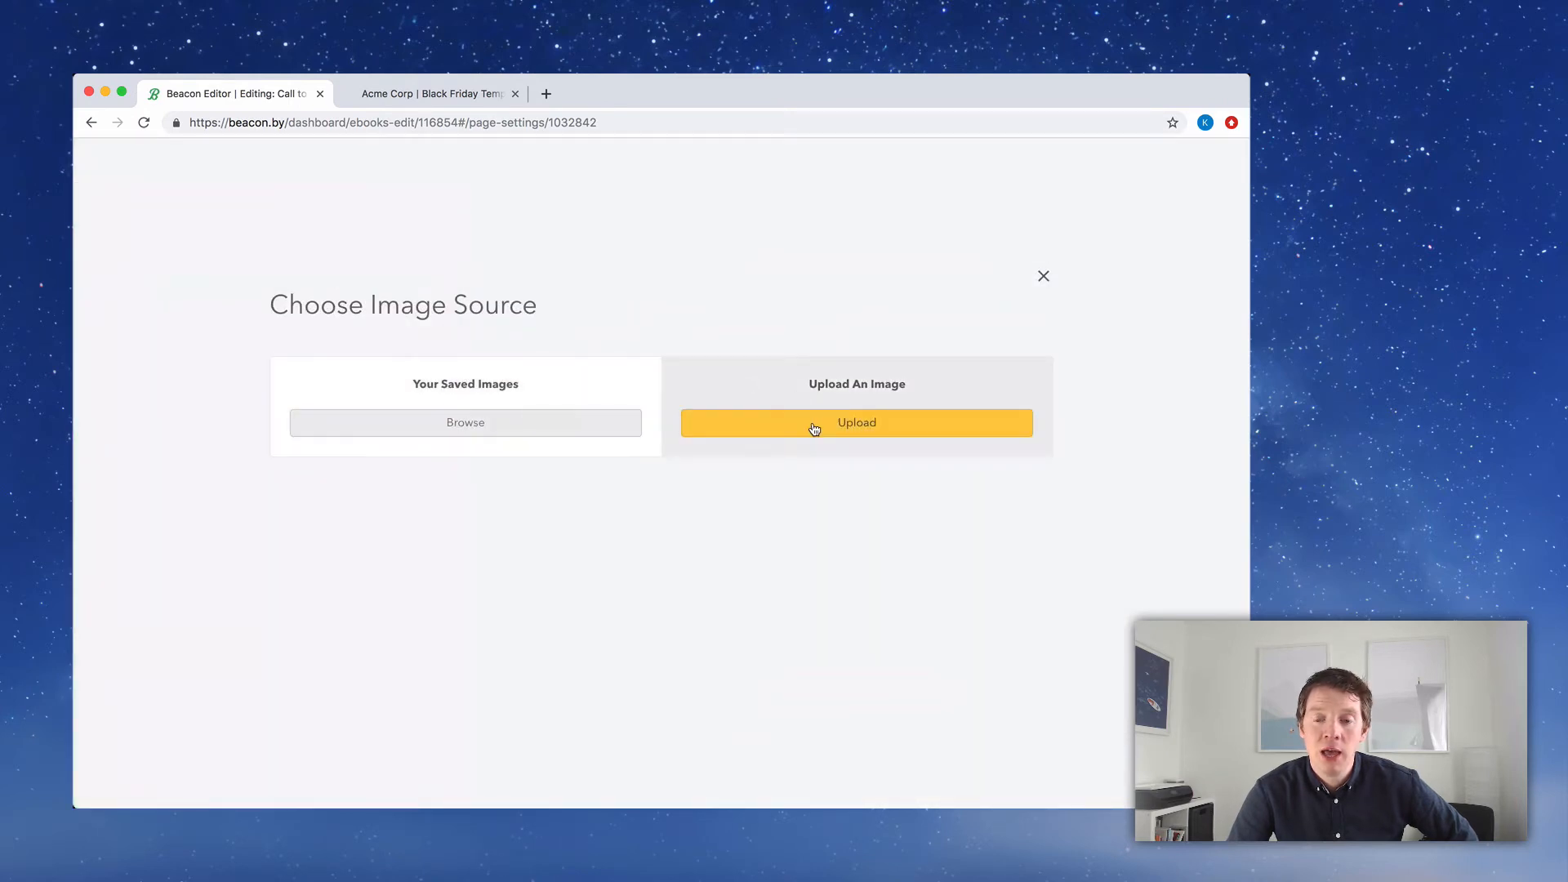
pyautogui.click(814, 430)
pyautogui.click(706, 450)
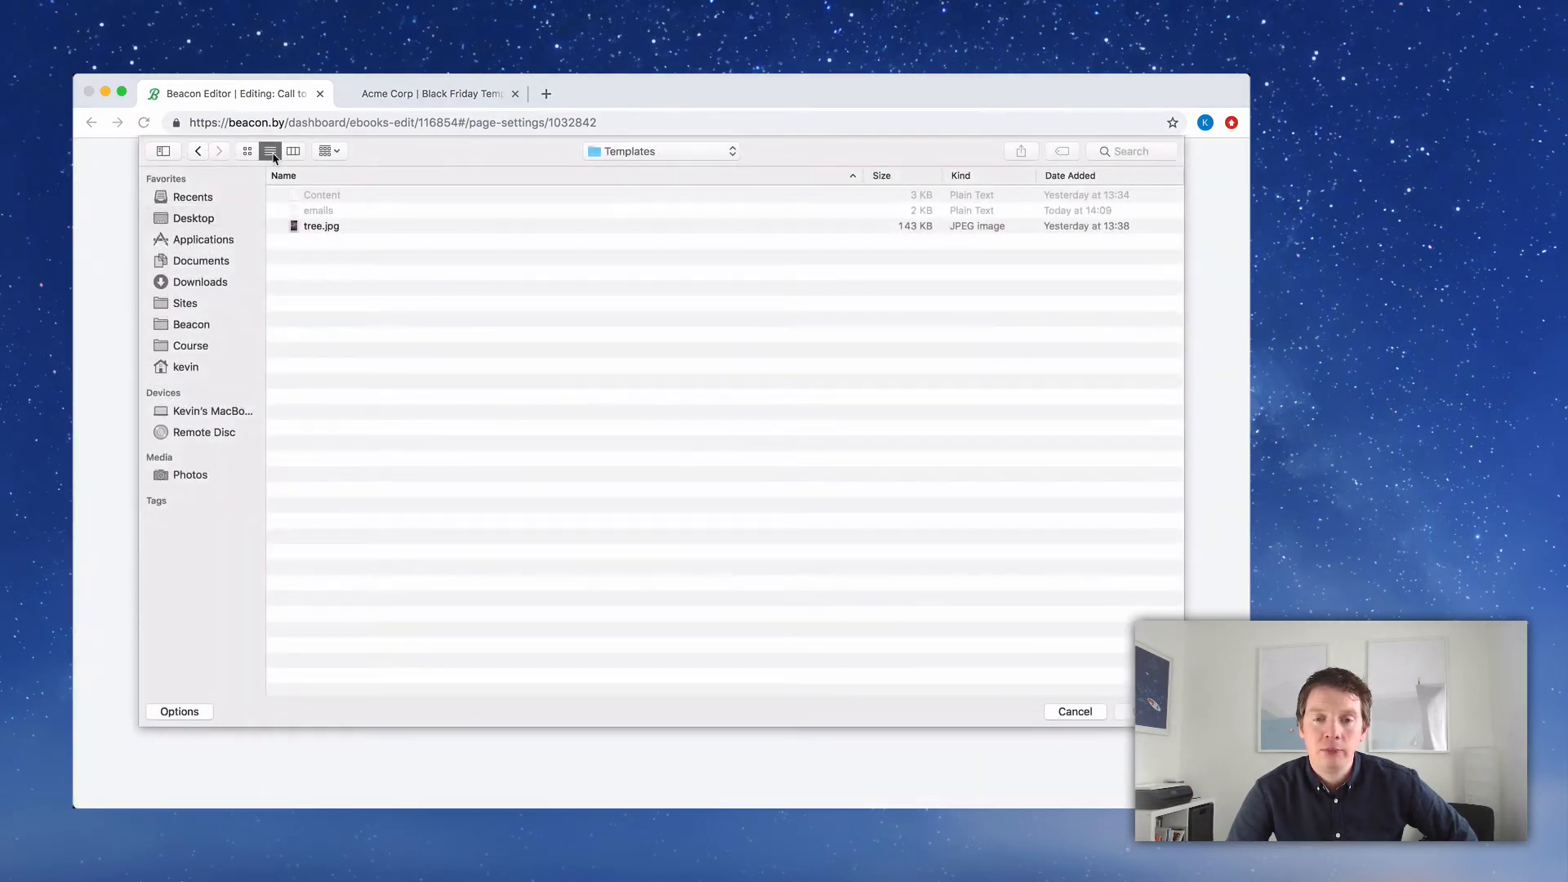
pyautogui.click(302, 226)
pyautogui.doubleClick(302, 226)
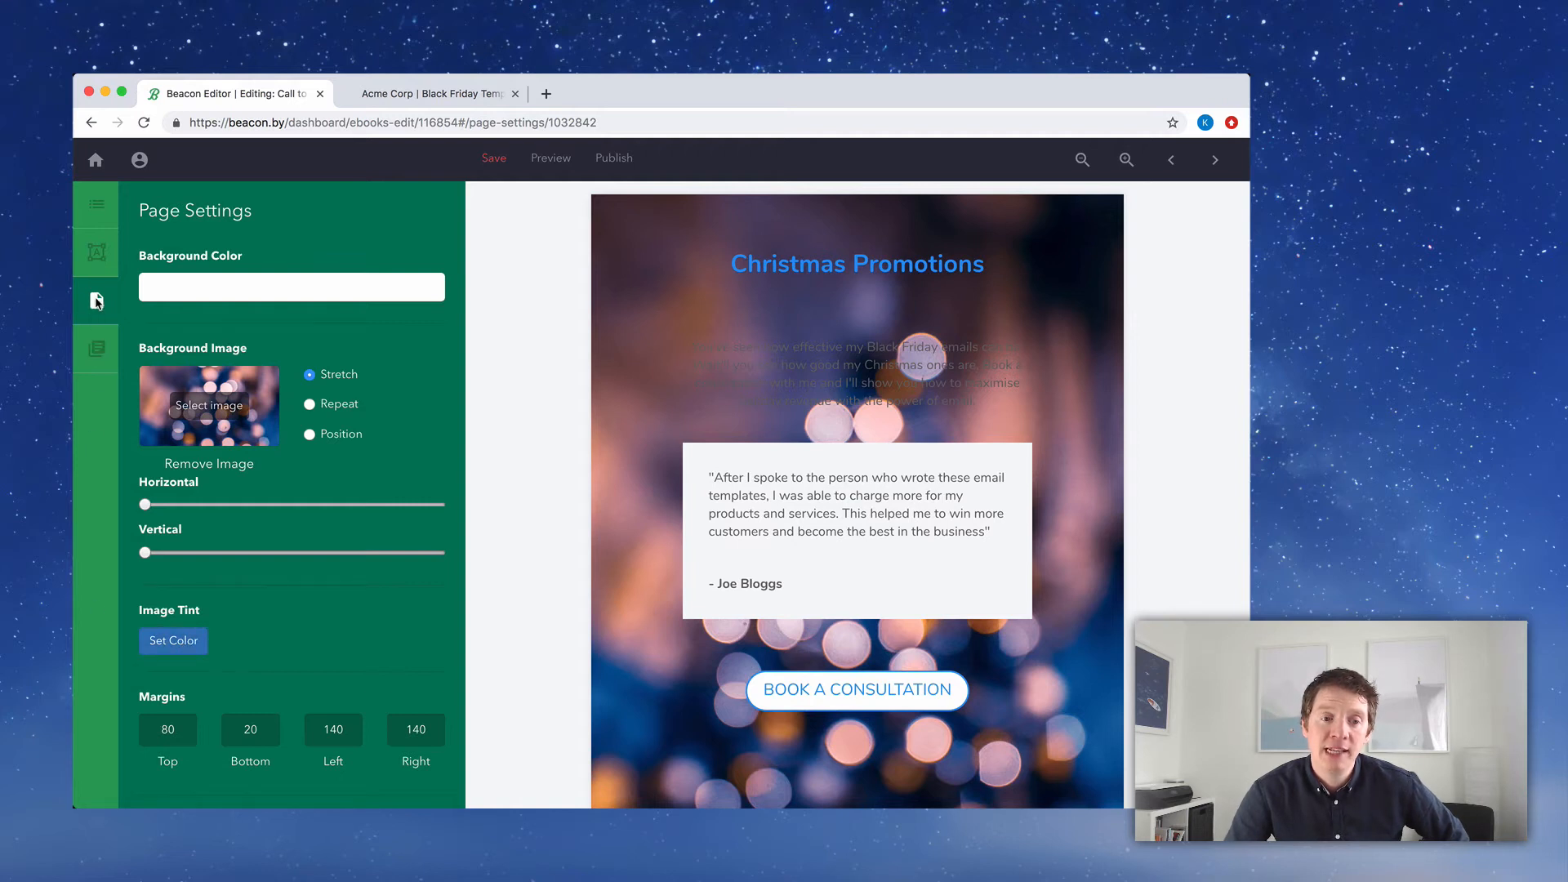
# Give the page's background image a dark pink tint of 890C65 at 50 opacity
pyautogui.click(175, 641)
pyautogui.scroll(-4, 315, 585)
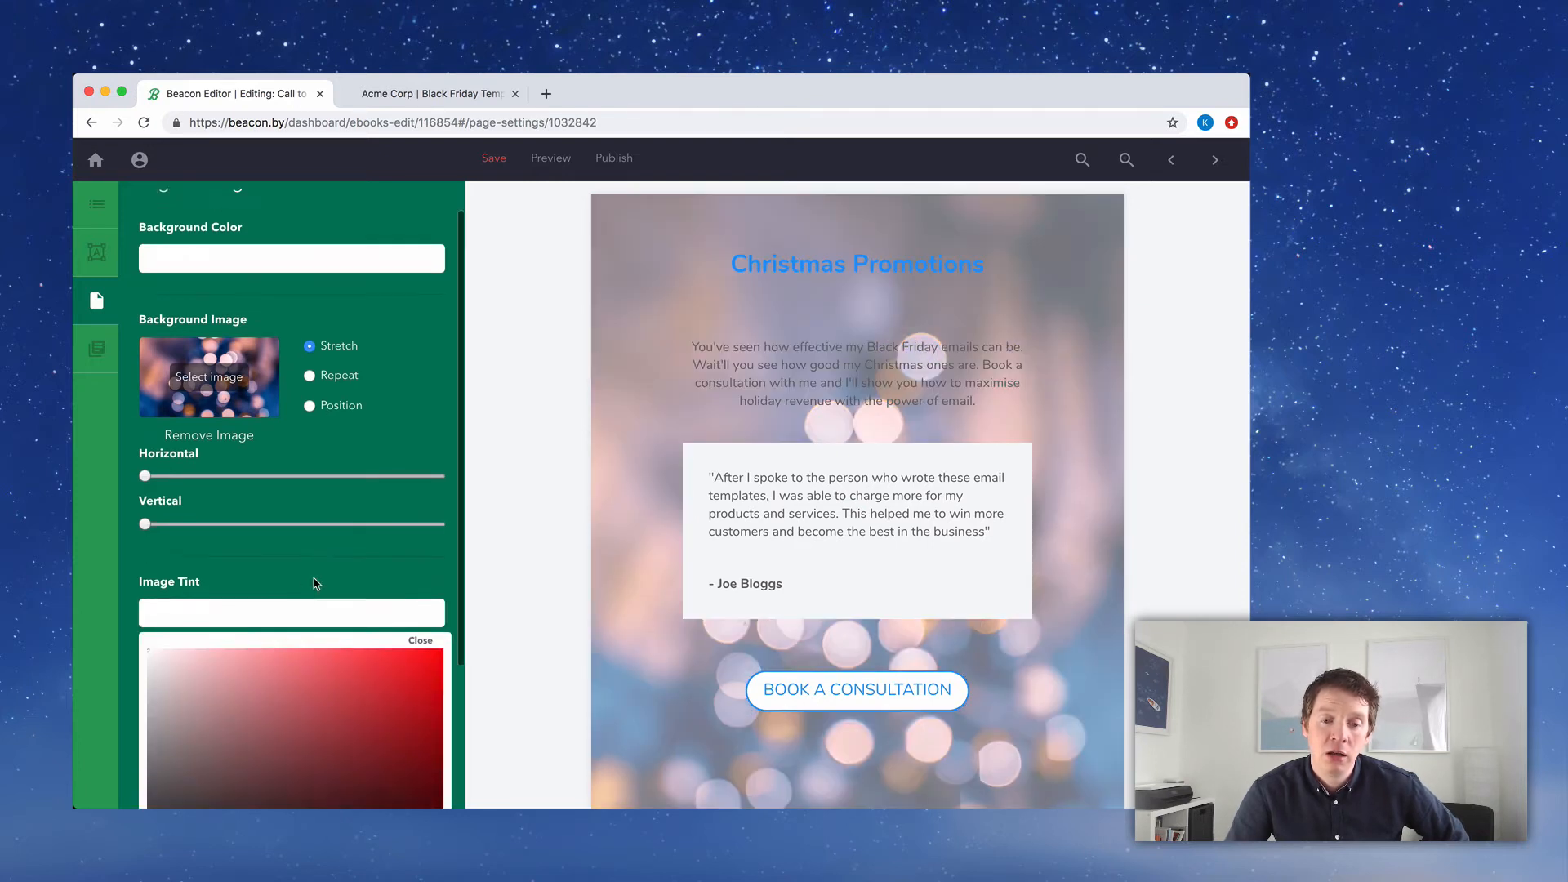
pyautogui.scroll(-1, 315, 585)
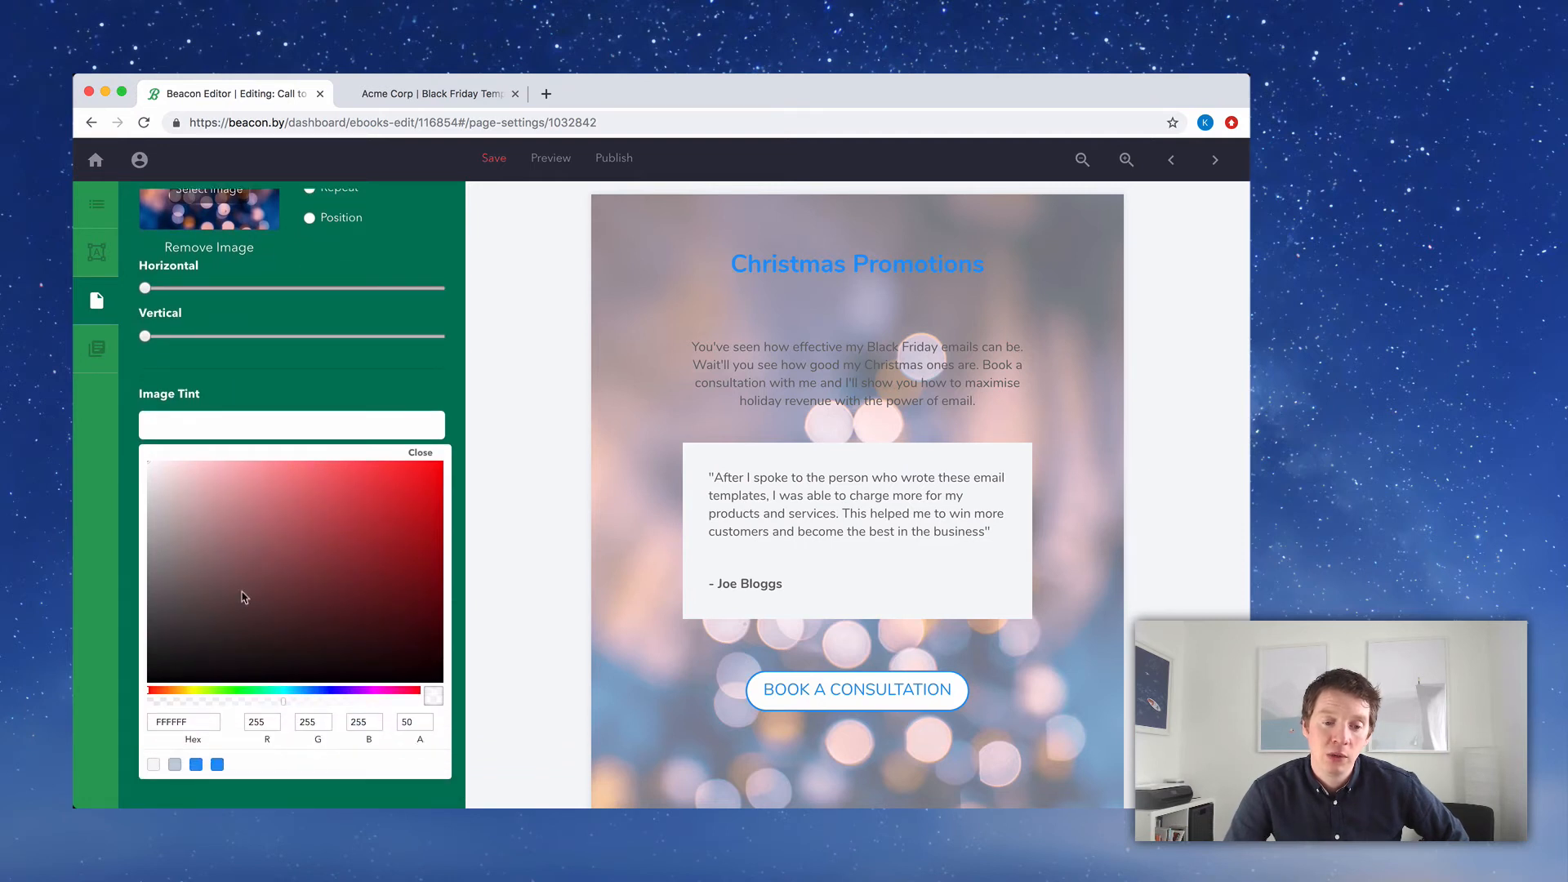
pyautogui.moveTo(155, 692); pyautogui.dragTo(355, 694)
pyautogui.click(378, 619)
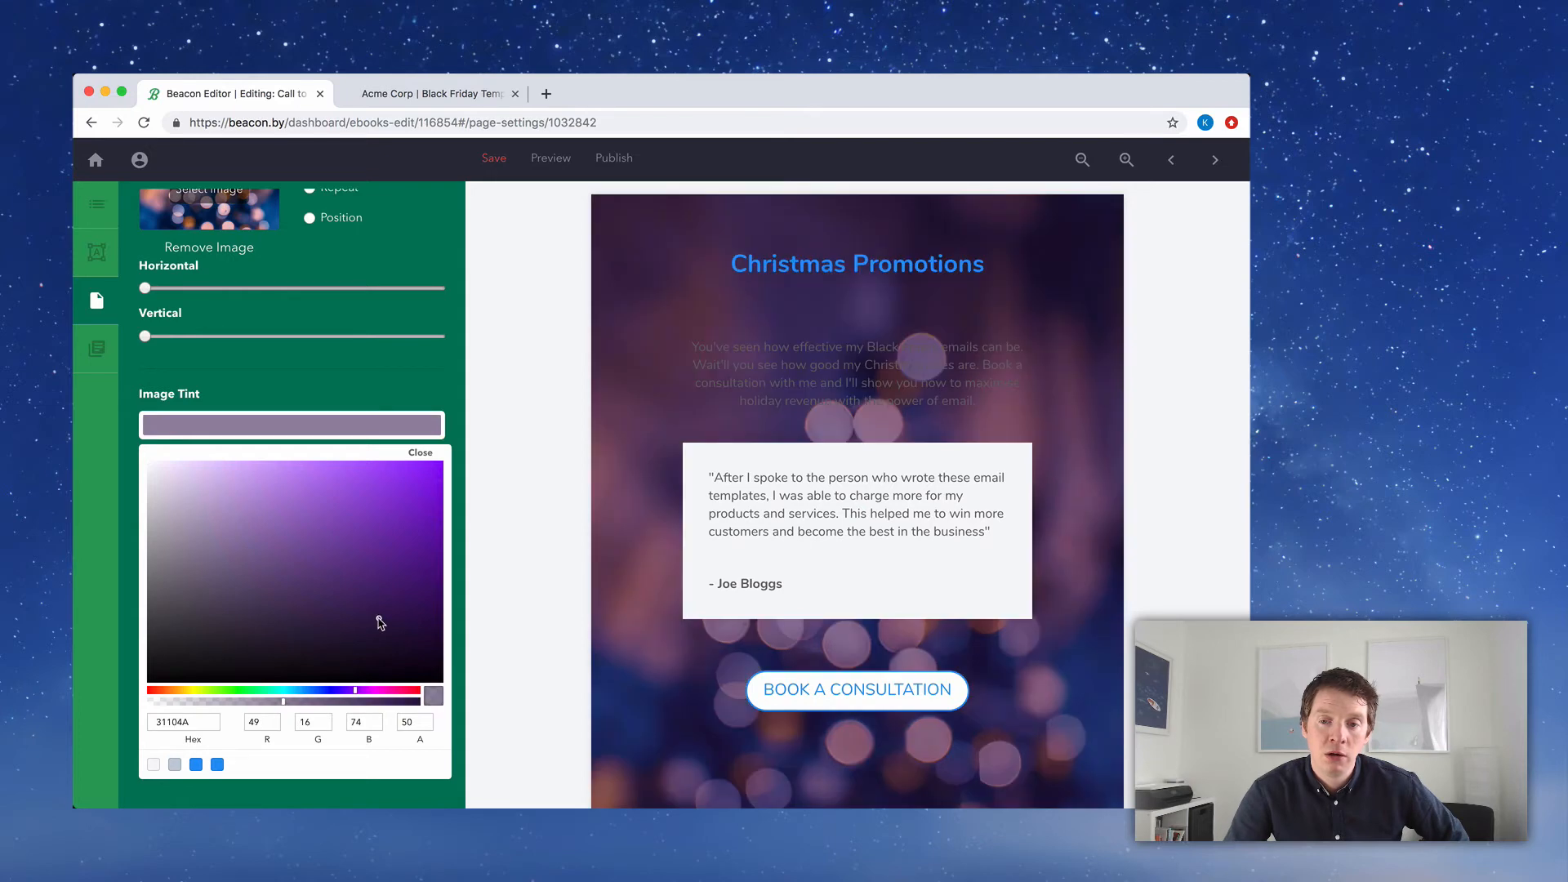
pyautogui.click(413, 587)
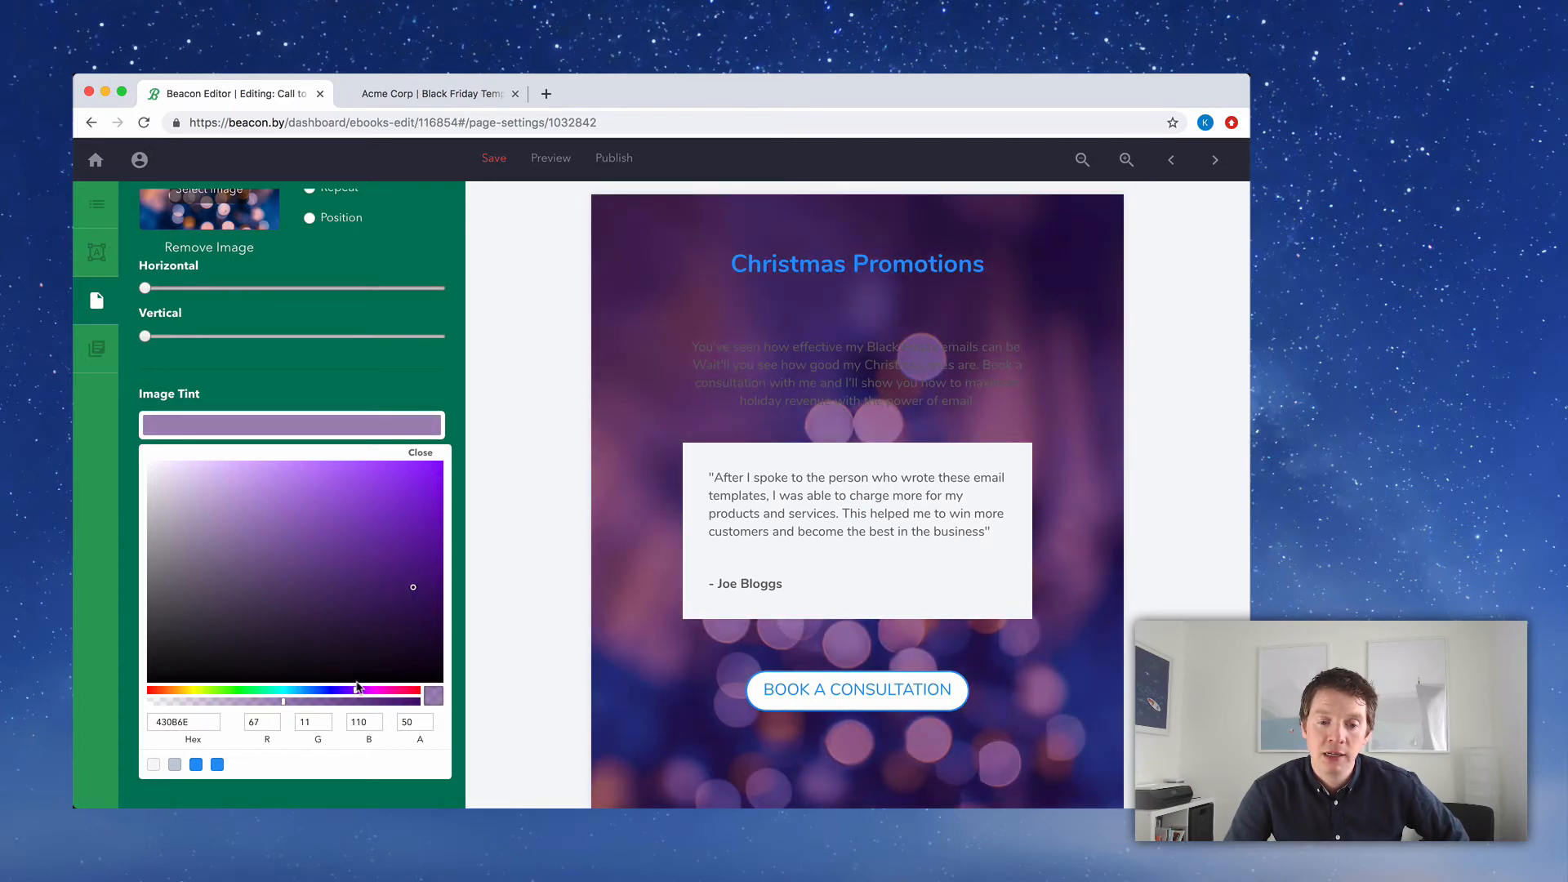
pyautogui.moveTo(357, 691); pyautogui.dragTo(389, 688)
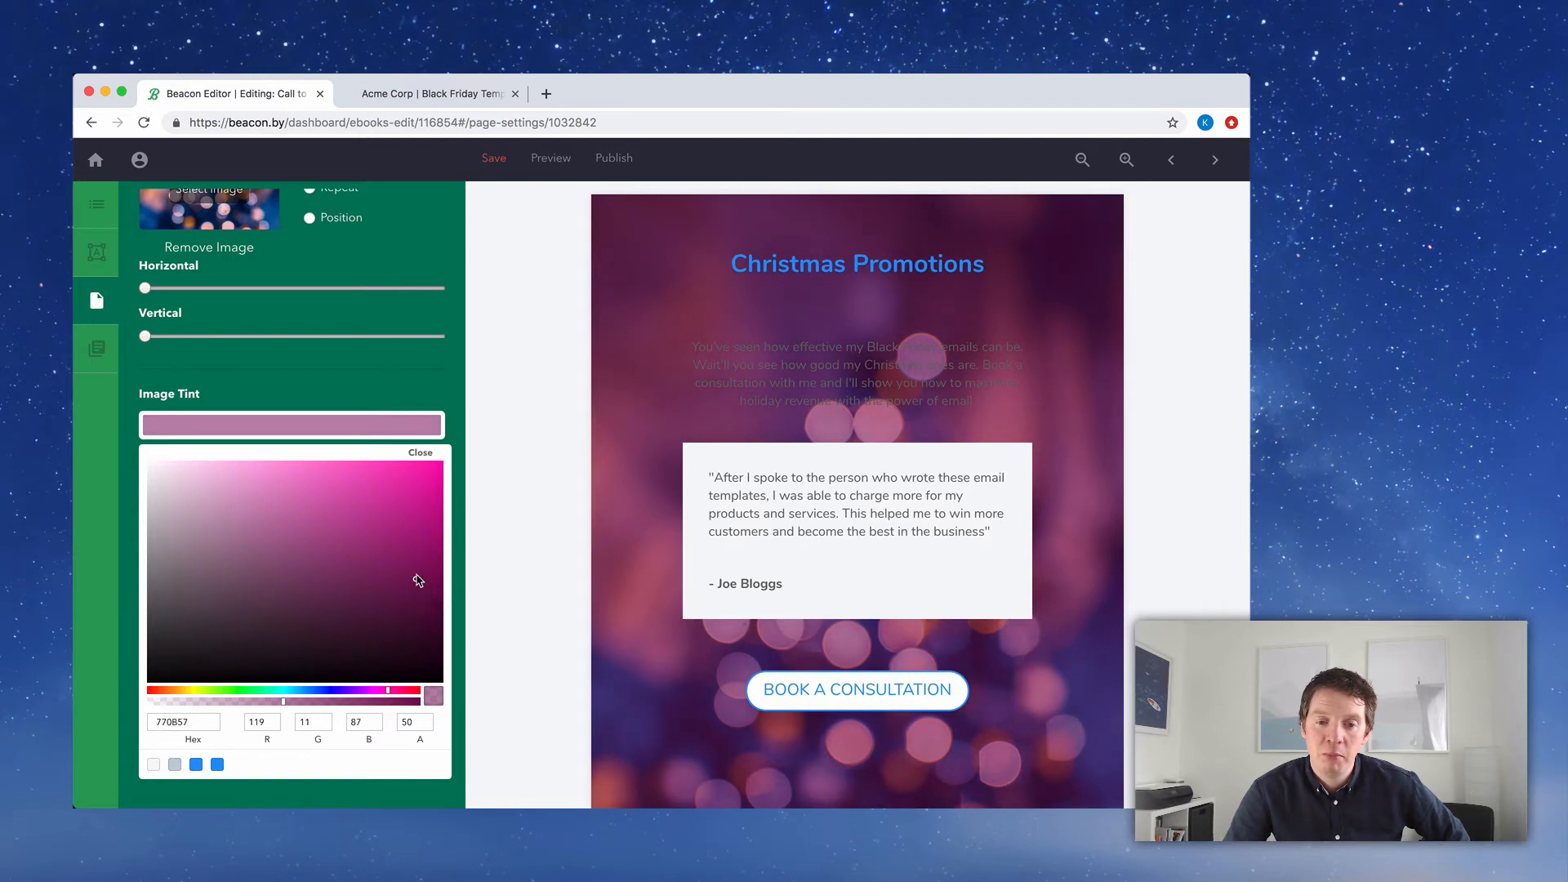
pyautogui.click(415, 574)
pyautogui.moveTo(415, 574); pyautogui.dragTo(417, 566)
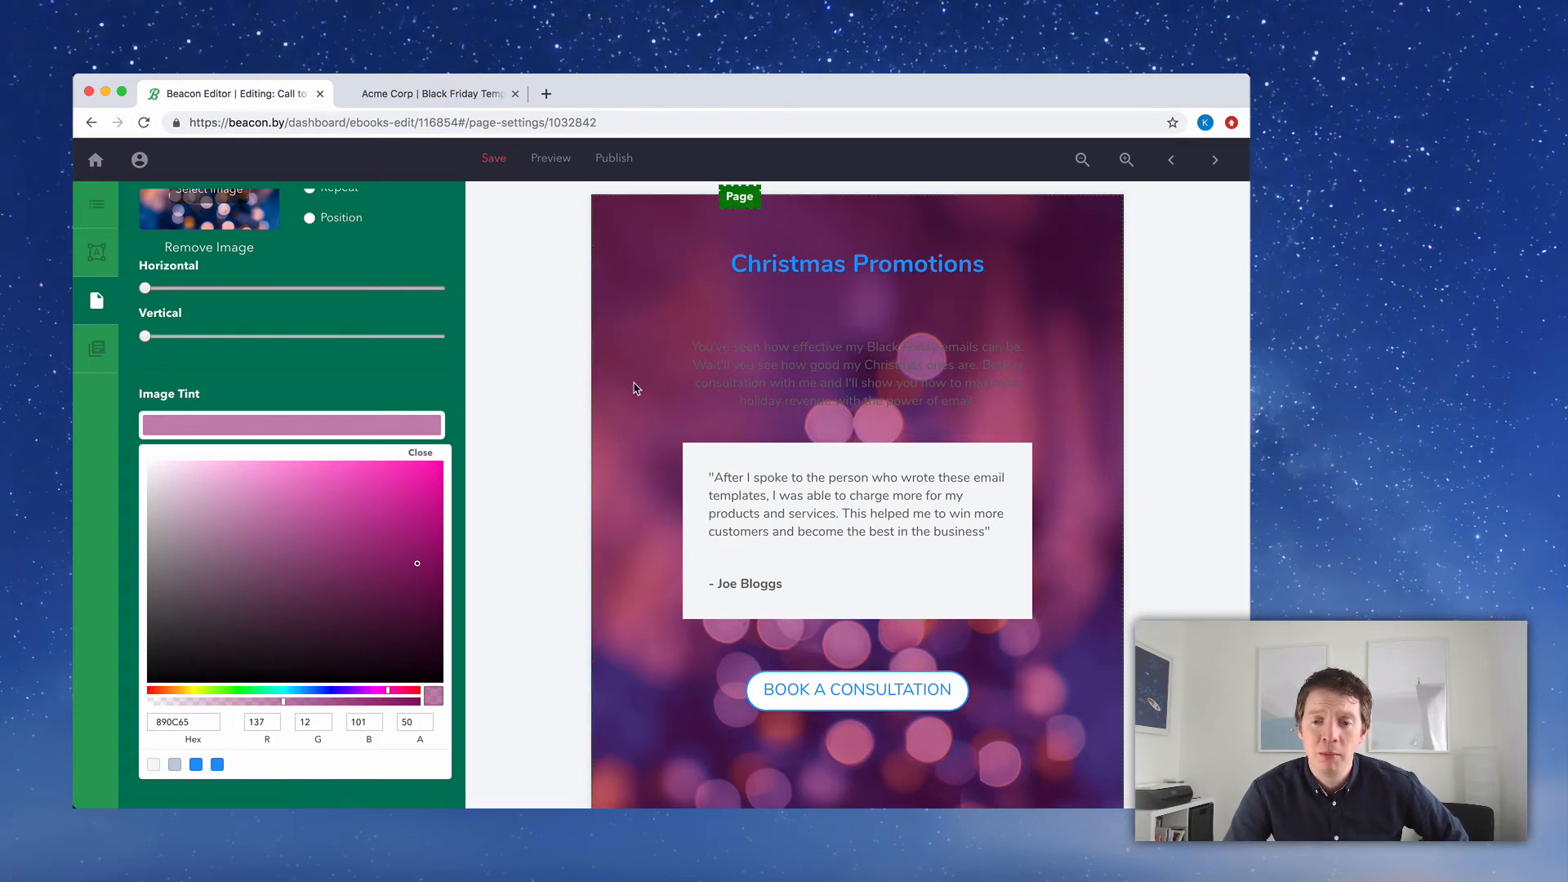
# Set the text colour of the paragraph below the Christmas Promotions headline to white and close its settings
pyautogui.click(729, 366)
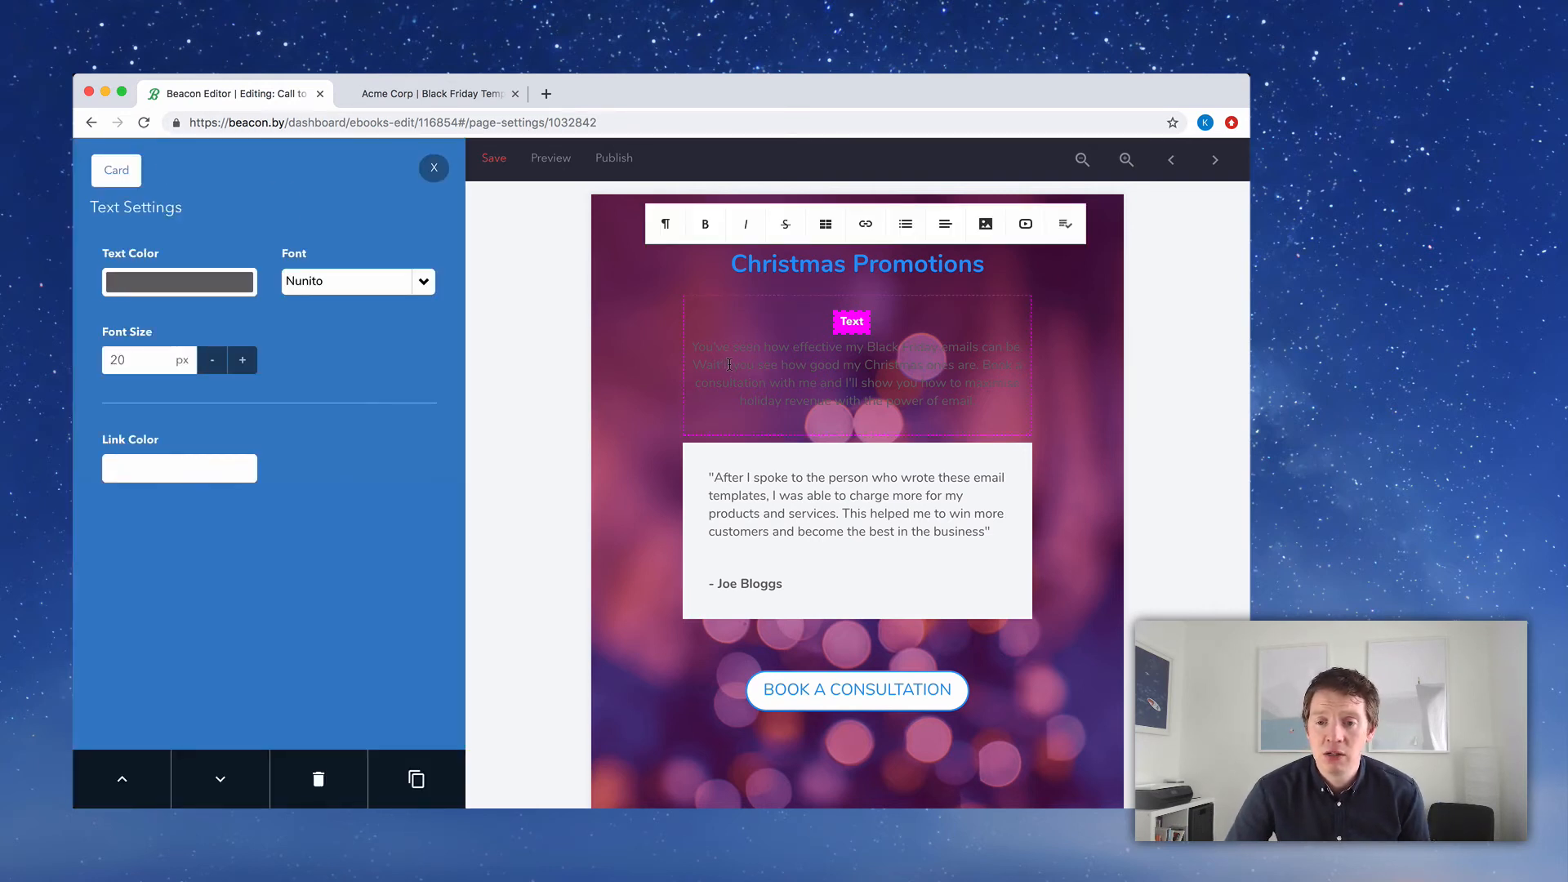
pyautogui.click(190, 289)
pyautogui.moveTo(182, 343); pyautogui.dragTo(73, 260)
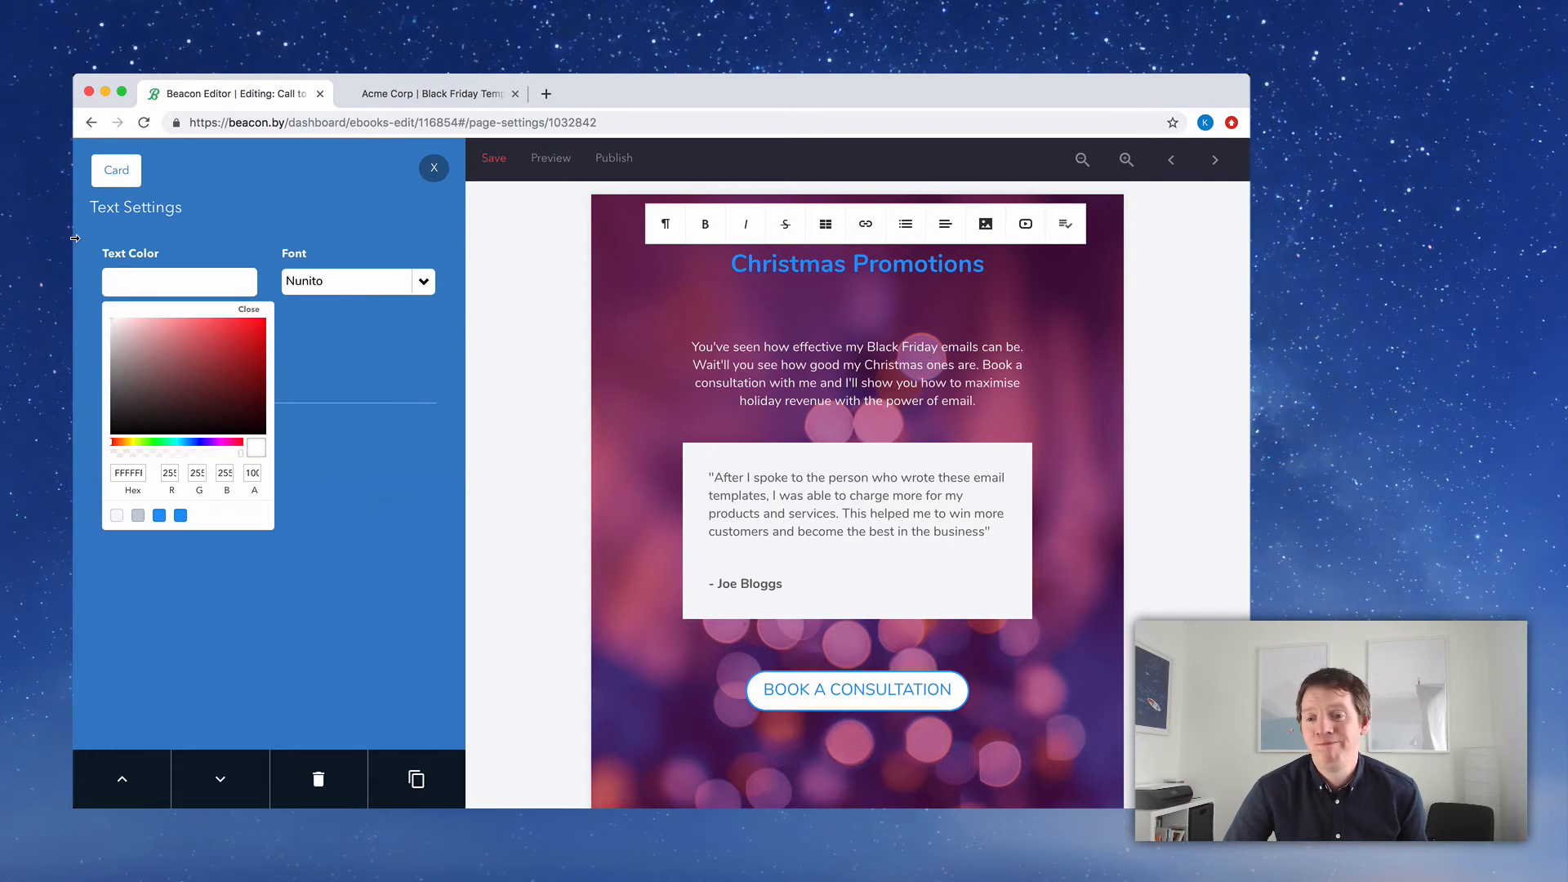
pyautogui.click(343, 205)
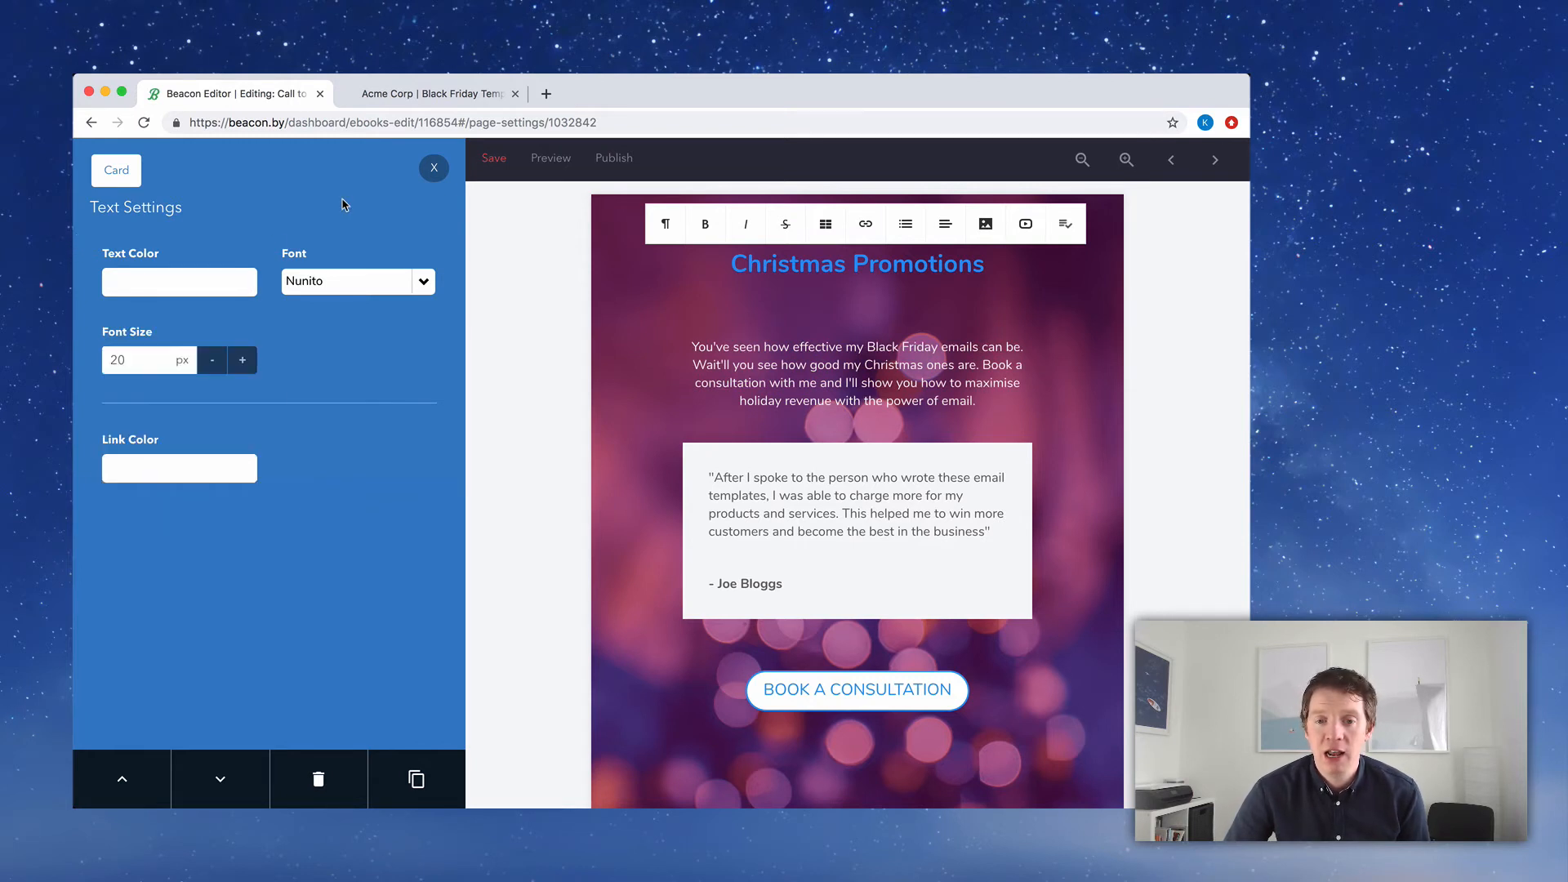
pyautogui.click(434, 168)
# Make the Christmas Promotions headline white and set its font size to 48 px
pyautogui.click(764, 282)
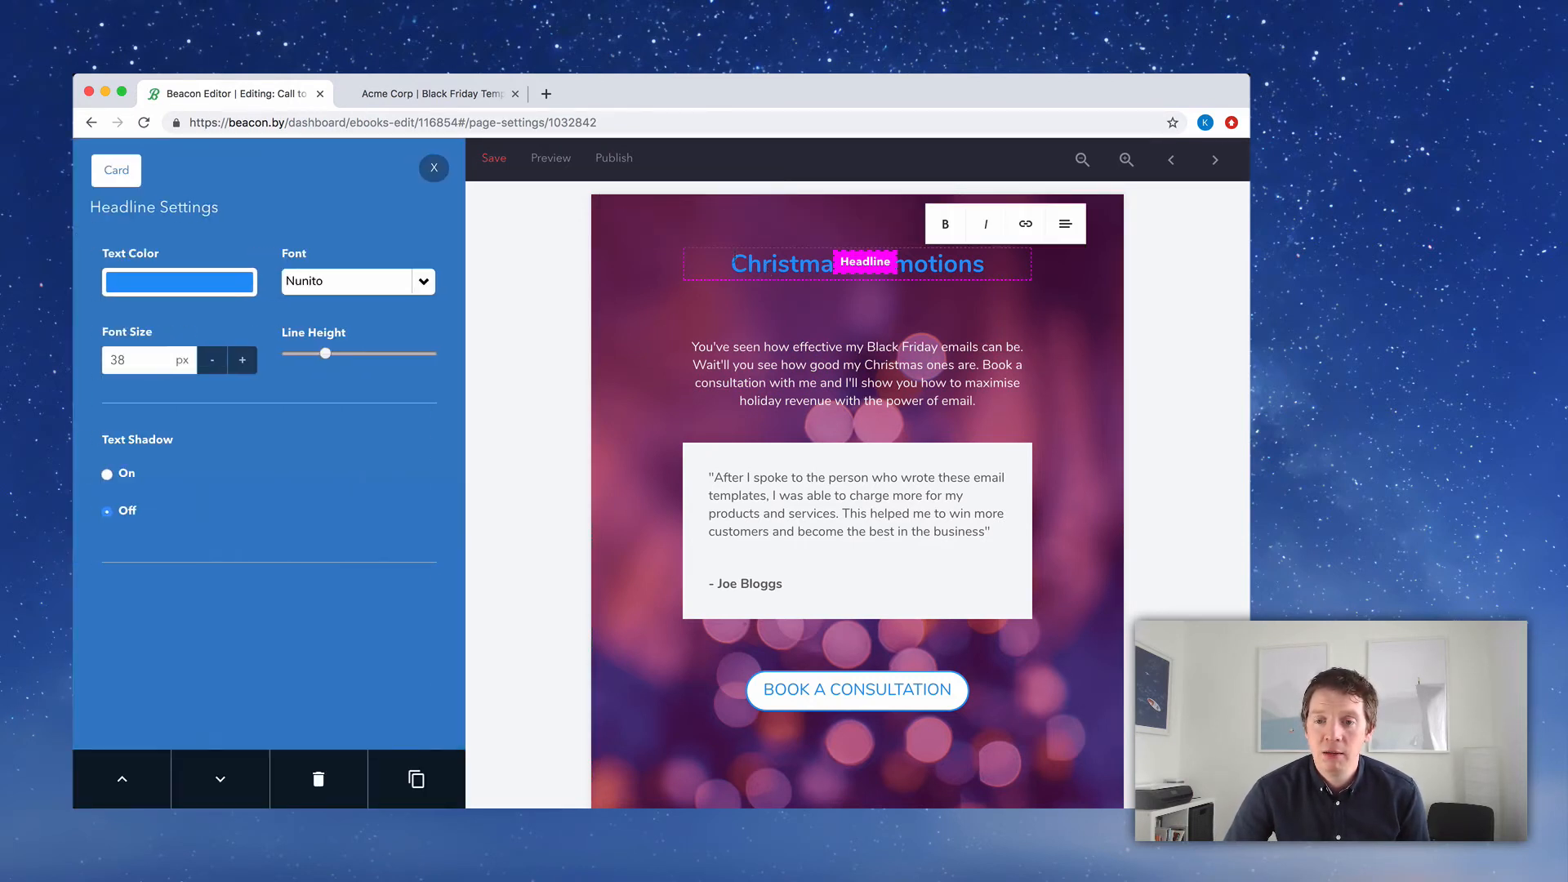
pyautogui.click(161, 290)
pyautogui.moveTo(141, 340); pyautogui.dragTo(72, 237)
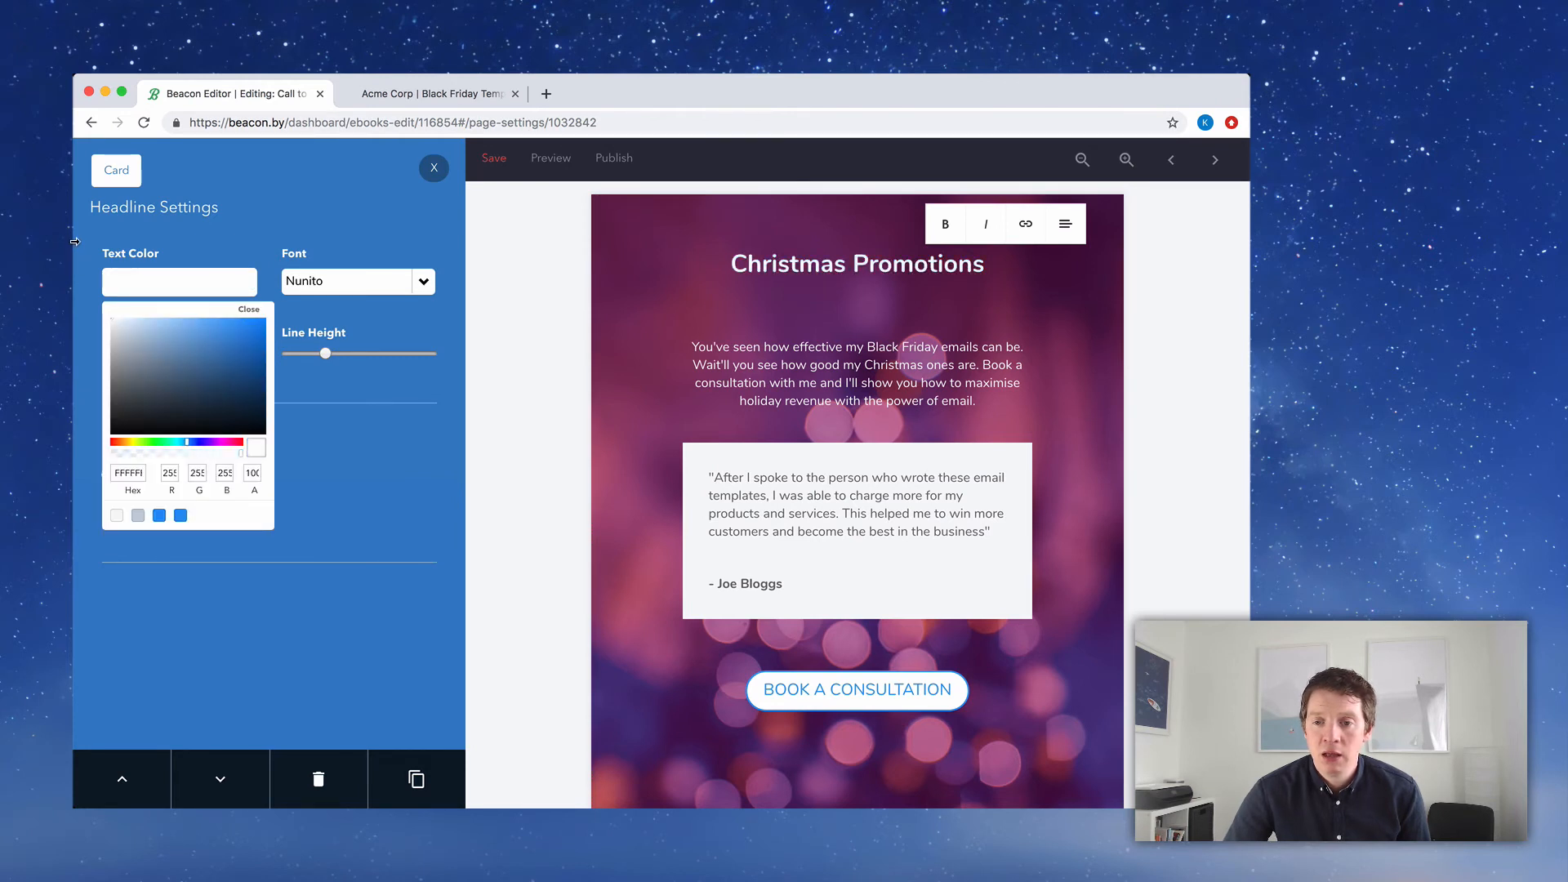
pyautogui.click(340, 220)
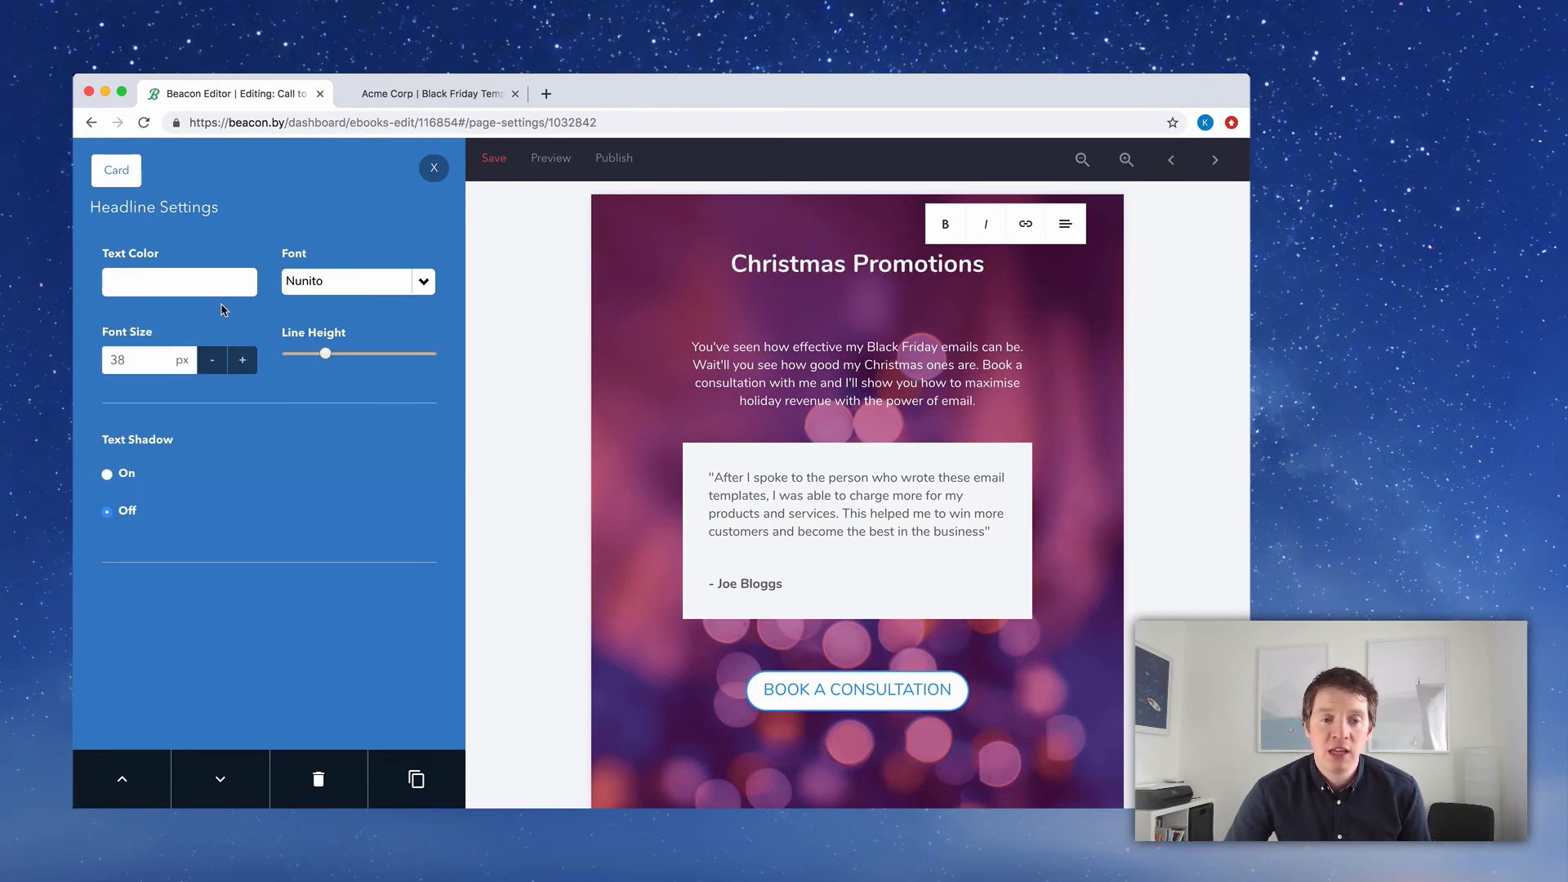
pyautogui.moveTo(114, 360); pyautogui.dragTo(104, 359)
pyautogui.write('5')
pyautogui.write('4')
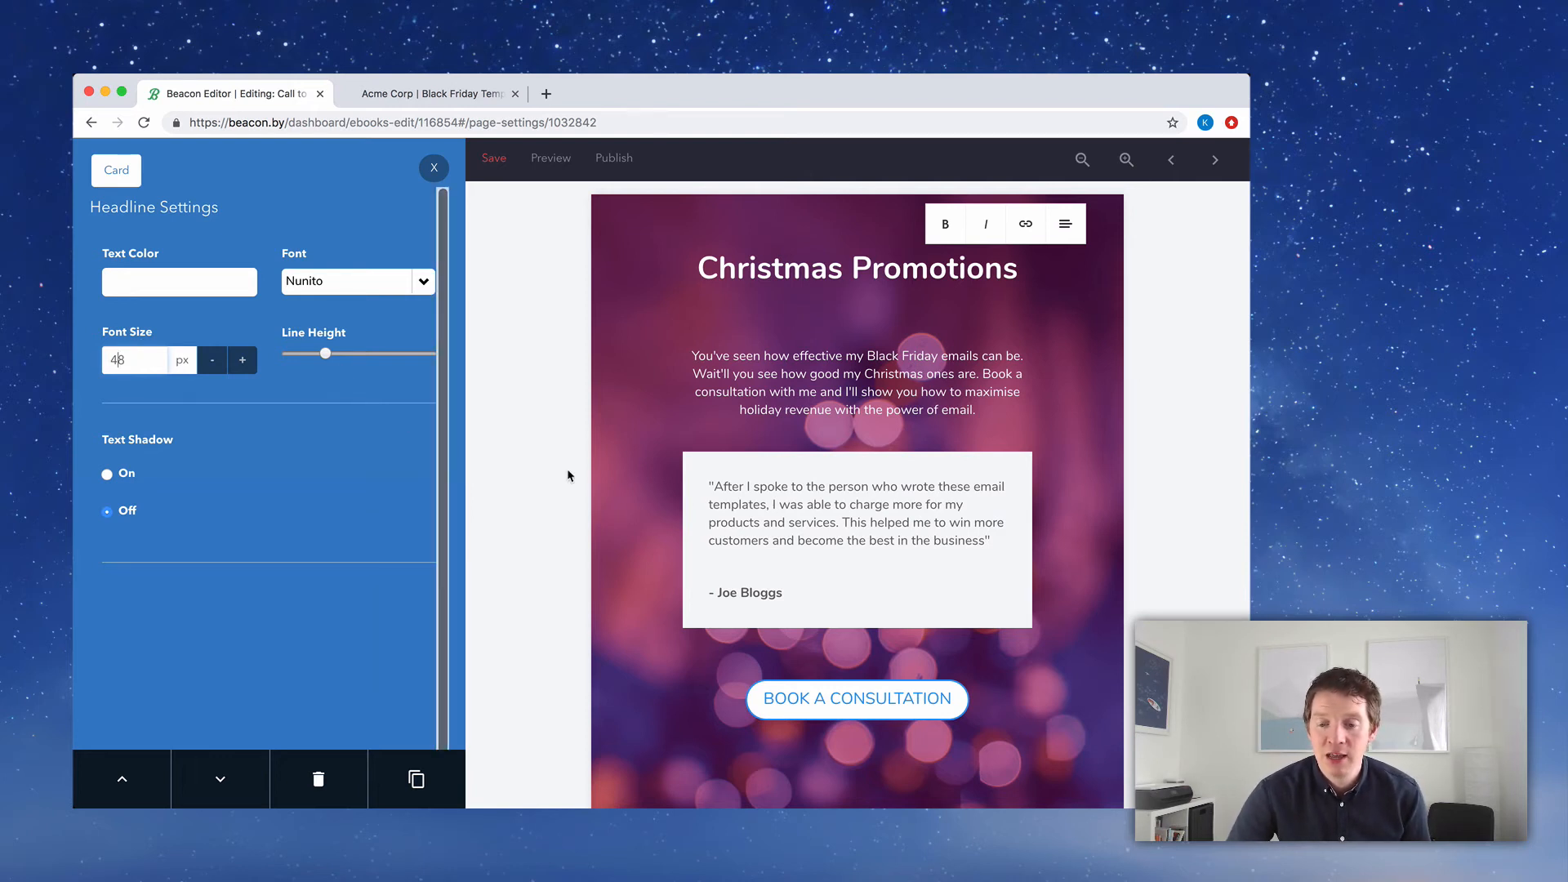
# Set the BOOK A CONSULTATION button's background colour to bright pink, FF0097
pyautogui.click(792, 696)
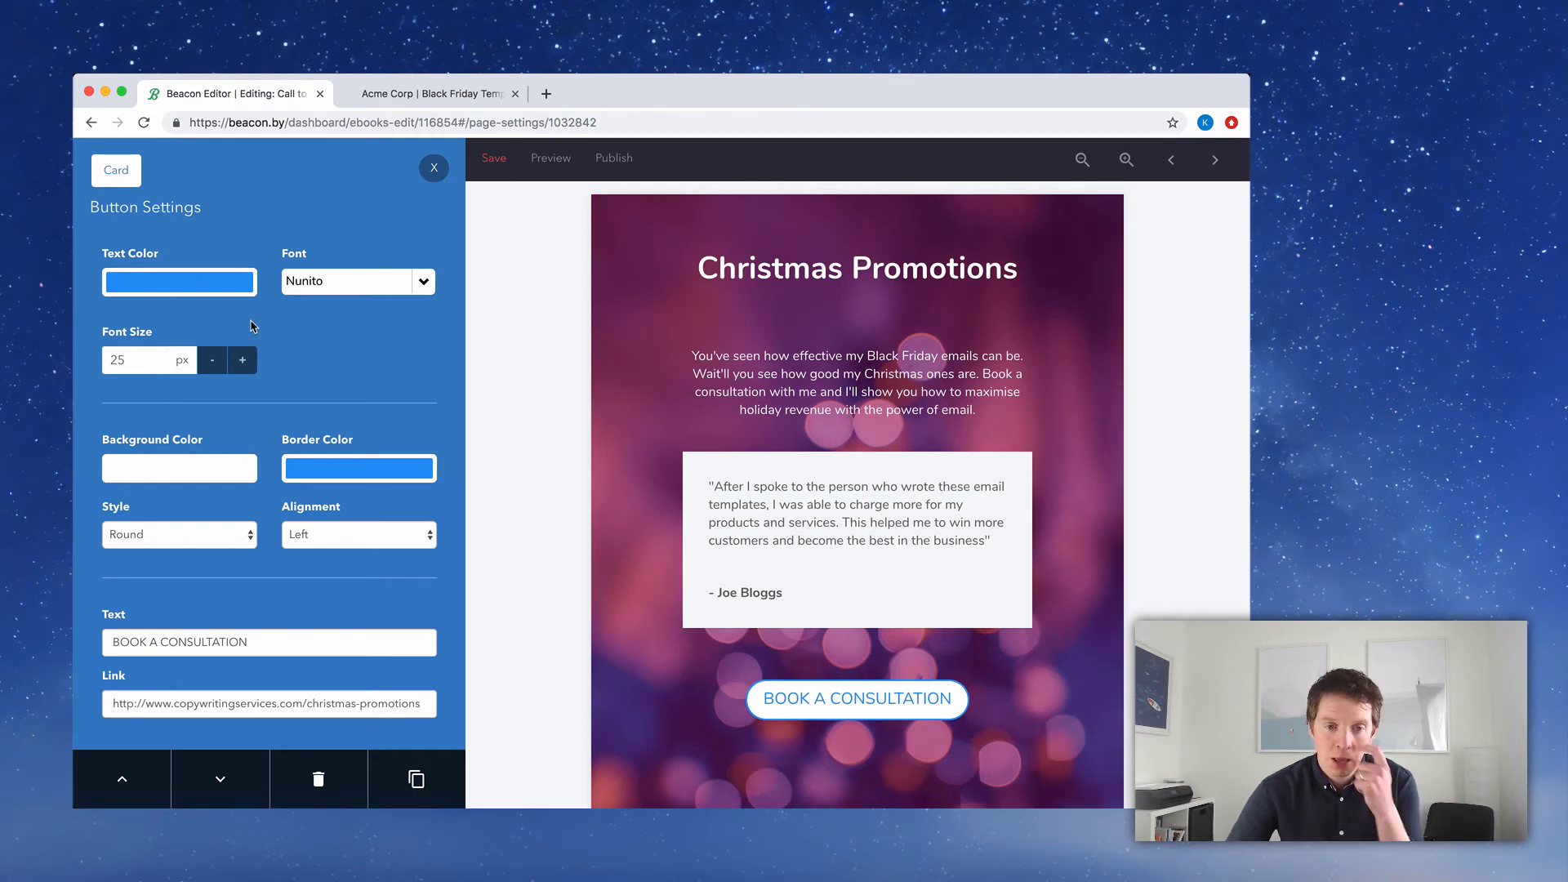
pyautogui.click(213, 469)
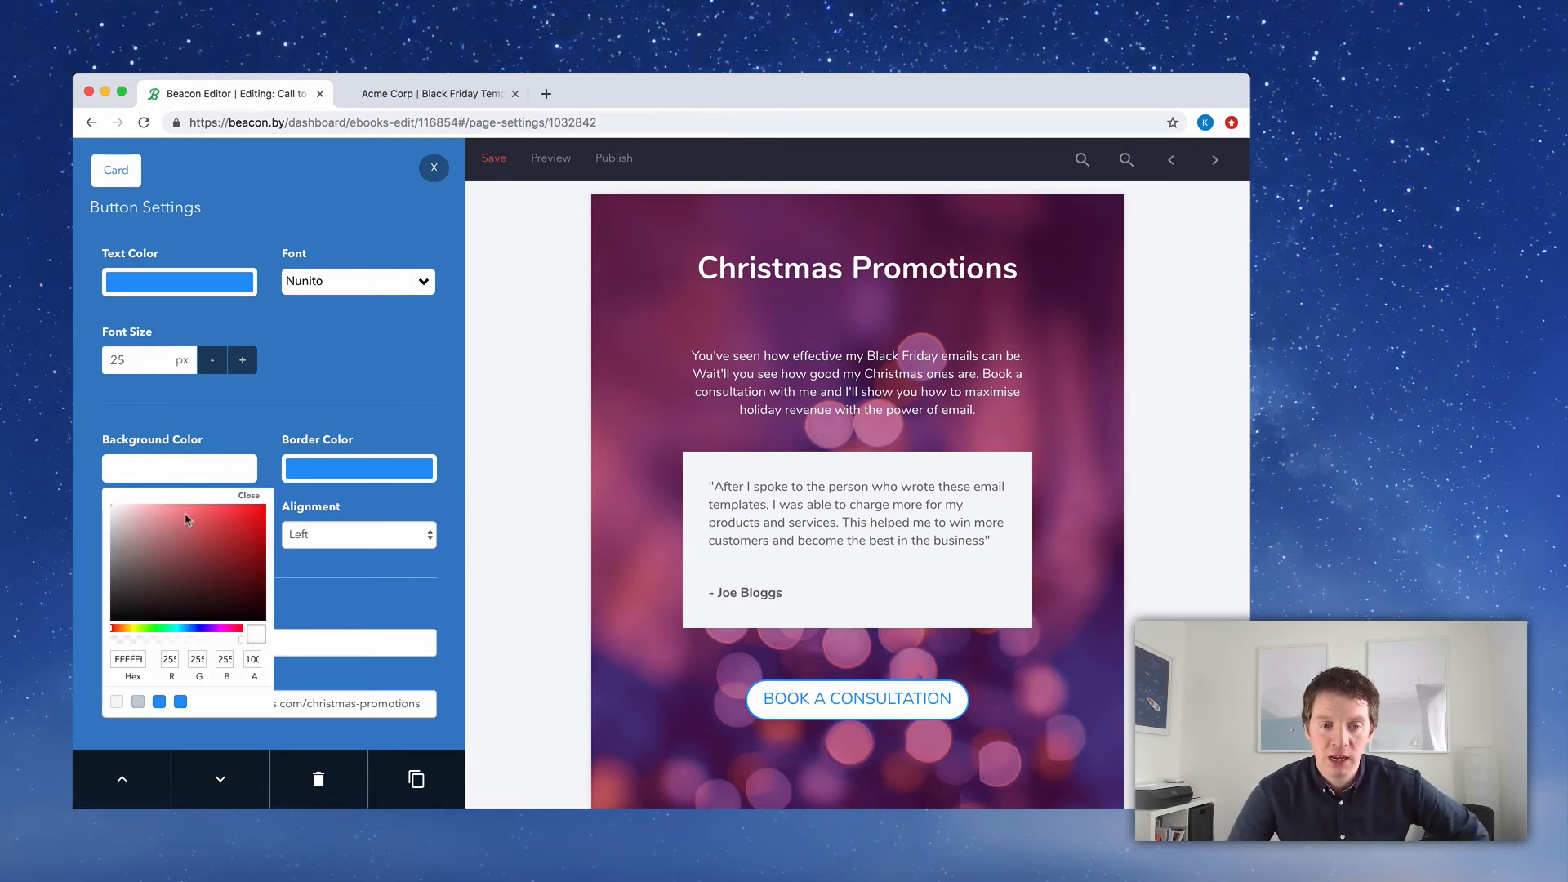
pyautogui.moveTo(140, 630); pyautogui.dragTo(231, 632)
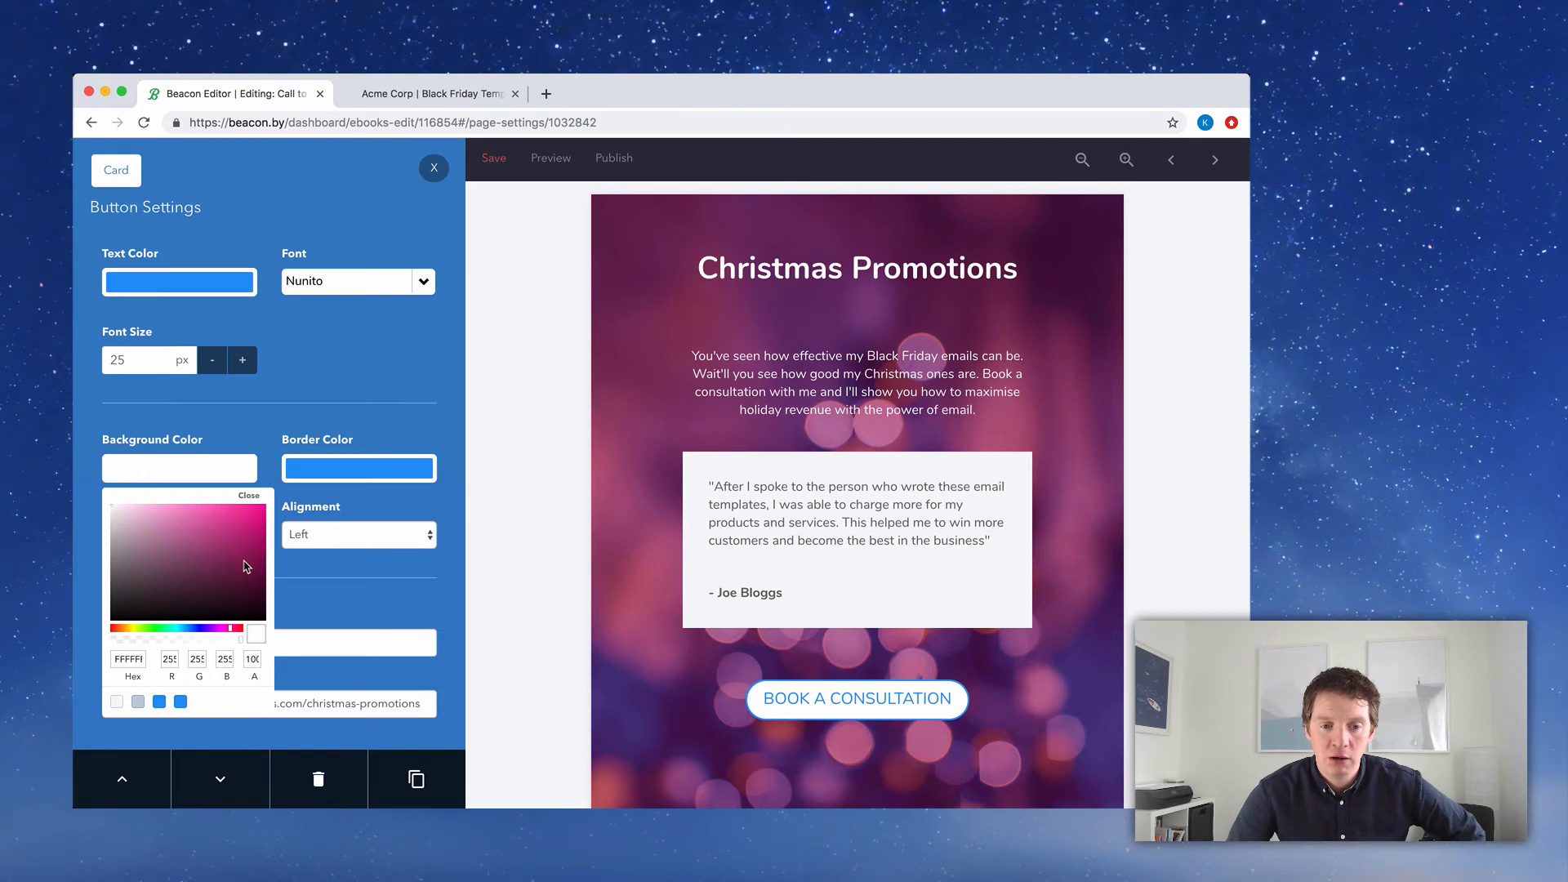
pyautogui.moveTo(245, 561); pyautogui.dragTo(302, 475)
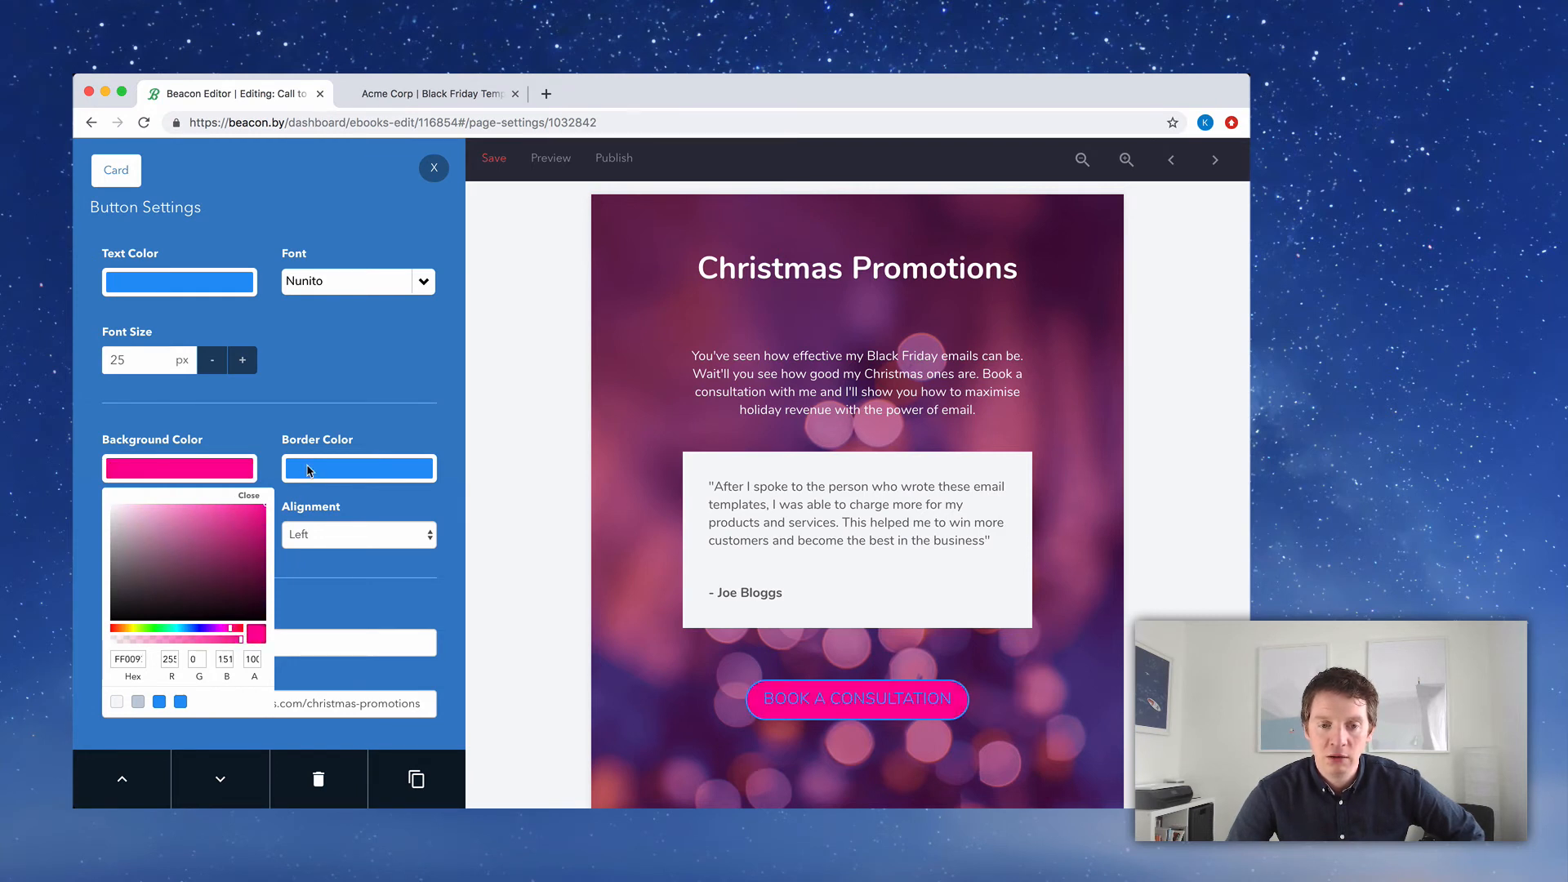
# Copy the button's background hex code and apply it as the border colour, FF0097
pyautogui.click(132, 659)
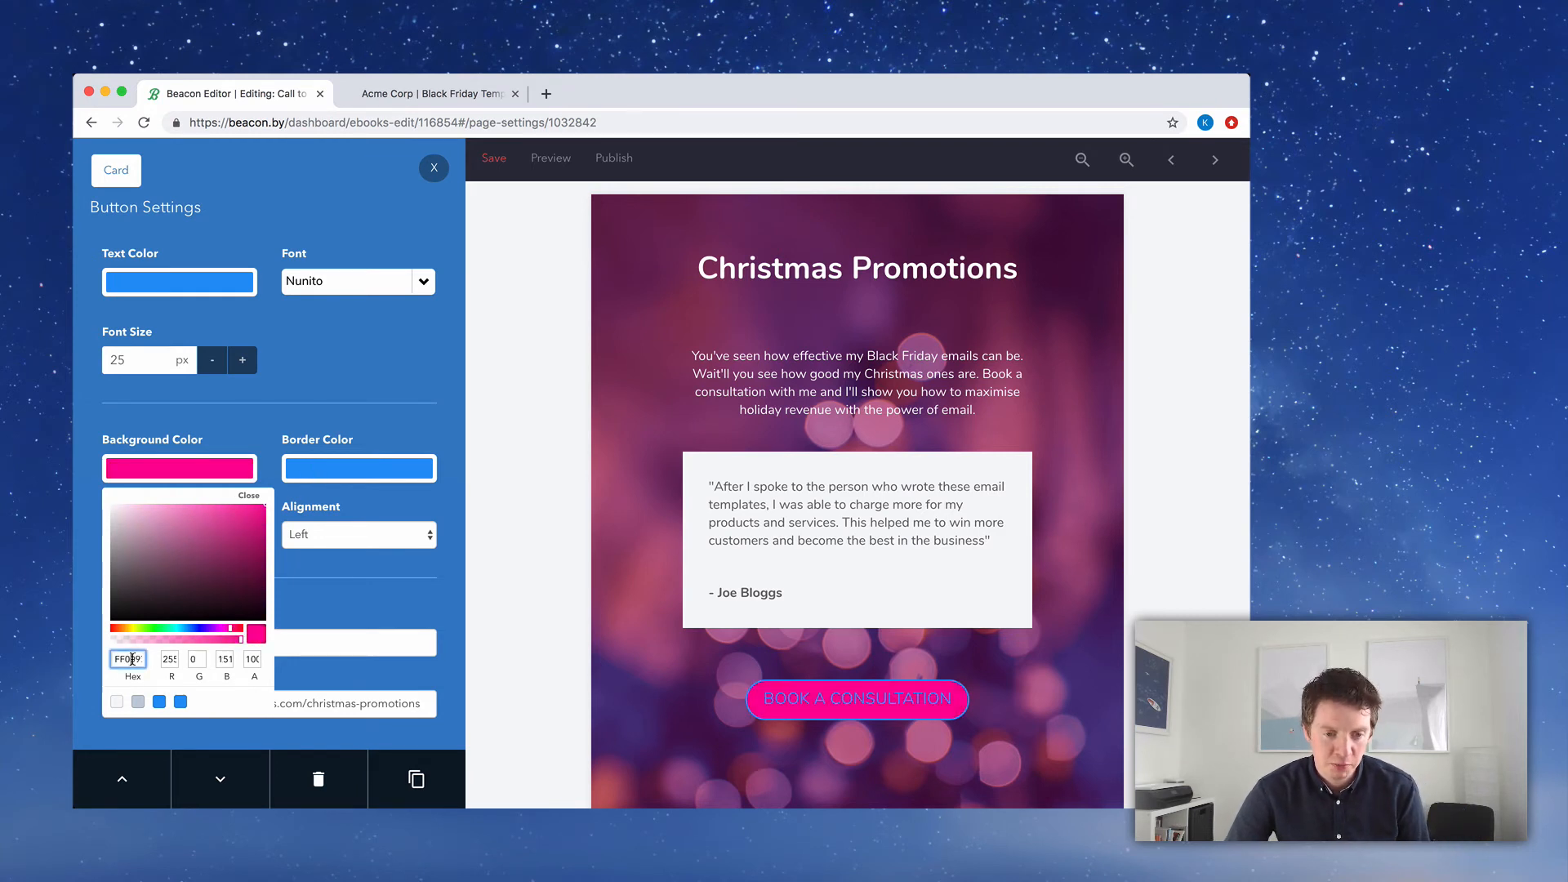
pyautogui.doubleClick(132, 659)
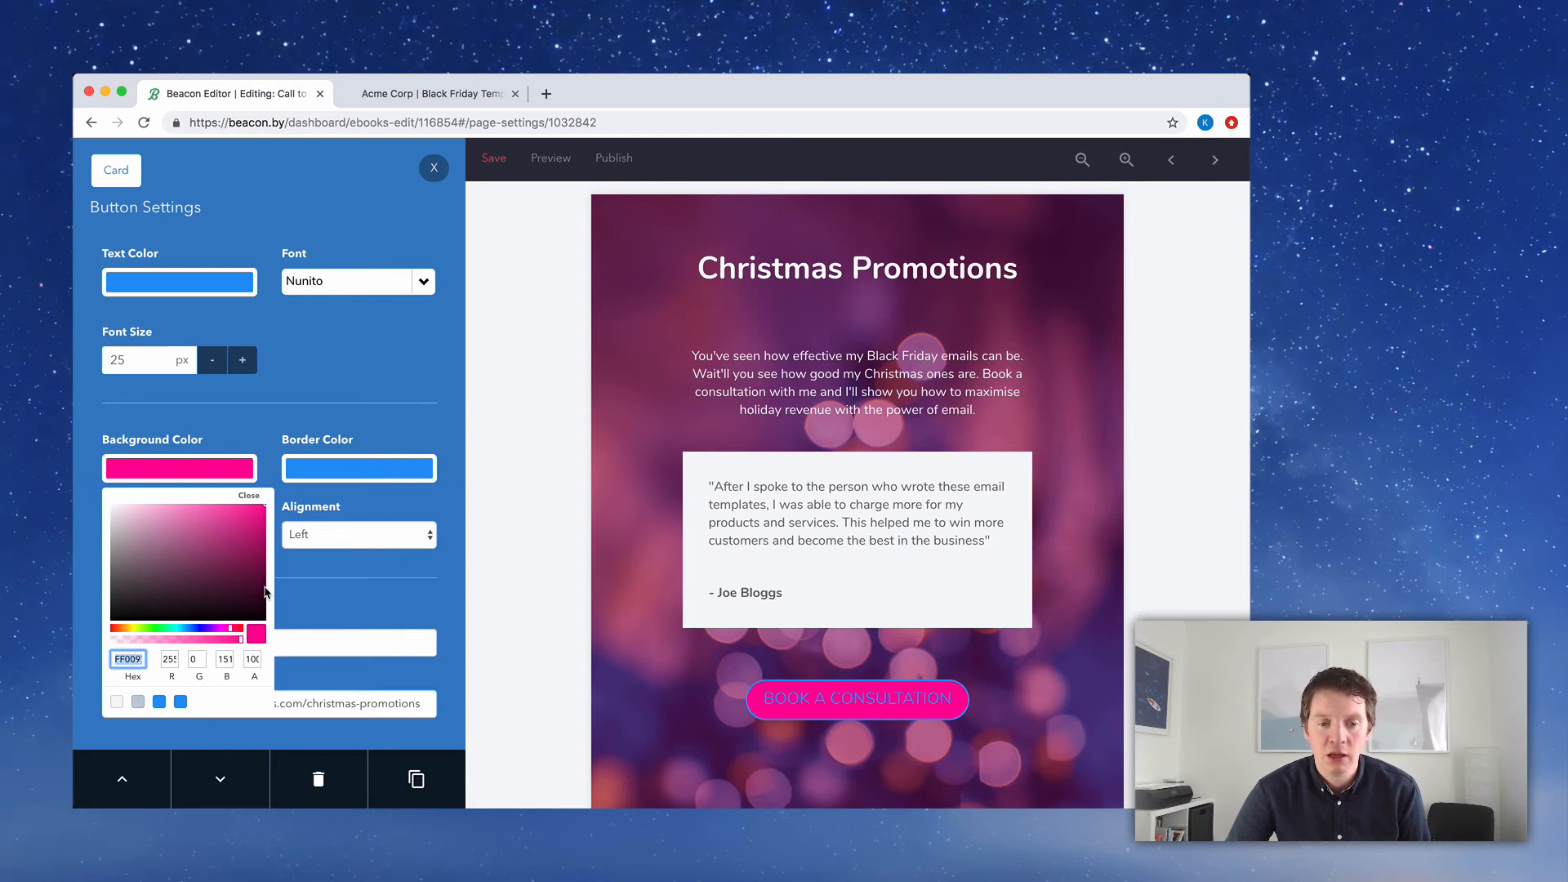
pyautogui.moveTo(116, 659); pyautogui.dragTo(164, 659)
pyautogui.hotkey('ctrl', 'c')
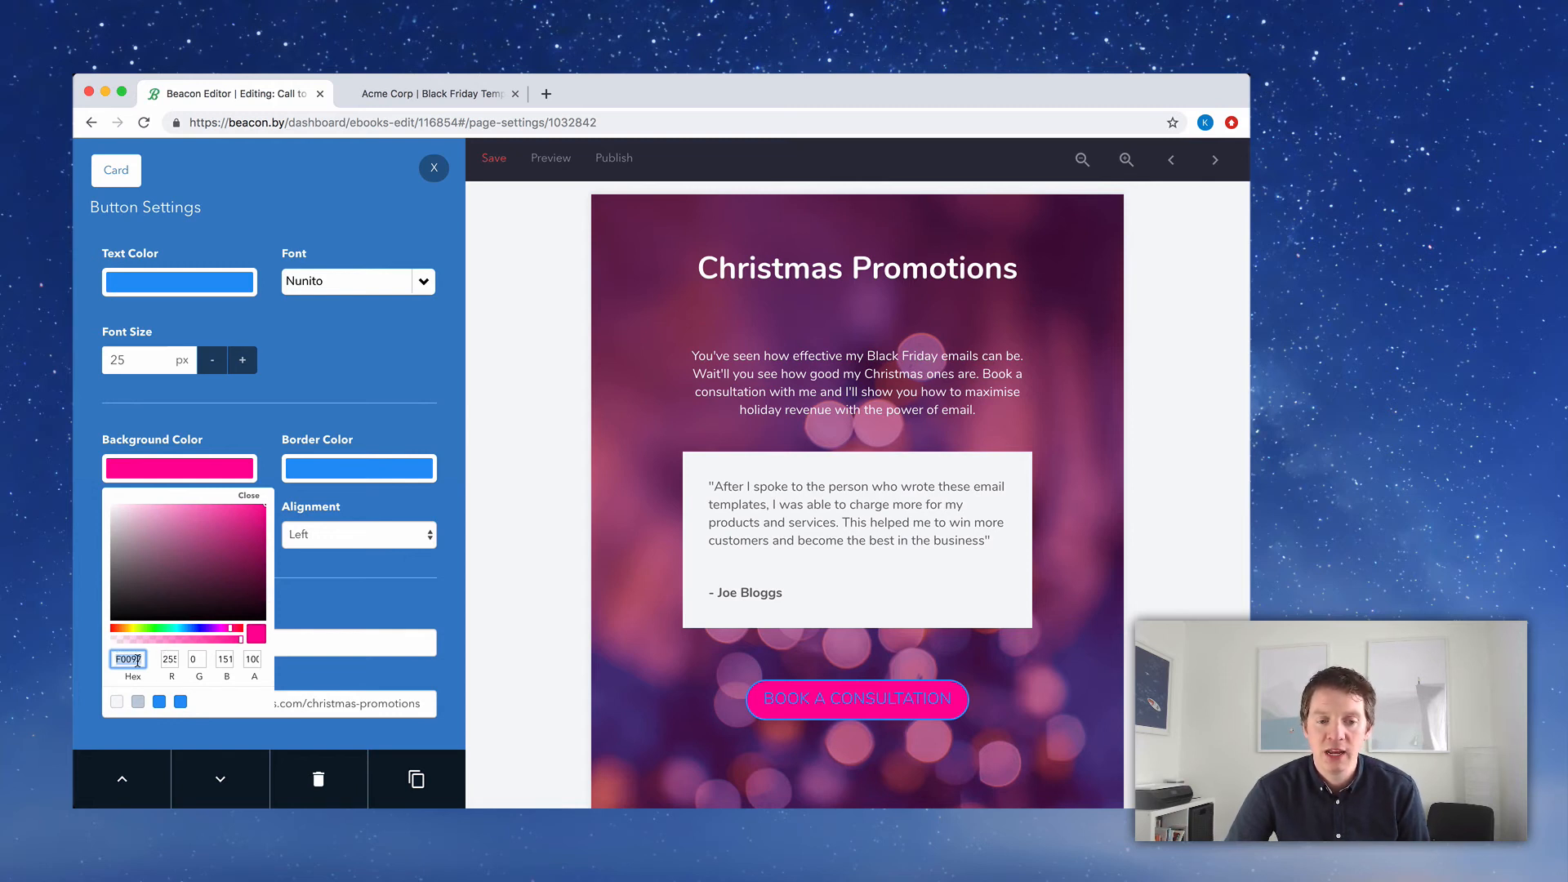
pyautogui.click(137, 660)
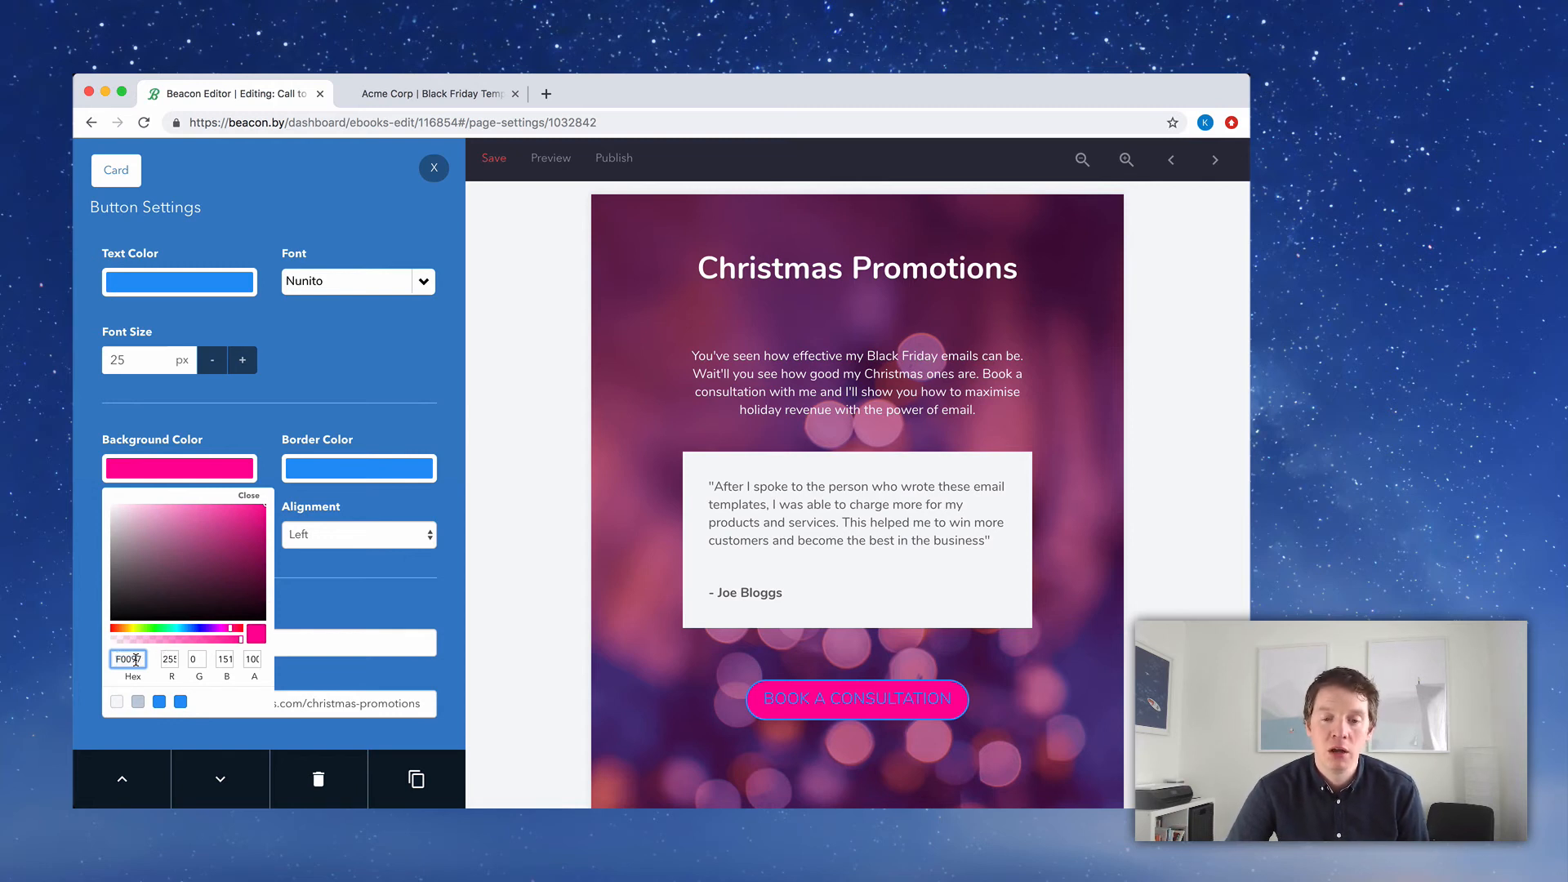
pyautogui.click(345, 466)
pyautogui.click(341, 467)
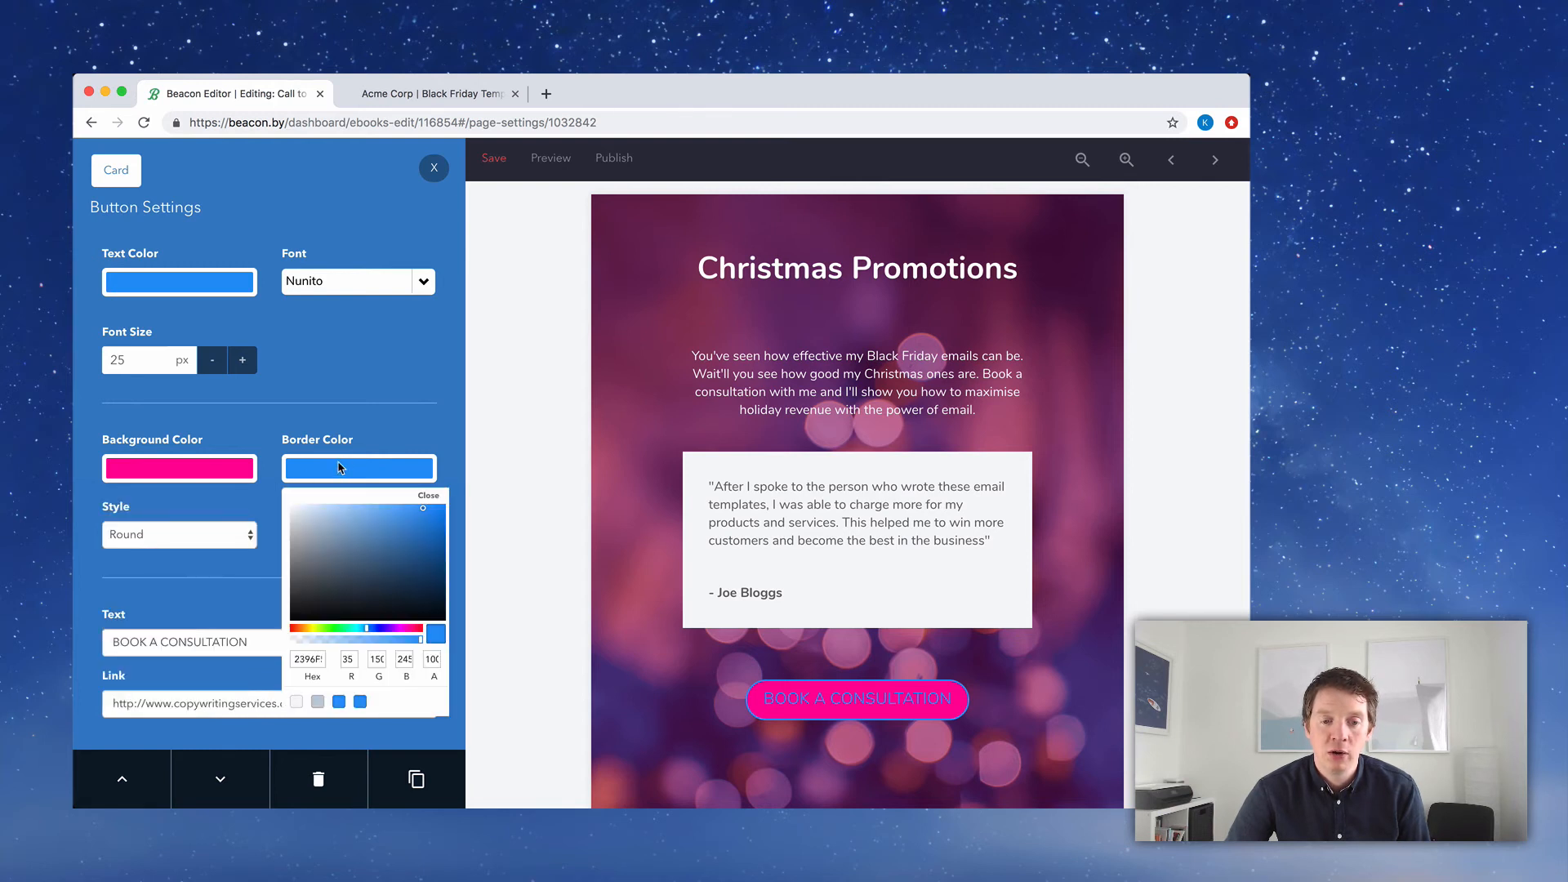
pyautogui.doubleClick(307, 661)
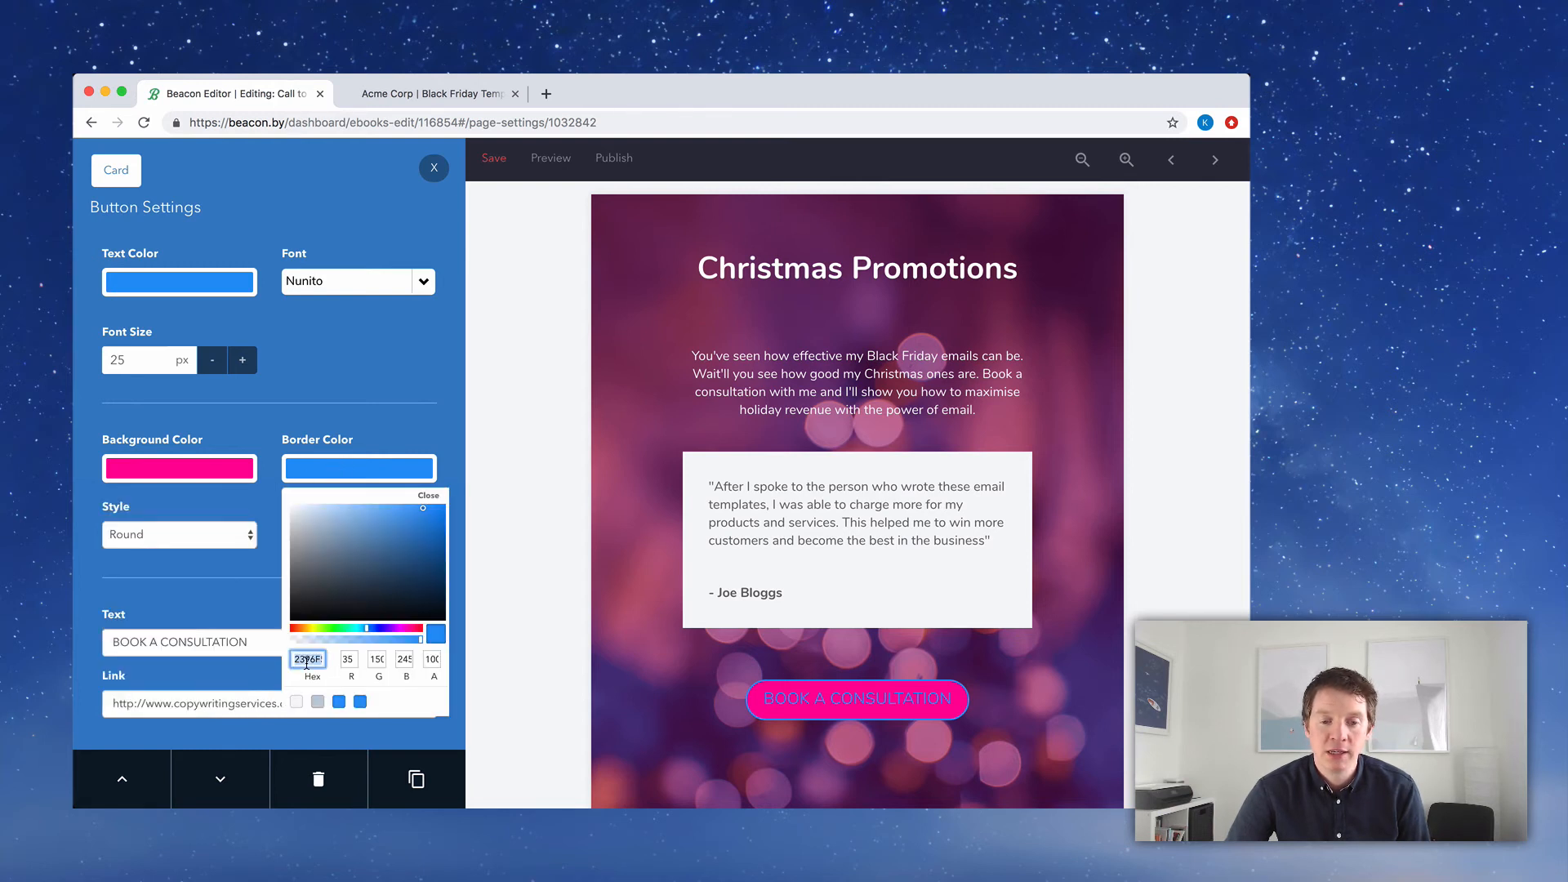
pyautogui.hotkey('ctrl', 'v')
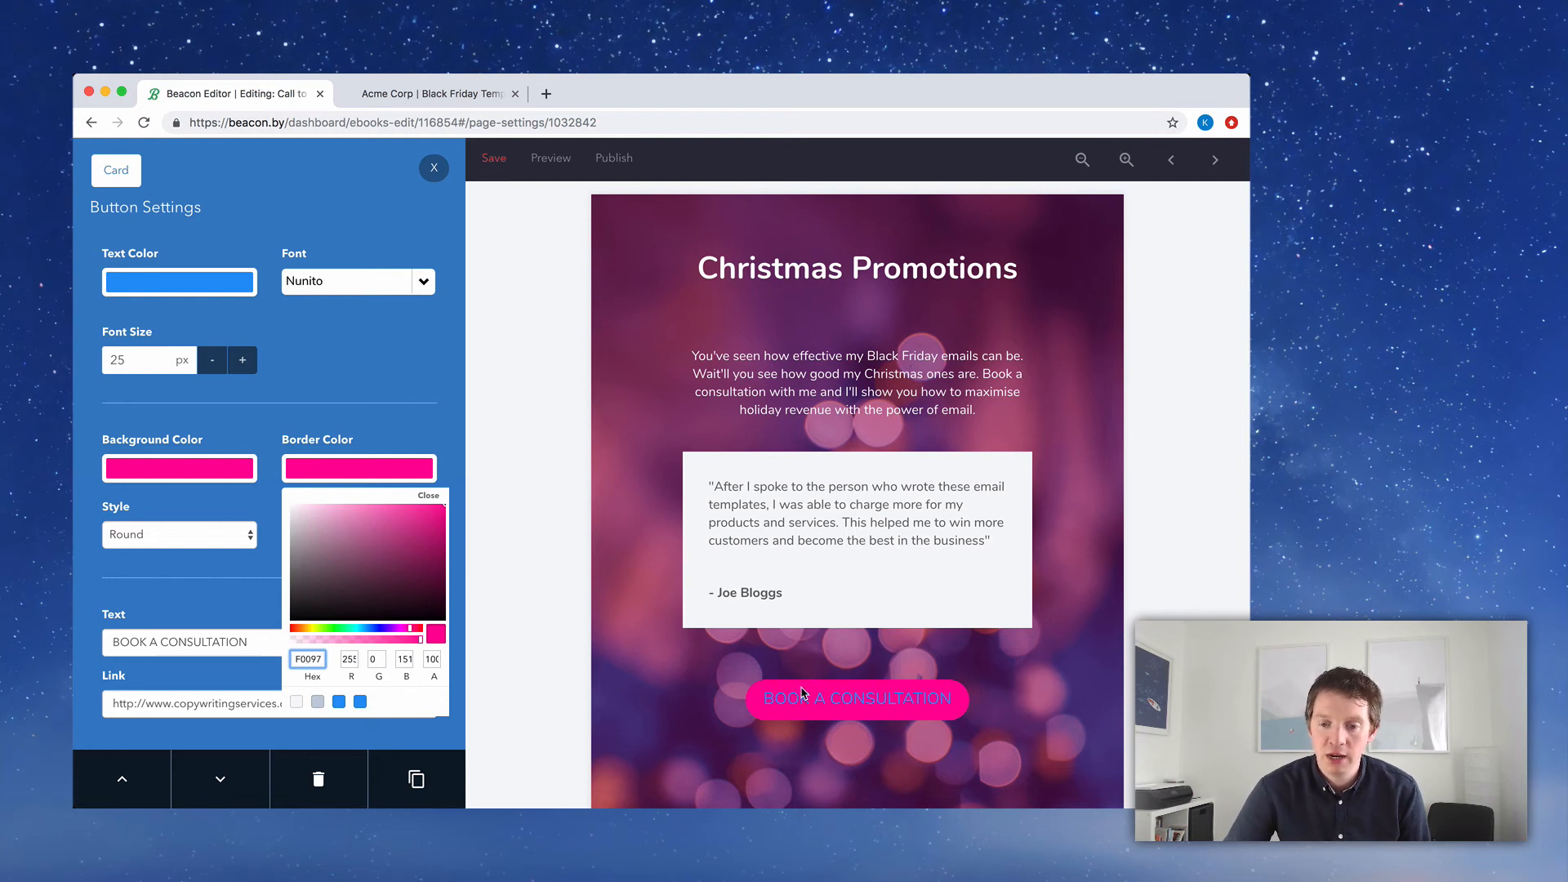
# Set the BOOK A CONSULTATION button's text colour to white and close the colour picker
pyautogui.click(408, 400)
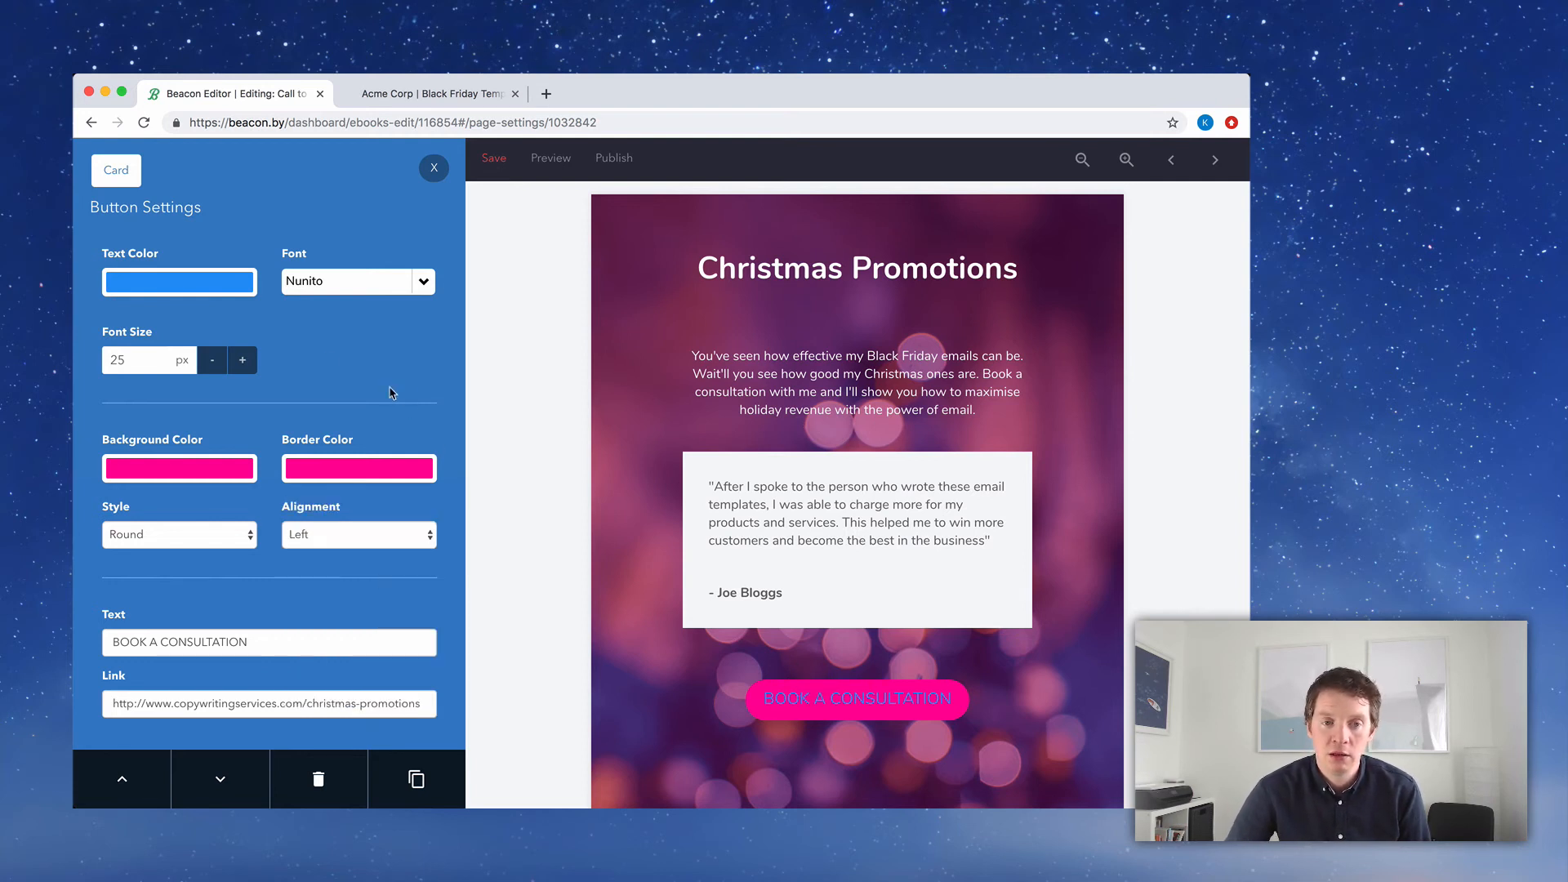
pyautogui.click(187, 290)
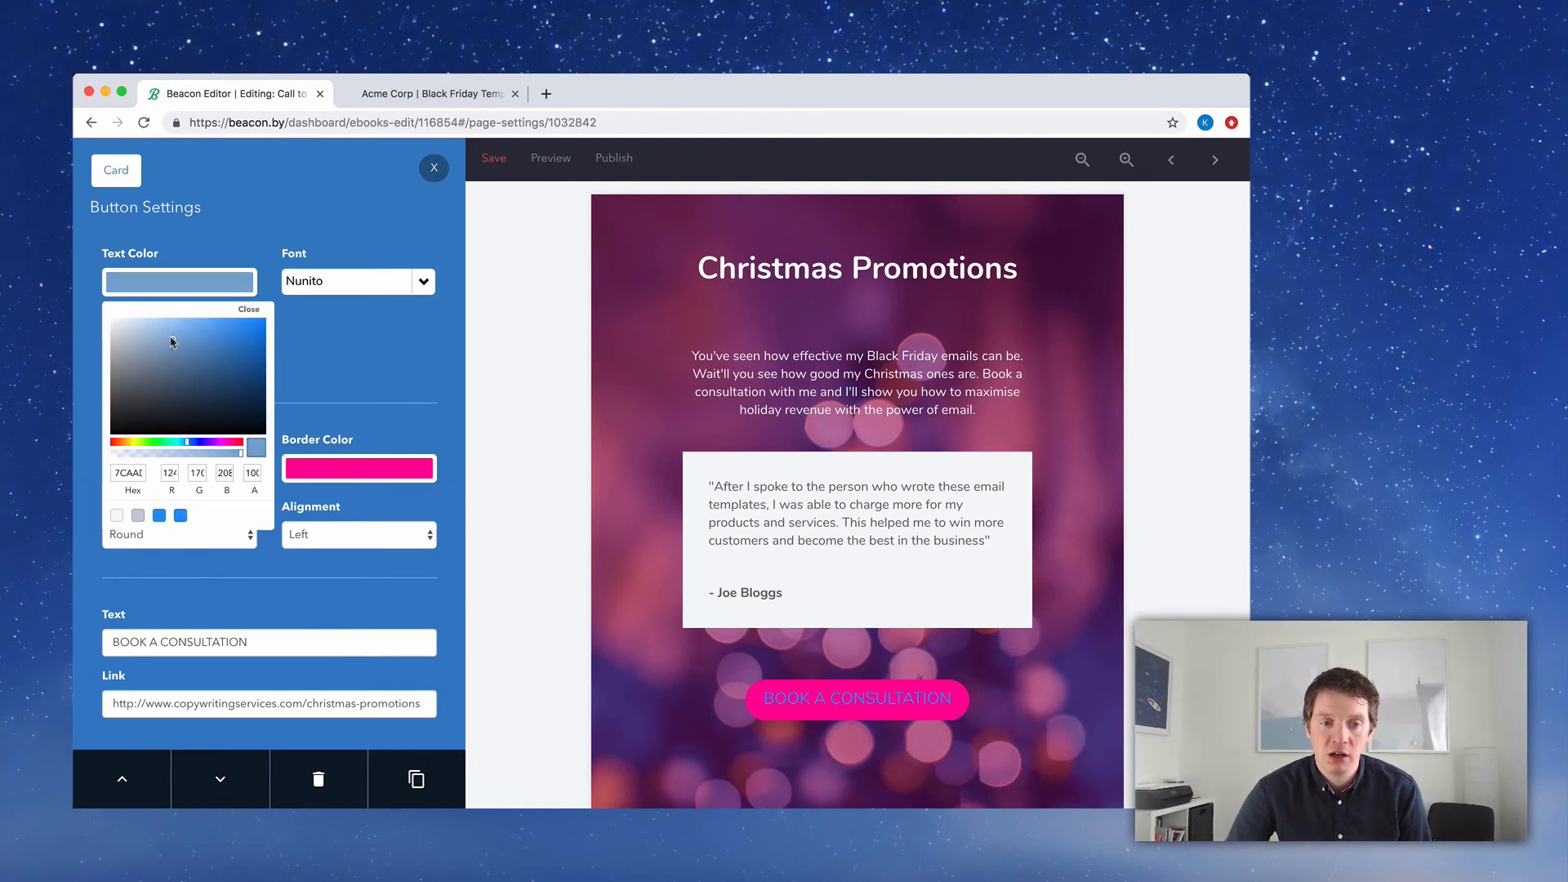
pyautogui.moveTo(171, 340); pyautogui.dragTo(74, 233)
pyautogui.click(405, 392)
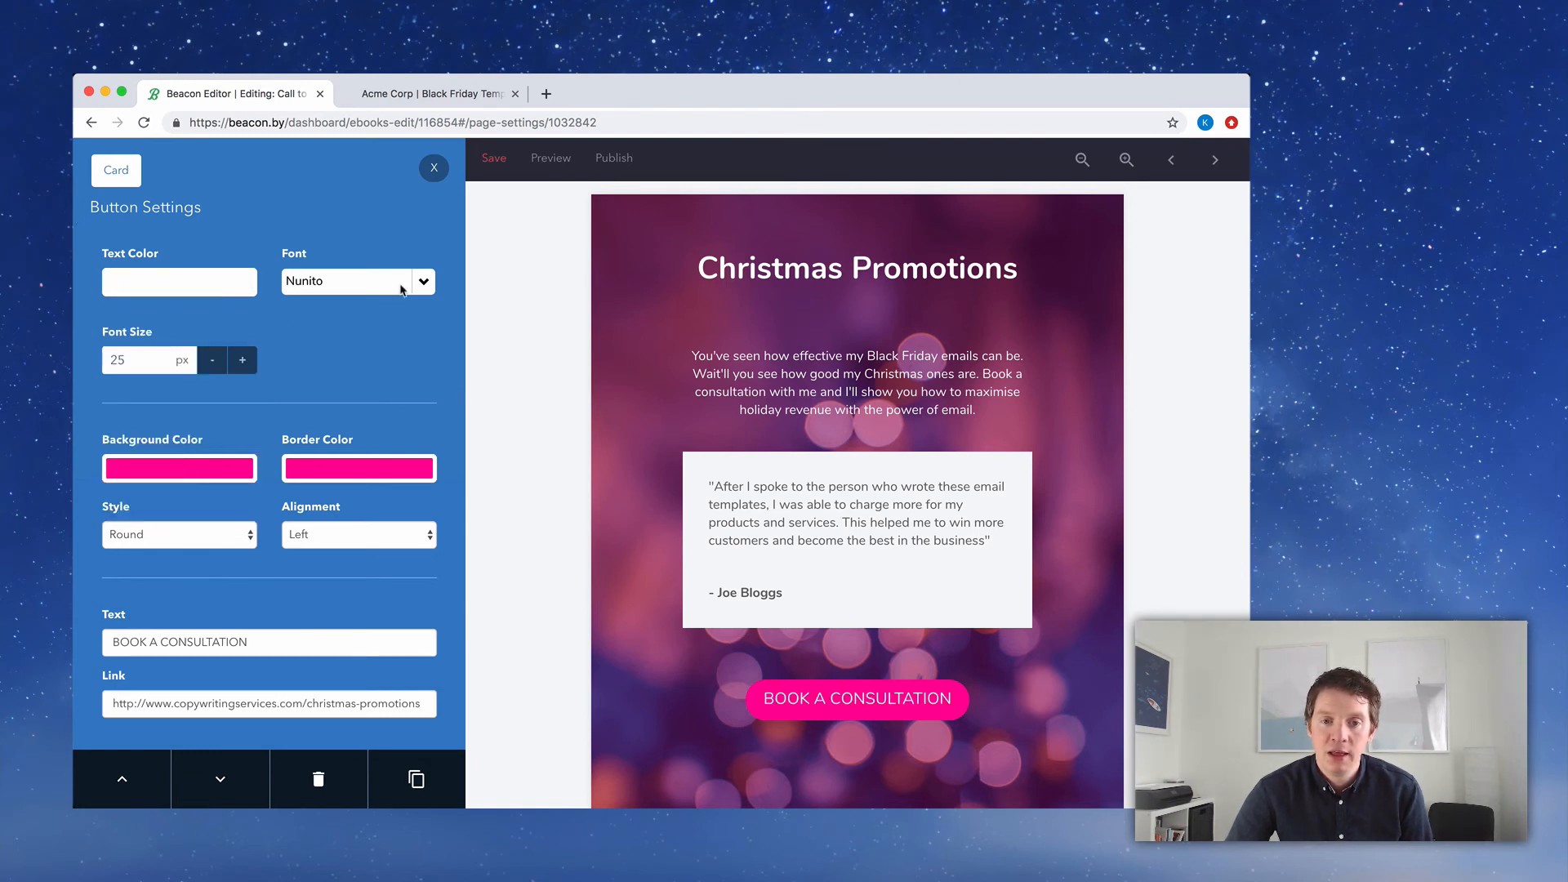
# Preview the lead magnet and review its pages through to the restyled Christmas Promotions call-to-action page
pyautogui.click(543, 159)
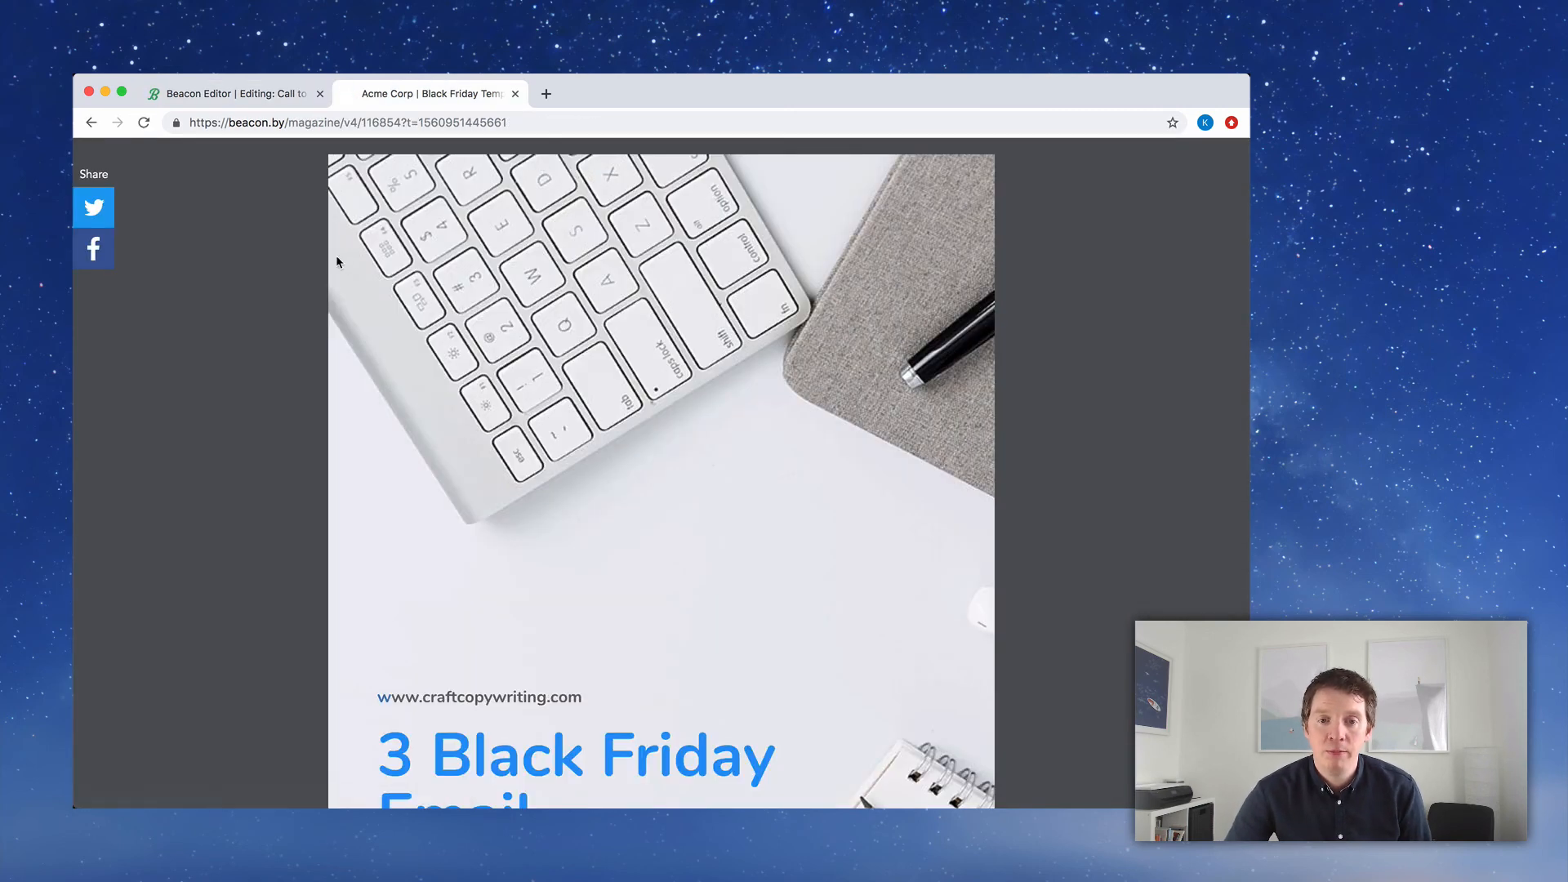
pyautogui.scroll(-7, 335, 259)
pyautogui.scroll(-15, 270, 238)
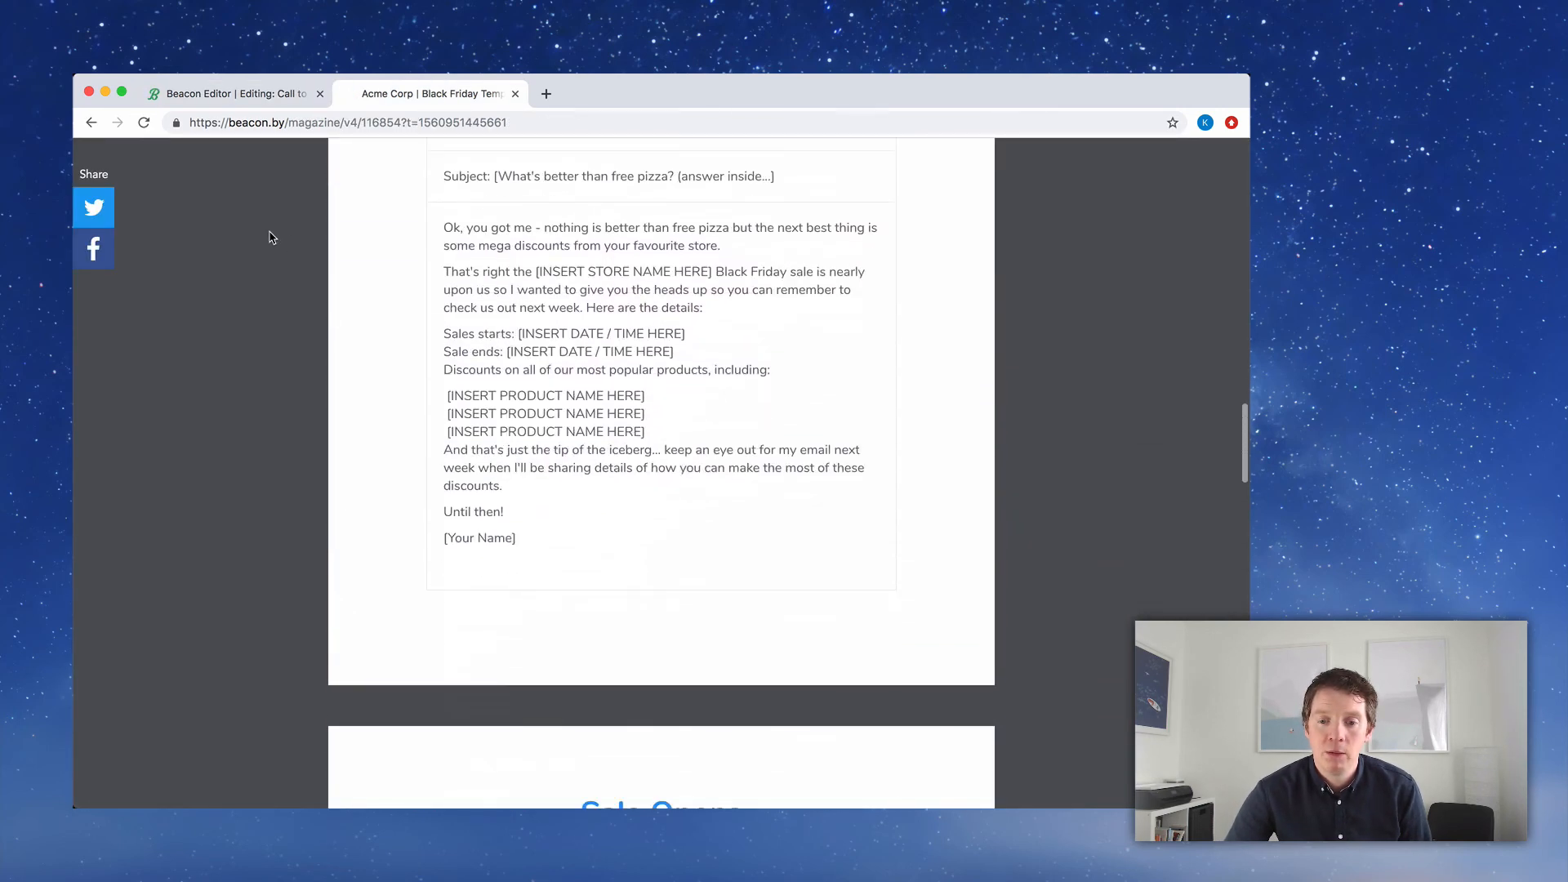
pyautogui.scroll(-15, 270, 237)
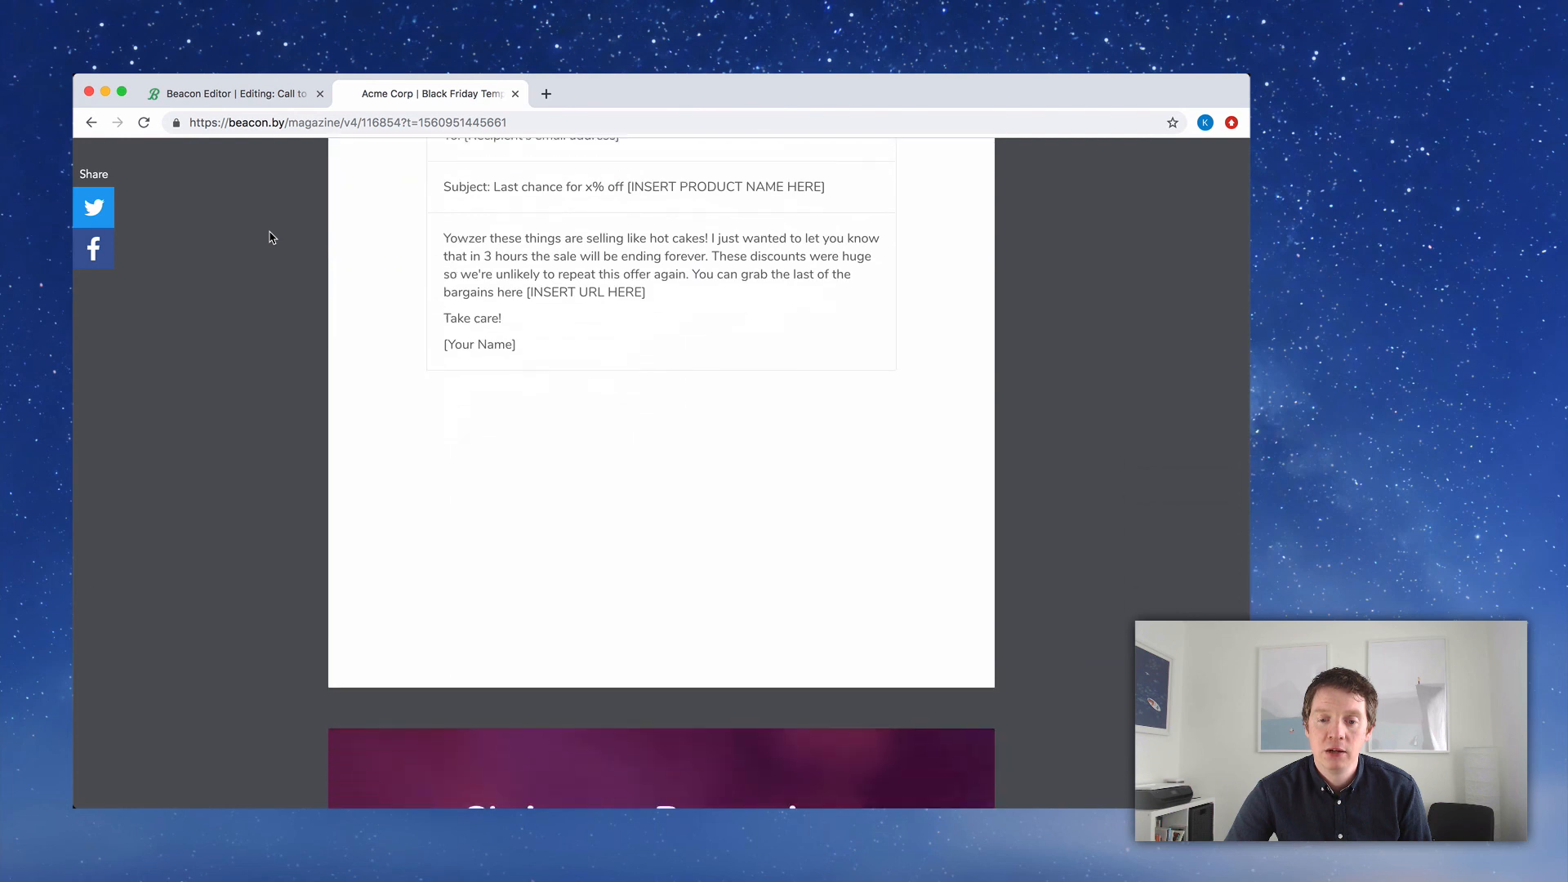
pyautogui.scroll(-5, 272, 237)
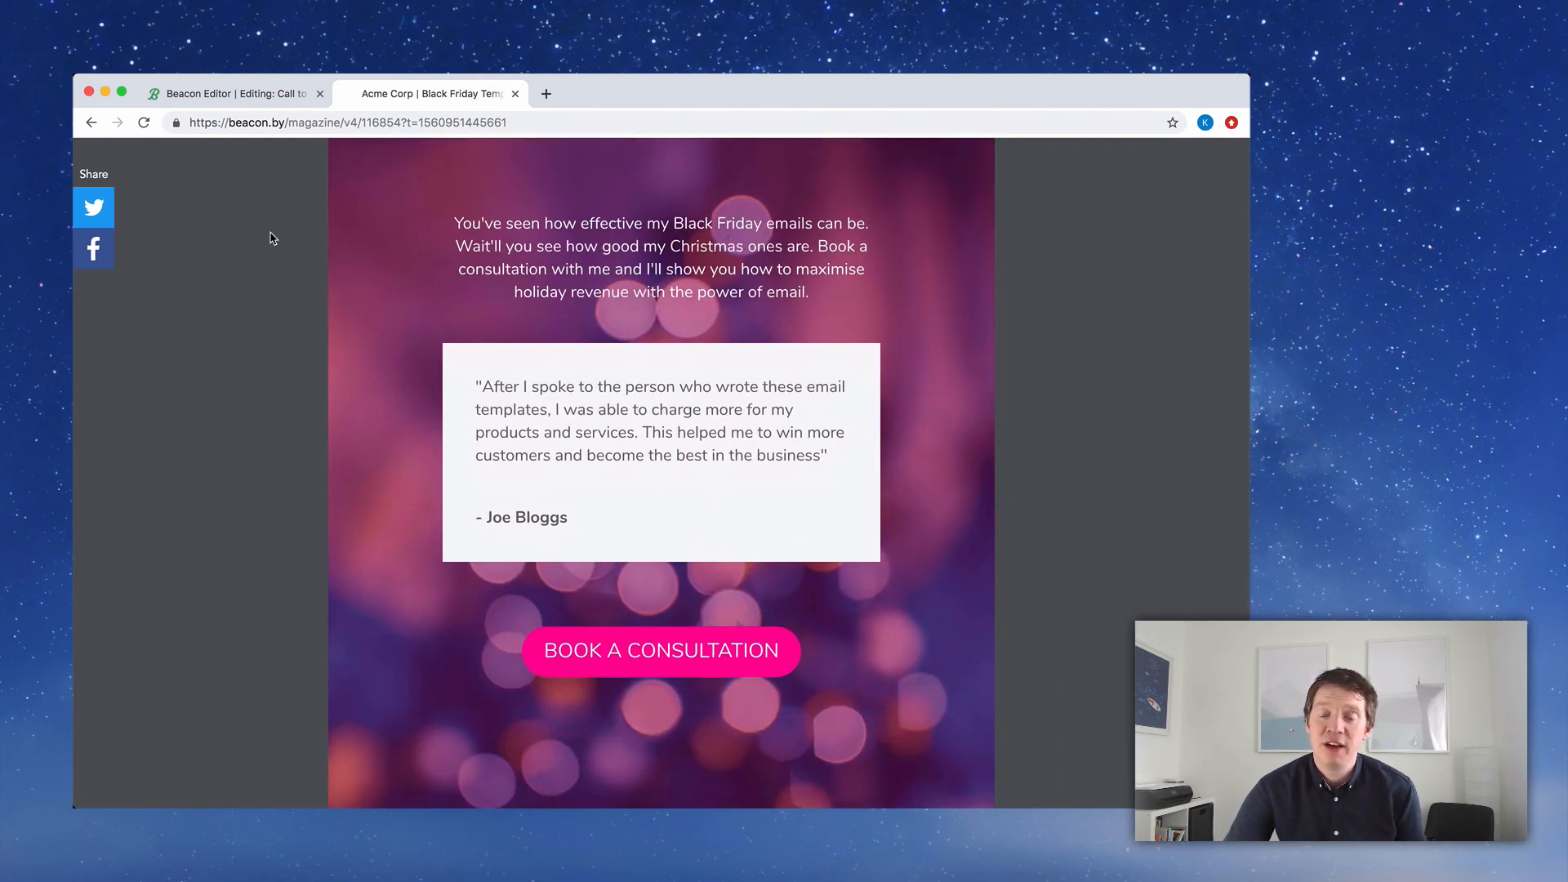
pyautogui.scroll(3, 272, 237)
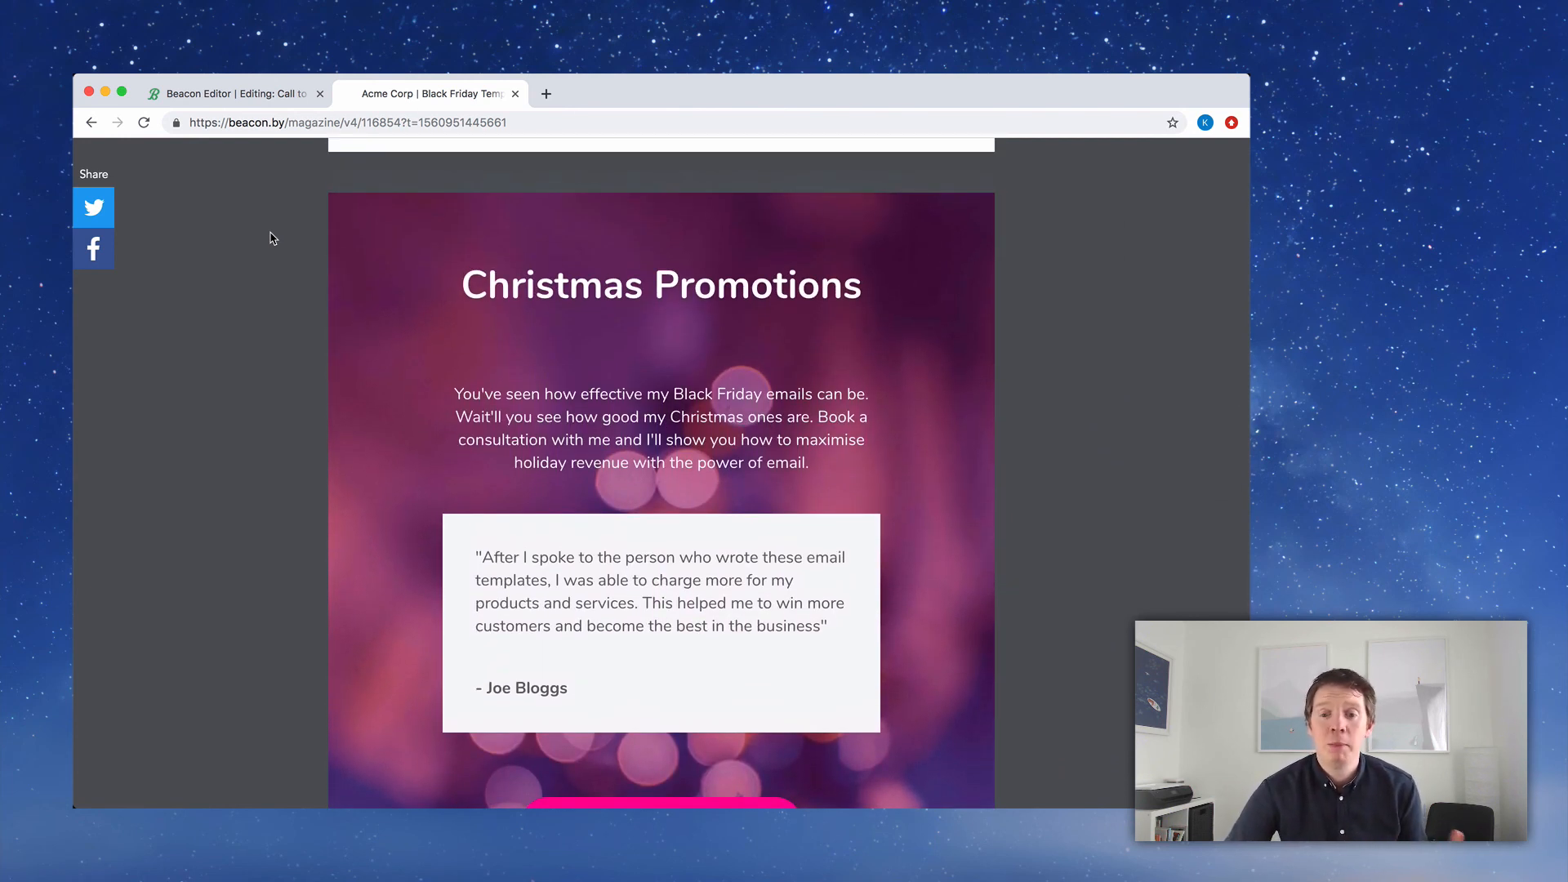
pyautogui.scroll(-1, 272, 237)
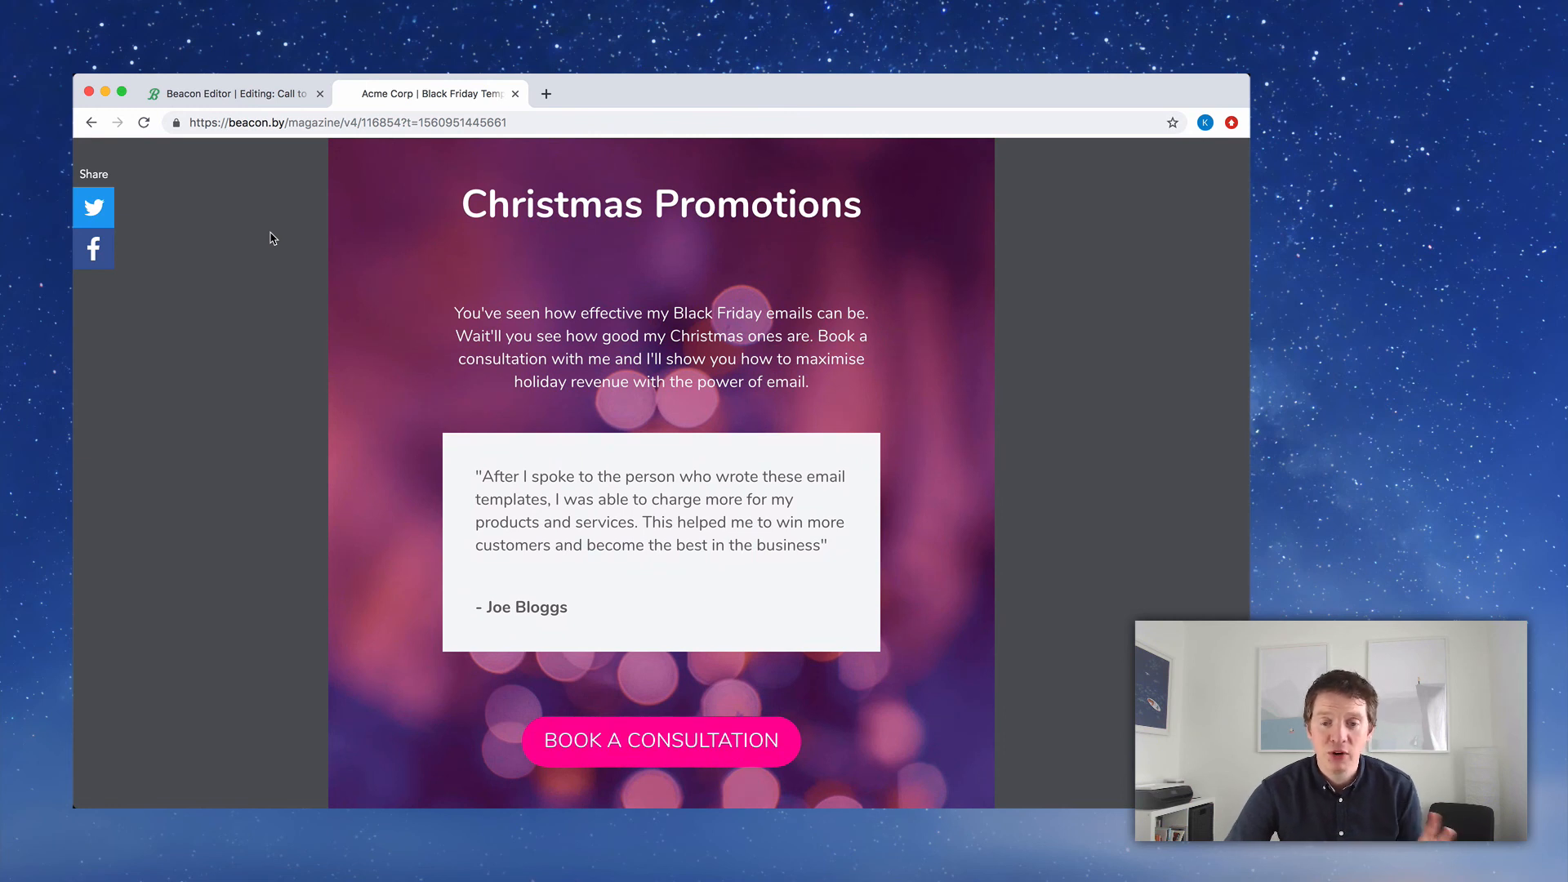